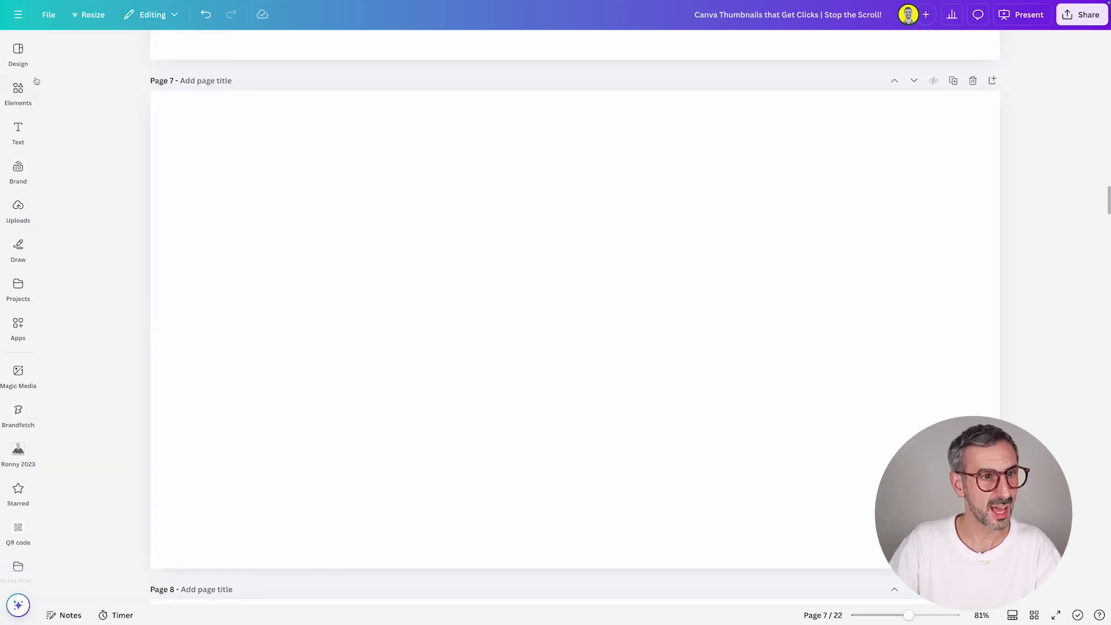
# - Search the elements for "Canva" and insert the teal-to-purple "Canva-Background Gradient" graphic on page 7
pyautogui.click(18, 93)
pyautogui.click(87, 50)
pyautogui.write('Canva')
pyautogui.press('Return')
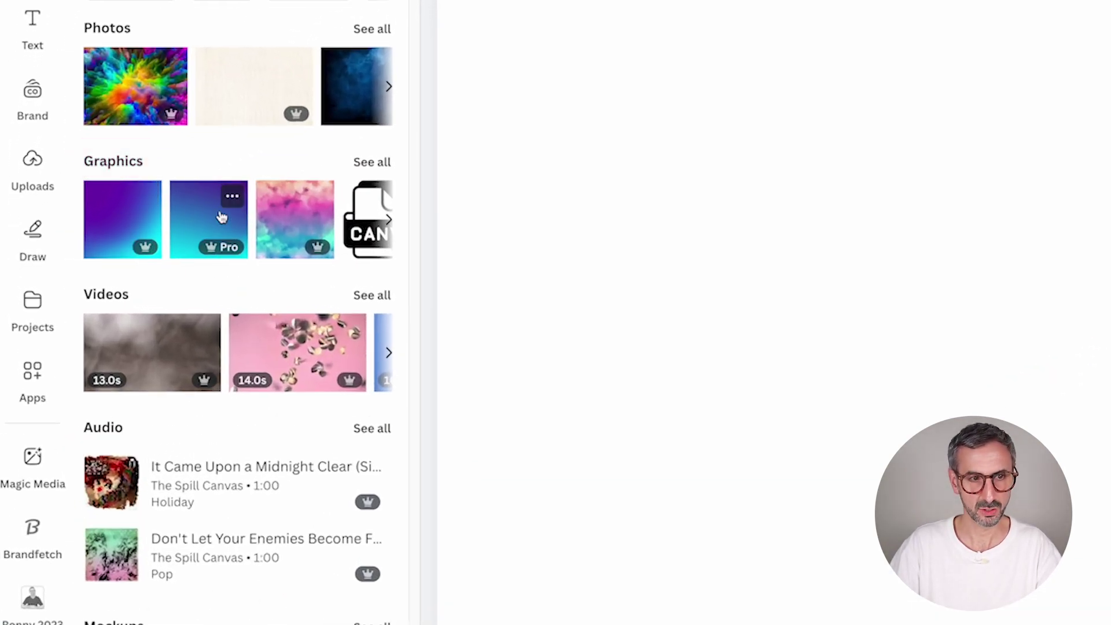
pyautogui.click(376, 164)
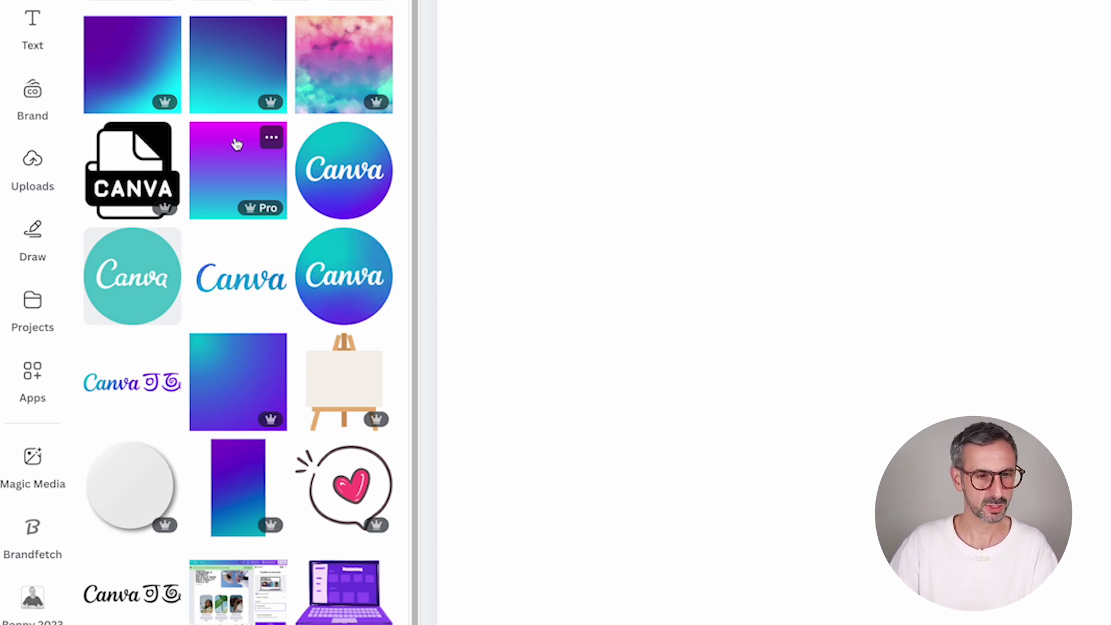
pyautogui.scroll(-4, 236, 144)
pyautogui.click(271, 129)
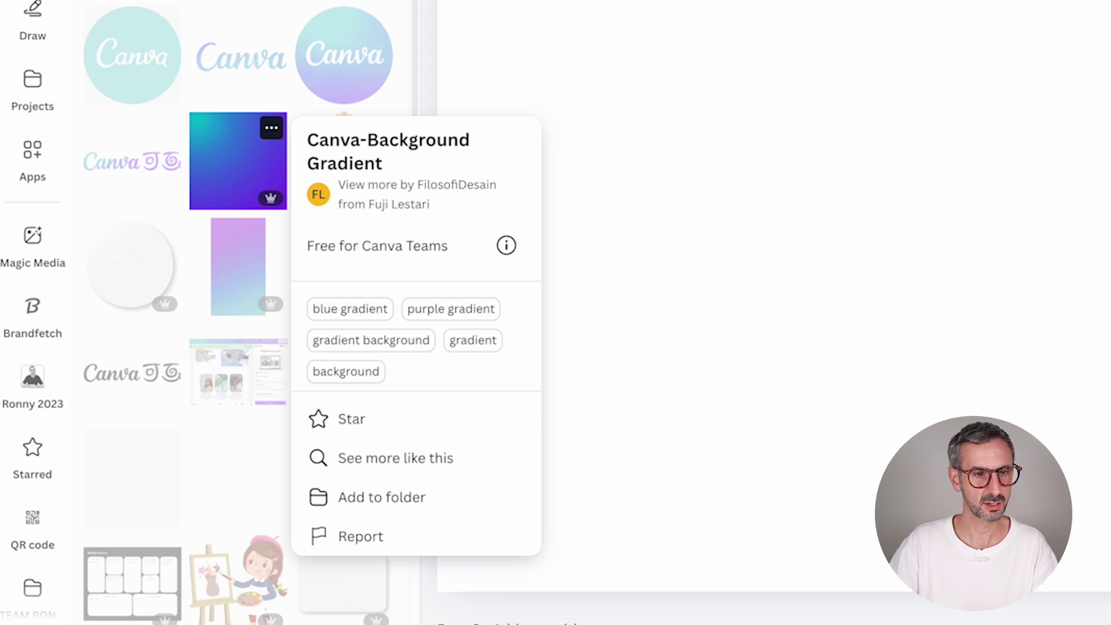
pyautogui.click(250, 174)
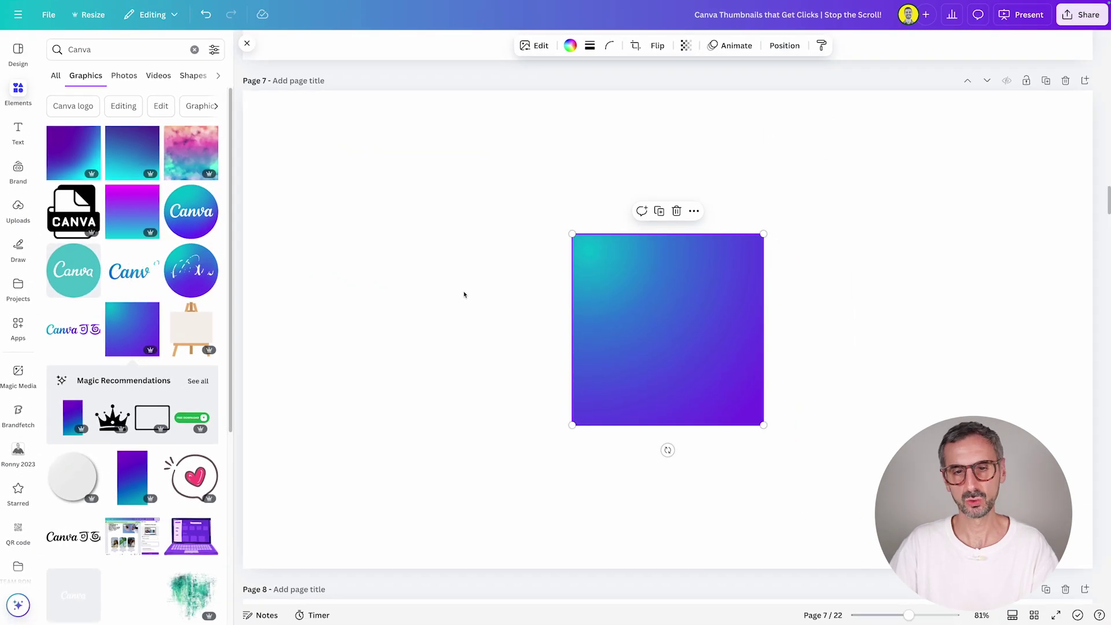
# - Move the gradient to the upper-left corner of page 7 and enlarge it until it covers the whole page
pyautogui.moveTo(682, 318); pyautogui.dragTo(353, 176)
pyautogui.moveTo(436, 282); pyautogui.dragTo(948, 571)
pyautogui.moveTo(910, 616); pyautogui.dragTo(899, 616)
pyautogui.scroll(-3, 770, 359)
pyautogui.moveTo(754, 342); pyautogui.dragTo(851, 585)
pyautogui.scroll(3, 885, 310)
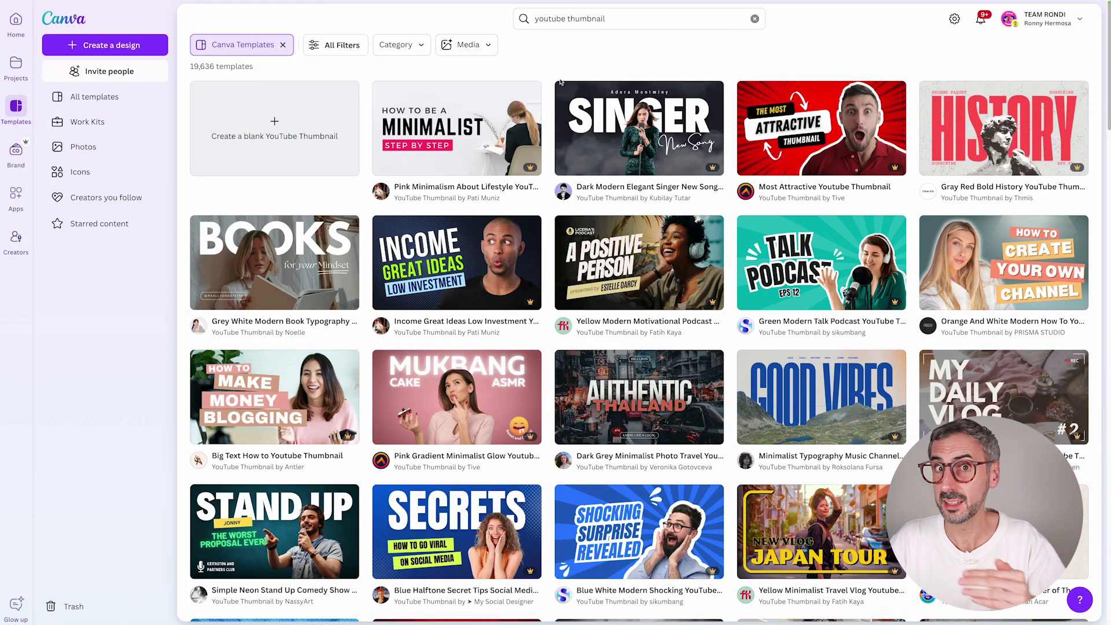
# - Preview the "Most Attractive Youtube Thumbnail" template among the YouTube thumbnail templates, then close the preview
pyautogui.moveTo(561, 84)
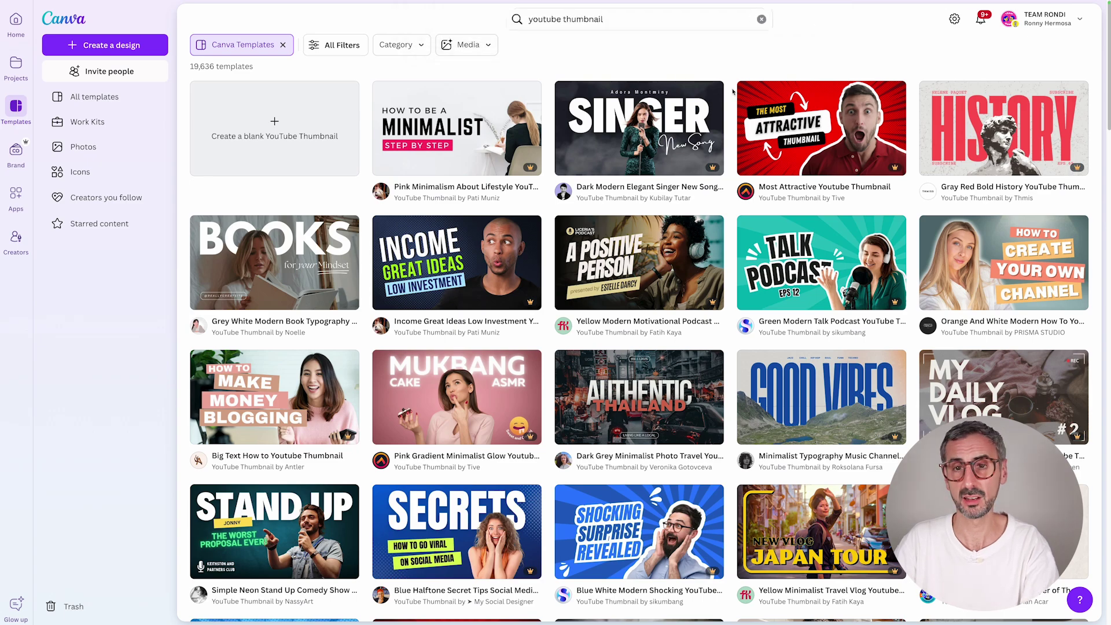
pyautogui.click(856, 136)
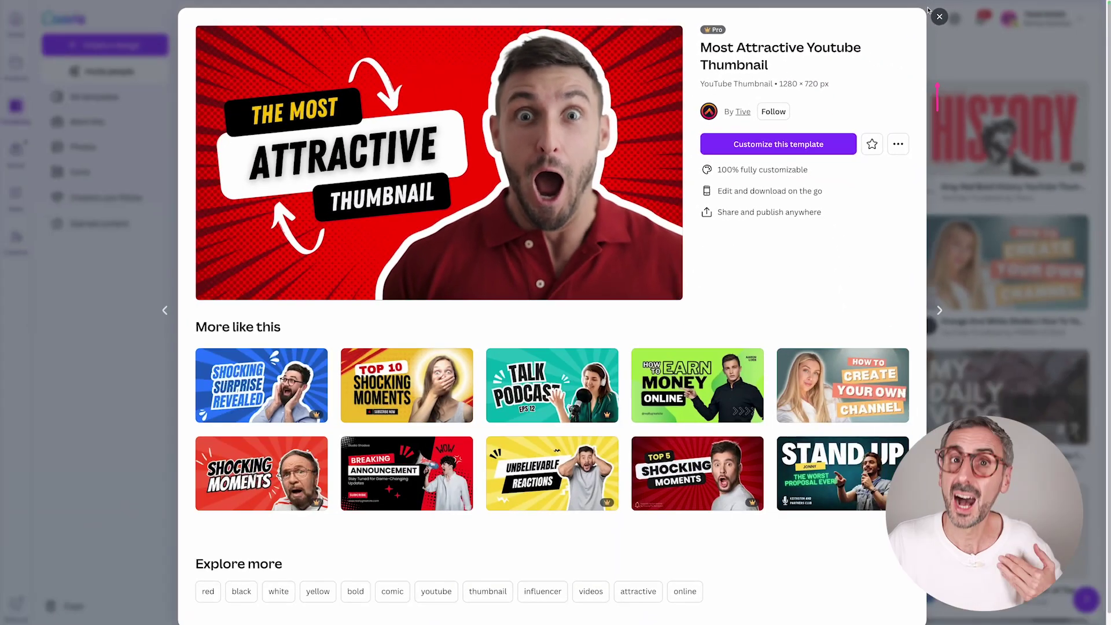
pyautogui.click(1071, 29)
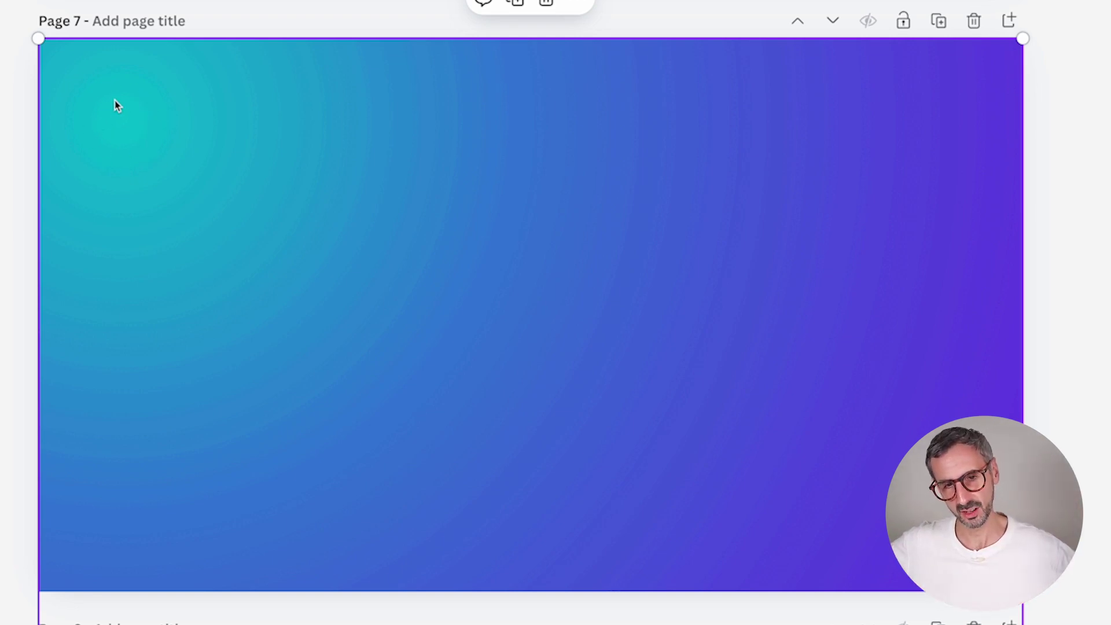
# - Deselect the gradient background, add a square shape to page 7 and fill it with white
pyautogui.moveTo(532, 322); pyautogui.dragTo(531, 363)
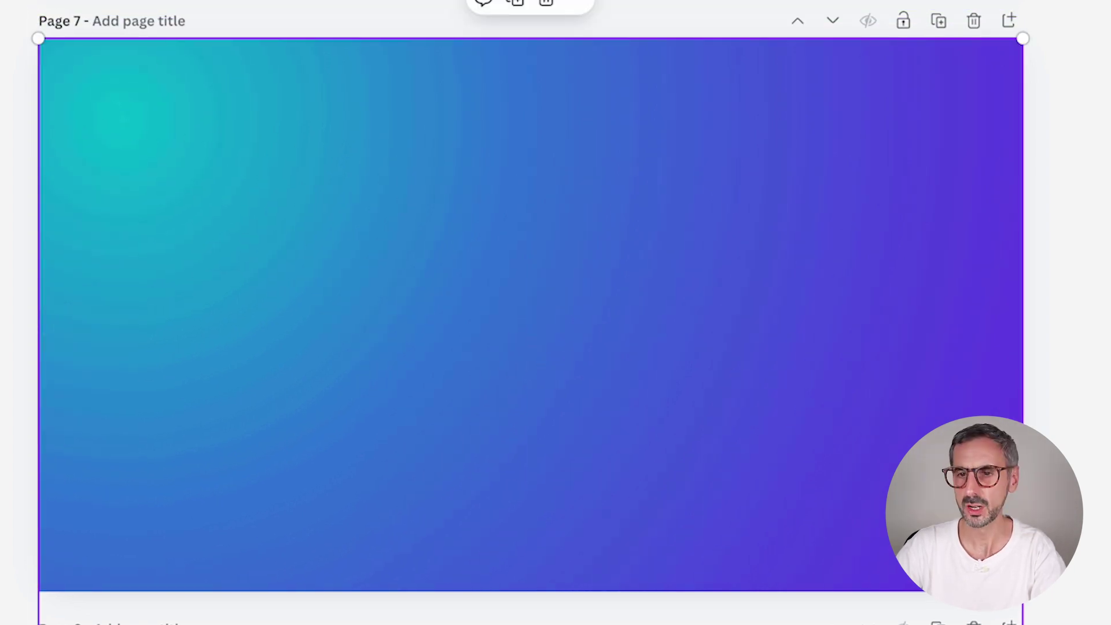
pyautogui.click(1049, 283)
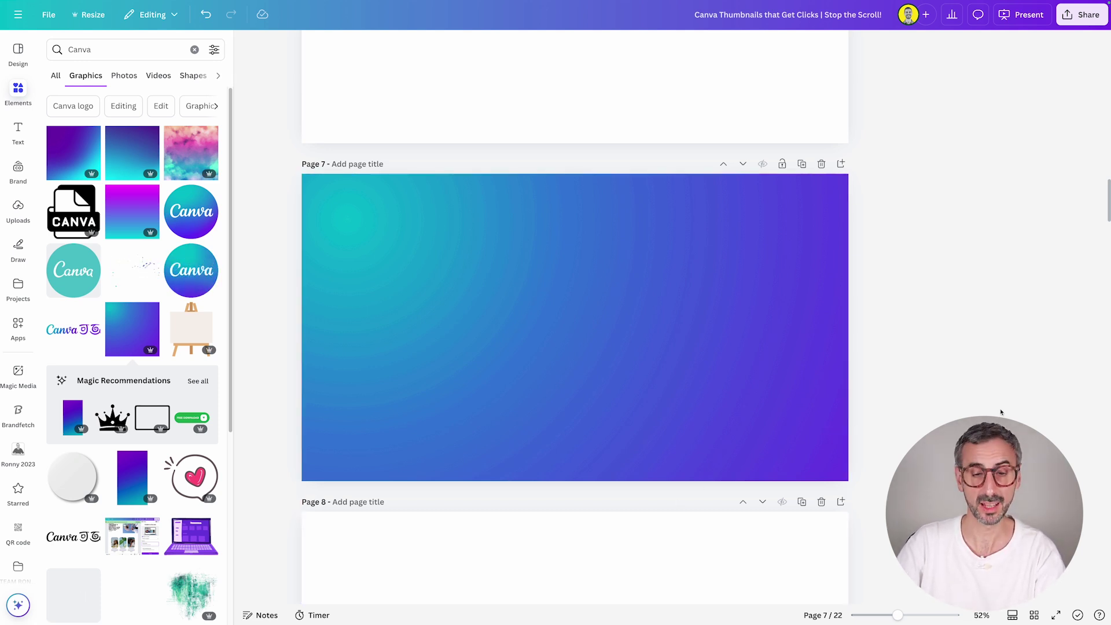
pyautogui.press('r')
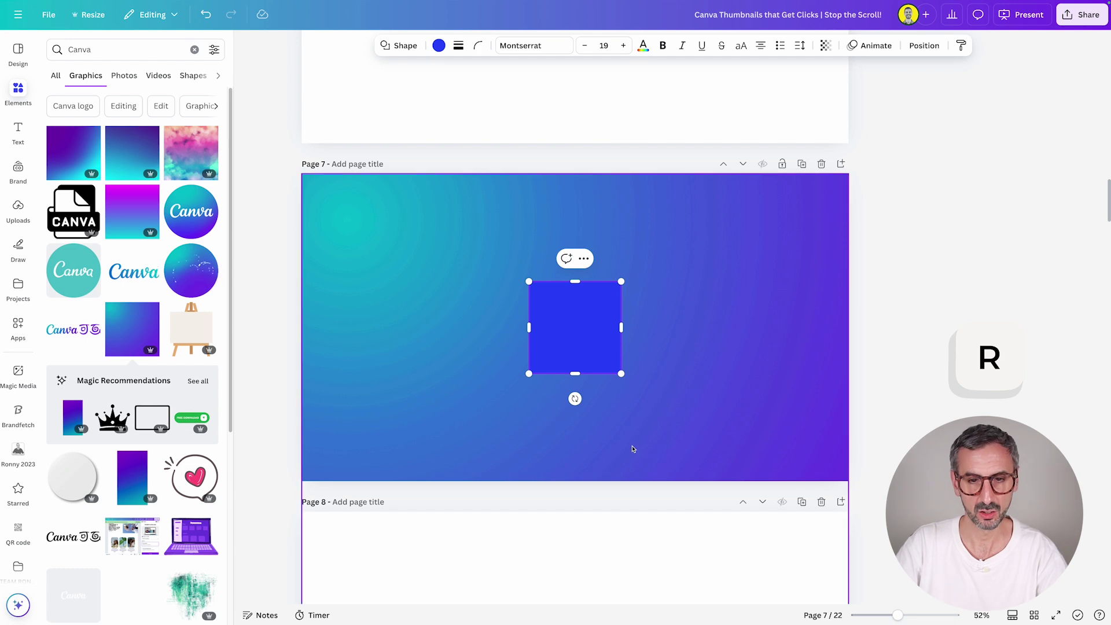
pyautogui.click(439, 45)
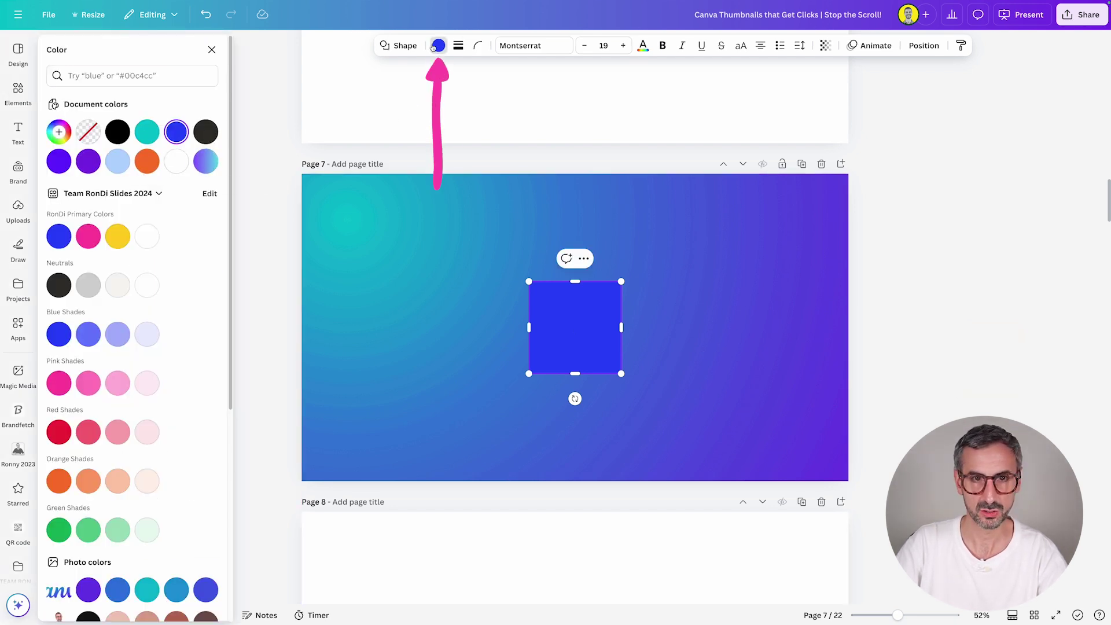
pyautogui.click(176, 160)
# - Stretch the white shape close to the page's left edge and out to its right and bottom edges
pyautogui.moveTo(529, 327); pyautogui.dragTo(332, 328)
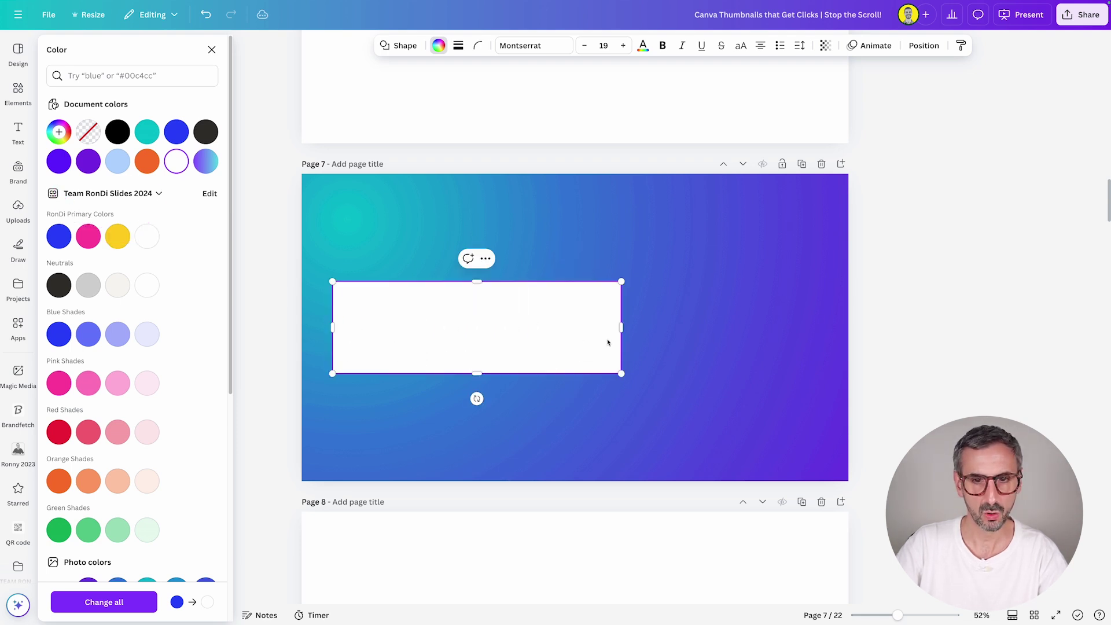
pyautogui.moveTo(622, 329); pyautogui.dragTo(850, 330)
pyautogui.moveTo(591, 375); pyautogui.dragTo(593, 479)
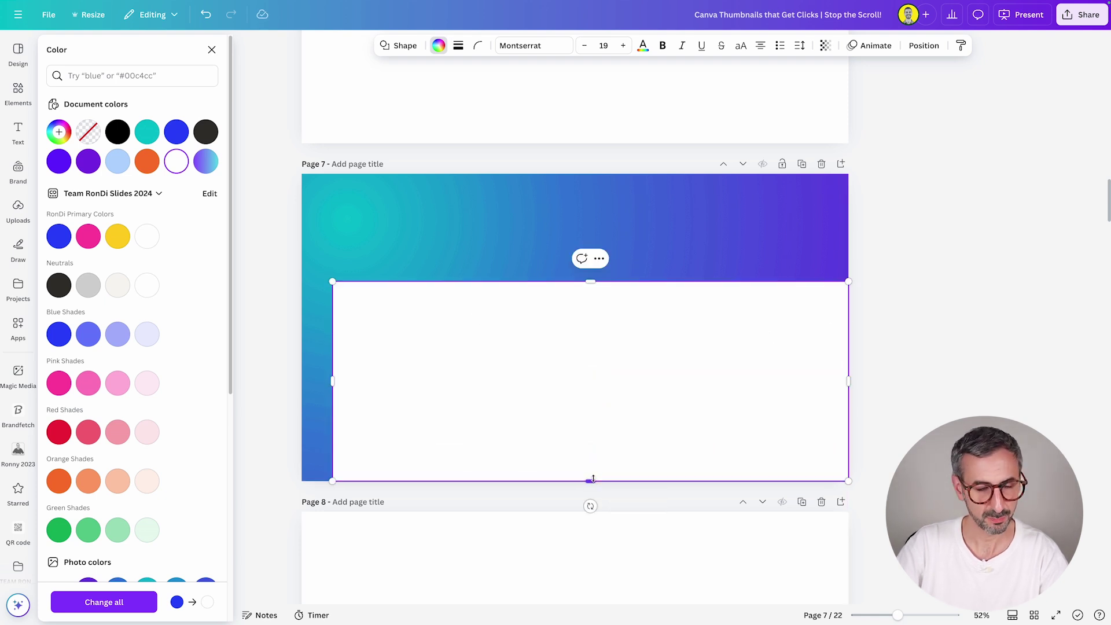
pyautogui.click(509, 214)
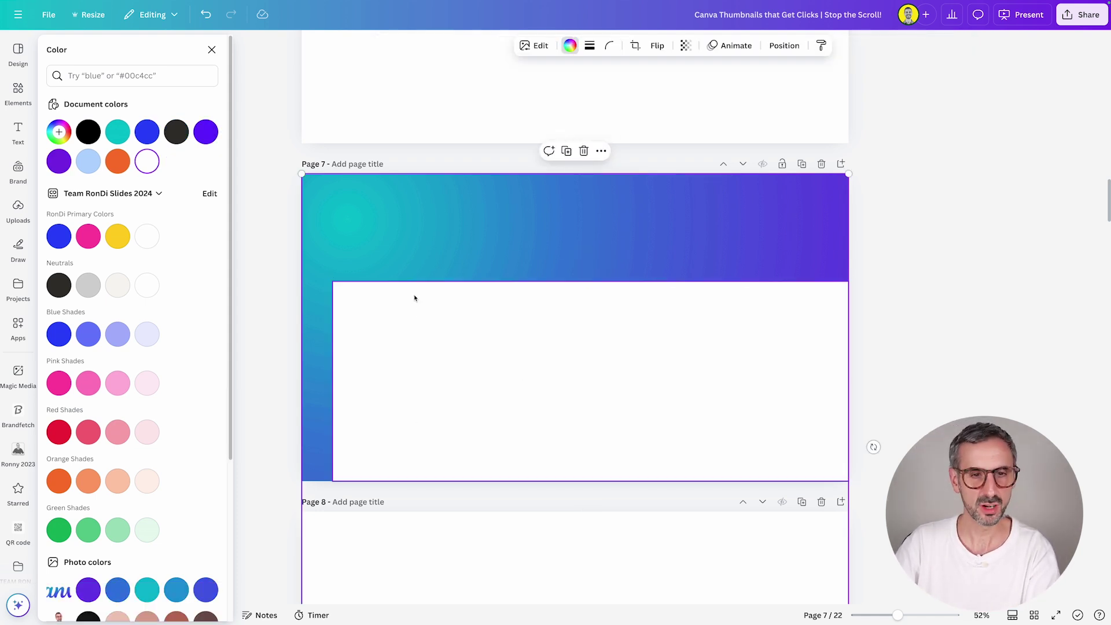
pyautogui.press('Escape')
# - Round the white rectangle's corners with a corner rounding of 25
pyautogui.click(435, 329)
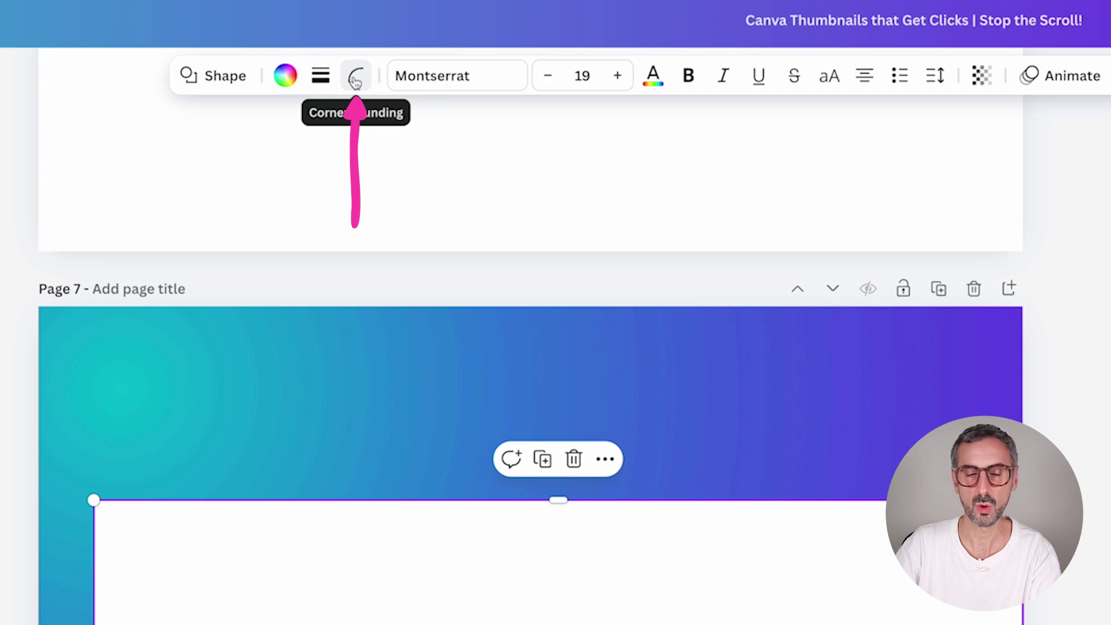
pyautogui.click(356, 80)
pyautogui.write('25')
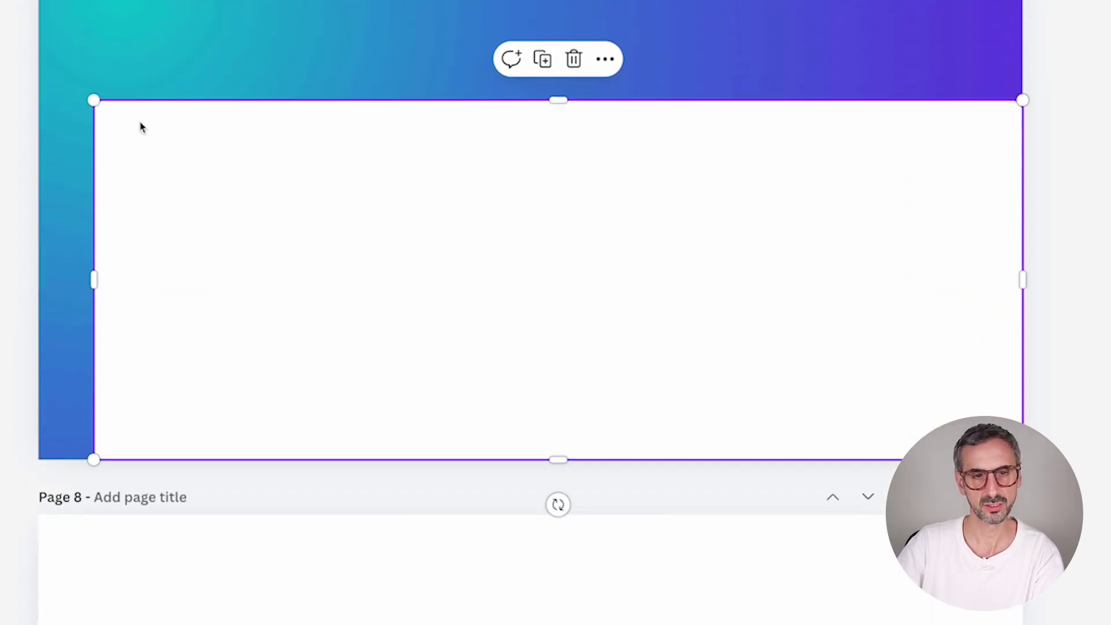
pyautogui.click(901, 62)
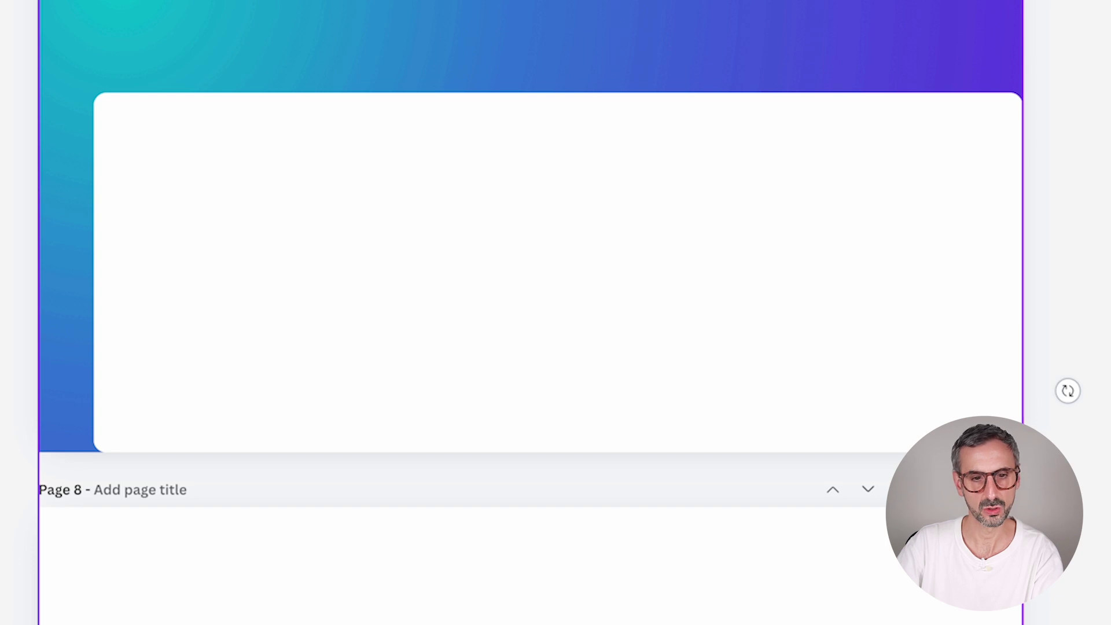
pyautogui.click(1058, 125)
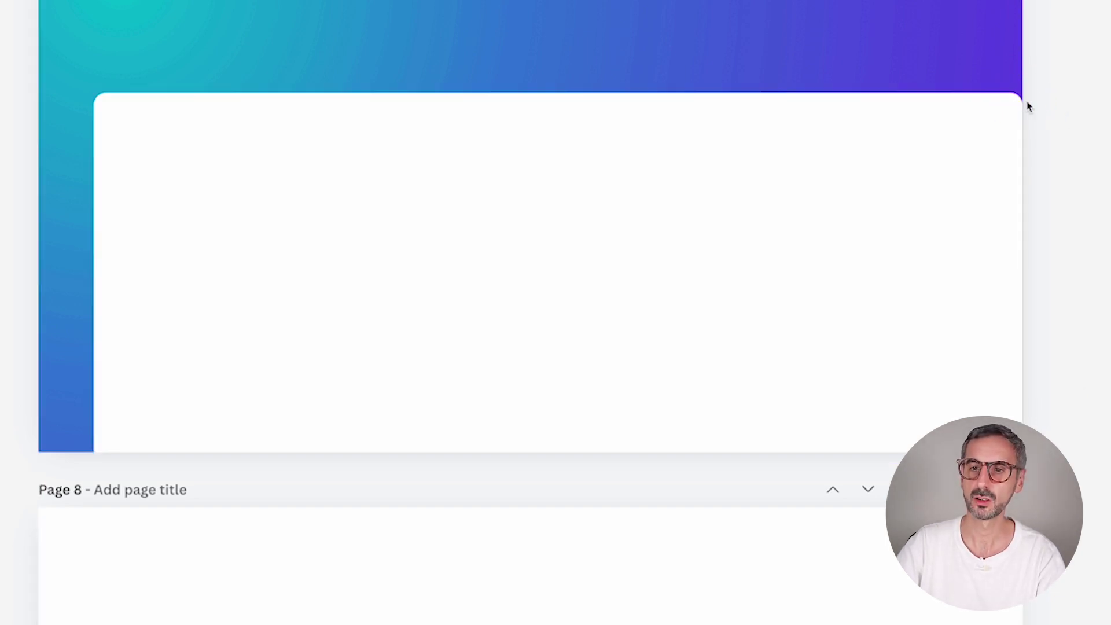
# - Extend the white rectangle beyond the page's right and bottom edges so only its upper-left rounded corner shows
pyautogui.click(1007, 185)
pyautogui.moveTo(1025, 278); pyautogui.dragTo(1047, 288)
pyautogui.click(1094, 260)
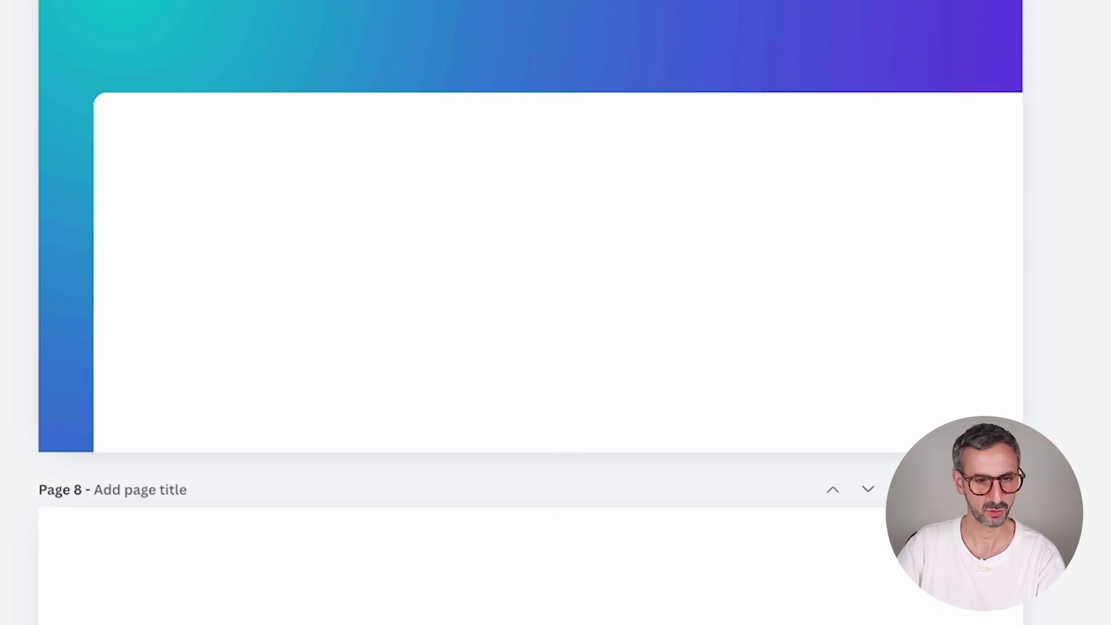
# - Widen the white rectangle toward the page's left edge to about 1,890 px and raise its top edge slightly
pyautogui.click(134, 142)
pyautogui.moveTo(169, 189)
pyautogui.mouseDown()
pyautogui.moveTo(189, 189)
pyautogui.moveTo(147, 186)
pyautogui.moveTo(167, 189)
pyautogui.mouseUp()
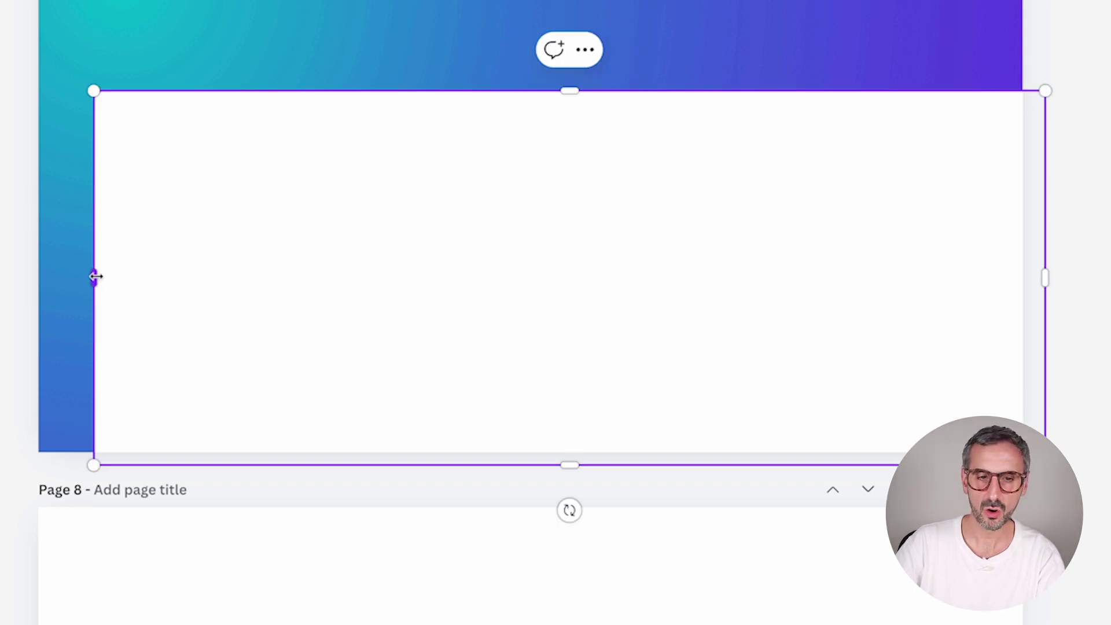
pyautogui.moveTo(95, 276); pyautogui.dragTo(78, 272)
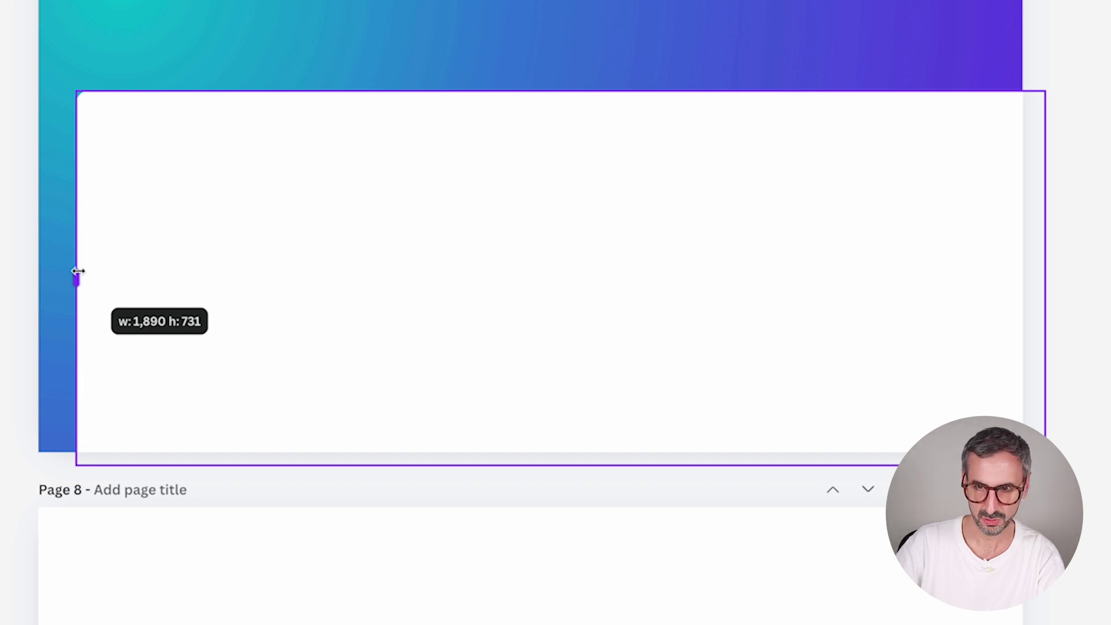
pyautogui.moveTo(78, 271); pyautogui.dragTo(78, 271)
pyautogui.moveTo(559, 91); pyautogui.dragTo(558, 67)
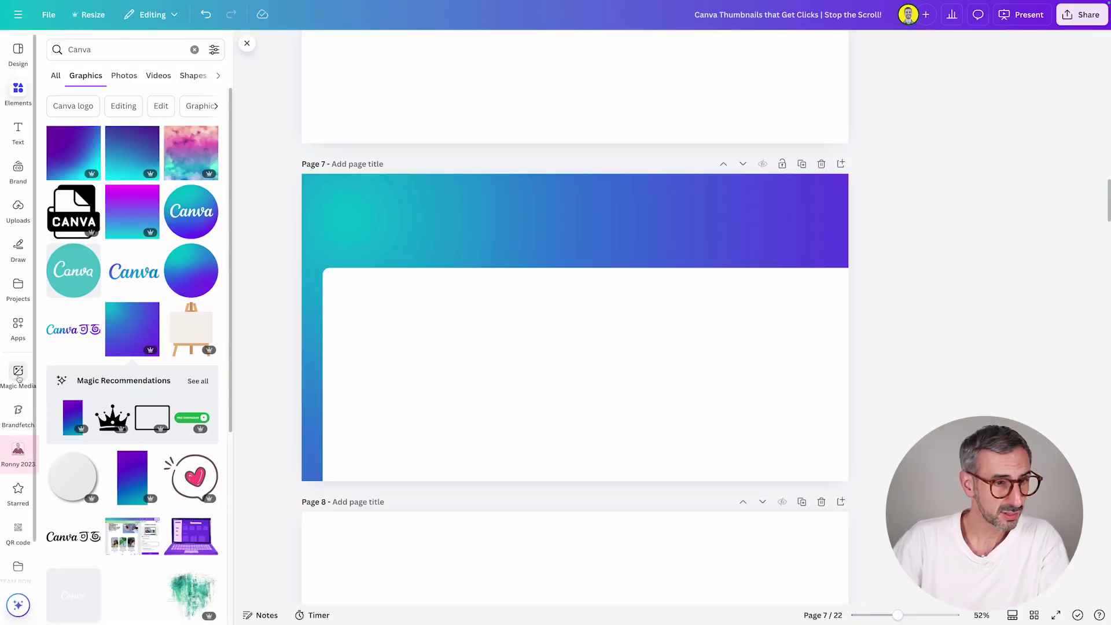
# - Open the "already in png" subfolder of the personal photo folder and insert the photo with the raised open palm
pyautogui.click(18, 455)
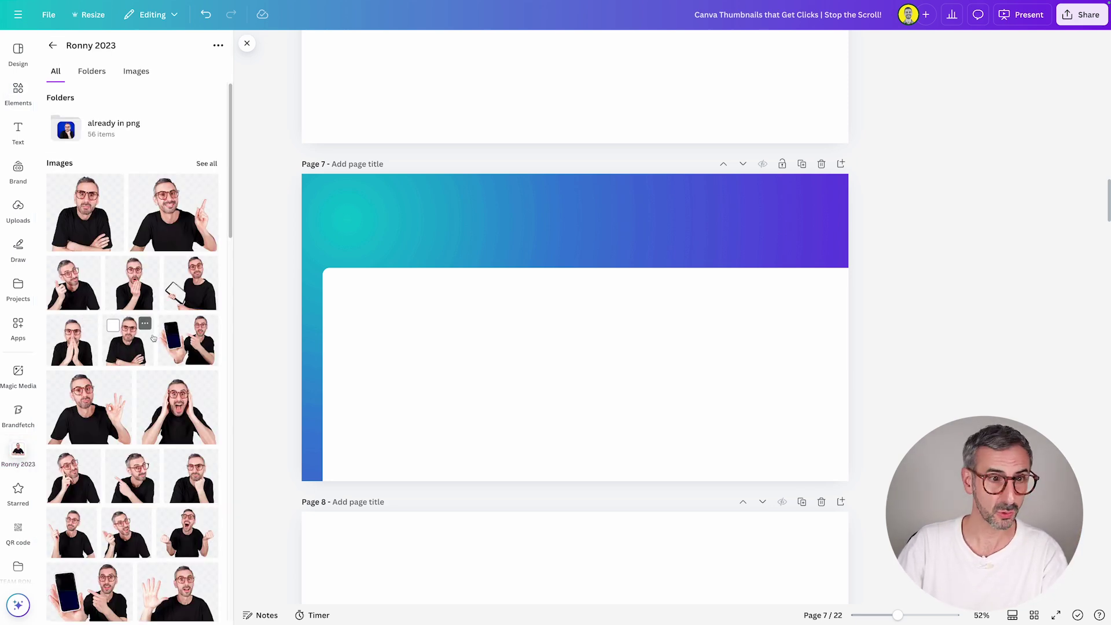
pyautogui.scroll(-15, 155, 337)
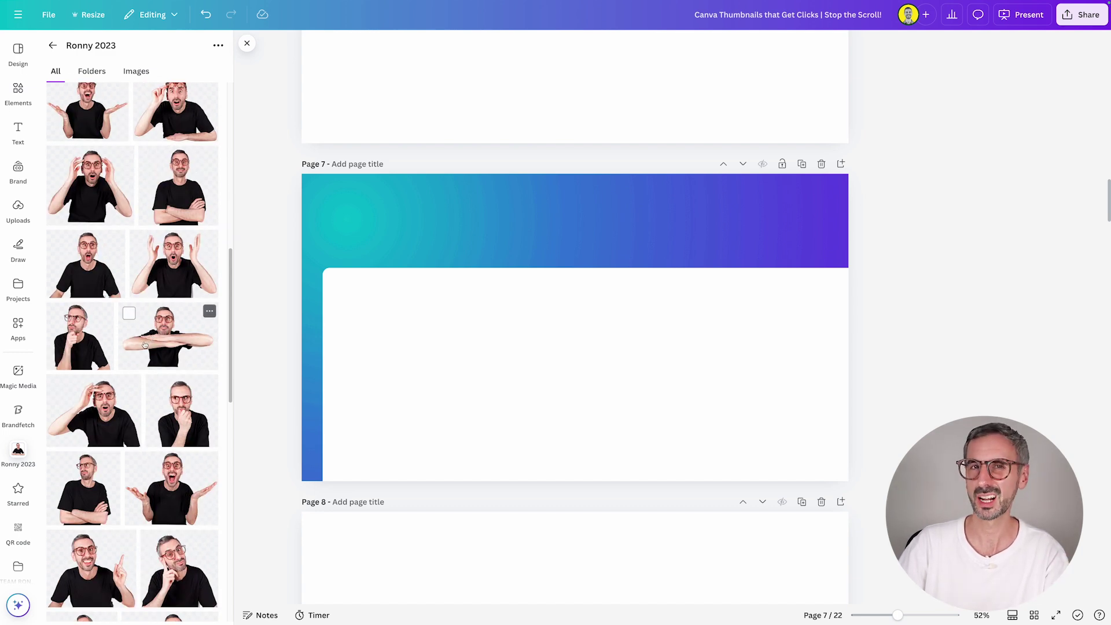
pyautogui.scroll(15, 145, 345)
pyautogui.click(121, 122)
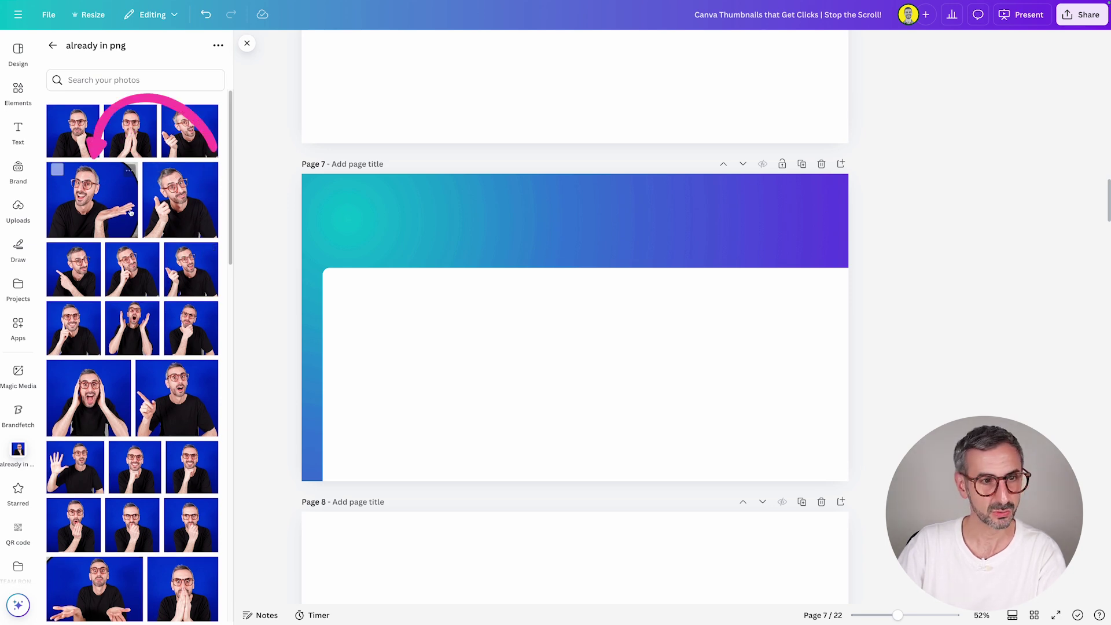
pyautogui.click(113, 201)
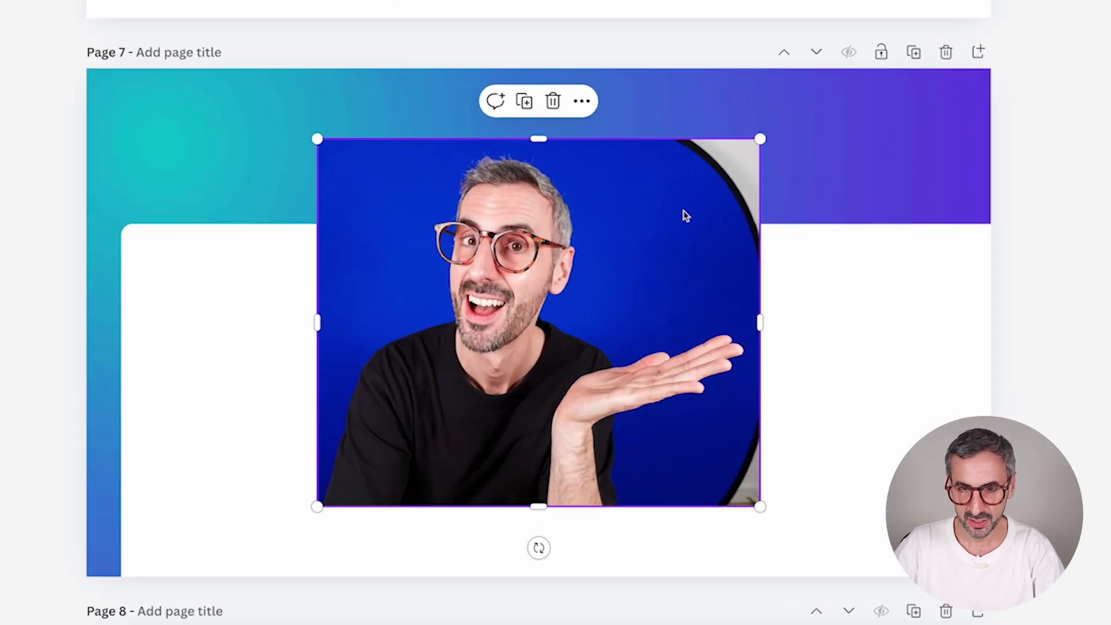
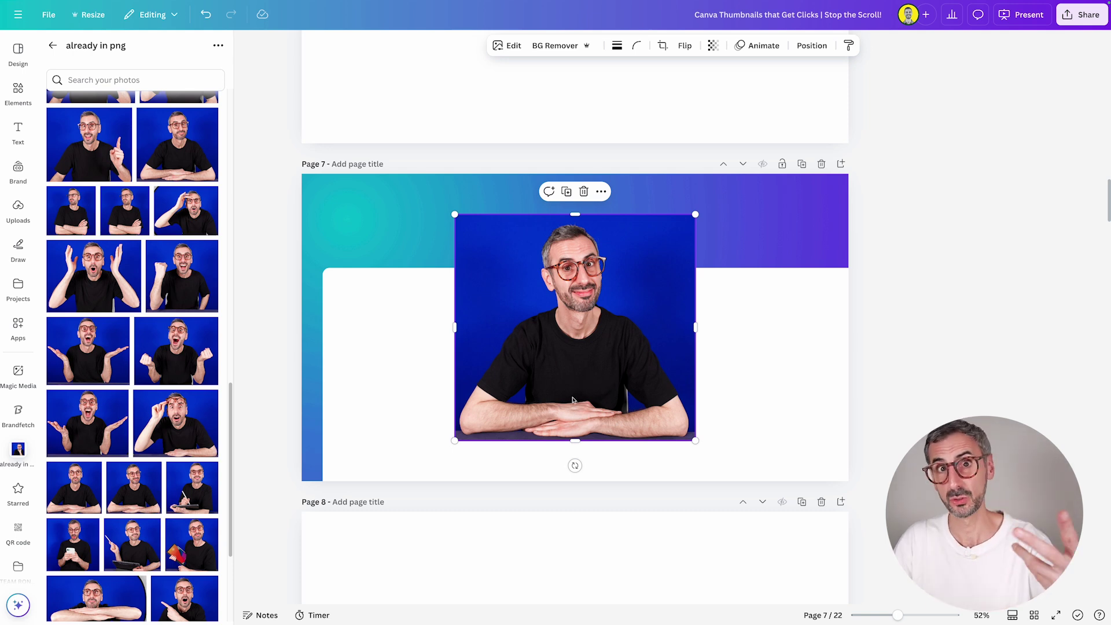
# - Lock the white rectangle behind the portrait photo
pyautogui.click(820, 360)
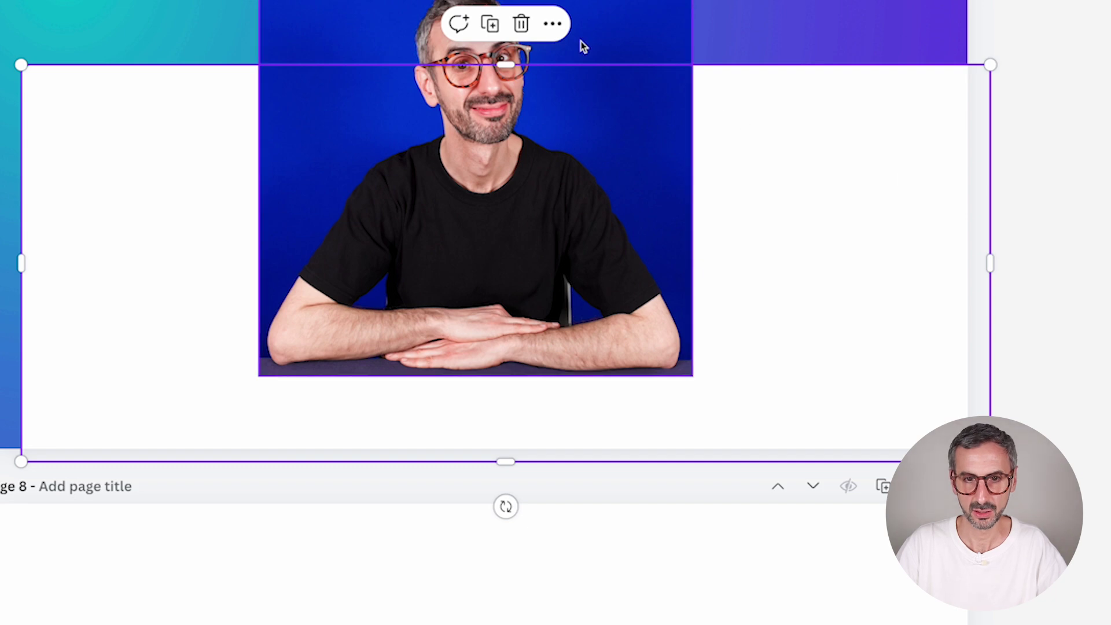
pyautogui.click(553, 24)
pyautogui.moveTo(666, 498)
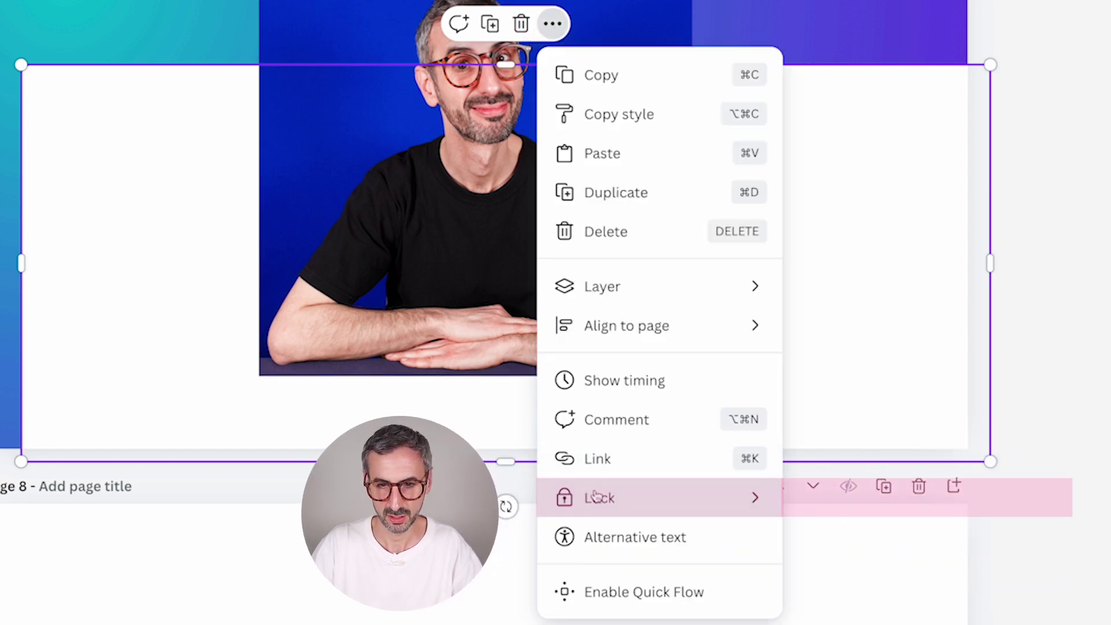
pyautogui.click(903, 513)
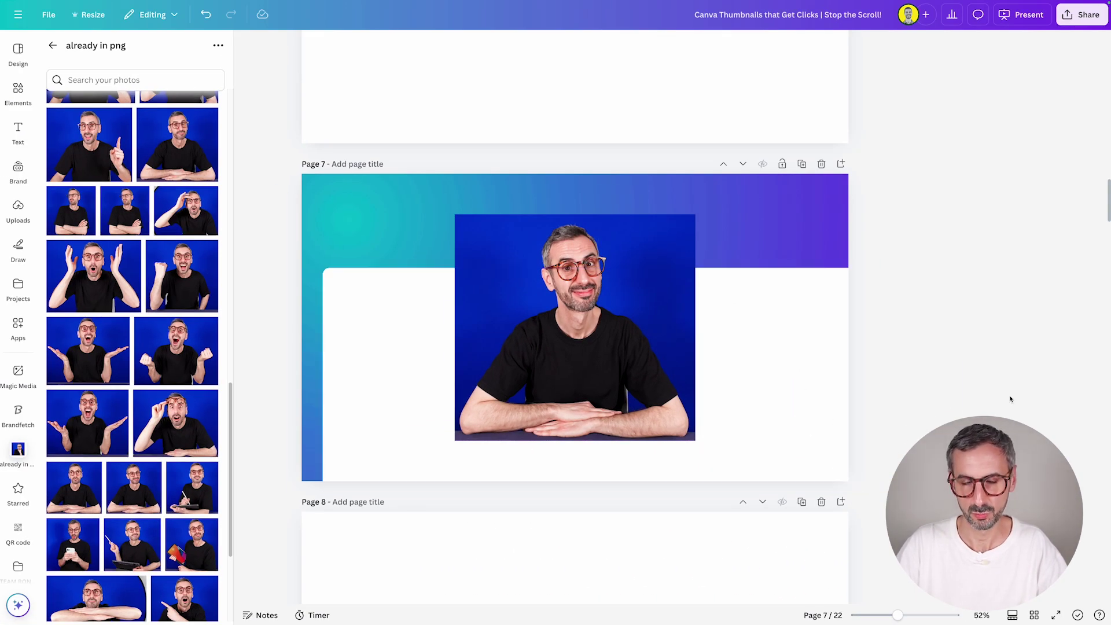
# - Nudge the crossed-arms portrait photo slightly to the right and remove its blue background with BG Remover
pyautogui.moveTo(568, 340); pyautogui.dragTo(571, 340)
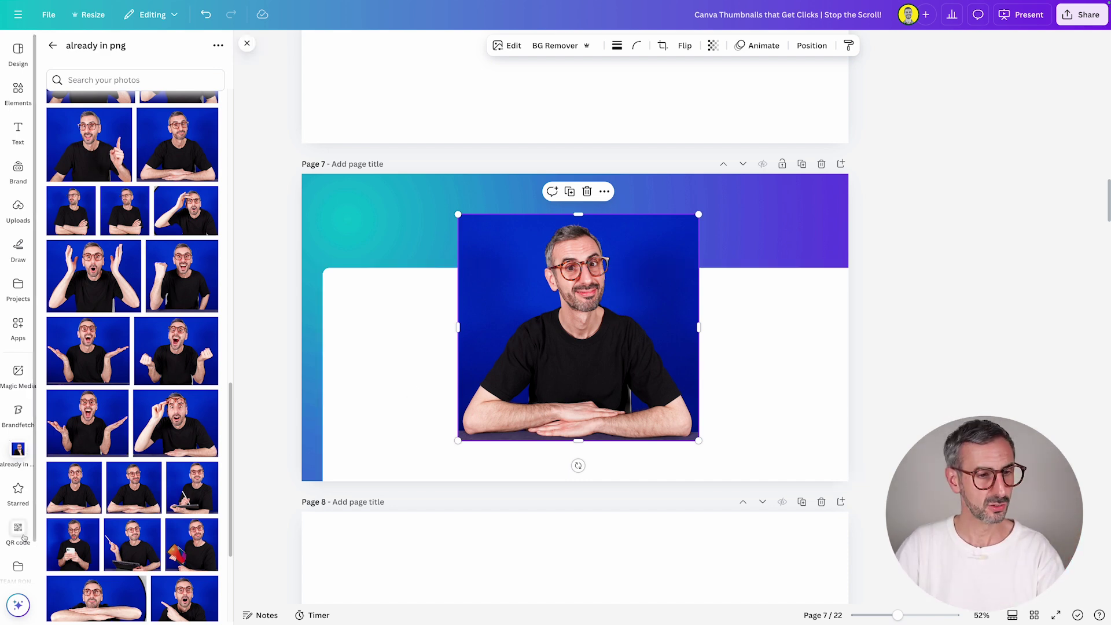
pyautogui.scroll(-1, 21, 440)
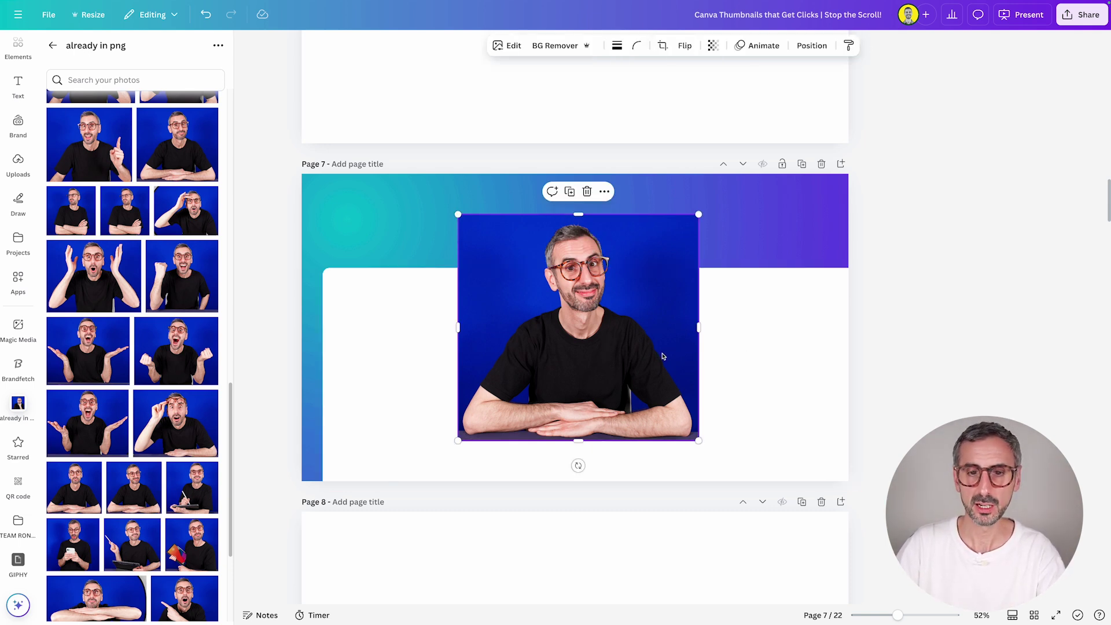
pyautogui.click(555, 45)
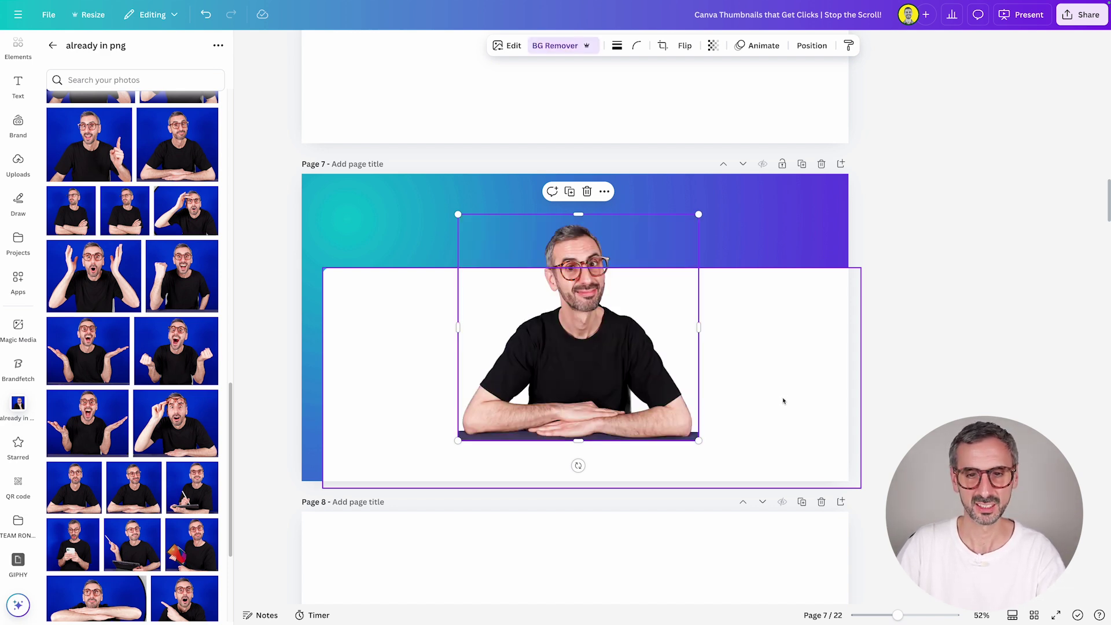
pyautogui.click(783, 400)
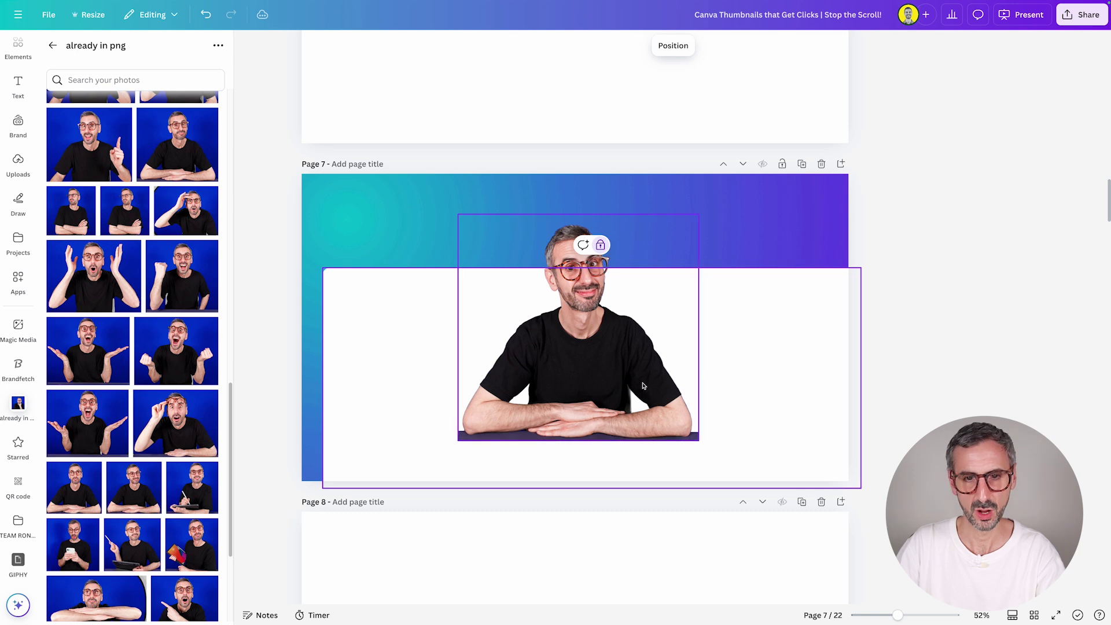
# - Move the portrait slightly right and crop it to head and shoulders, trimming the crossed arms and both sides
pyautogui.moveTo(572, 257); pyautogui.dragTo(603, 252)
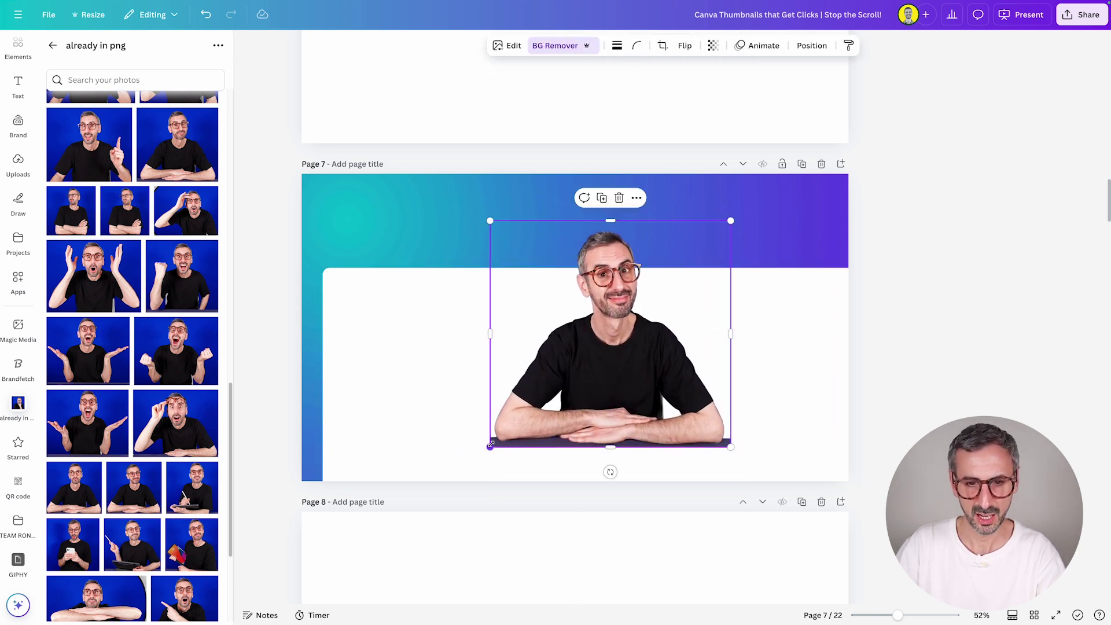
pyautogui.moveTo(612, 441); pyautogui.dragTo(612, 360)
pyautogui.moveTo(495, 294); pyautogui.dragTo(523, 290)
pyautogui.moveTo(731, 291); pyautogui.dragTo(701, 291)
# - Enlarge the cropped portrait and place it in the page's lower-right corner over the white panel
pyautogui.moveTo(568, 327); pyautogui.dragTo(602, 382)
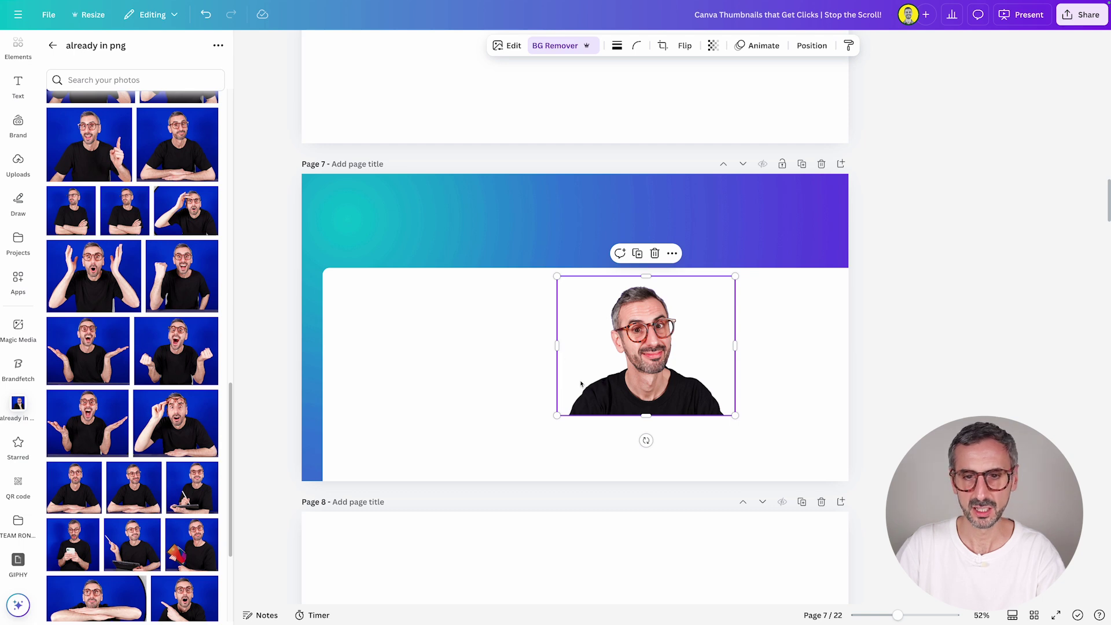
pyautogui.moveTo(557, 276); pyautogui.dragTo(426, 173)
pyautogui.moveTo(539, 312); pyautogui.dragTo(657, 373)
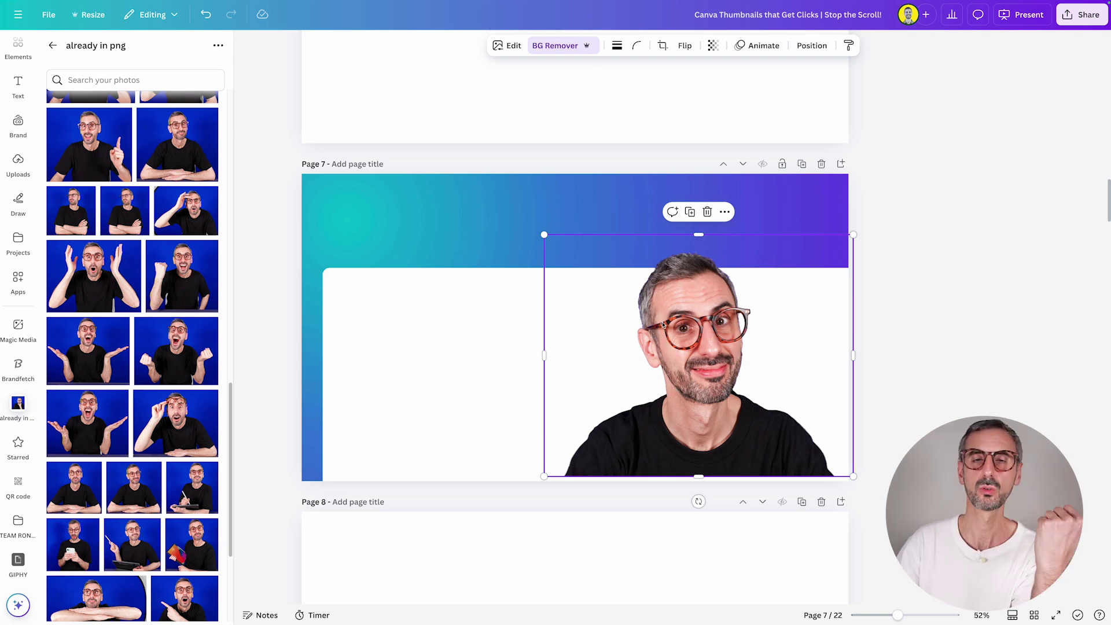
# - Flip the portrait horizontally and enlarge it past the page's right edge, with its cut edge aligned to the page bottom
pyautogui.click(684, 48)
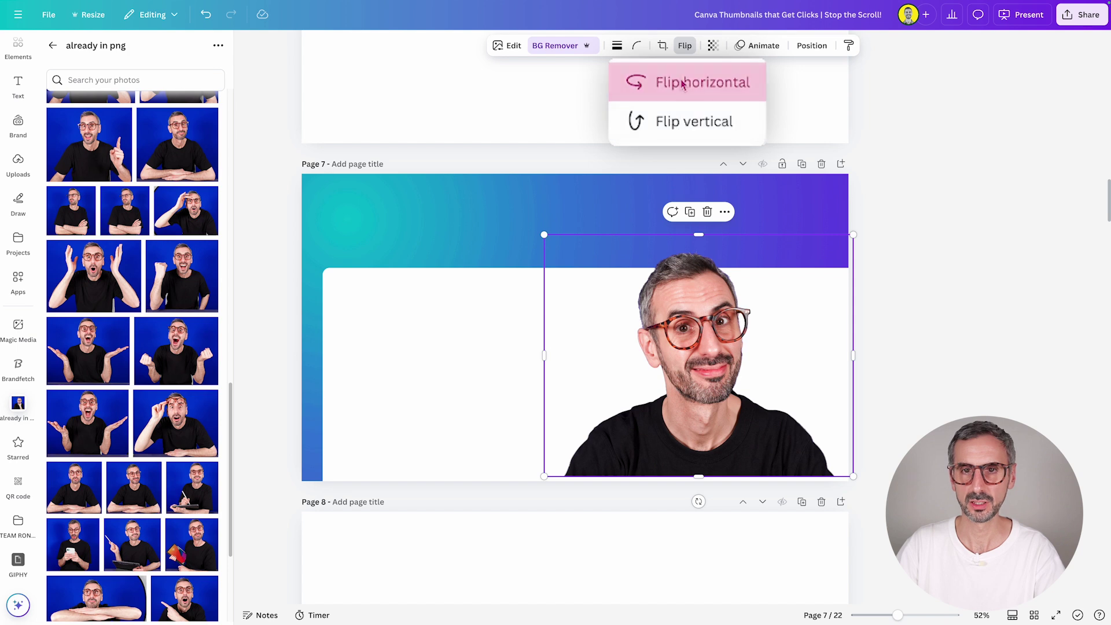
pyautogui.click(680, 74)
pyautogui.moveTo(729, 409); pyautogui.dragTo(767, 450)
pyautogui.moveTo(583, 240); pyautogui.dragTo(492, 226)
pyautogui.moveTo(744, 479); pyautogui.dragTo(749, 461)
pyautogui.moveTo(535, 190); pyautogui.dragTo(521, 179)
pyautogui.click(382, 334)
pyautogui.click(993, 261)
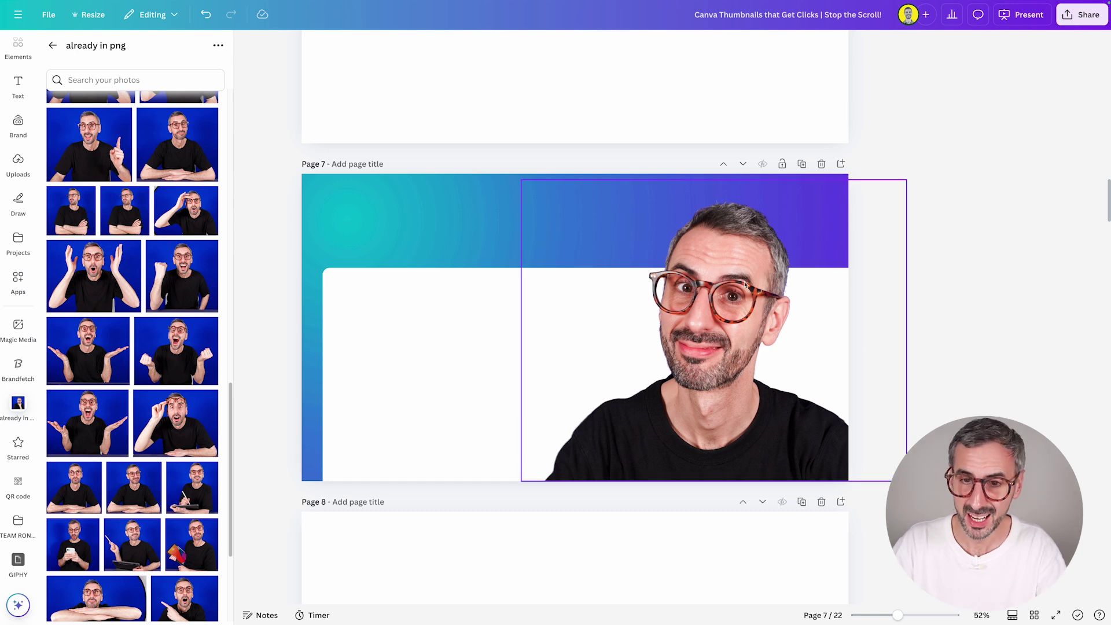
# - Apply a Glow shadow to the portrait with blur amount 0 and intensity 100
pyautogui.click(747, 286)
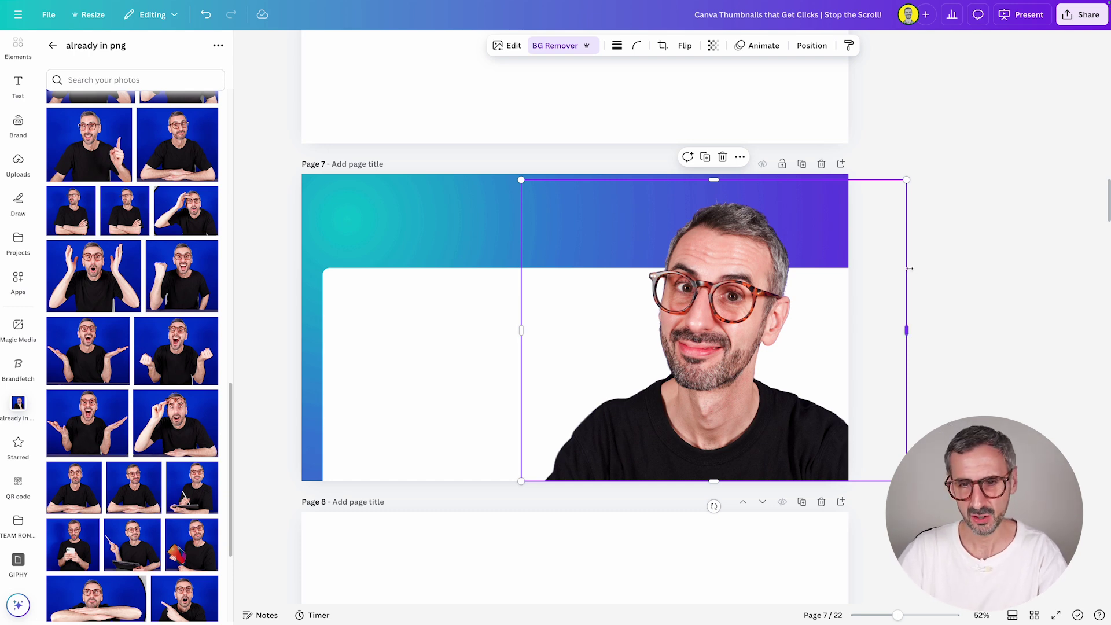
pyautogui.click(983, 302)
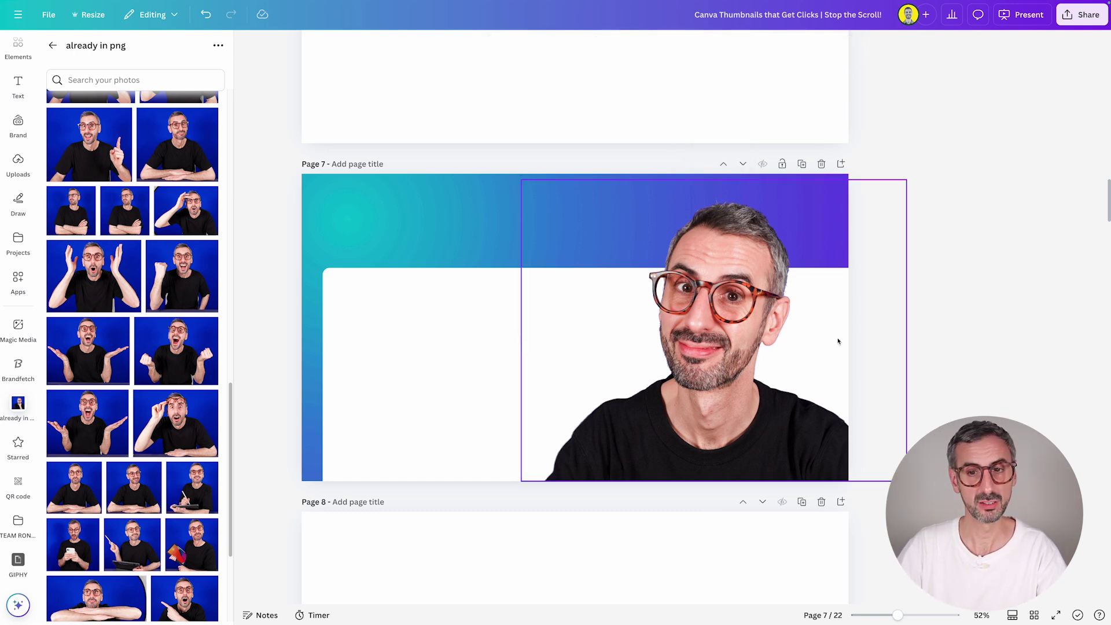
pyautogui.click(757, 292)
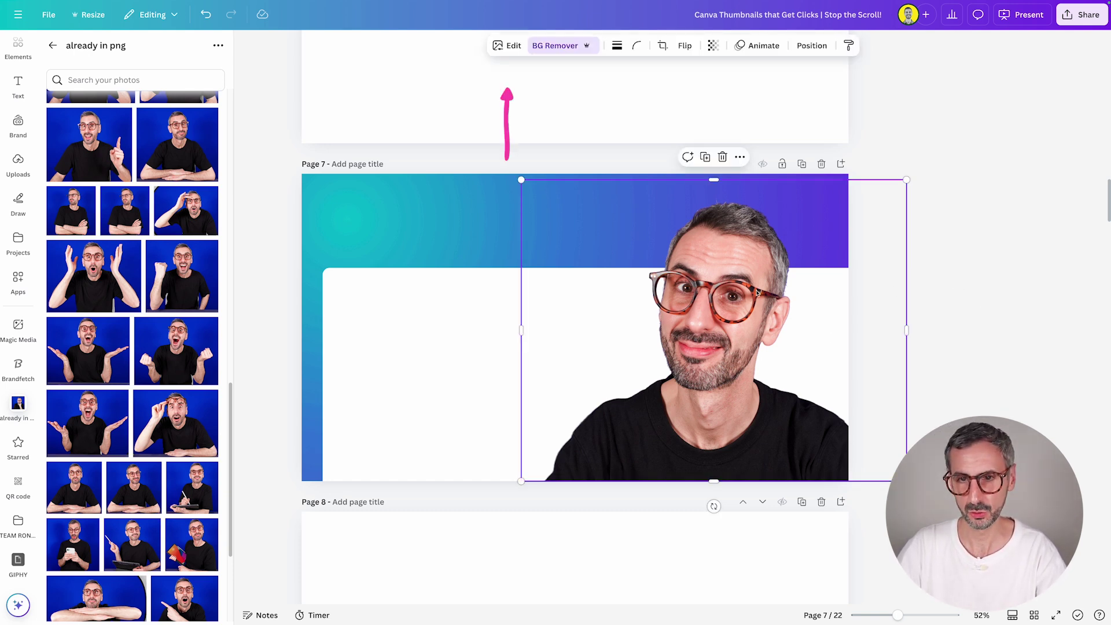
pyautogui.click(509, 45)
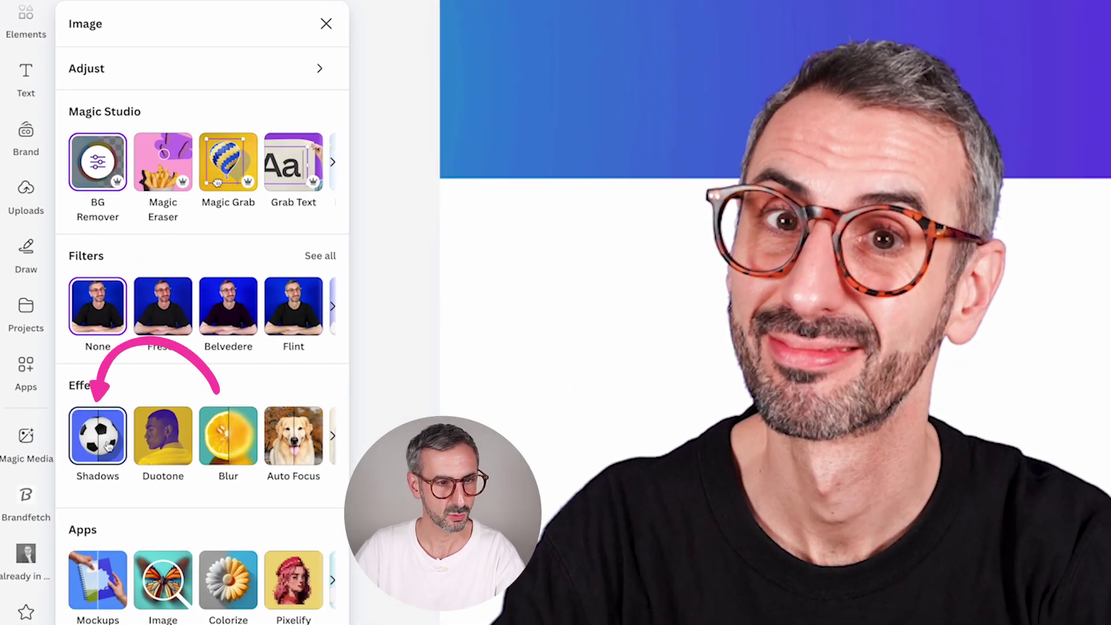
pyautogui.click(99, 446)
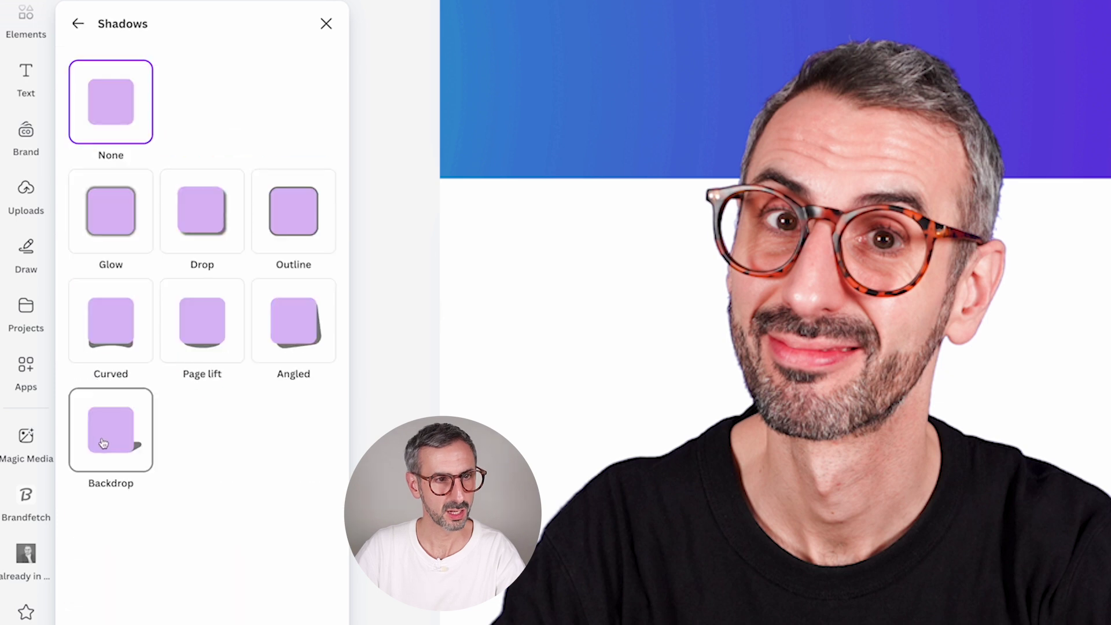
pyautogui.click(108, 226)
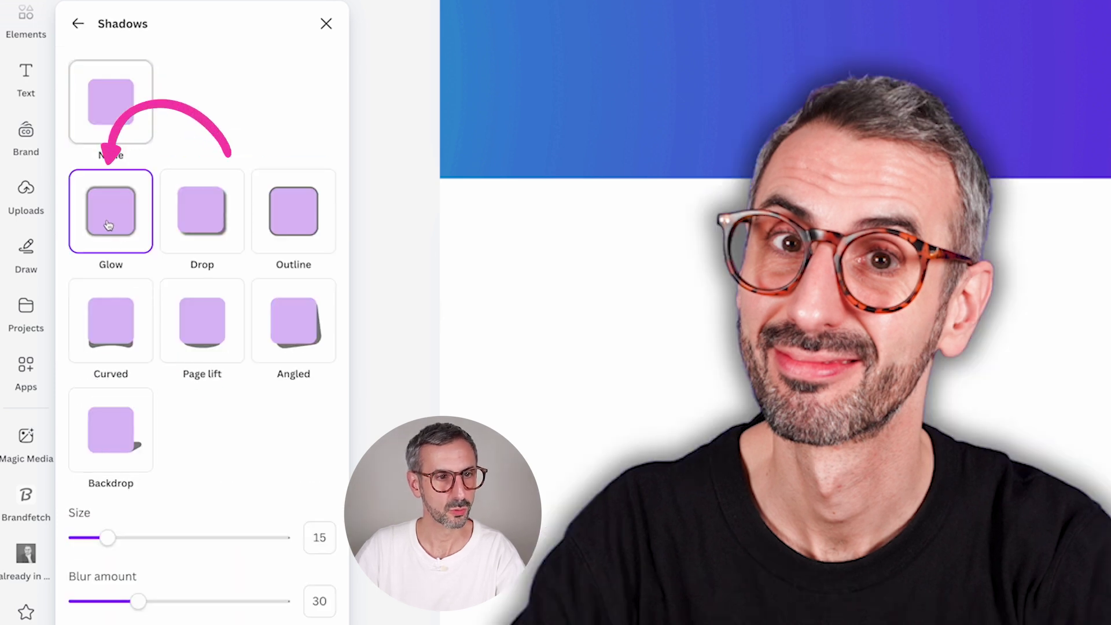
pyautogui.moveTo(139, 601); pyautogui.dragTo(71, 603)
pyautogui.scroll(-3, 75, 578)
pyautogui.moveTo(179, 540); pyautogui.dragTo(282, 540)
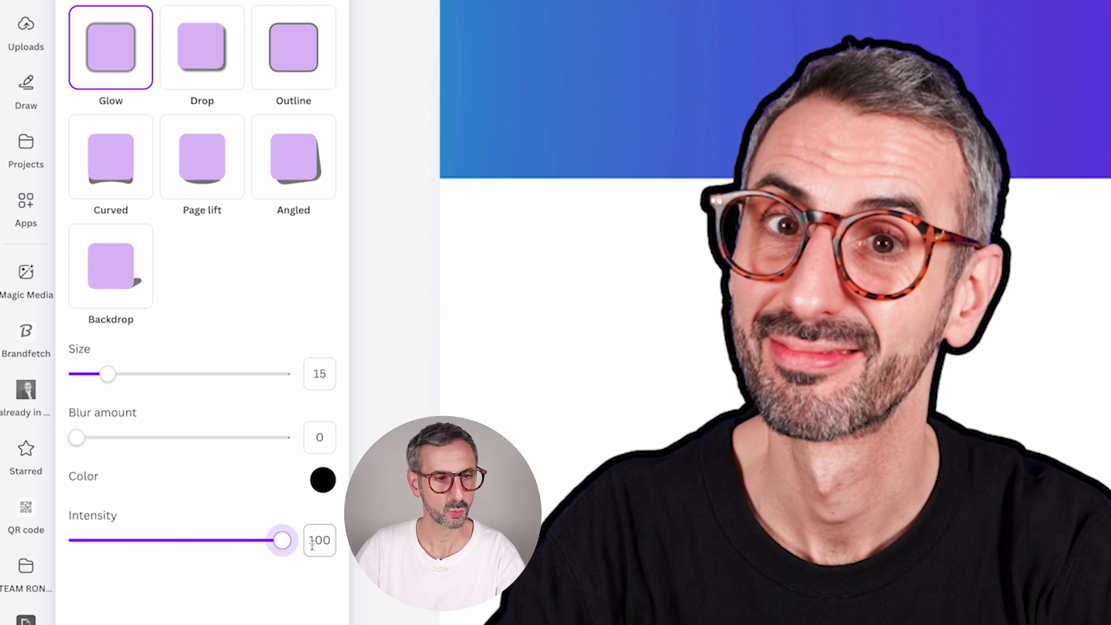
# - Set the portrait's glow color to white (#FFFFFF) and finish editing the image
pyautogui.scroll(-2, 324, 481)
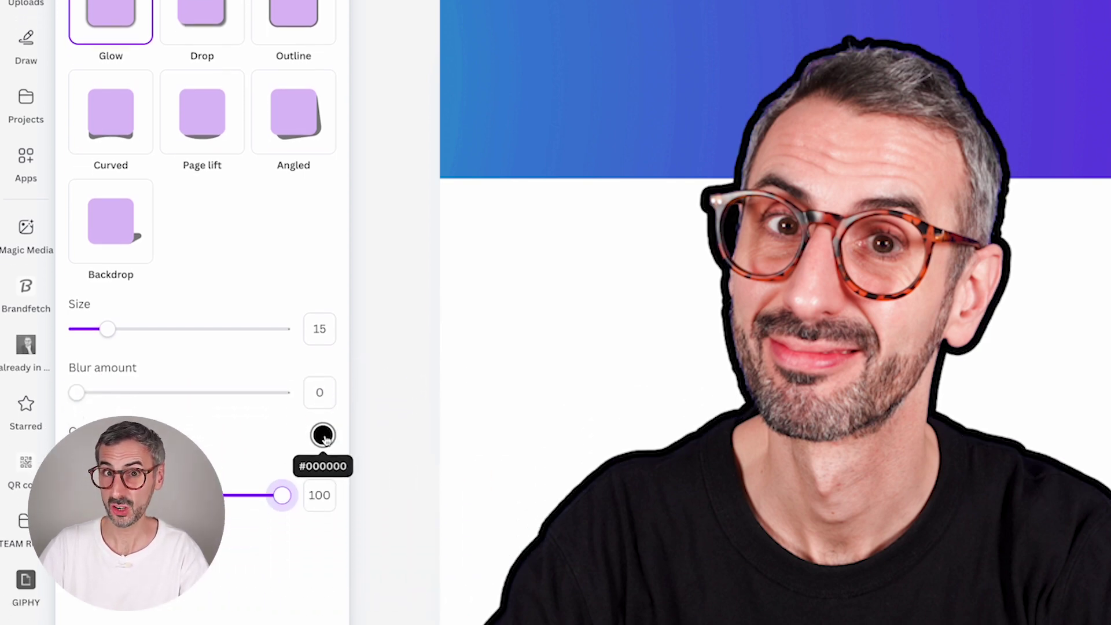
pyautogui.click(323, 406)
pyautogui.click(338, 476)
pyautogui.moveTo(339, 476); pyautogui.dragTo(318, 417)
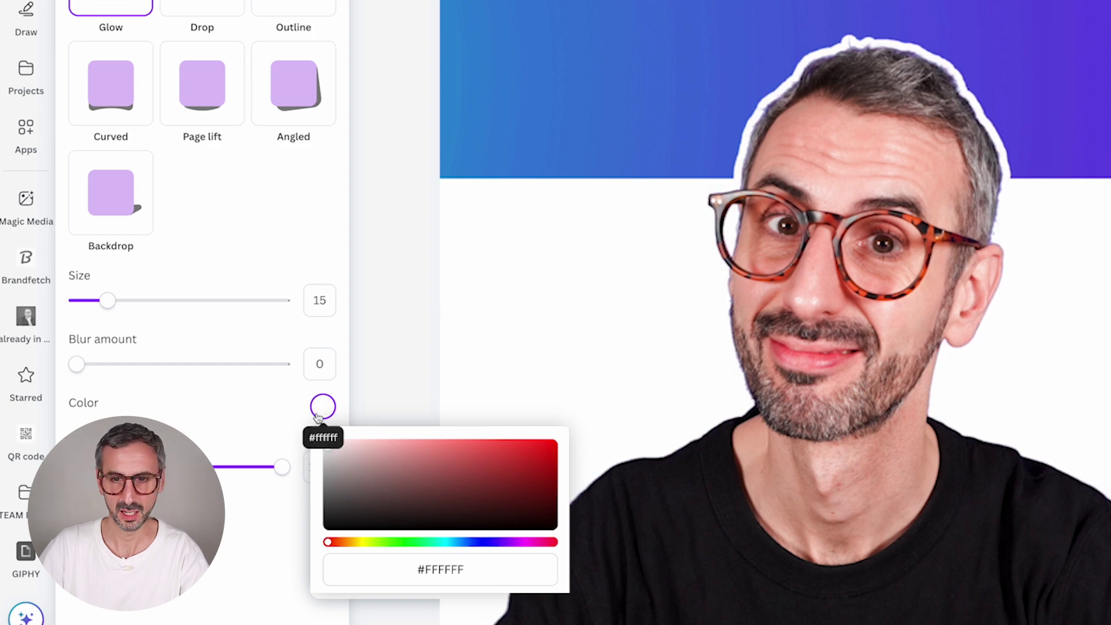
pyautogui.moveTo(106, 300)
pyautogui.mouseDown()
pyautogui.moveTo(260, 318)
pyautogui.moveTo(77, 314)
pyautogui.moveTo(117, 318)
pyautogui.moveTo(108, 316)
pyautogui.mouseUp()
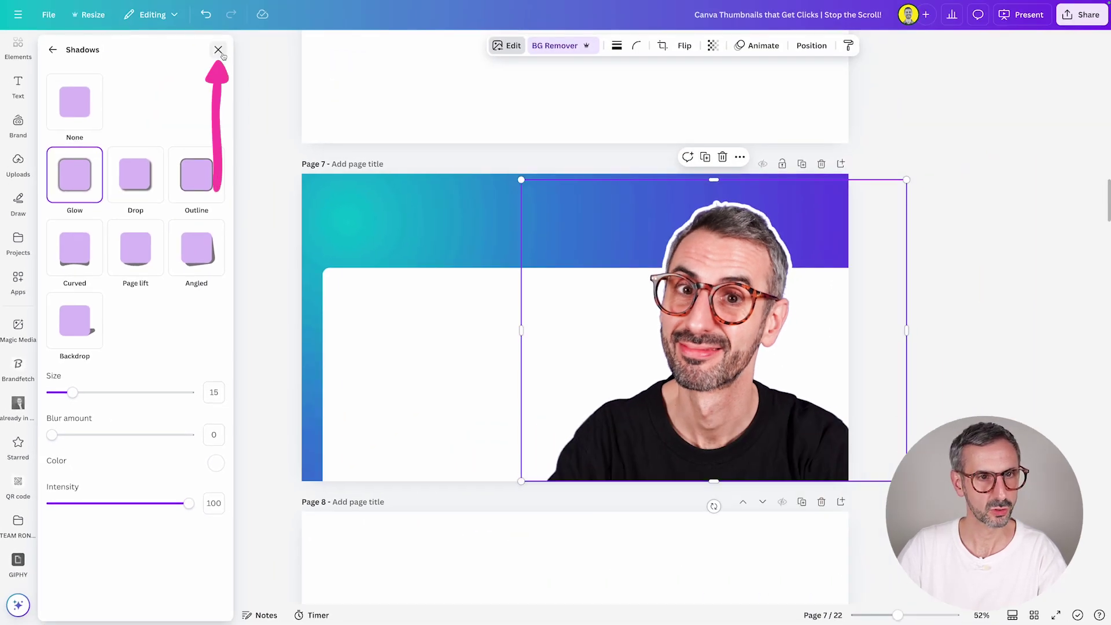
pyautogui.click(217, 50)
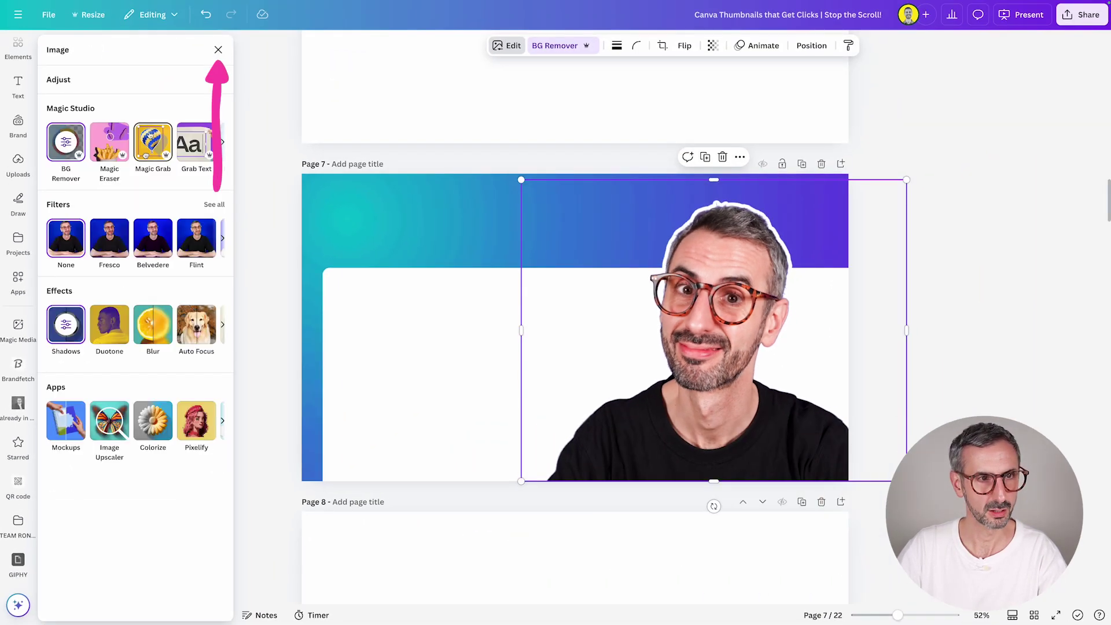
pyautogui.click(217, 50)
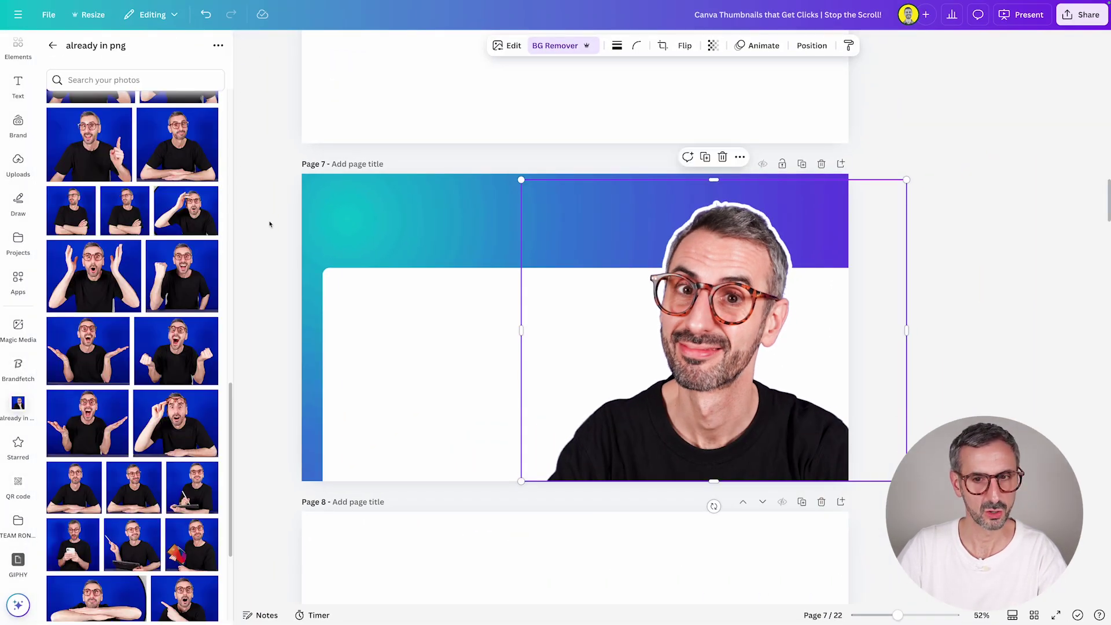
pyautogui.click(1052, 283)
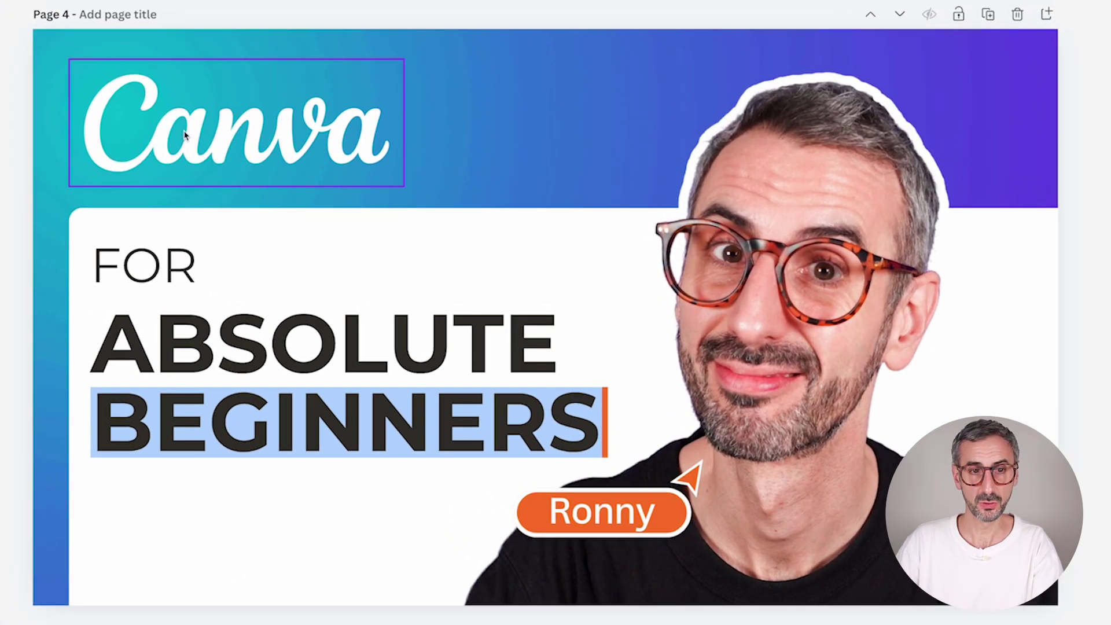
# - Examine the finished thumbnail on page 4: the Canva logo, the grouped heading text and the orange name tag
pyautogui.click(288, 158)
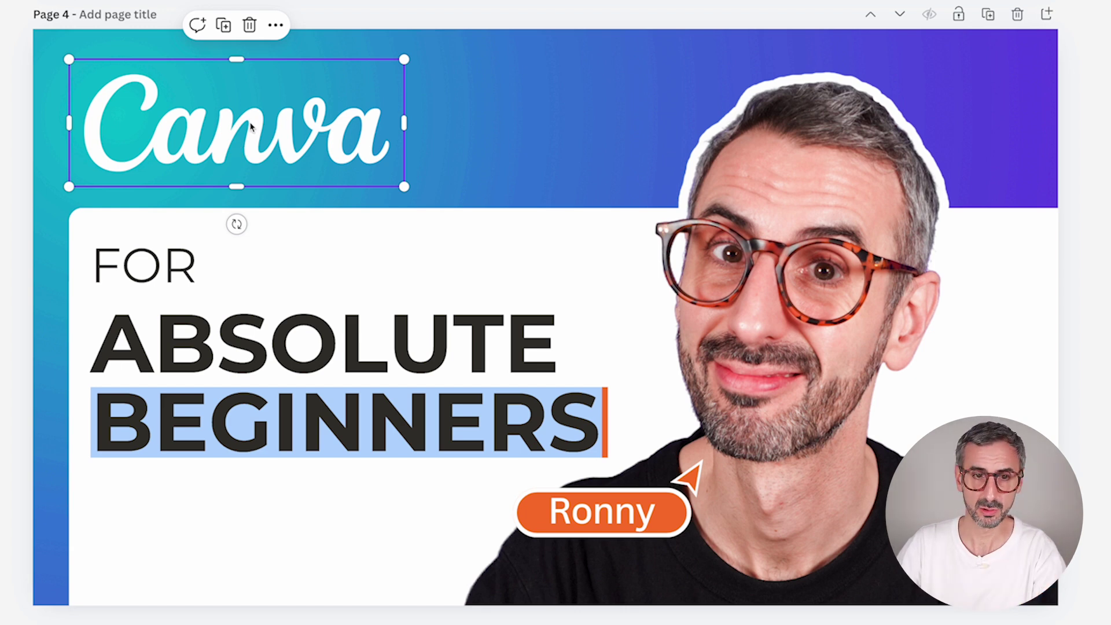
pyautogui.click(186, 272)
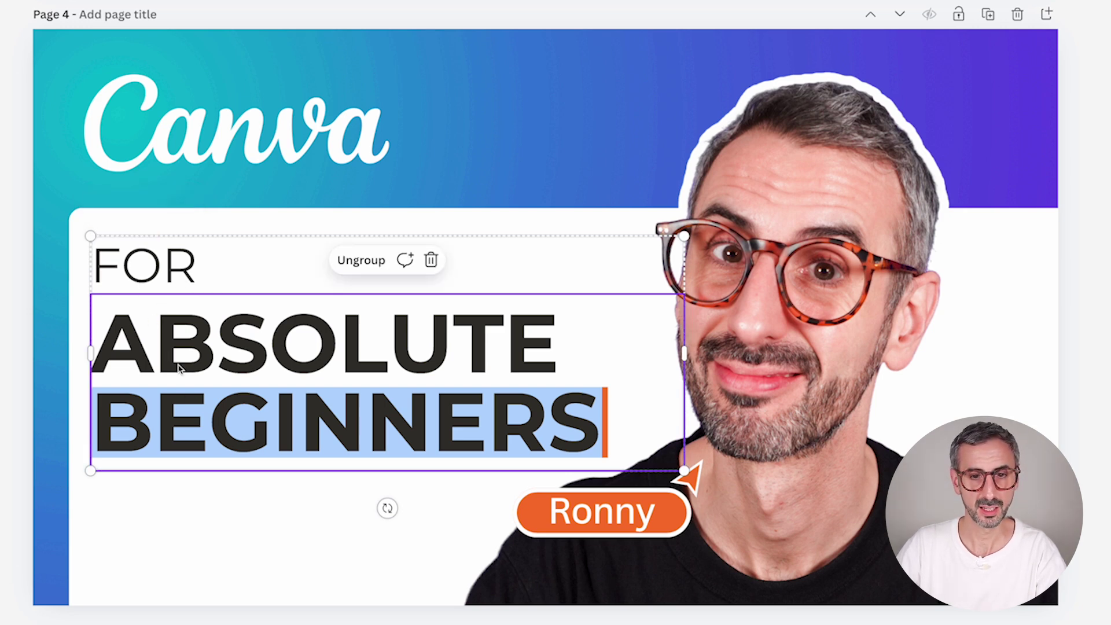
pyautogui.click(604, 513)
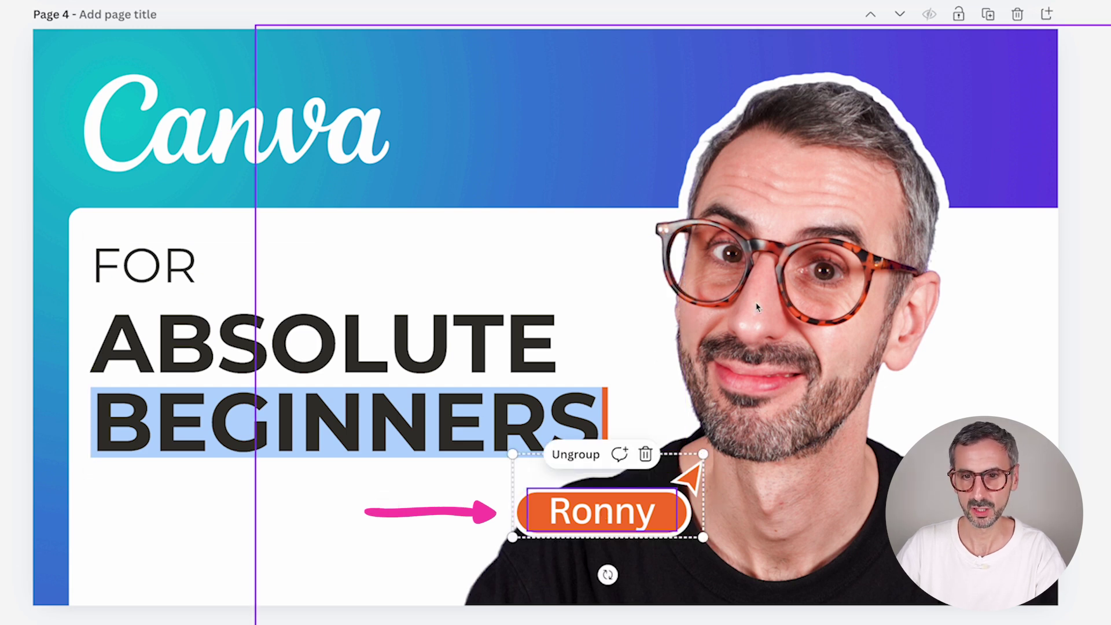
pyautogui.click(232, 523)
pyautogui.press('Escape')
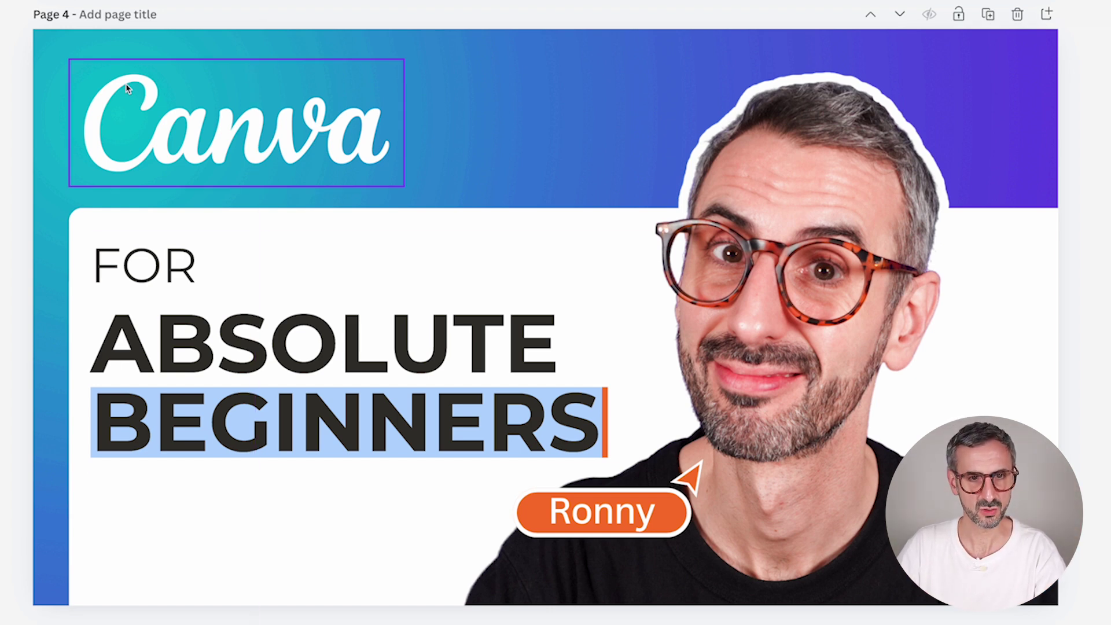
pyautogui.click(275, 177)
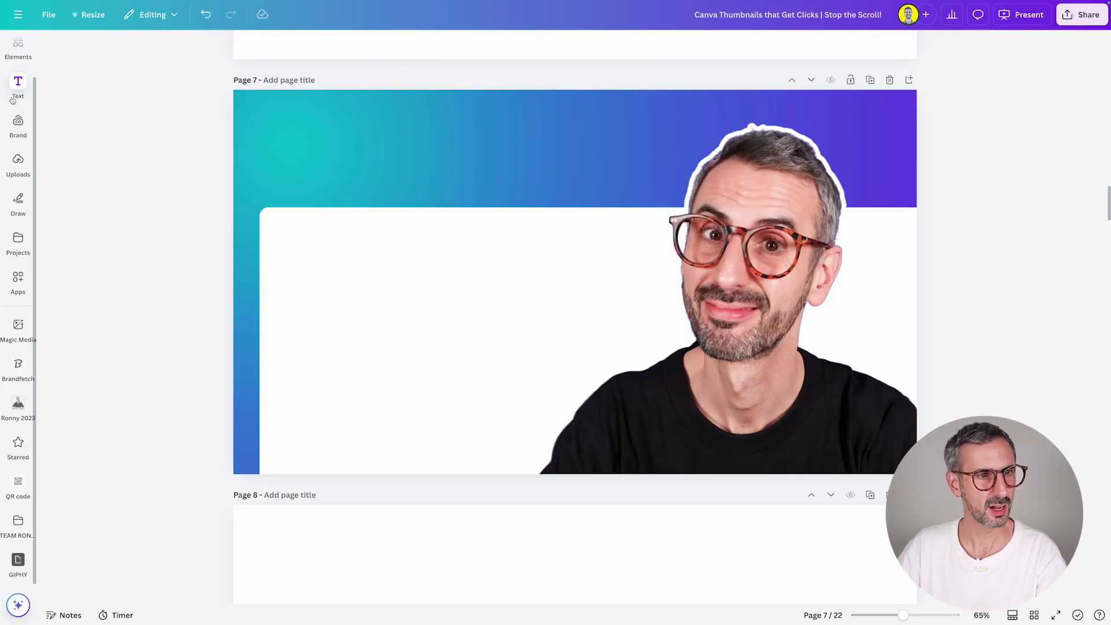
# - Search the graphics elements for "Canva logo"
pyautogui.click(18, 84)
pyautogui.click(19, 119)
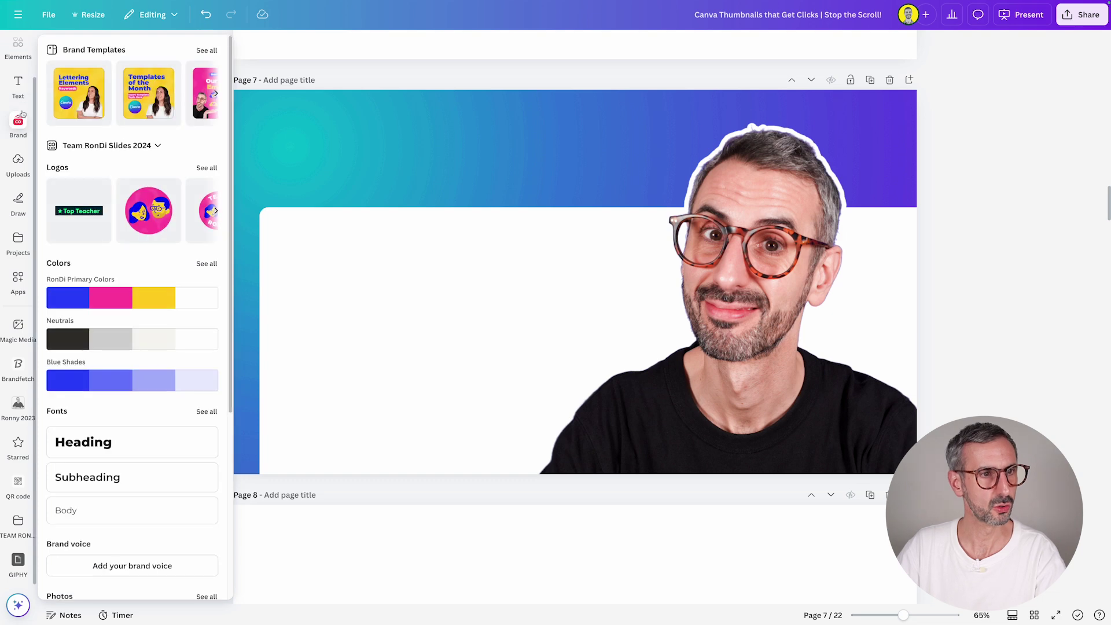
pyautogui.scroll(2, 22, 112)
pyautogui.click(13, 97)
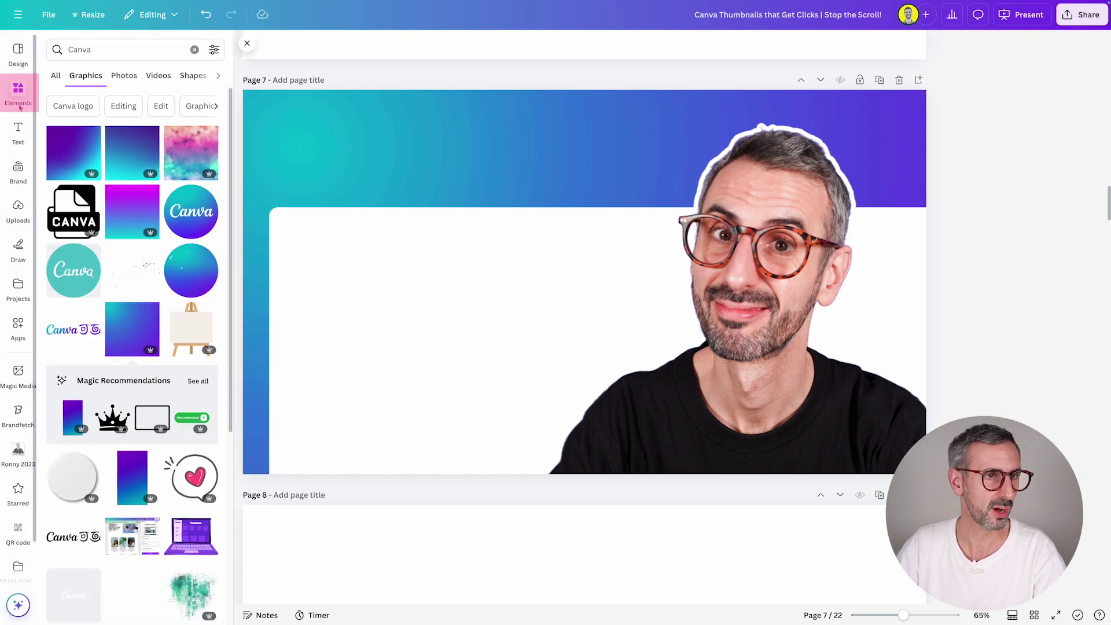
pyautogui.click(129, 50)
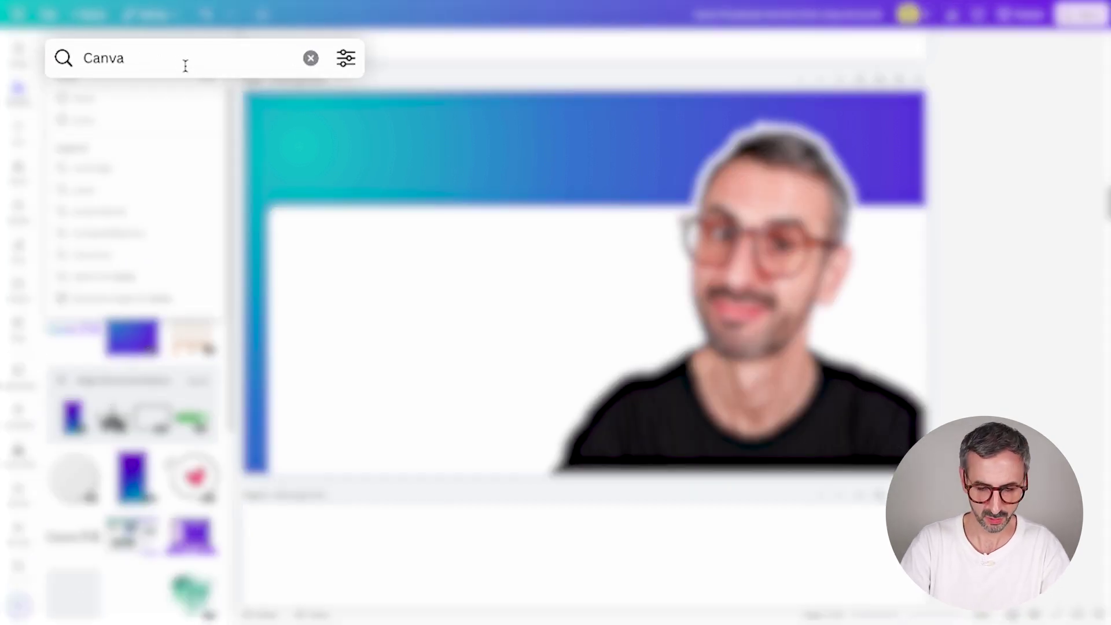
pyautogui.write('logo')
pyautogui.press('Return')
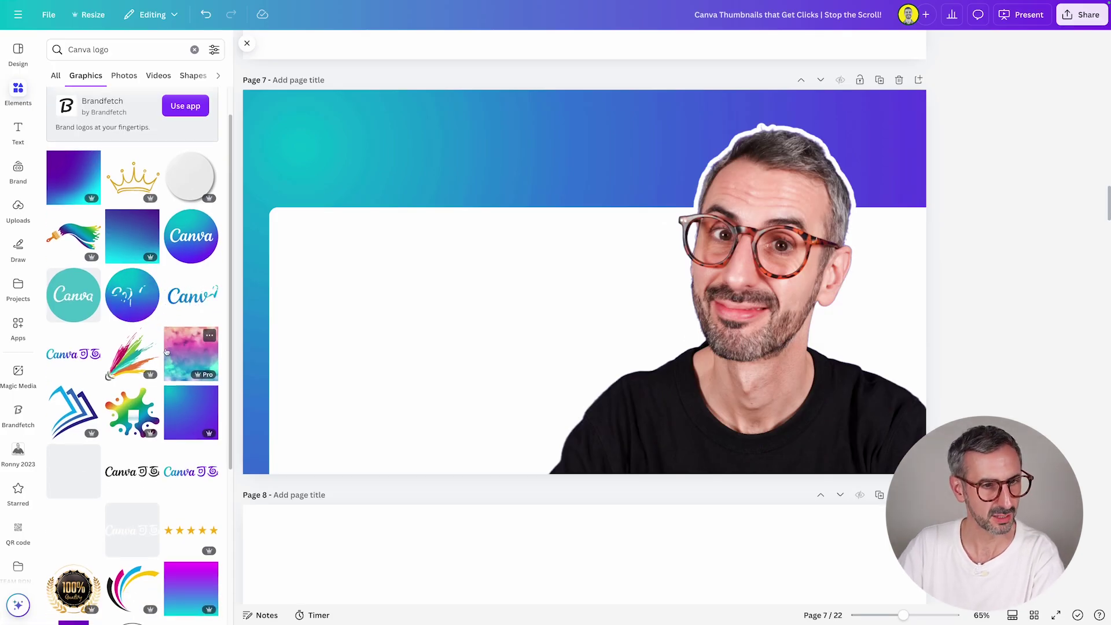
pyautogui.moveTo(192, 337); pyautogui.dragTo(323, 338)
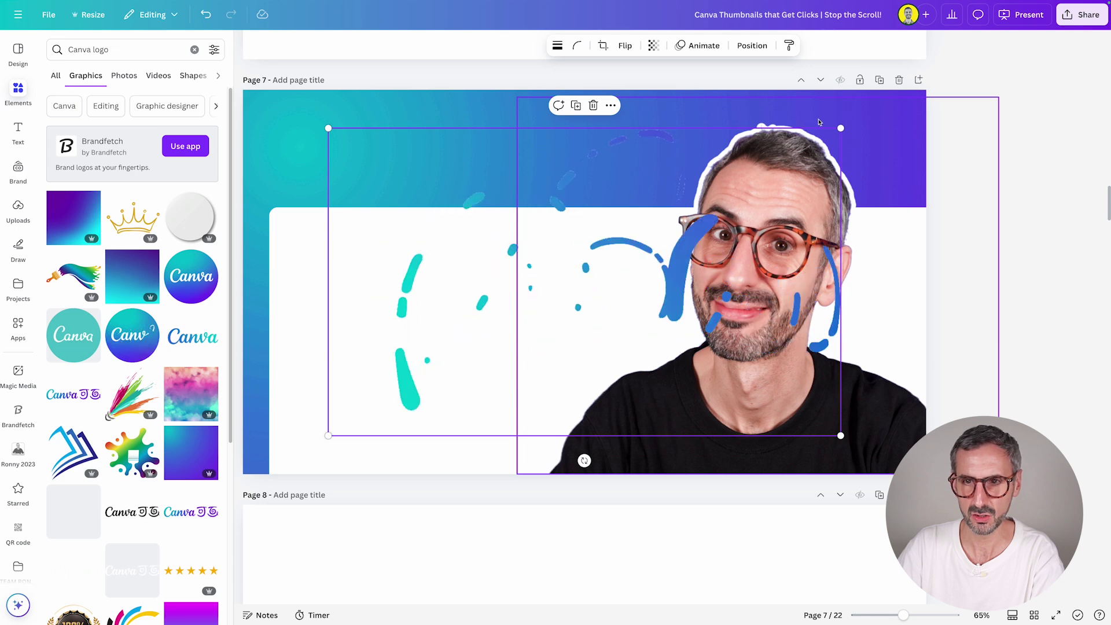
pyautogui.press('Delete')
pyautogui.scroll(-1, 130, 484)
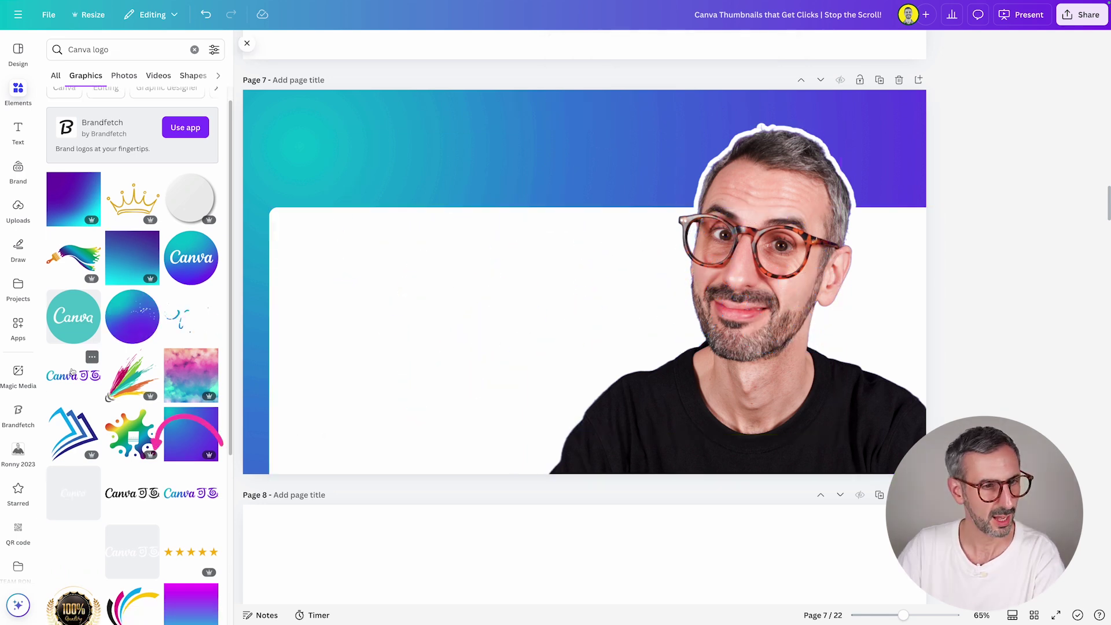
# - Insert the white Canva logo graphic, move it onto the gradient band and crop off the extra characters after "Canva"
pyautogui.click(127, 493)
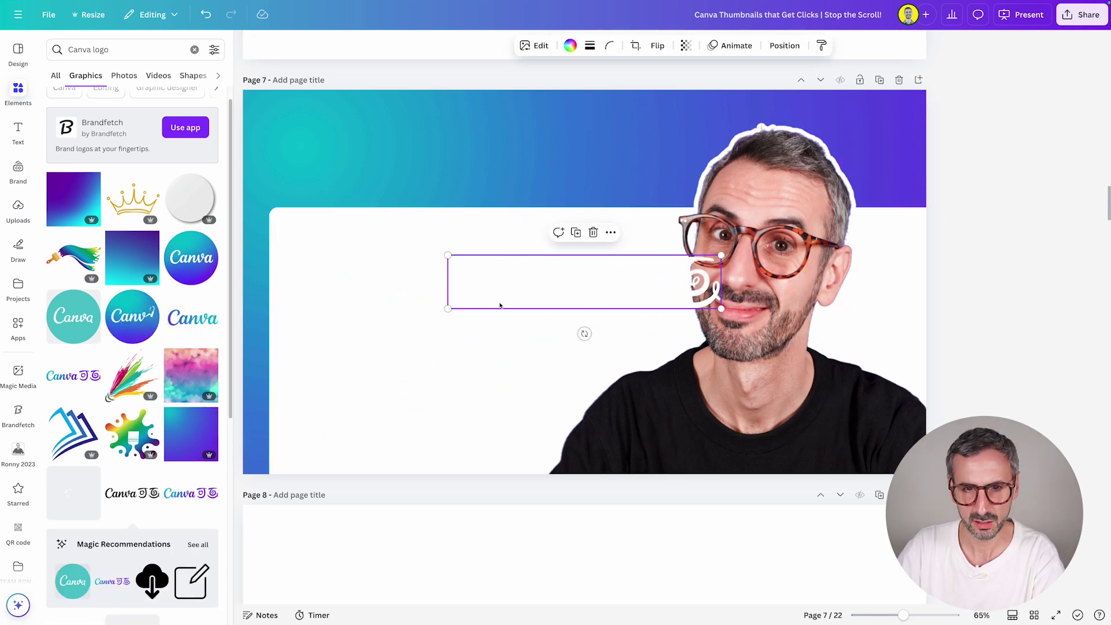
pyautogui.moveTo(546, 297); pyautogui.dragTo(429, 157)
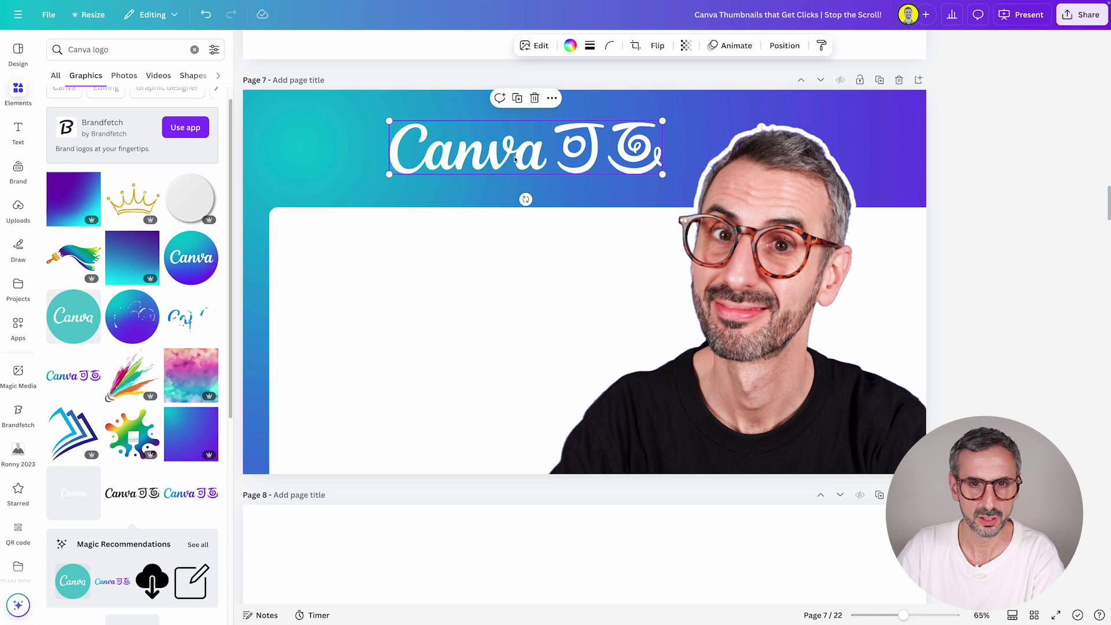
pyautogui.doubleClick(523, 154)
pyautogui.moveTo(662, 121); pyautogui.dragTo(570, 114)
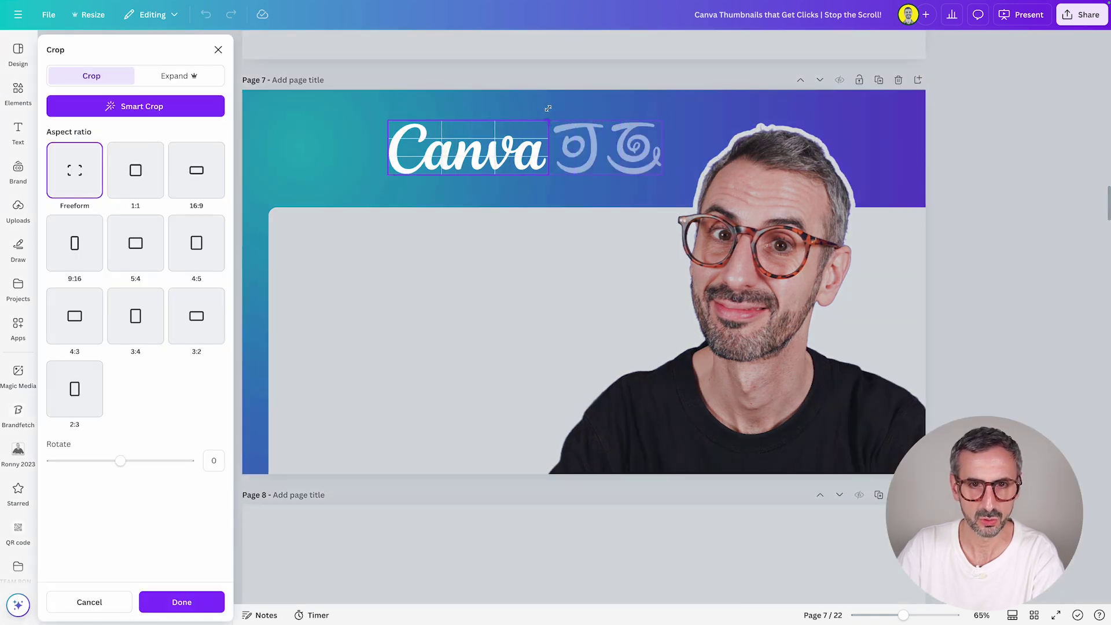
pyautogui.click(550, 111)
# - Place the cropped Canva logo in the upper-left gradient area, sized and aligned with the white panel's left edge
pyautogui.moveTo(475, 145); pyautogui.dragTo(357, 163)
pyautogui.moveTo(429, 139); pyautogui.dragTo(465, 124)
pyautogui.moveTo(393, 174); pyautogui.dragTo(398, 171)
pyautogui.click(388, 325)
pyautogui.click(987, 307)
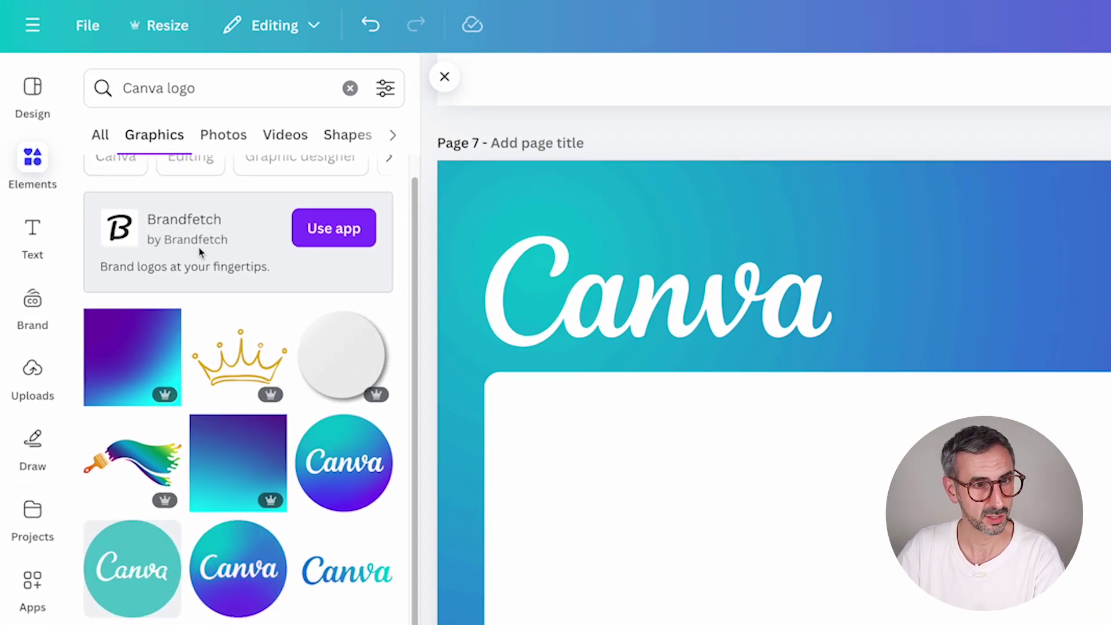
# - Insert the white Canva logo for canva.com from the Brandfetch app and move it up onto the gradient band
pyautogui.click(331, 231)
pyautogui.click(171, 330)
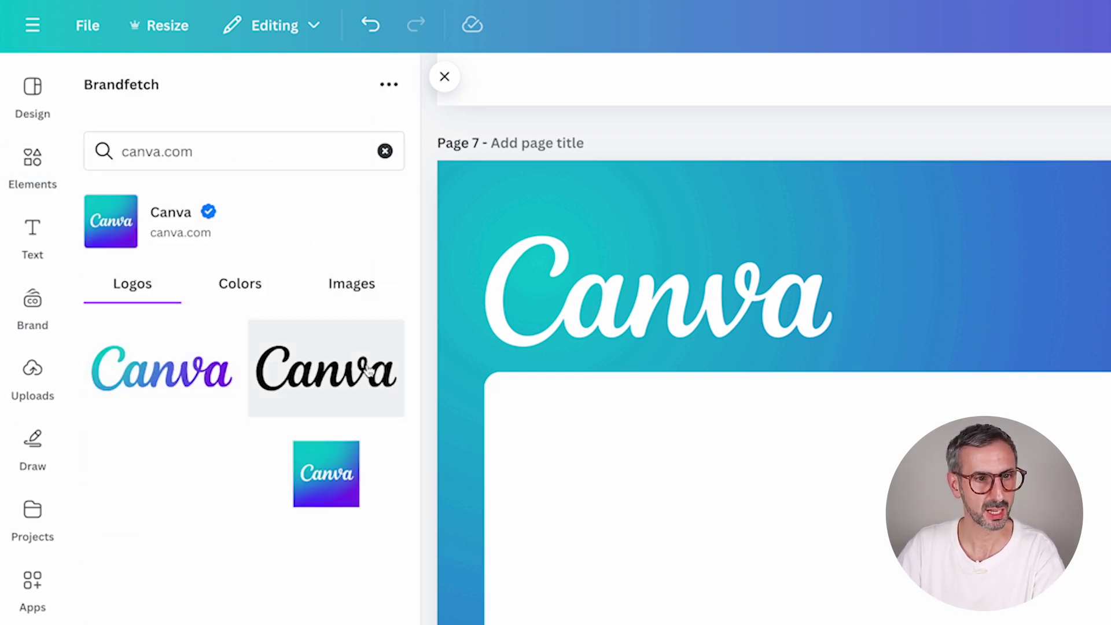
pyautogui.click(155, 475)
pyautogui.moveTo(551, 271); pyautogui.dragTo(589, 136)
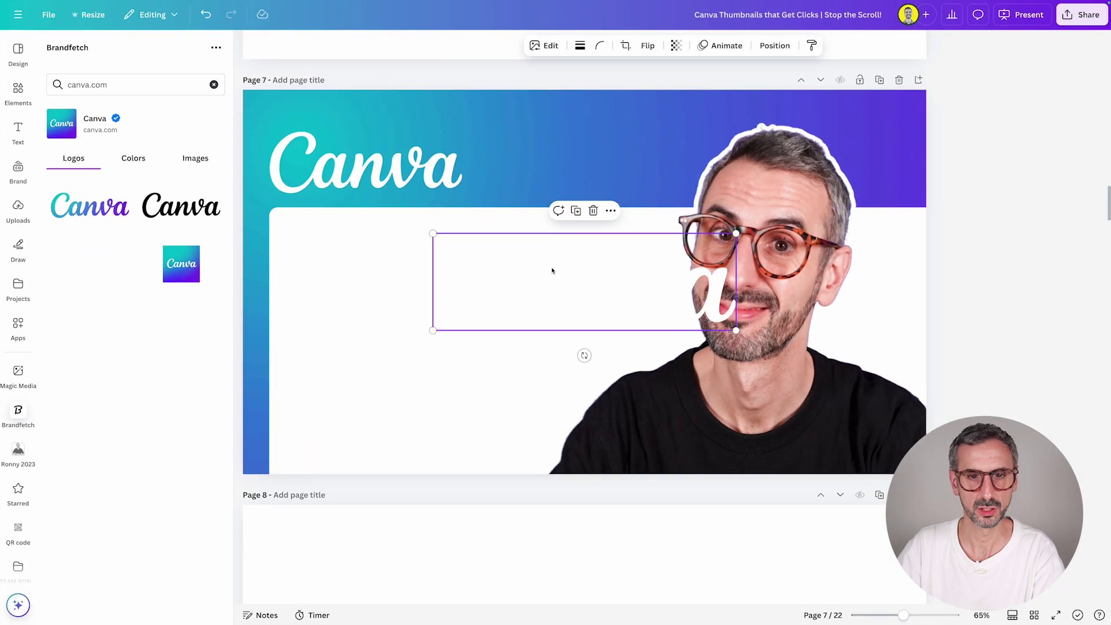
# - Shrink the Brandfetch Canva logo, delete the older cropped logo and put the new one in its place, aligned with the white panel's left edge
pyautogui.moveTo(766, 97); pyautogui.dragTo(669, 119)
pyautogui.click(392, 160)
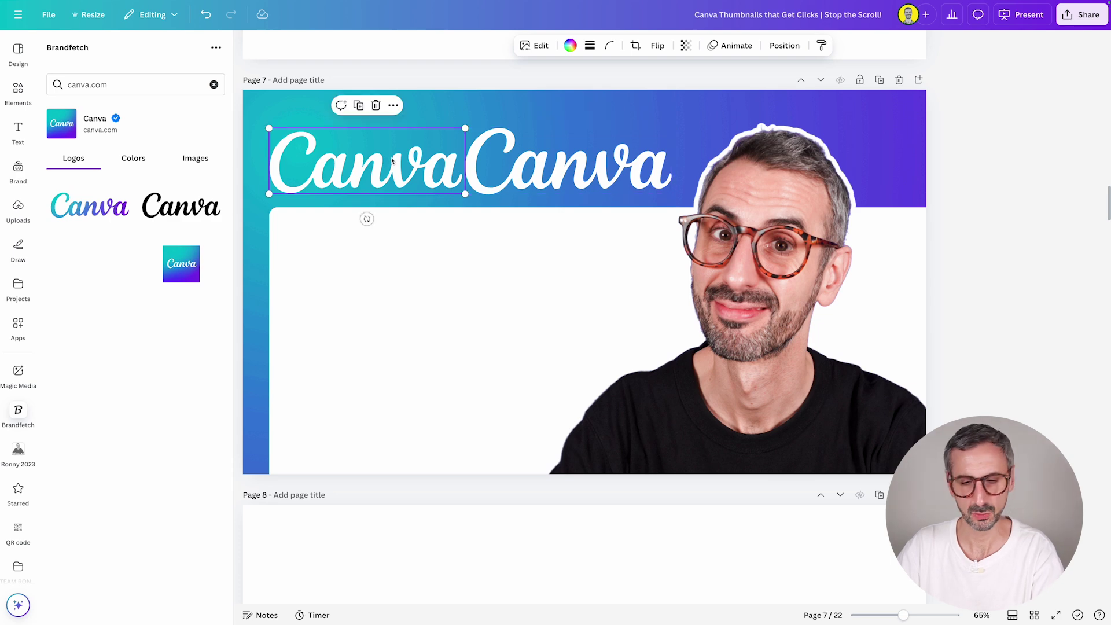
pyautogui.press('Delete')
pyautogui.moveTo(600, 179); pyautogui.dragTo(409, 180)
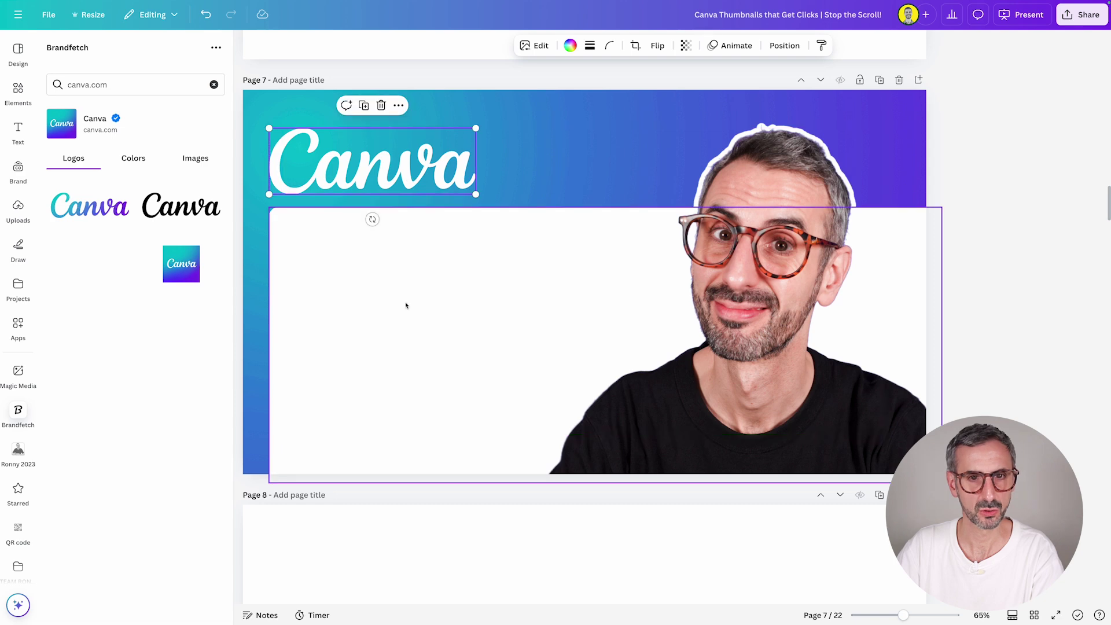
pyautogui.click(394, 406)
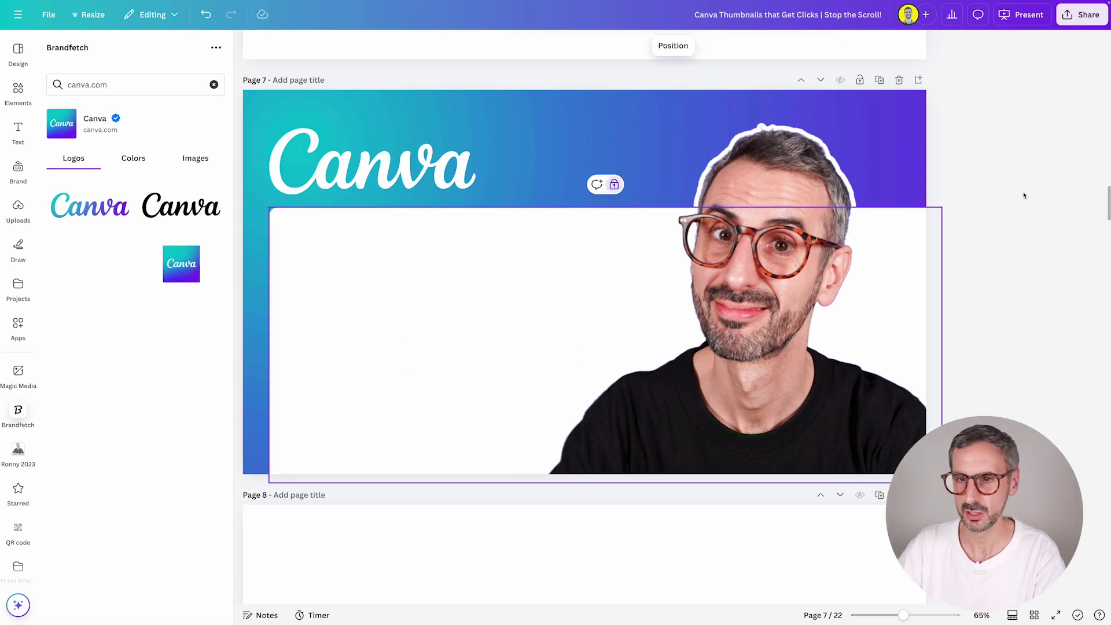
pyautogui.click(993, 224)
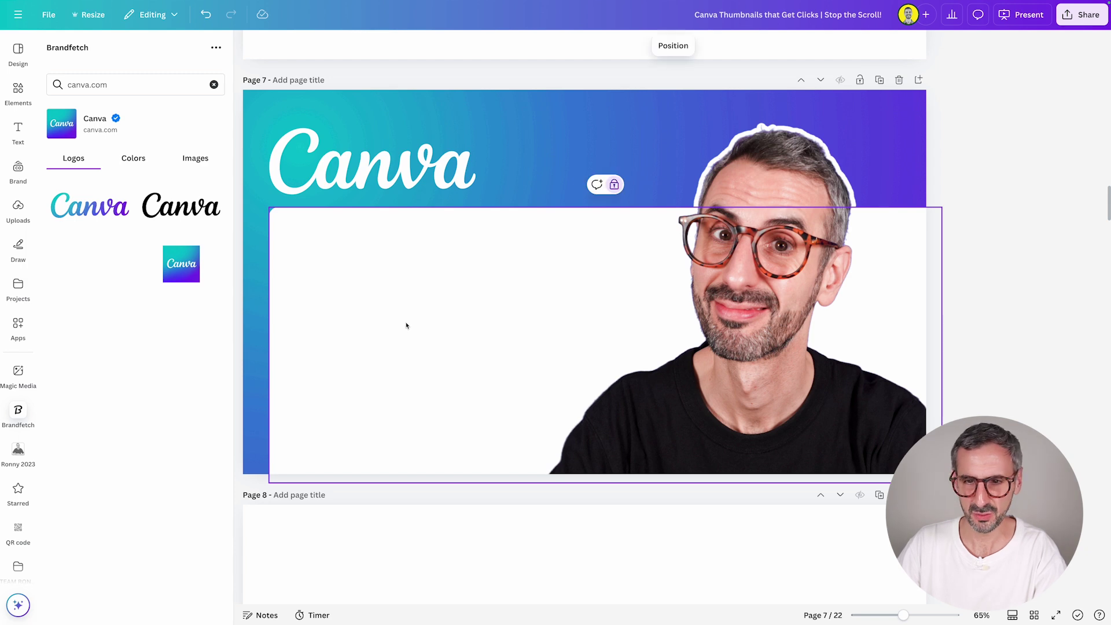
pyautogui.click(592, 149)
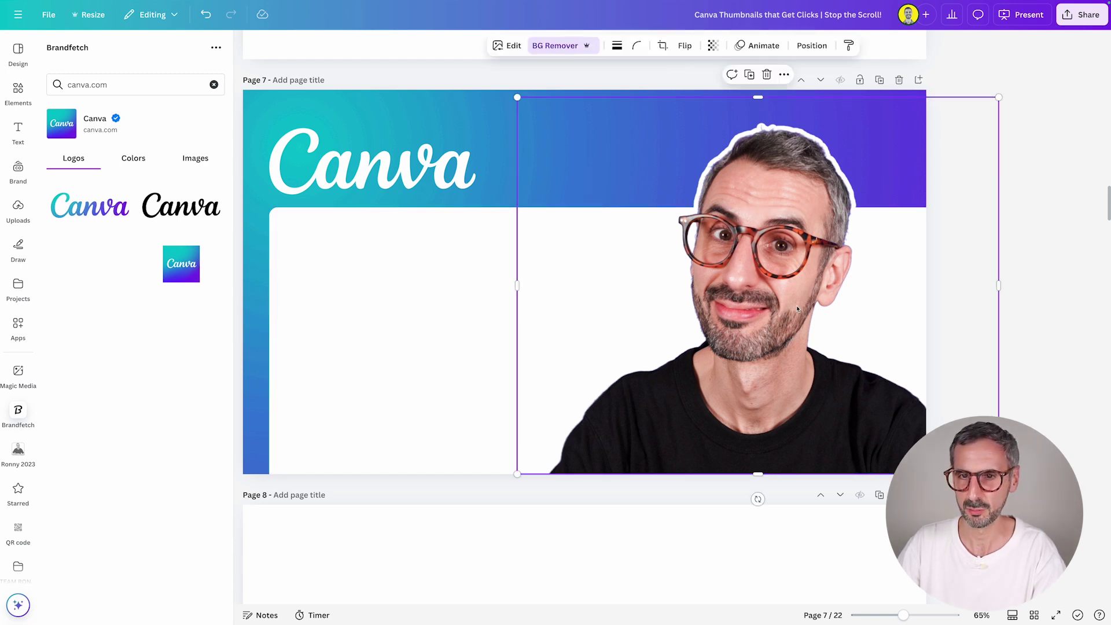
pyautogui.click(408, 375)
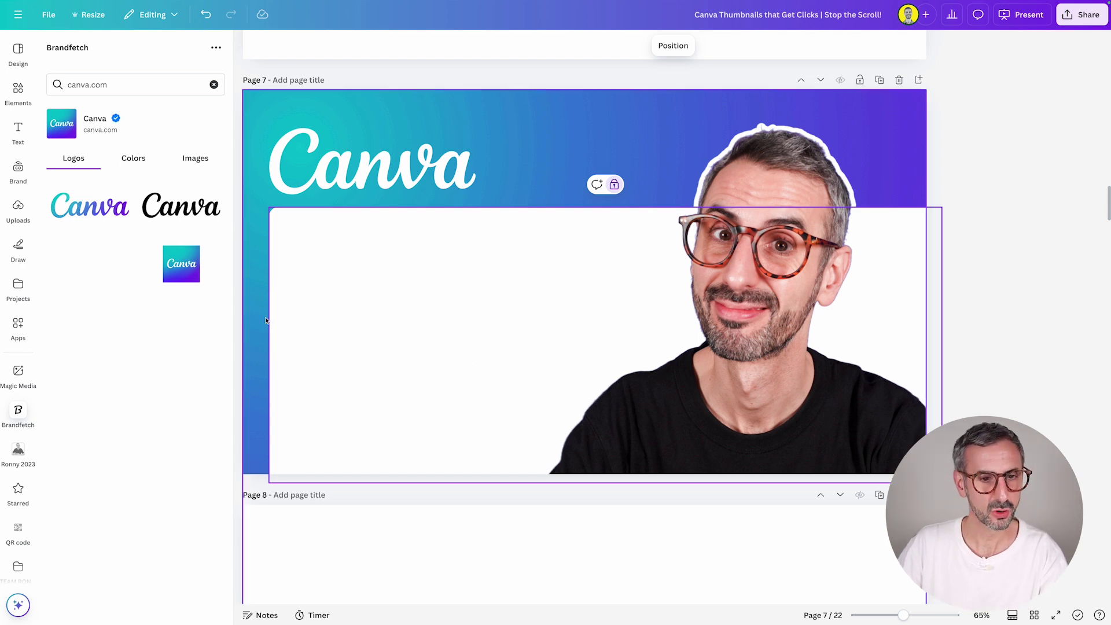
pyautogui.click(1049, 425)
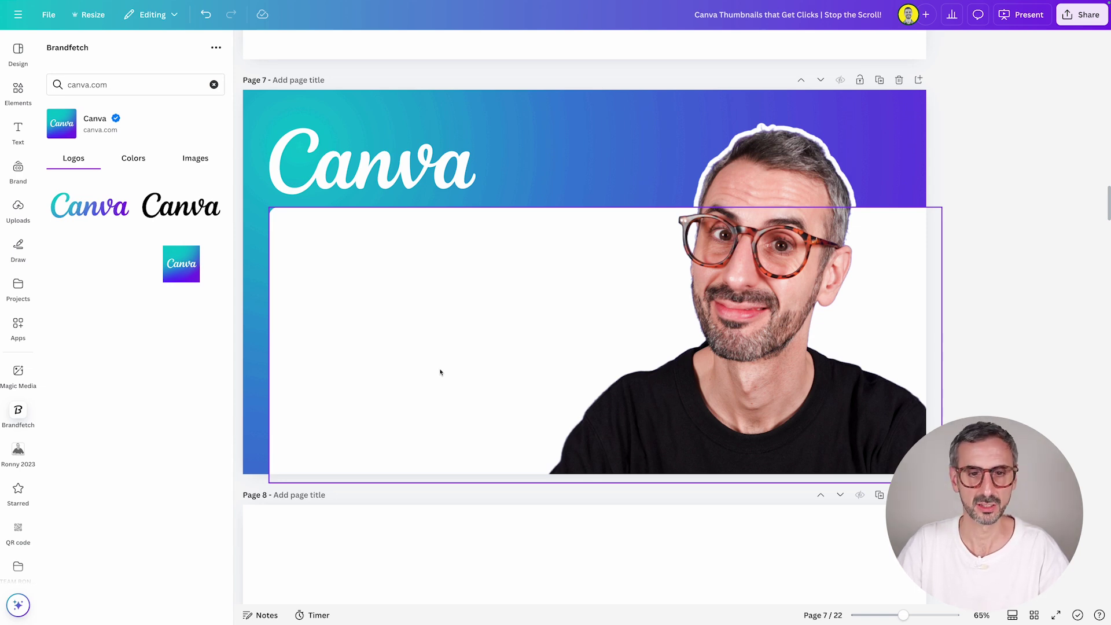
# - Add a rectangle, flatten it into a slim horizontal bar and place it in the white panel below the Canva logo
pyautogui.press('r')
pyautogui.moveTo(585, 225); pyautogui.dragTo(585, 305)
pyautogui.moveTo(592, 364); pyautogui.dragTo(426, 396)
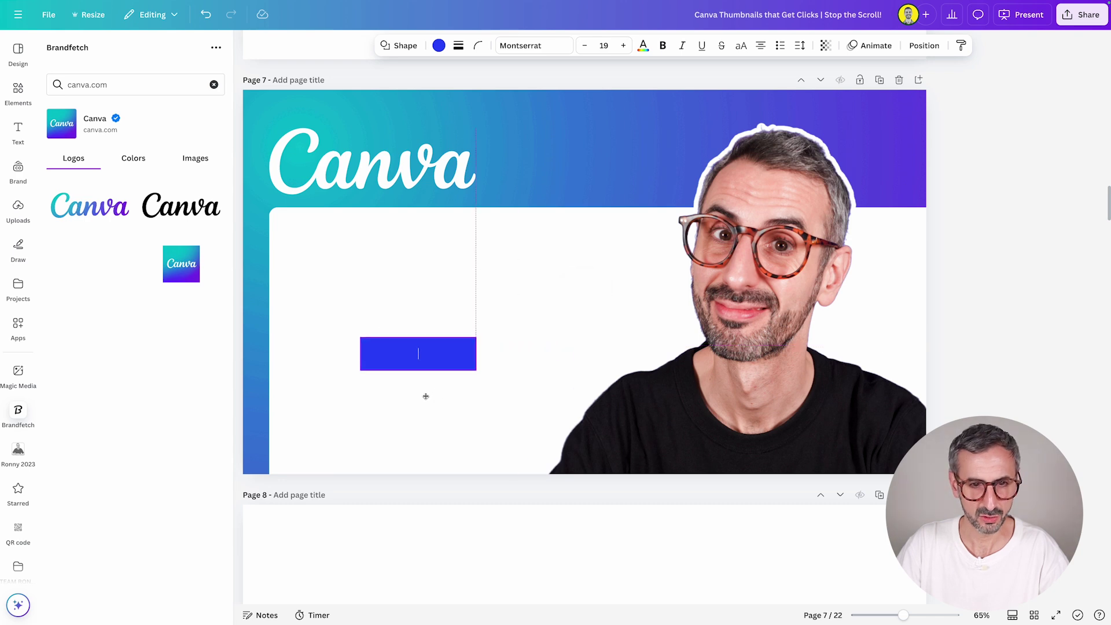
pyautogui.moveTo(417, 338); pyautogui.dragTo(417, 348)
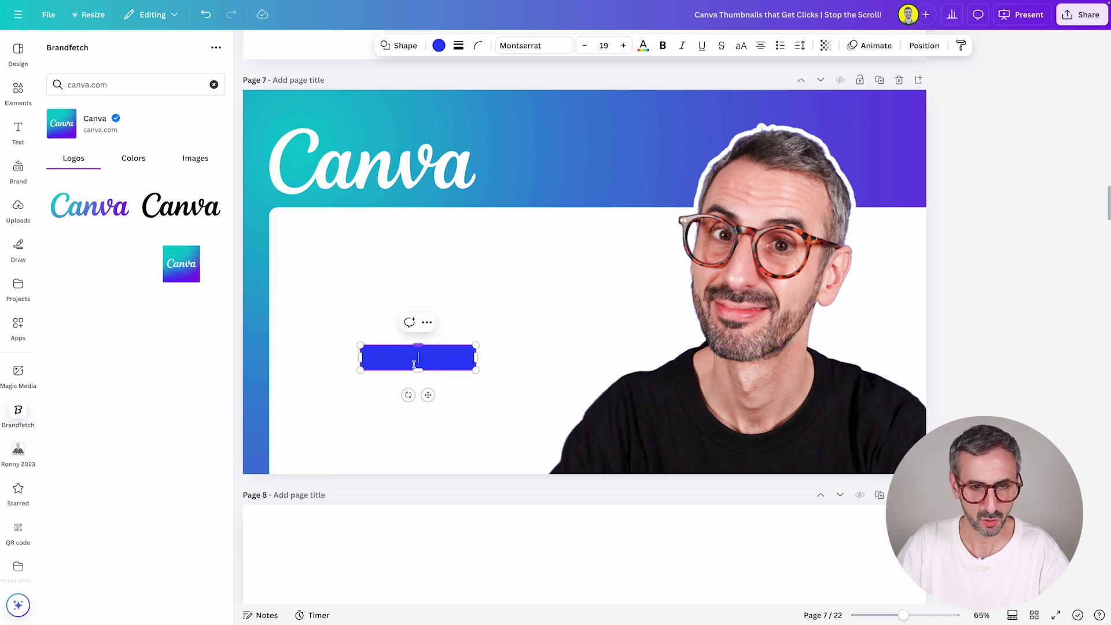
pyautogui.click(409, 422)
# - Fill the bar with the darkest orange from the brand kit's Orange Shades
pyautogui.click(417, 364)
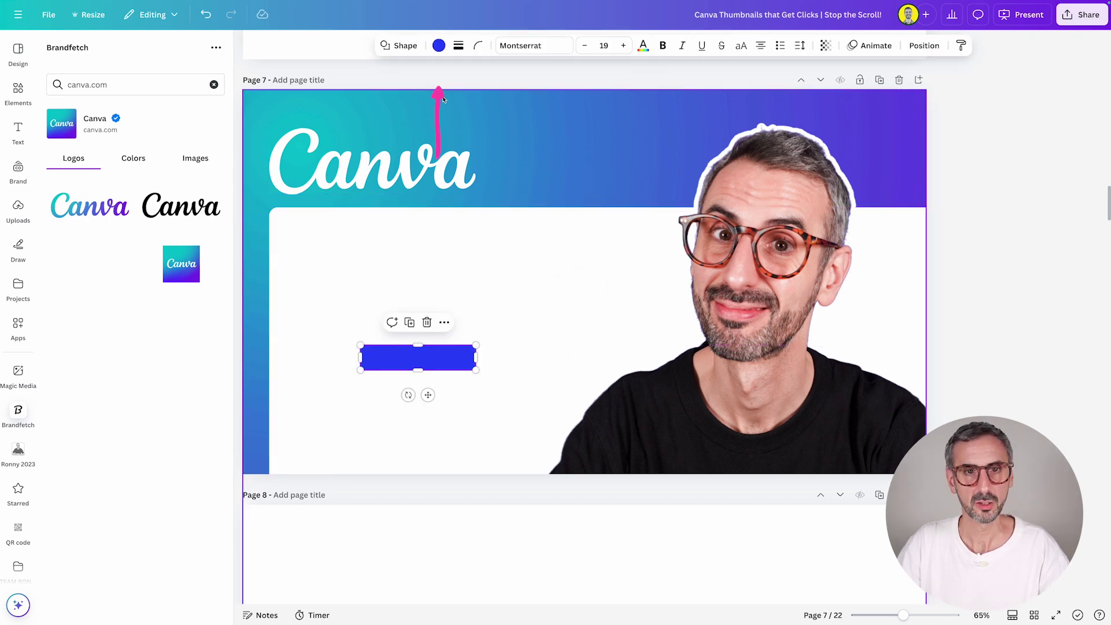
pyautogui.click(435, 46)
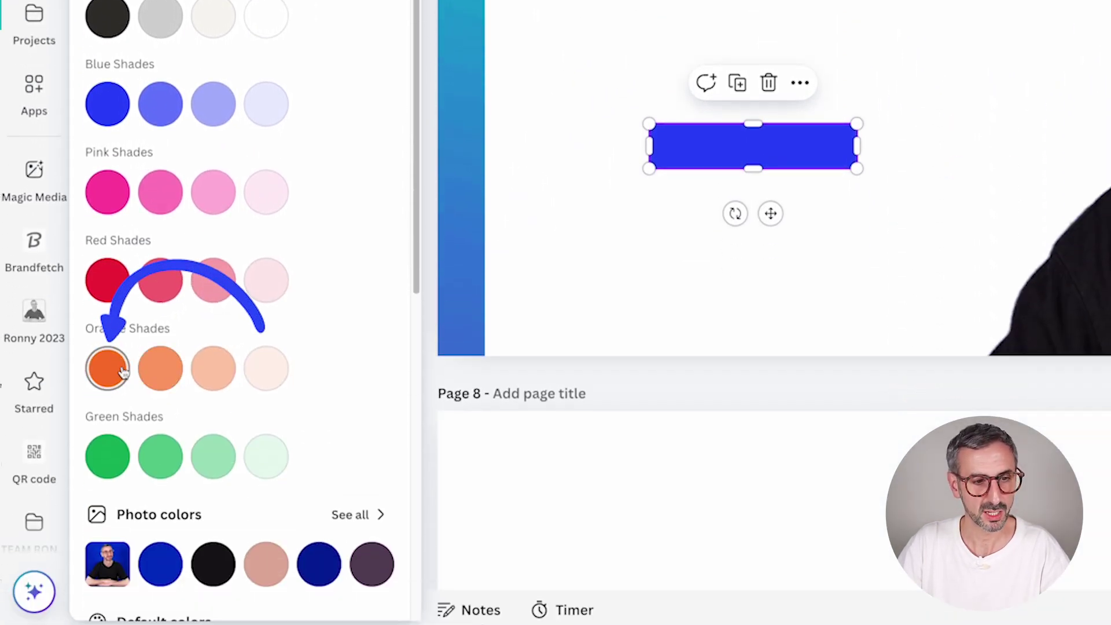
pyautogui.click(104, 367)
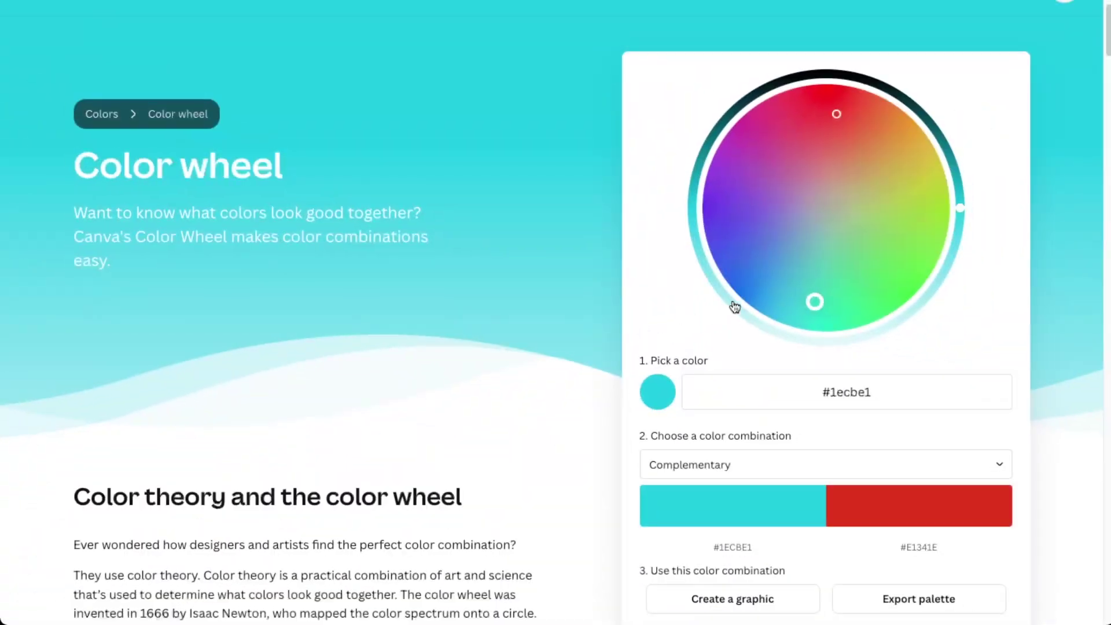
pyautogui.click(740, 292)
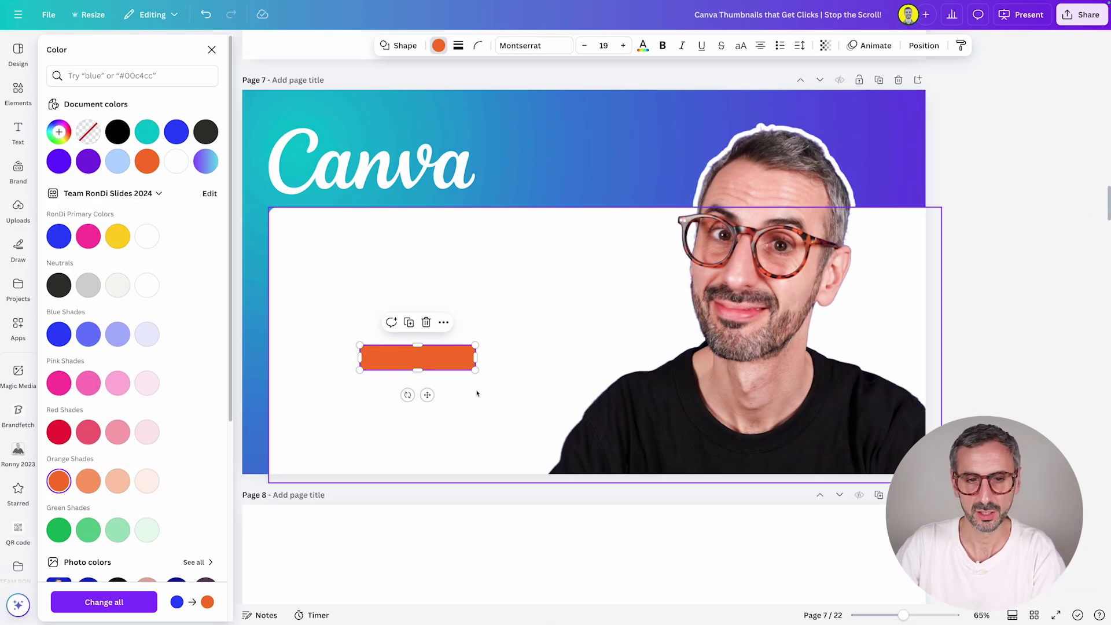
pyautogui.click(416, 449)
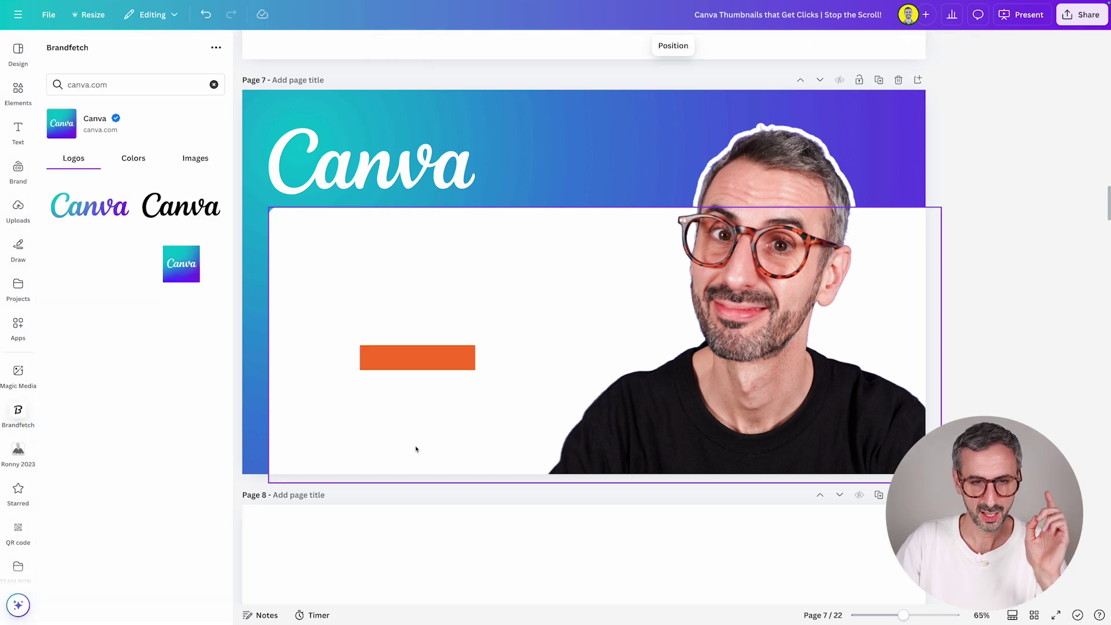
# - Set the orange bar's corner rounding to 100 to turn it into a pill shape
pyautogui.click(421, 362)
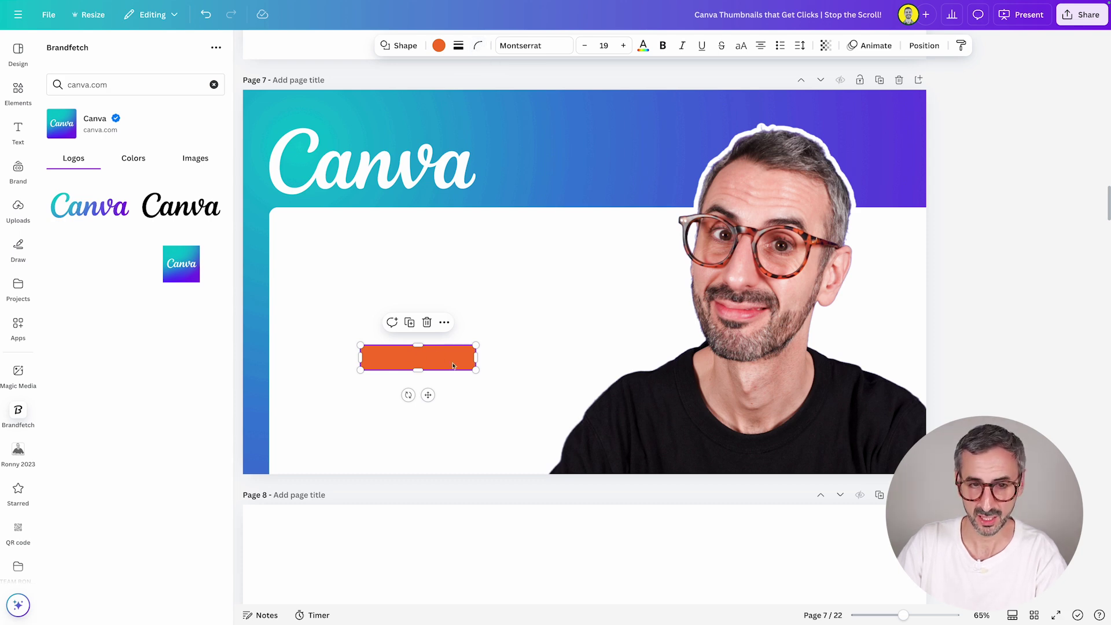
pyautogui.click(478, 47)
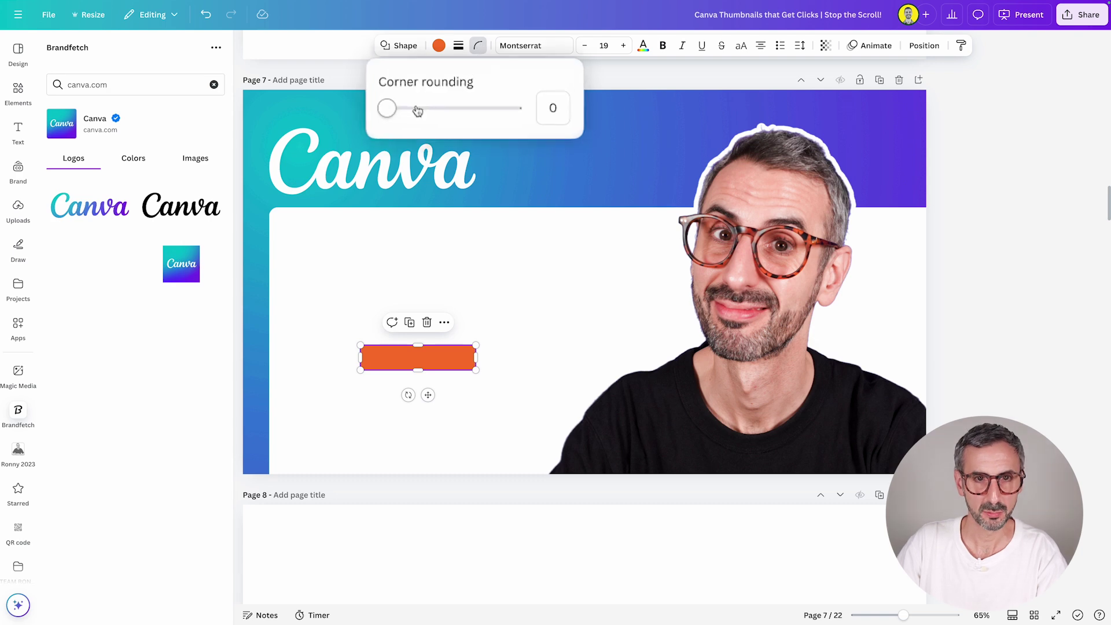
pyautogui.moveTo(373, 115)
pyautogui.mouseDown()
pyautogui.moveTo(507, 118)
pyautogui.moveTo(398, 118)
pyautogui.moveTo(401, 130)
pyautogui.moveTo(470, 131)
pyautogui.moveTo(408, 132)
pyautogui.moveTo(536, 133)
pyautogui.mouseUp()
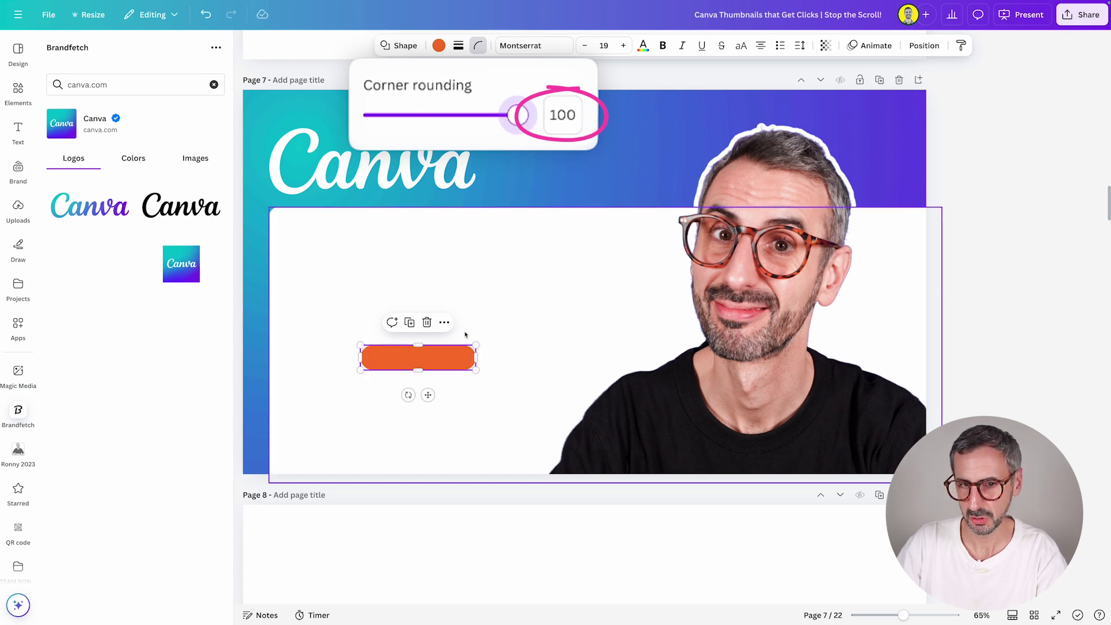
pyautogui.click(484, 271)
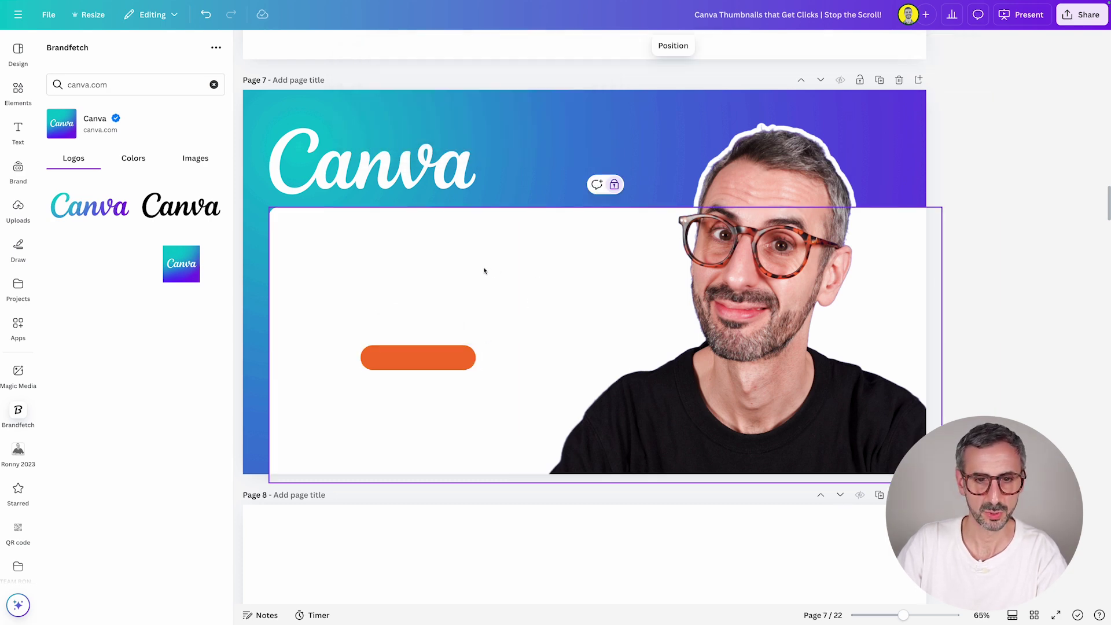
# - Enter the presenter's first name as text inside the orange pill
pyautogui.click(404, 367)
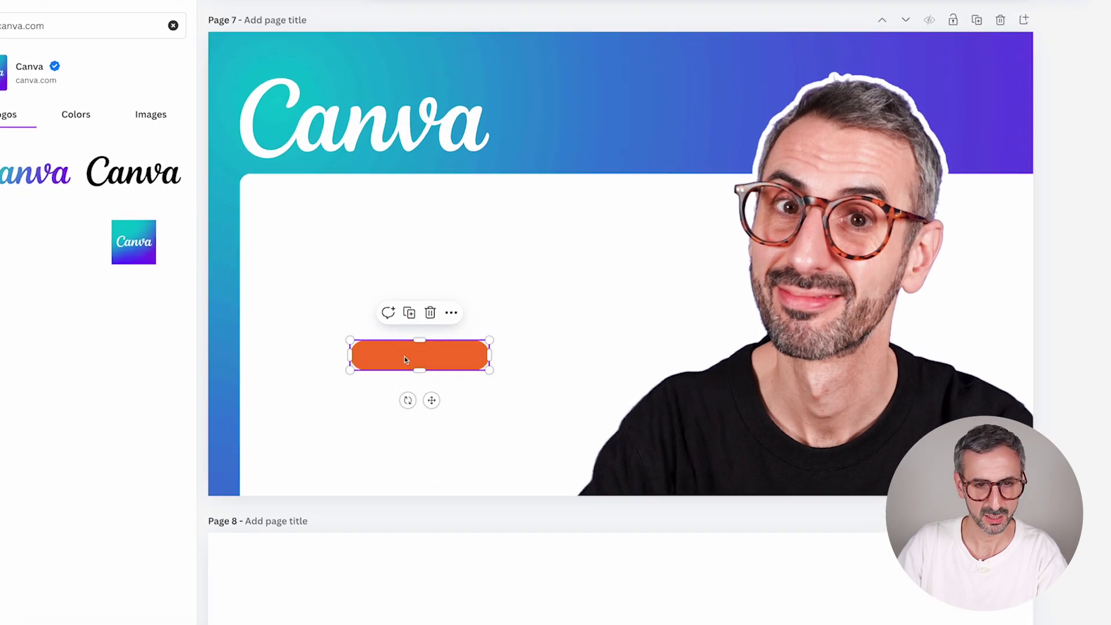
pyautogui.click(403, 363)
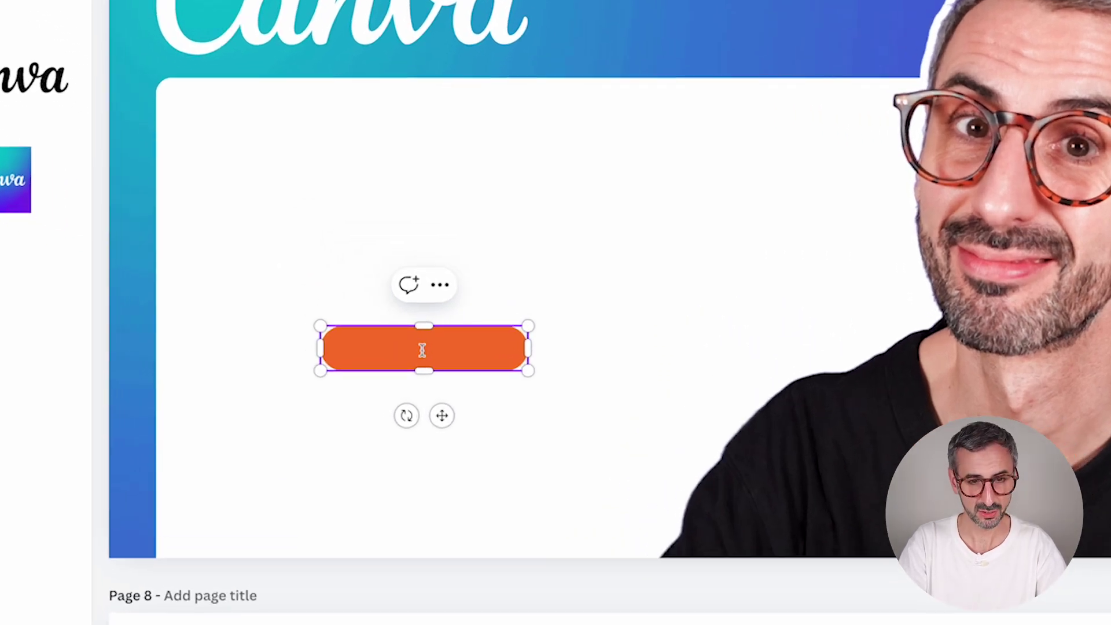
pyautogui.write('Ronny')
# - Set the pill's name text to font size 30 and make it bold
pyautogui.moveTo(444, 345); pyautogui.dragTo(398, 347)
pyautogui.click(661, 49)
pyautogui.click(661, 49)
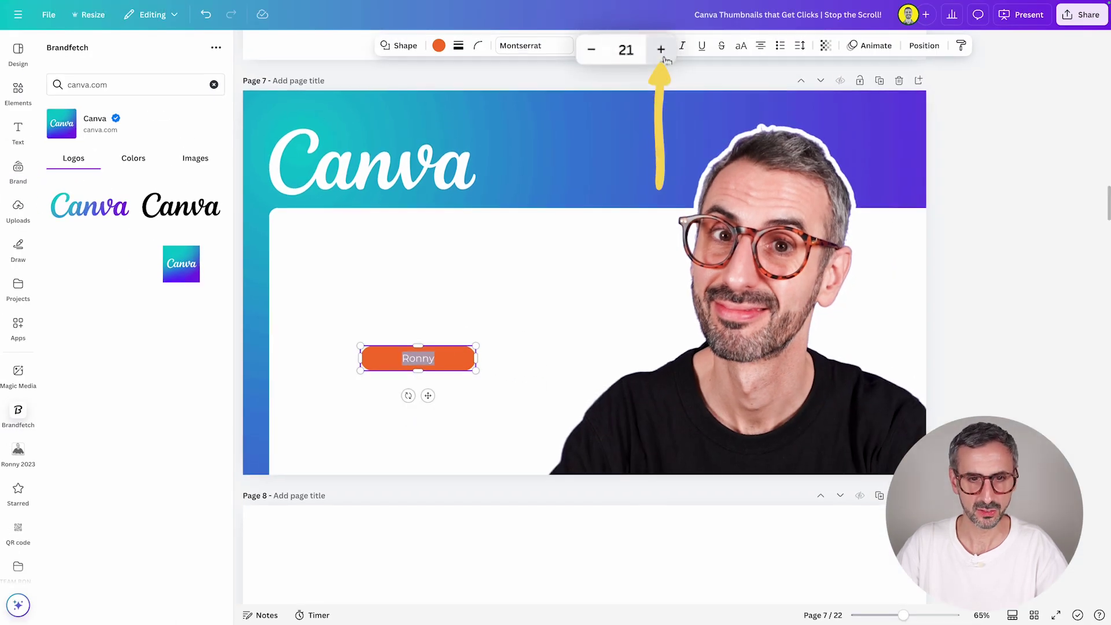
pyautogui.click(661, 49)
pyautogui.click(661, 49)
pyautogui.click(661, 49)
pyautogui.click(592, 49)
pyautogui.click(592, 49)
pyautogui.click(592, 49)
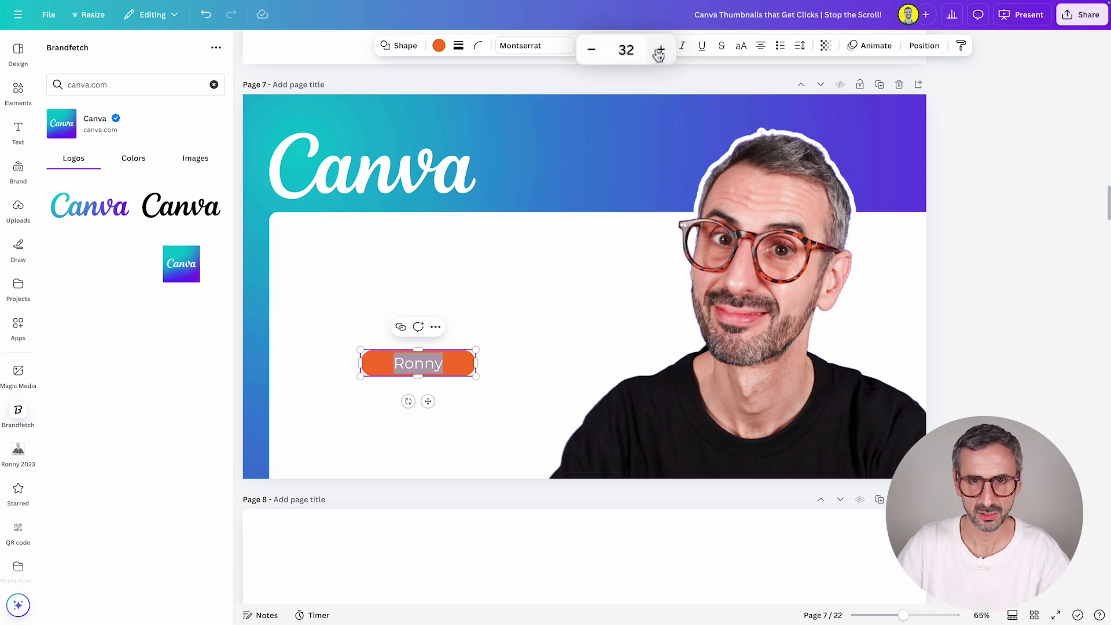
pyautogui.click(591, 51)
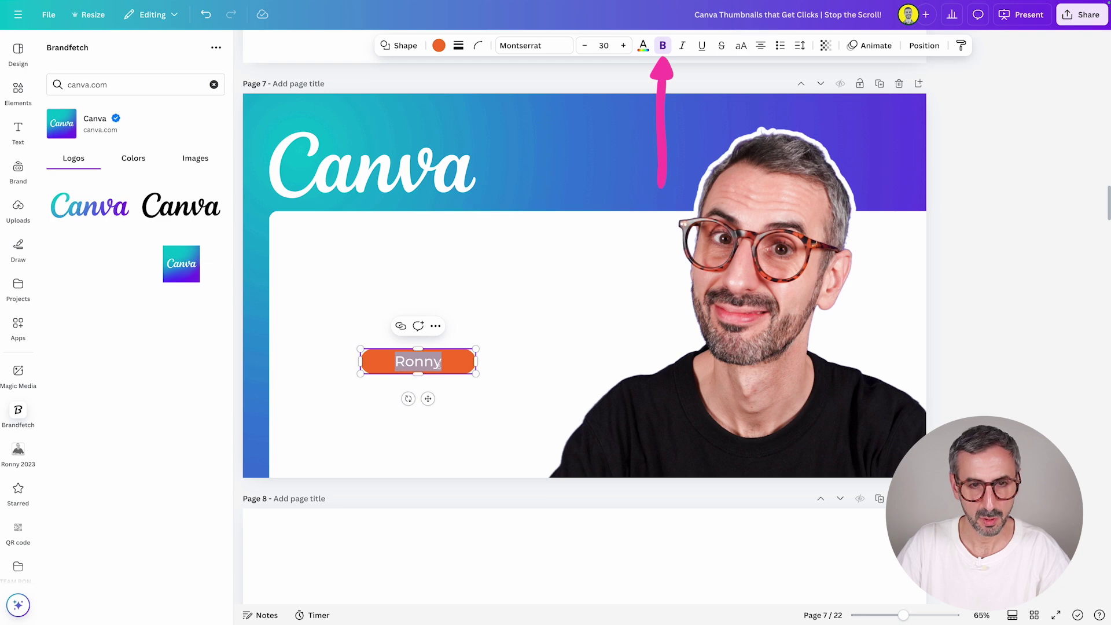
pyautogui.click(514, 313)
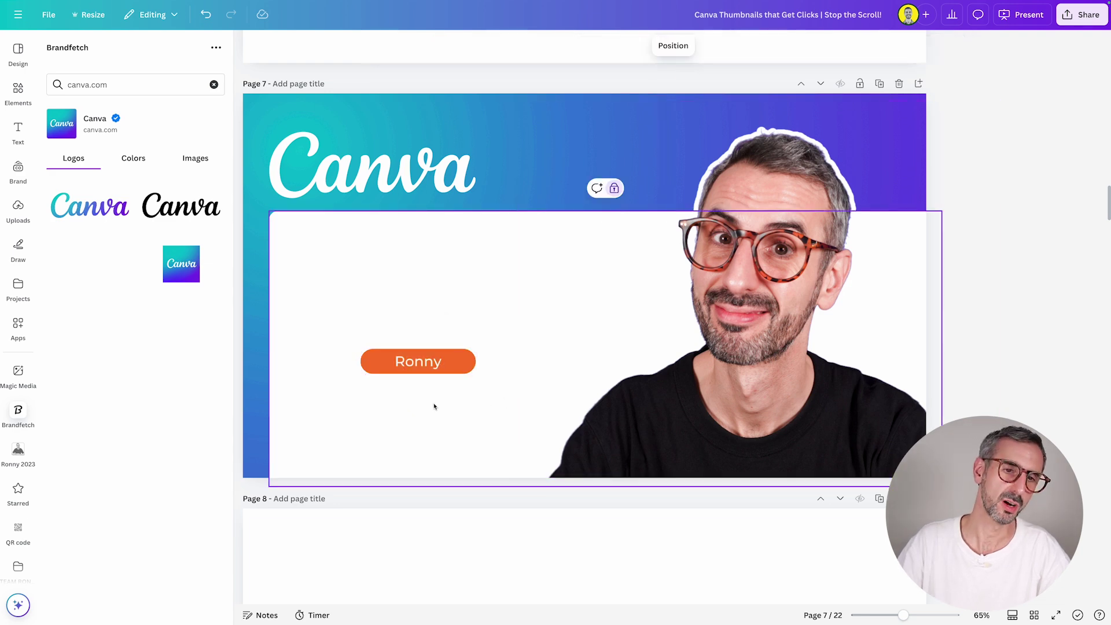
# - Give the orange pill a solid white border of weight 11 and move it onto the lower-left part of the portrait's black shirt
pyautogui.click(460, 361)
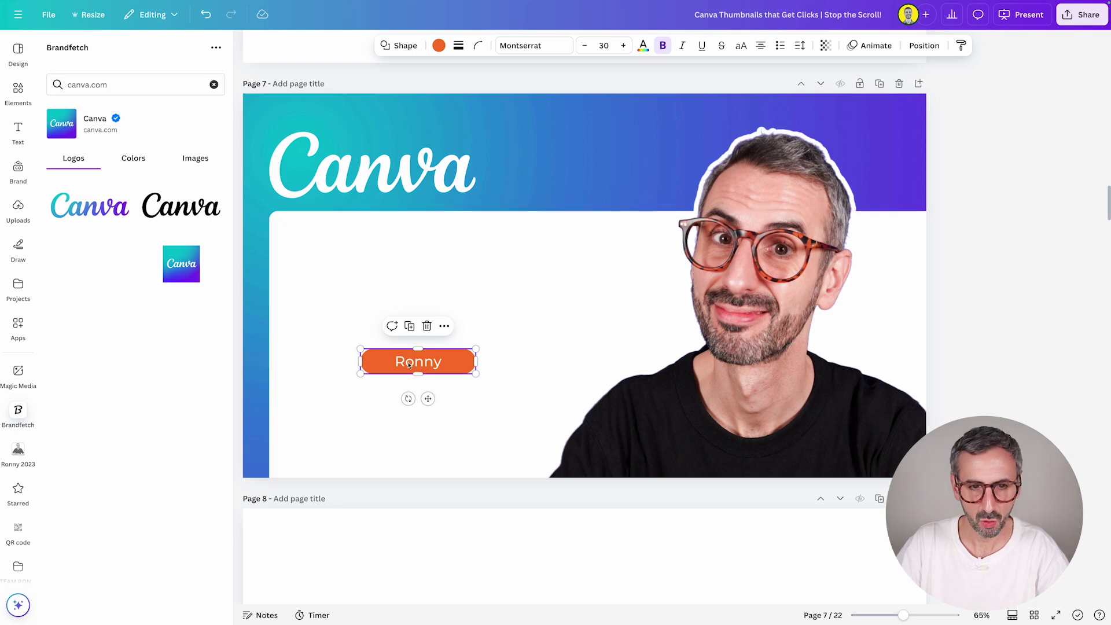
pyautogui.click(458, 47)
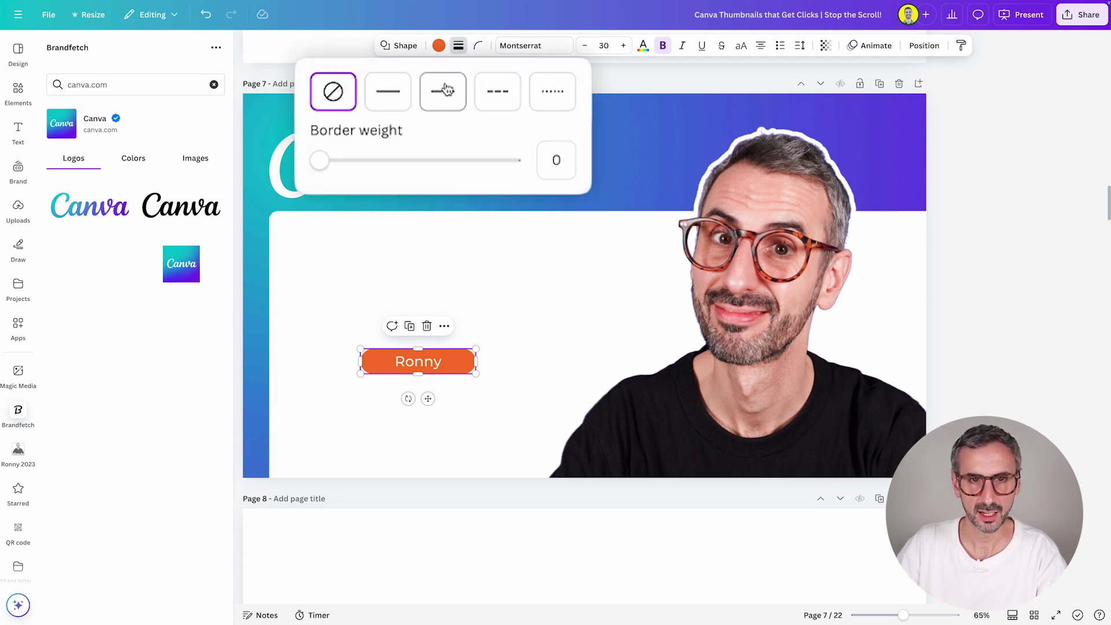
pyautogui.click(399, 96)
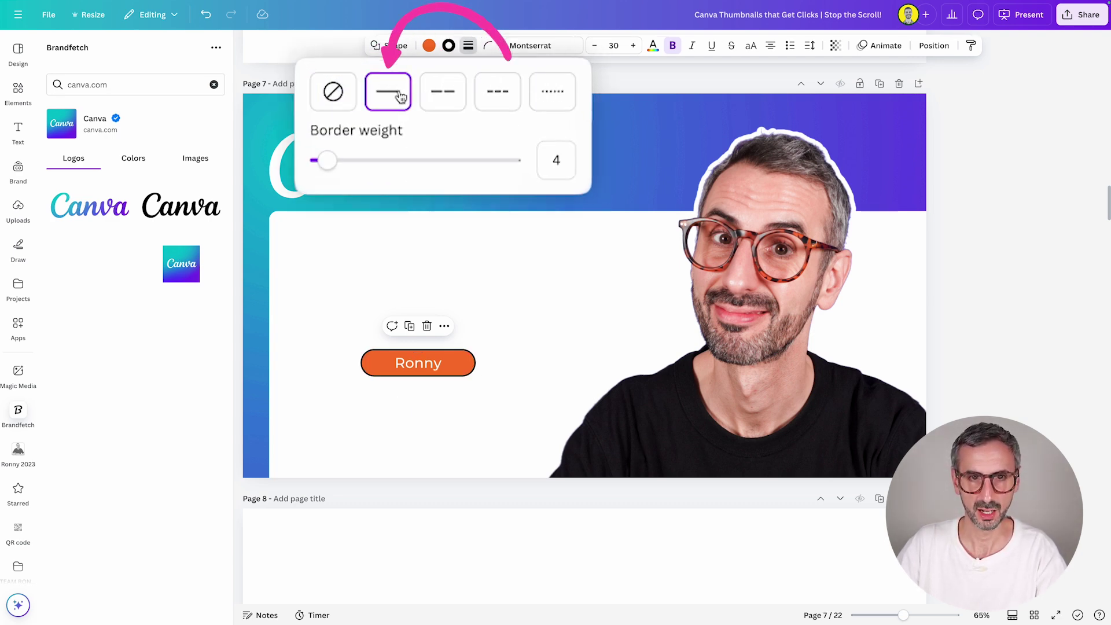
pyautogui.moveTo(327, 160); pyautogui.dragTo(401, 116)
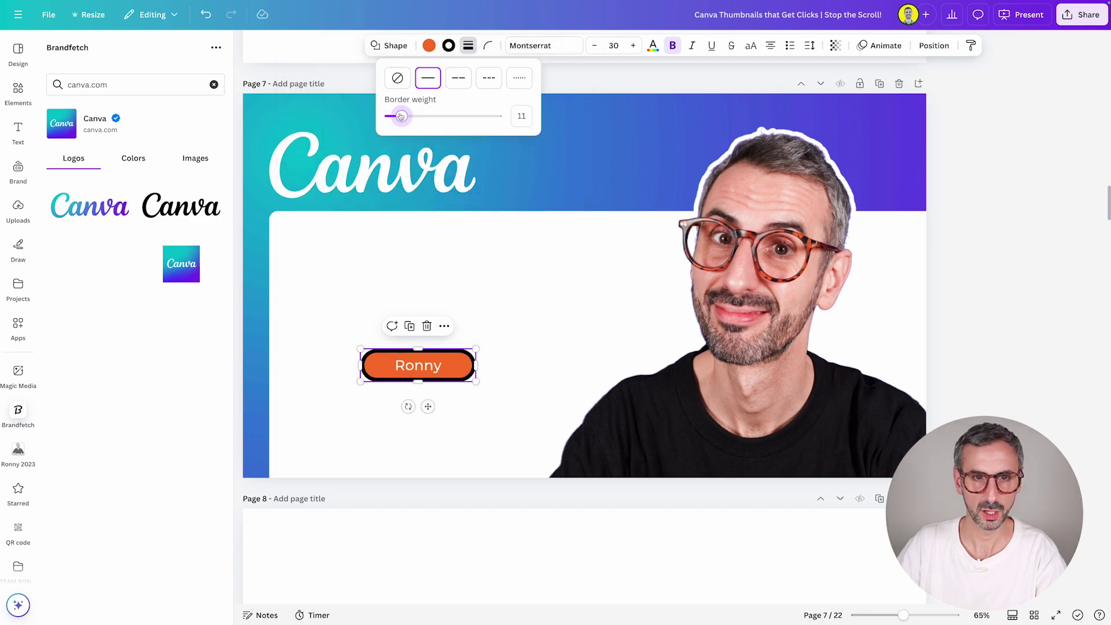
pyautogui.click(449, 46)
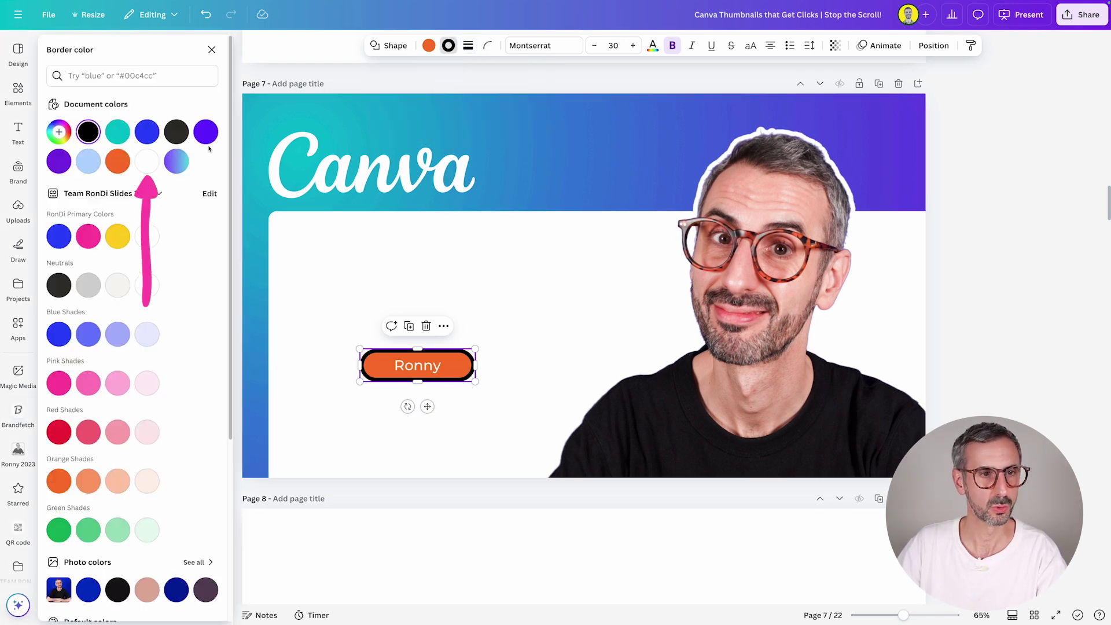
pyautogui.click(148, 163)
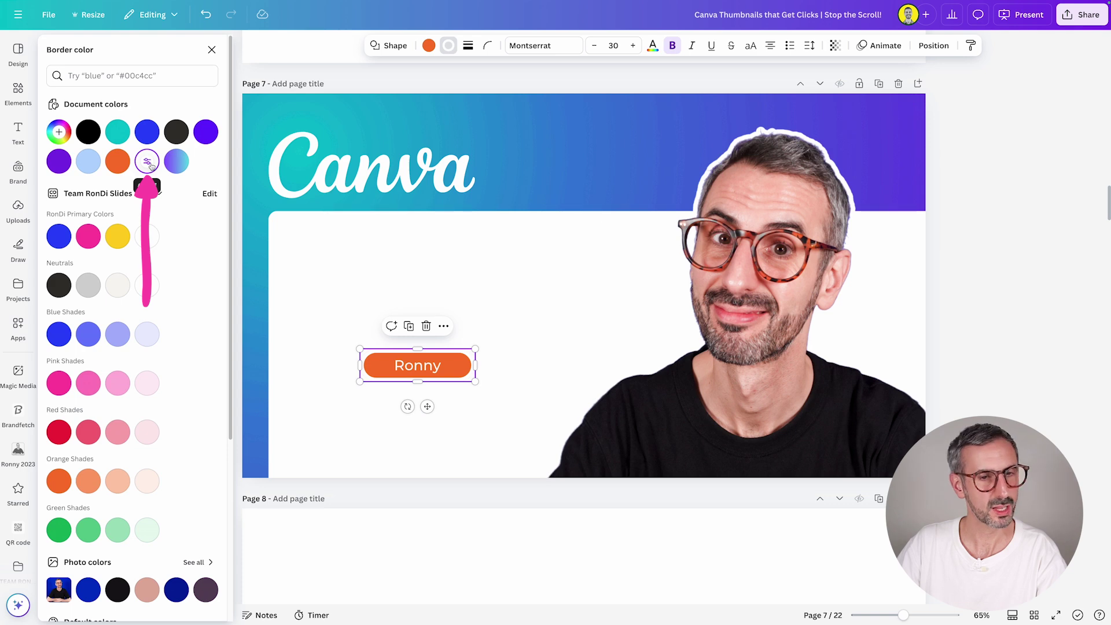
pyautogui.moveTo(453, 371); pyautogui.dragTo(676, 441)
# - Try font size 18 on the pill's name text and set it back to 30
pyautogui.doubleClick(649, 435)
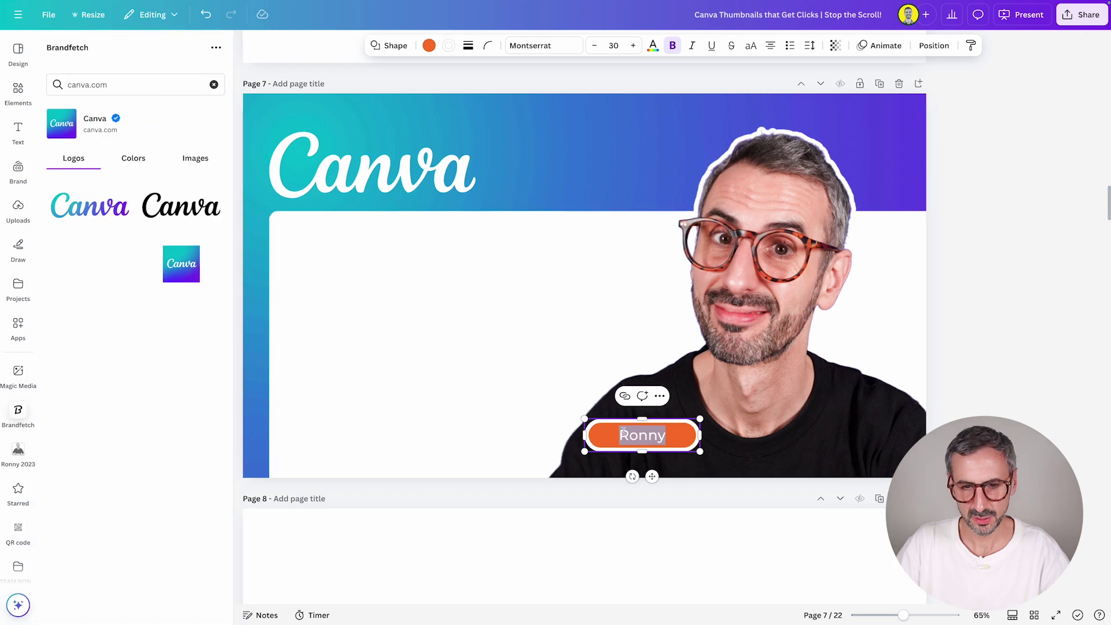
pyautogui.click(633, 45)
pyautogui.moveTo(670, 52); pyautogui.dragTo(674, 56)
pyautogui.moveTo(603, 51); pyautogui.dragTo(607, 53)
pyautogui.click(643, 51)
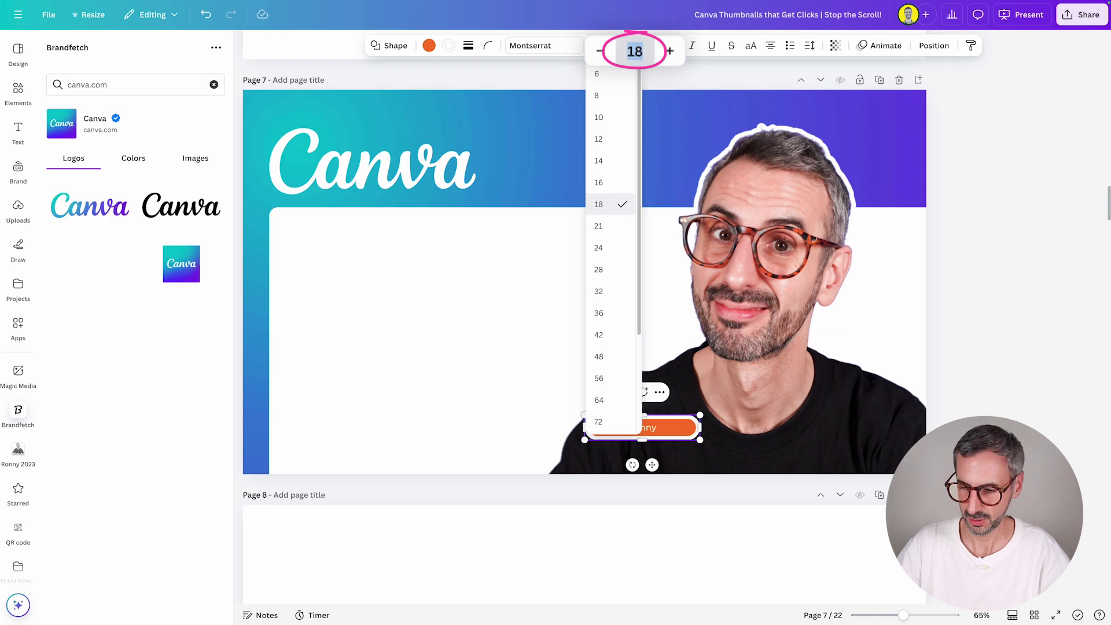
pyautogui.write('30')
pyautogui.press('Return')
# - Delete the name text from the orange pill, leaving the shape empty
pyautogui.doubleClick(645, 432)
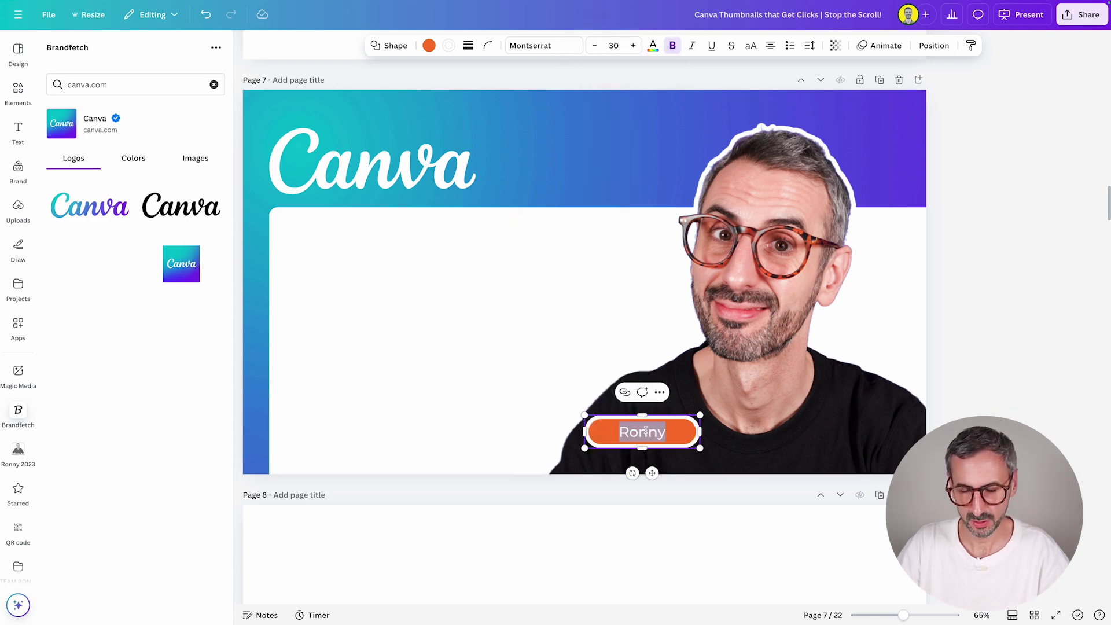
pyautogui.press('BackSpace')
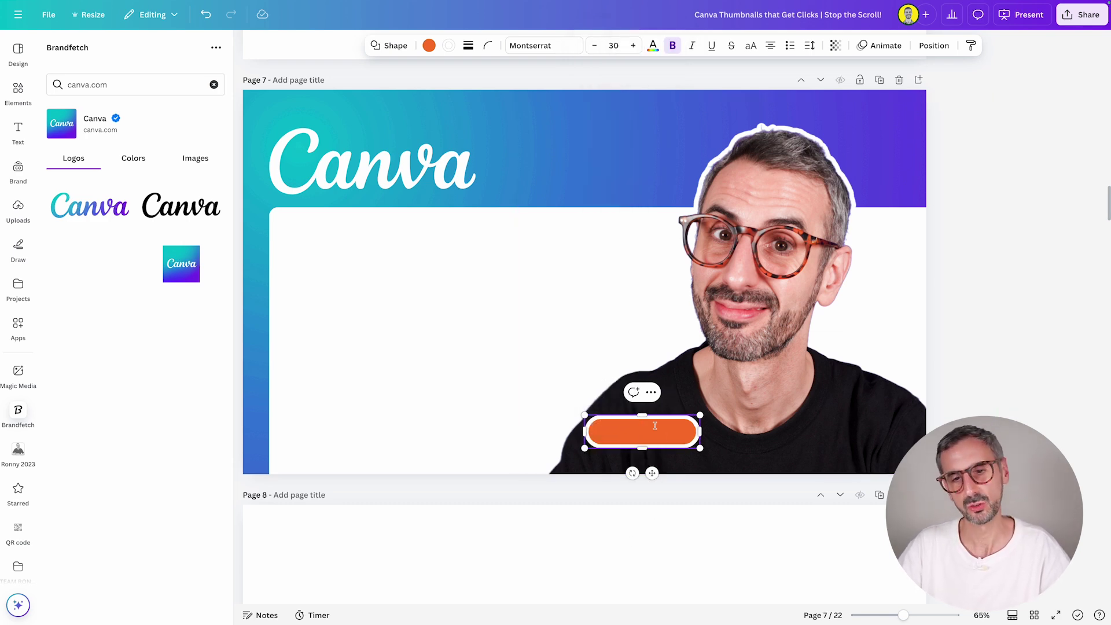
pyautogui.click(656, 354)
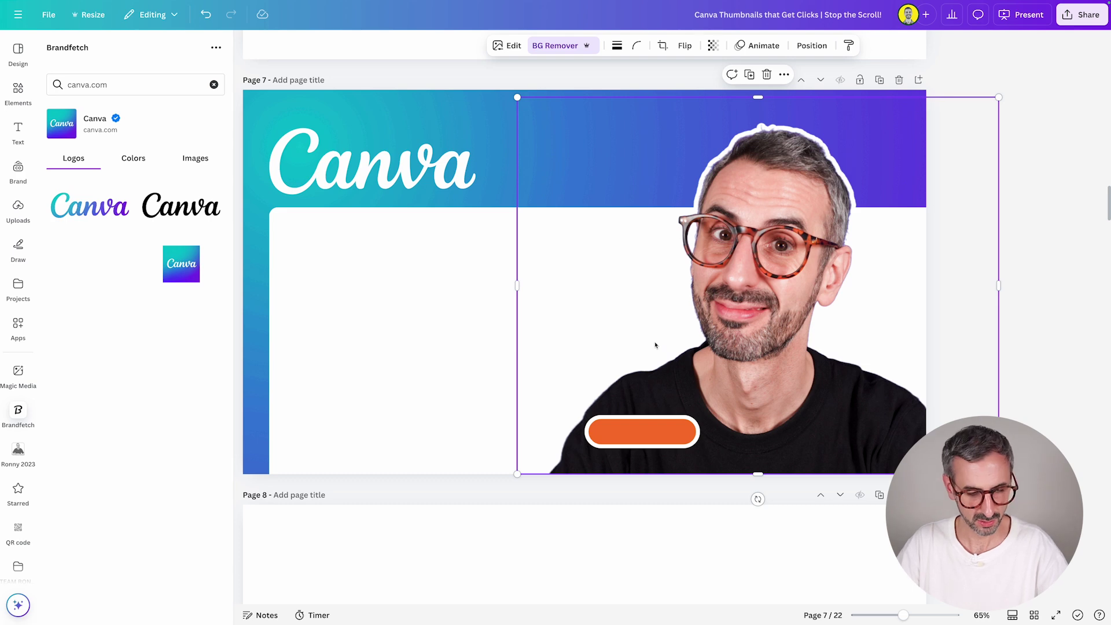
# - Add the presenter's first name as a separate text element, place it over the orange pill and set its font size to 40
pyautogui.press('t')
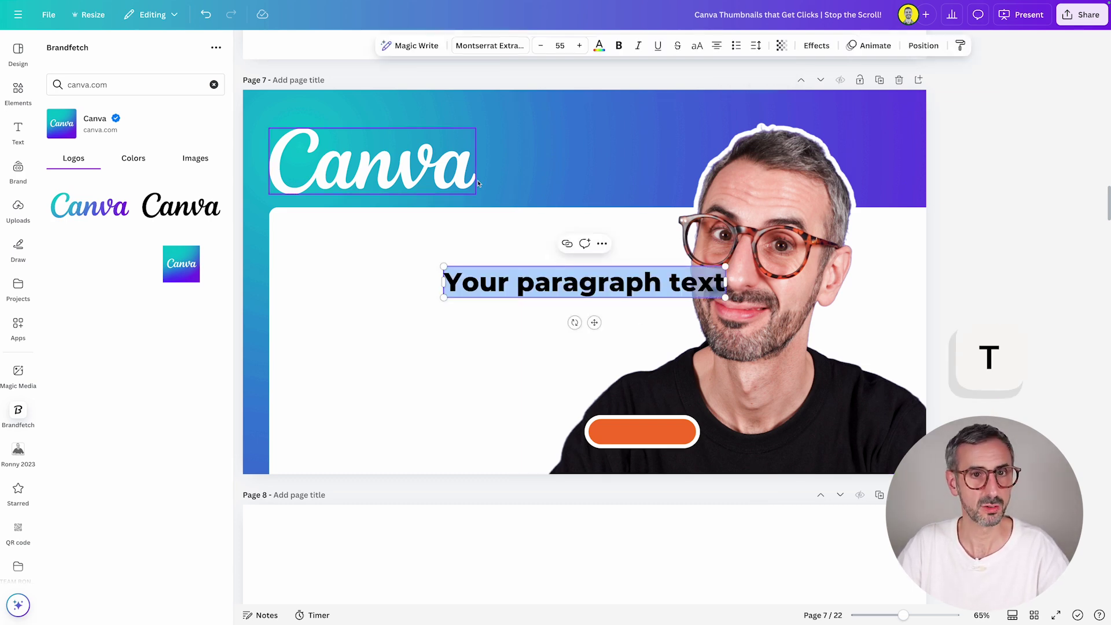
pyautogui.write('Ronny')
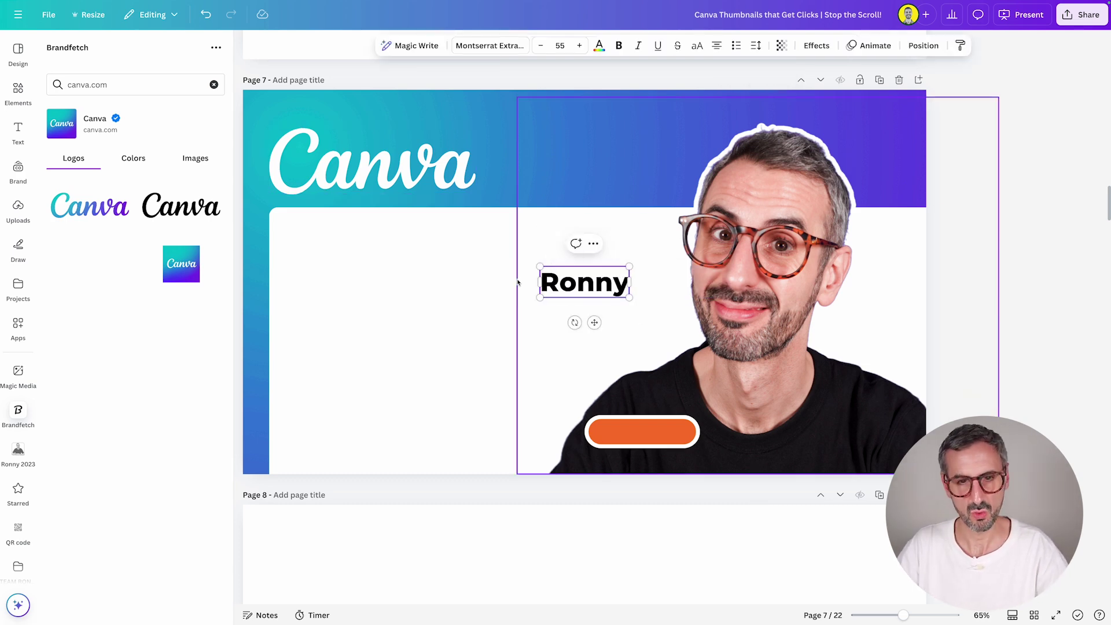
pyautogui.moveTo(610, 286); pyautogui.dragTo(665, 427)
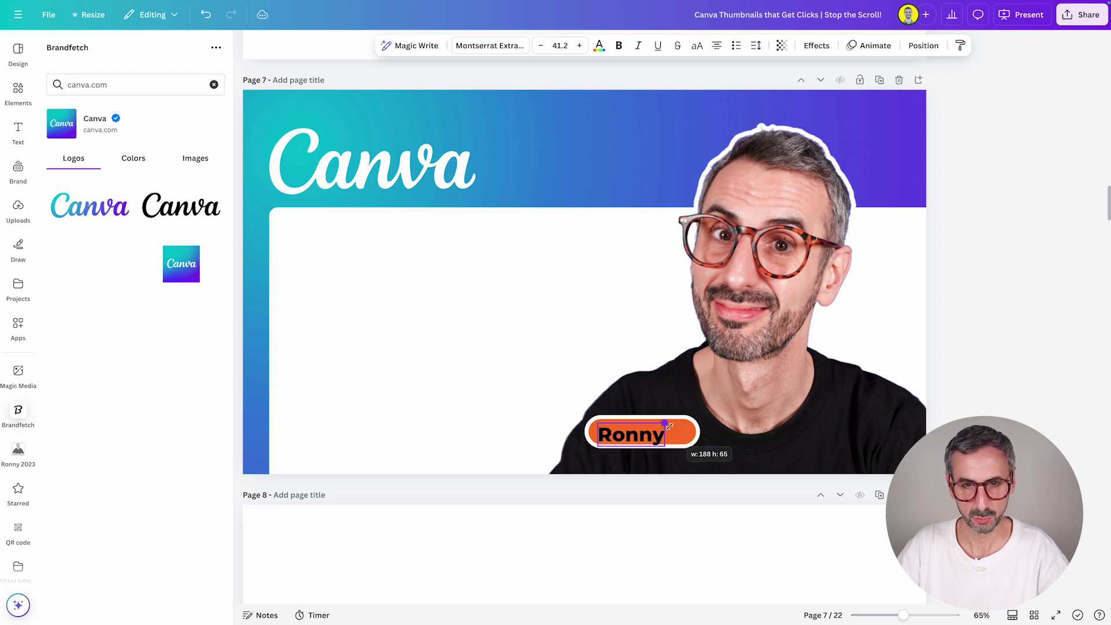
pyautogui.click(561, 45)
pyautogui.write('40')
pyautogui.press('Return')
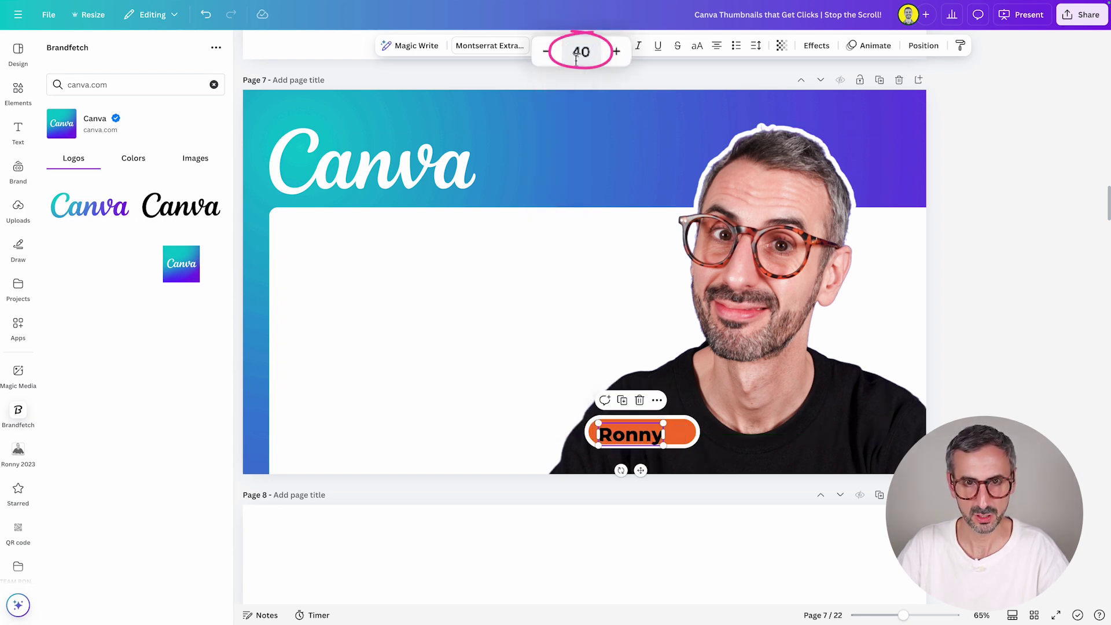
# - Change the name text's font to Canva Sans, make it bold and centre it on the orange pill
pyautogui.click(485, 46)
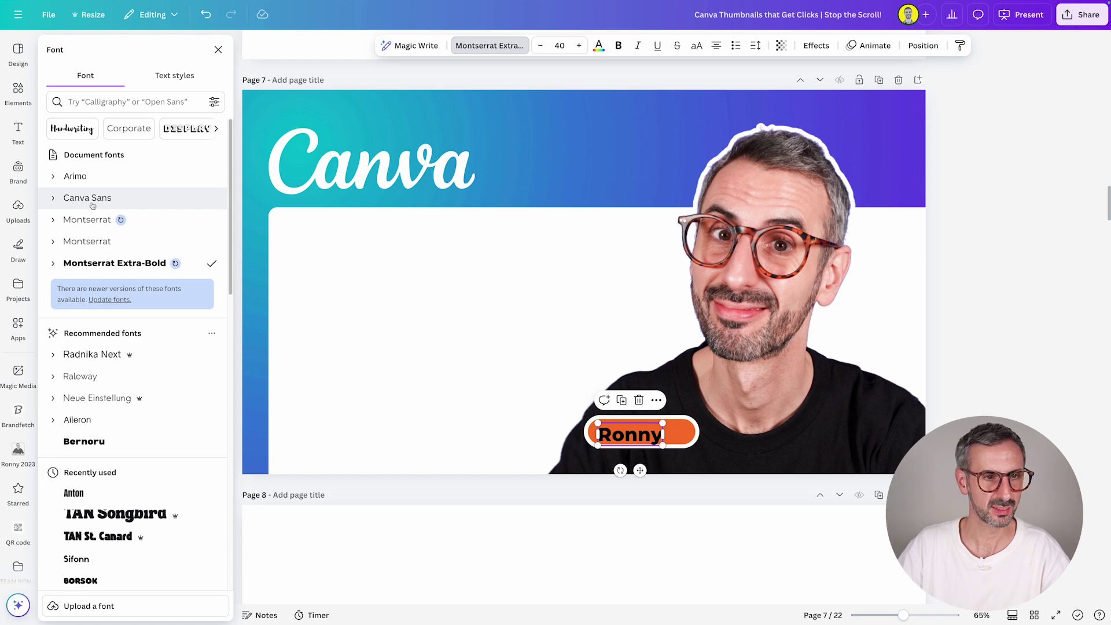
pyautogui.moveTo(72, 206); pyautogui.dragTo(101, 205)
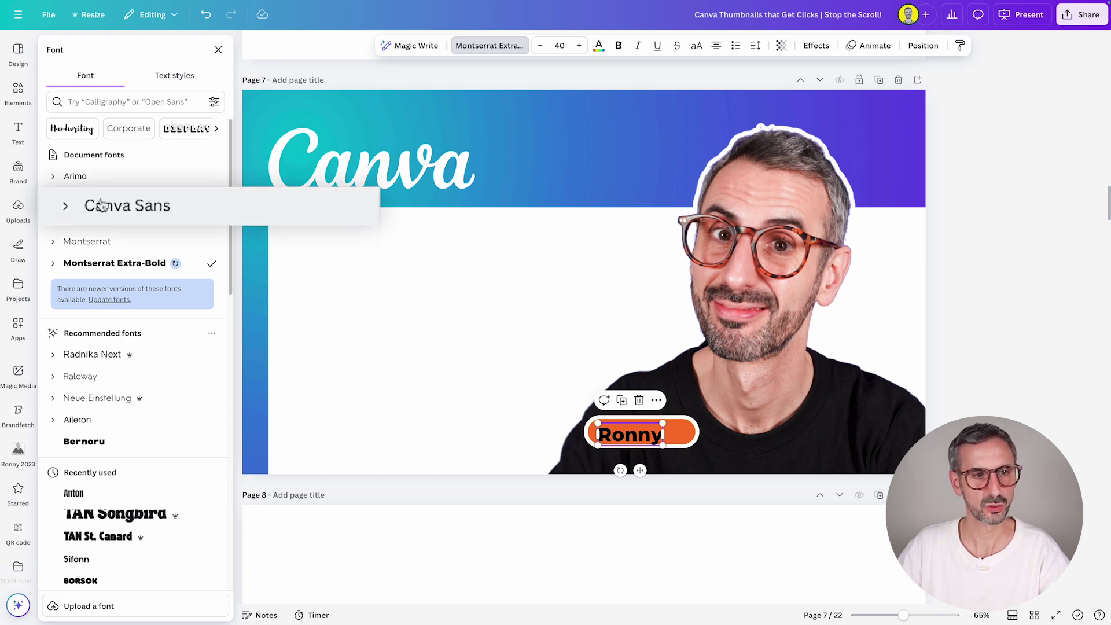
pyautogui.click(167, 208)
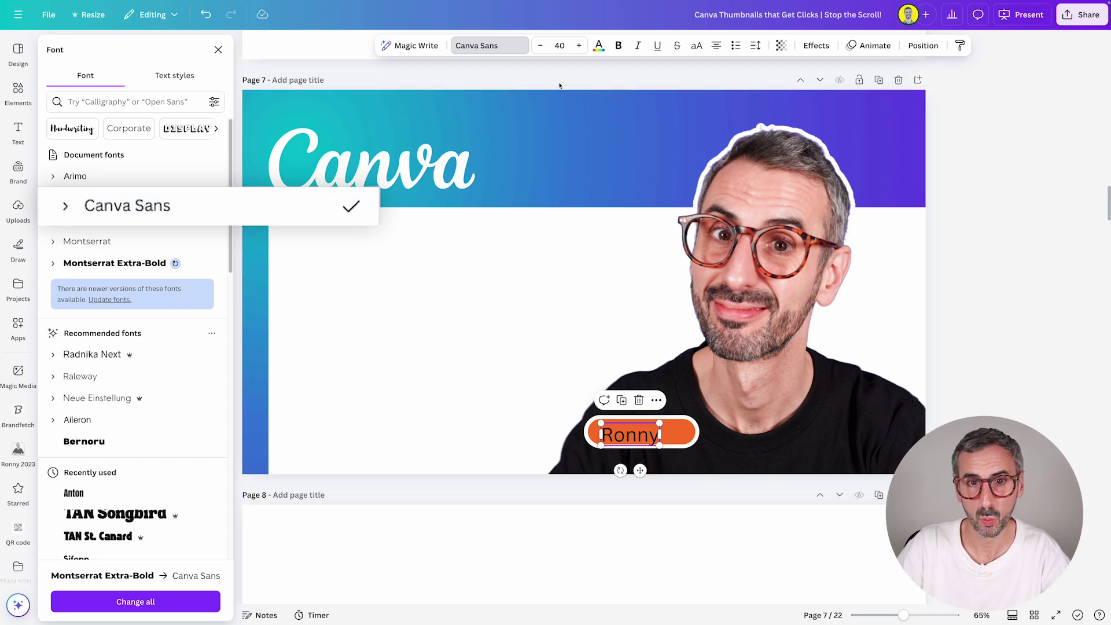
pyautogui.click(437, 345)
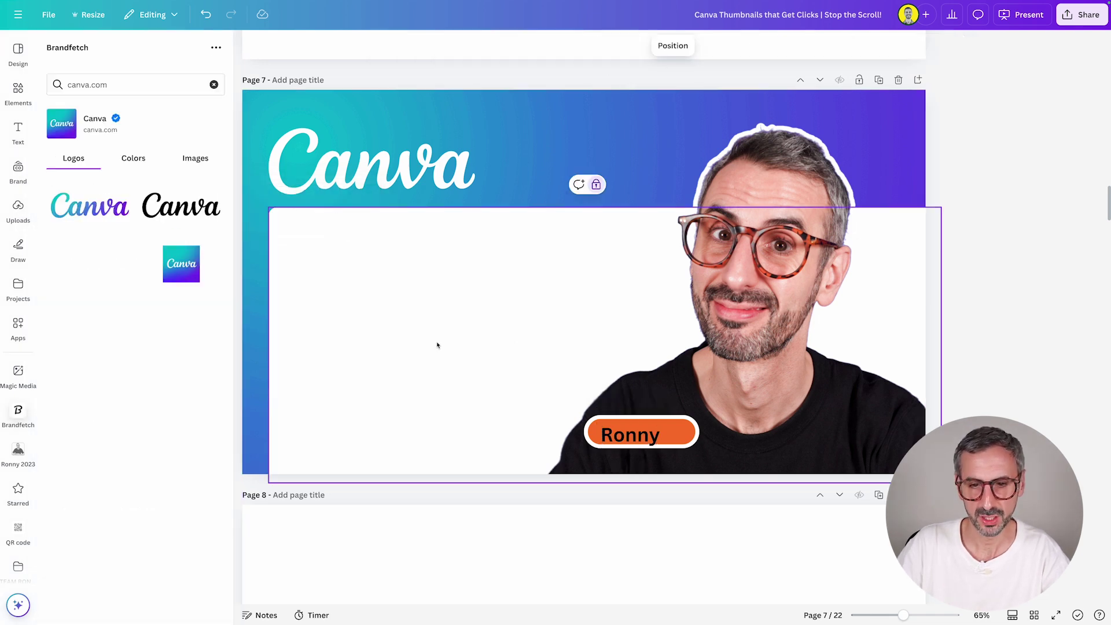
pyautogui.click(637, 434)
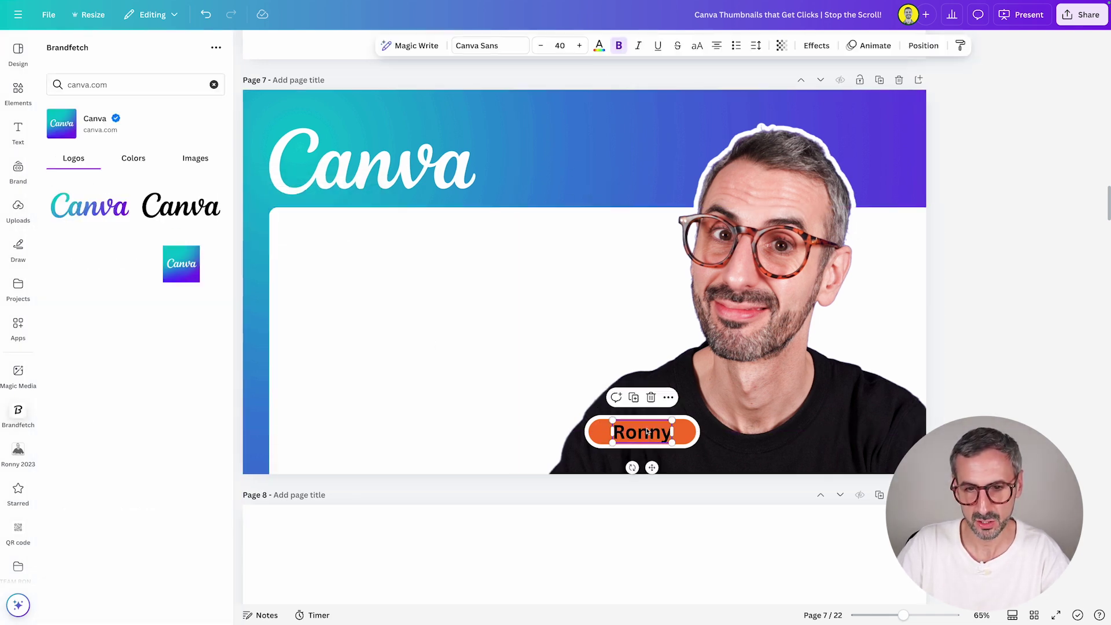
# - Colour the name text on the orange pill white
pyautogui.click(599, 47)
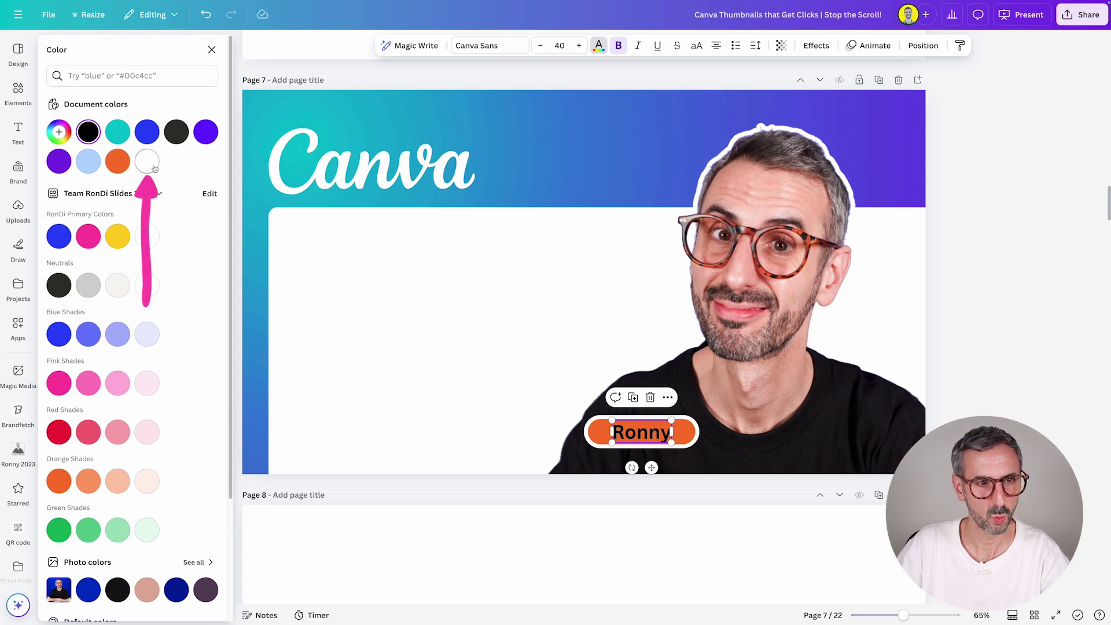
pyautogui.click(146, 161)
pyautogui.click(384, 341)
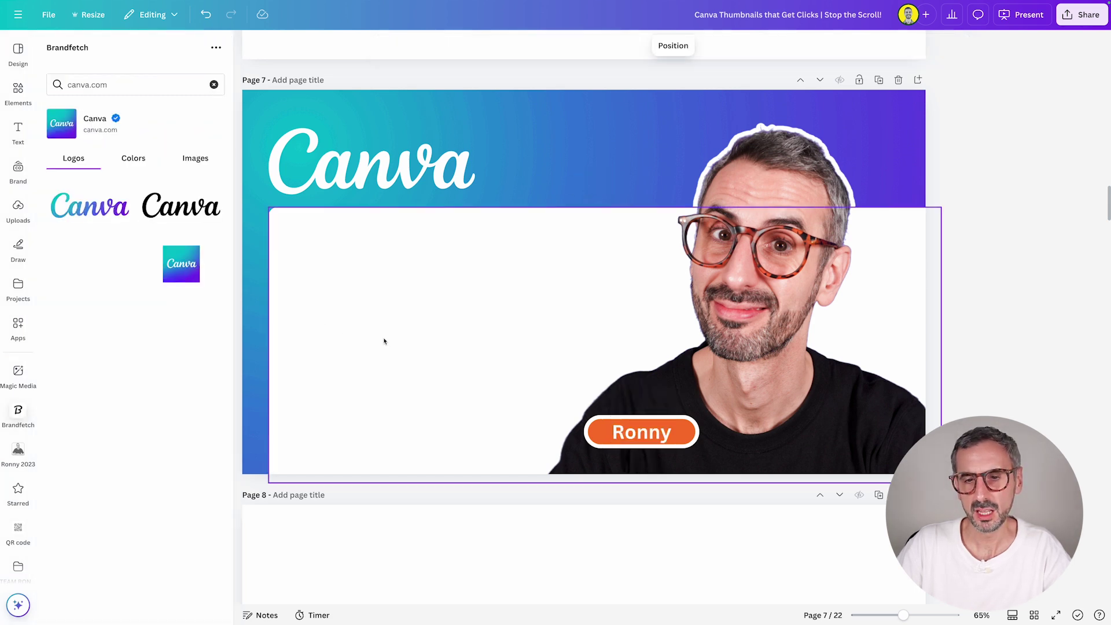
# - Change the name text's font to the Bold style of Montserrat
pyautogui.click(629, 434)
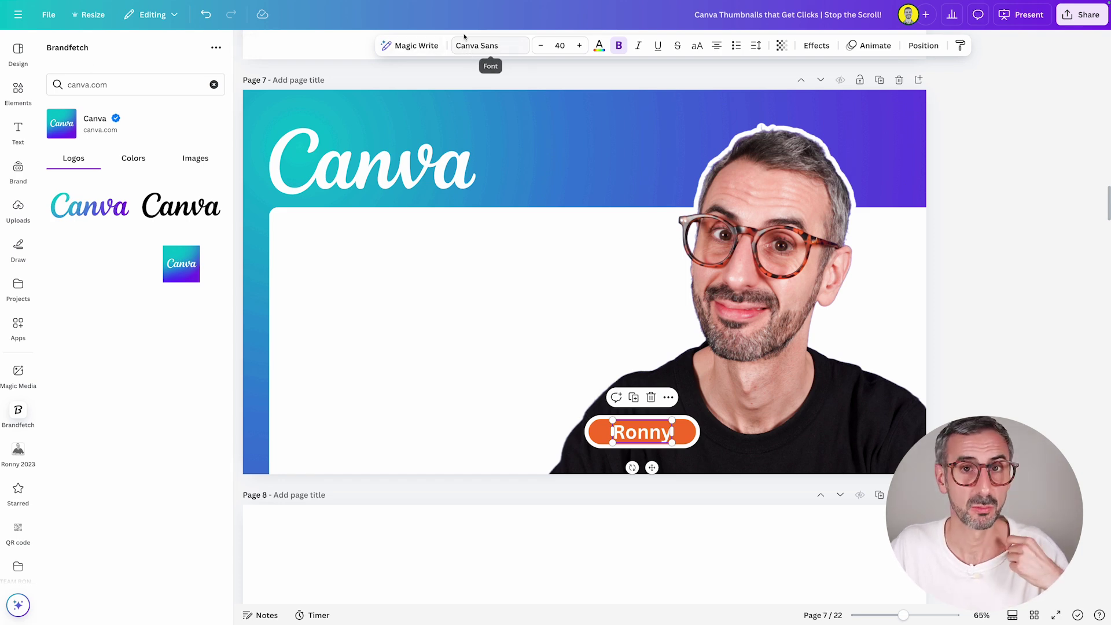
pyautogui.click(463, 55)
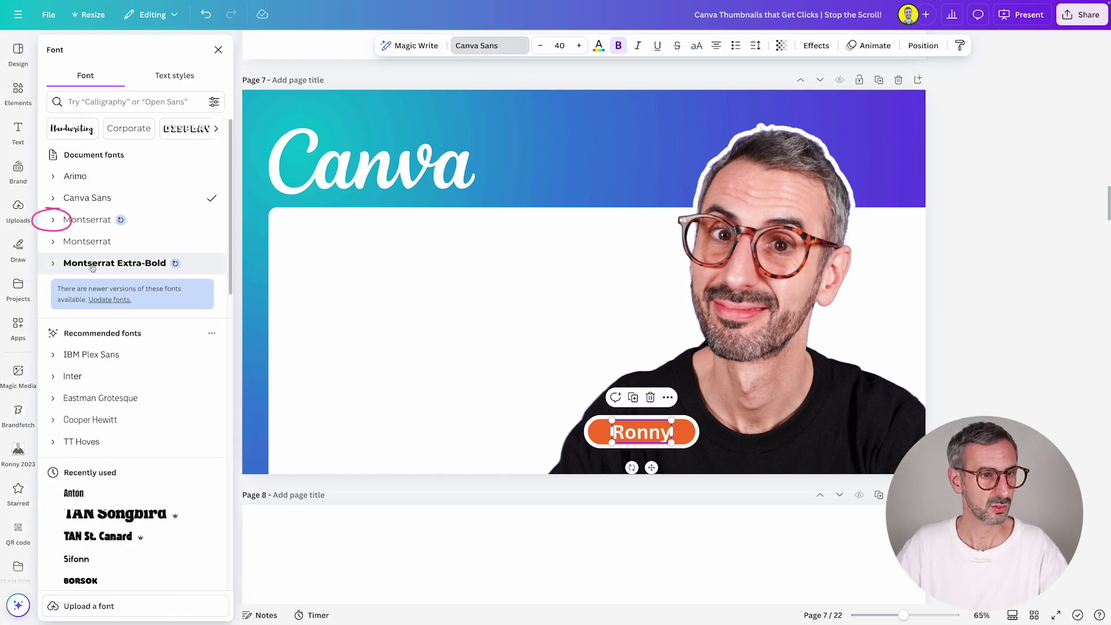
pyautogui.click(55, 221)
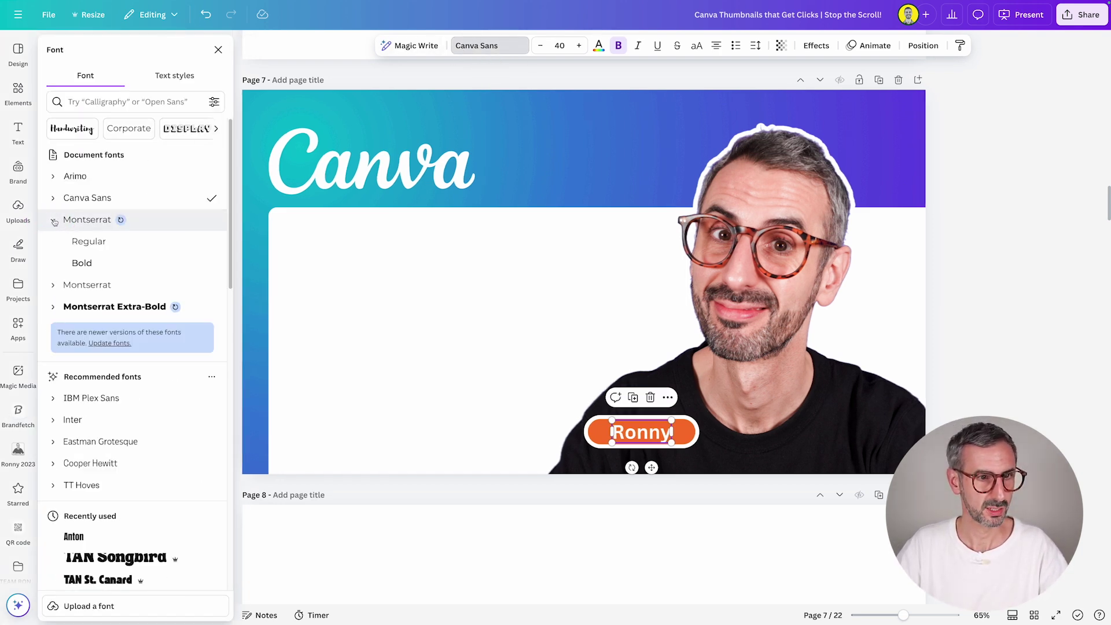
pyautogui.click(77, 264)
pyautogui.click(347, 350)
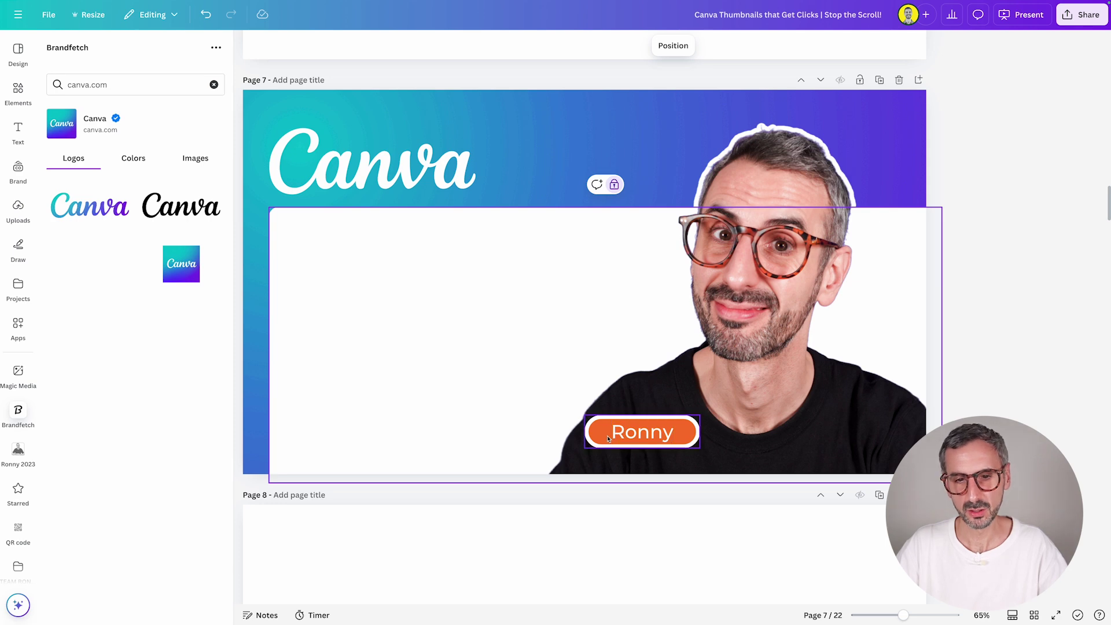
# - Select the orange pill together with its name text and group them
pyautogui.click(681, 434)
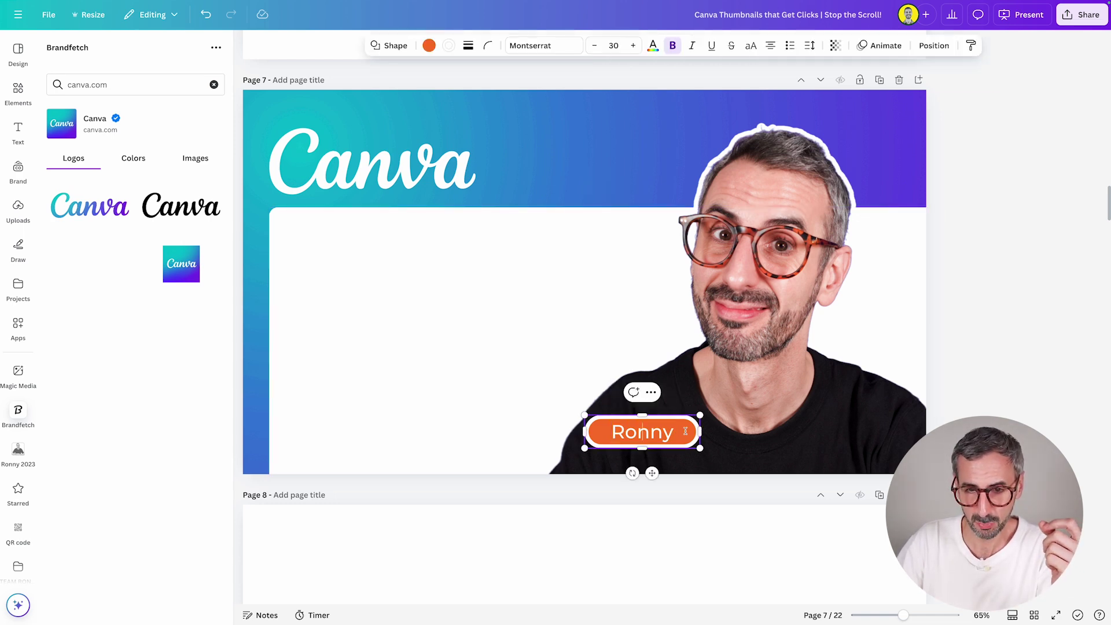
pyautogui.click(652, 434)
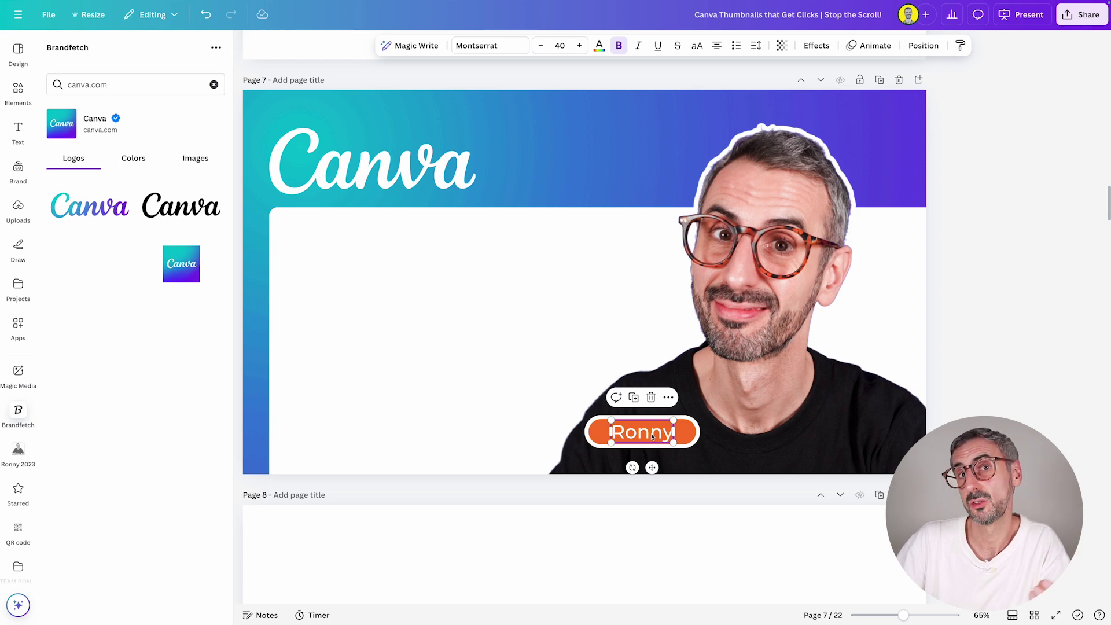
pyautogui.click(597, 436)
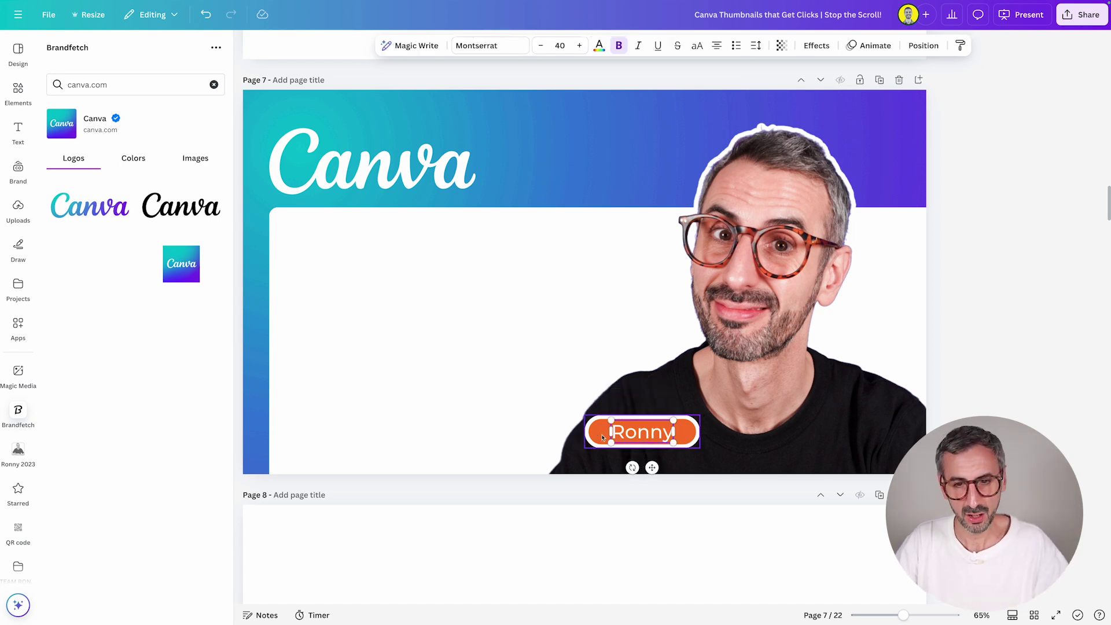
pyautogui.keyDown('shift'); pyautogui.click(636, 437); pyautogui.keyUp('shift')
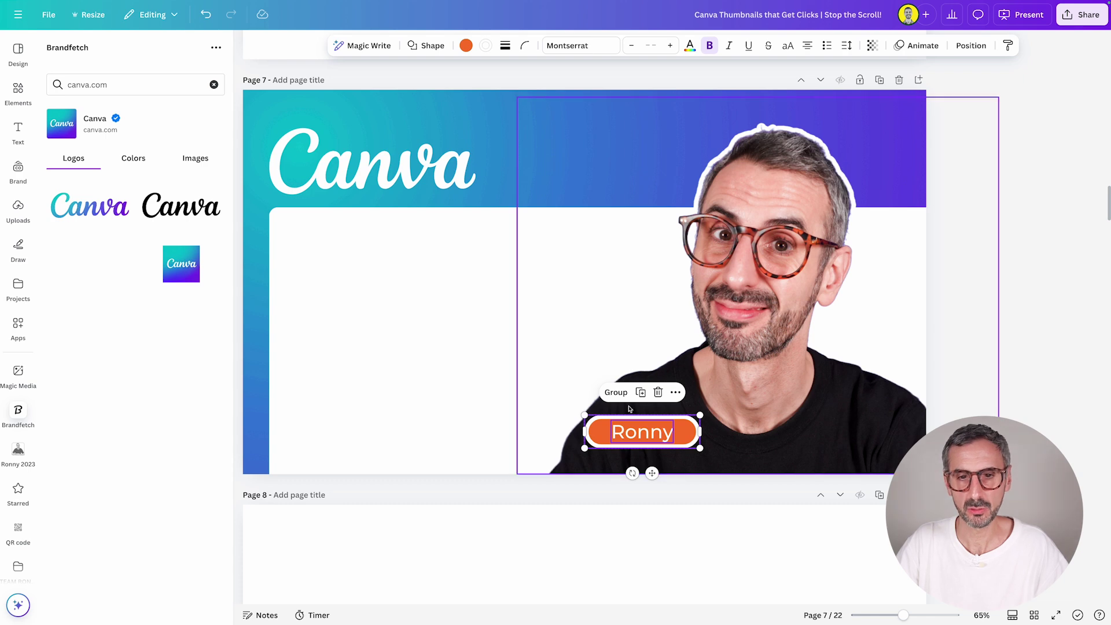
pyautogui.click(599, 432)
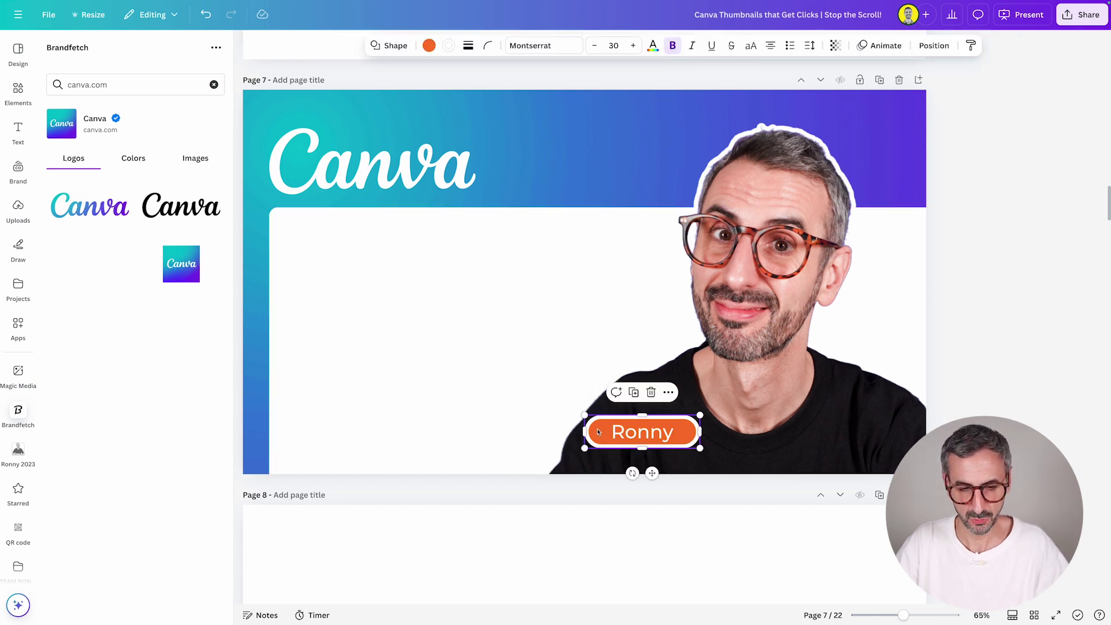
pyautogui.keyDown('shift'); pyautogui.click(644, 435); pyautogui.keyUp('shift')
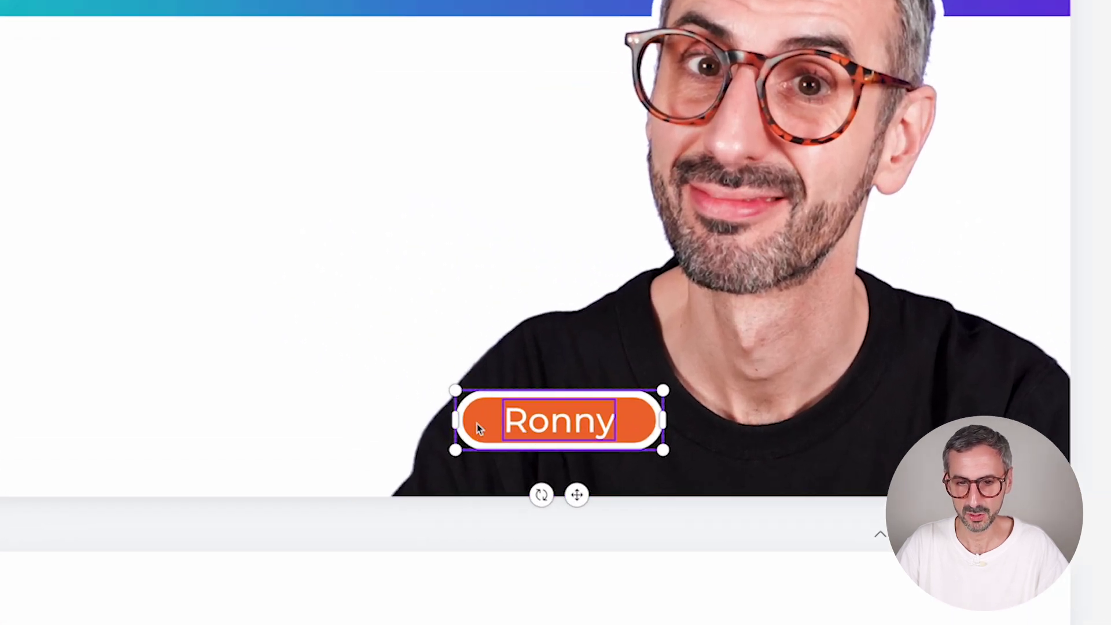
pyautogui.click(511, 348)
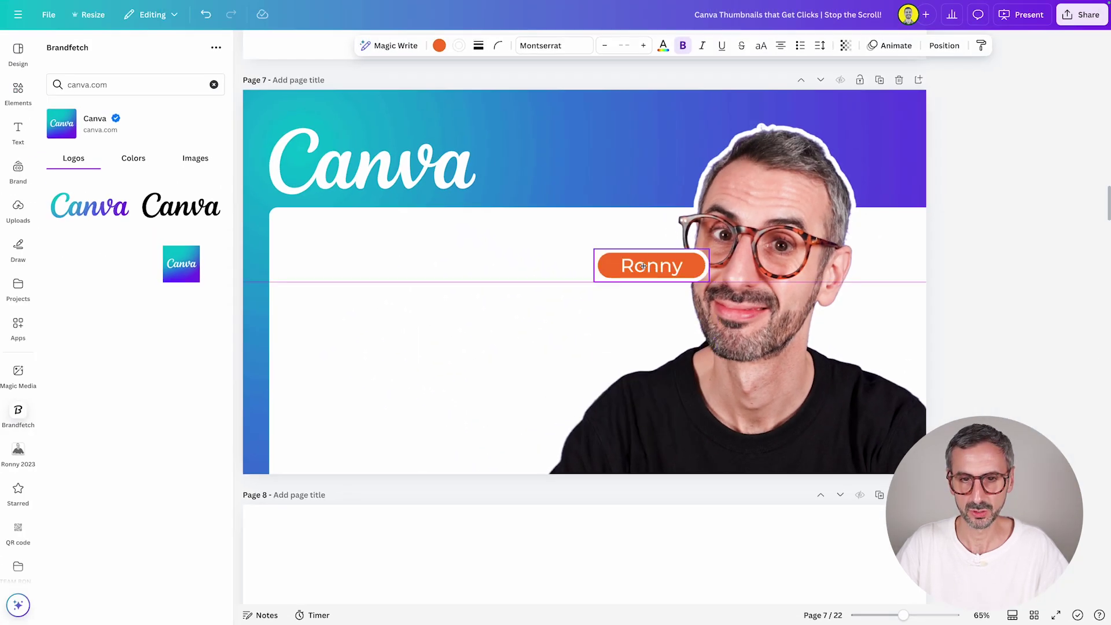
# - Move the grouped name label onto the gradient header between the Canva logo and the portrait
pyautogui.moveTo(604, 178); pyautogui.dragTo(608, 422)
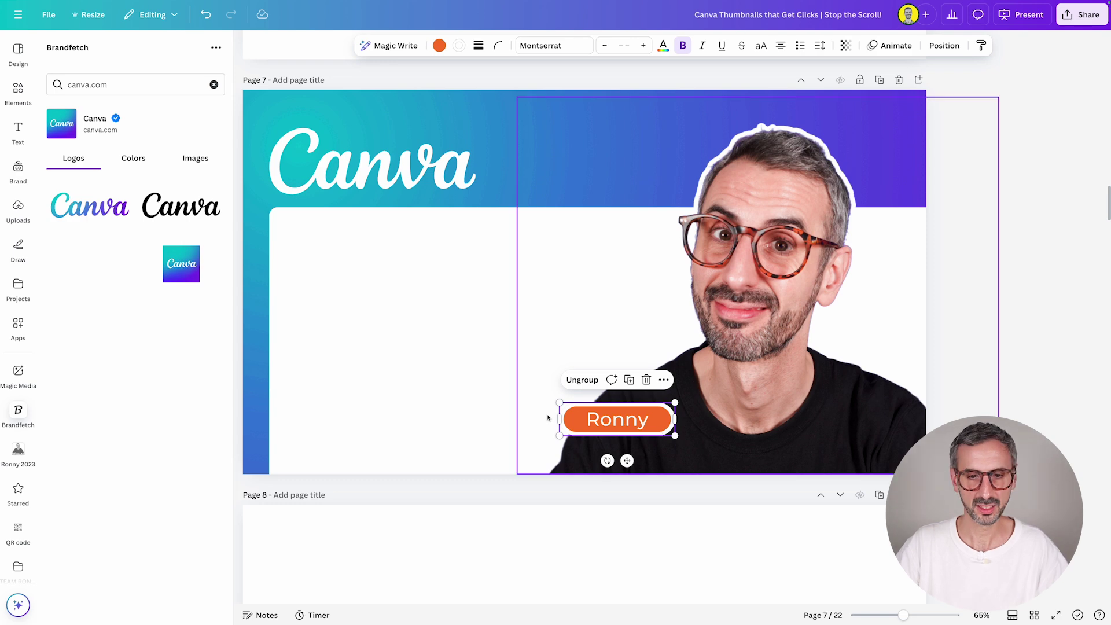
pyautogui.moveTo(613, 424); pyautogui.dragTo(576, 178)
pyautogui.click(418, 333)
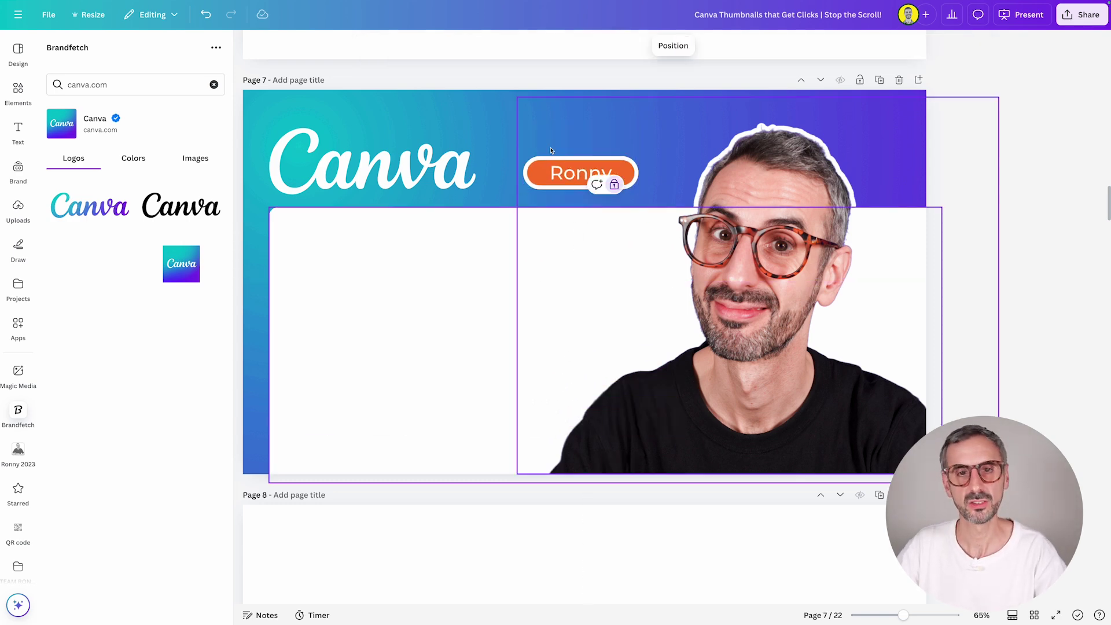
# - Reduce the orange pill's white border weight, trying 10 and settling on 8
pyautogui.click(677, 388)
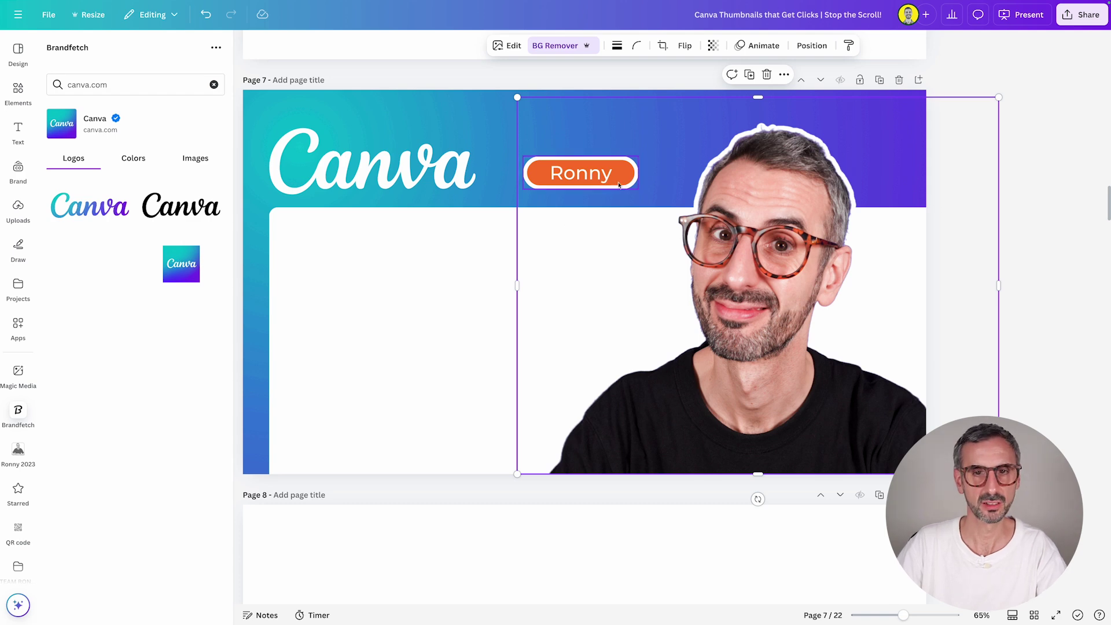
pyautogui.click(620, 165)
pyautogui.click(469, 45)
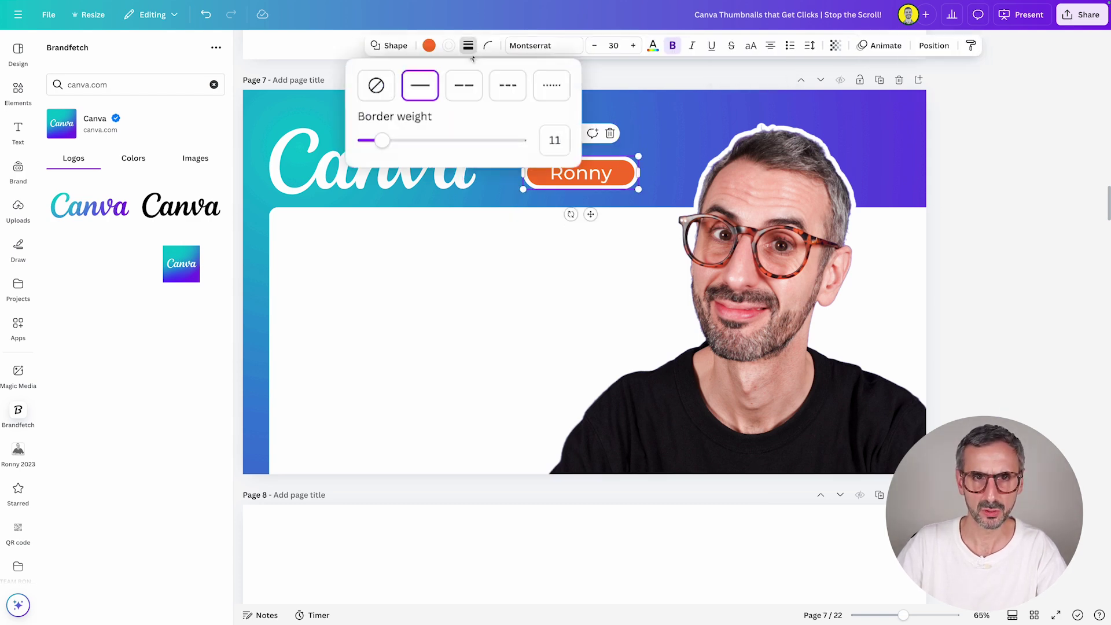
pyautogui.doubleClick(577, 161)
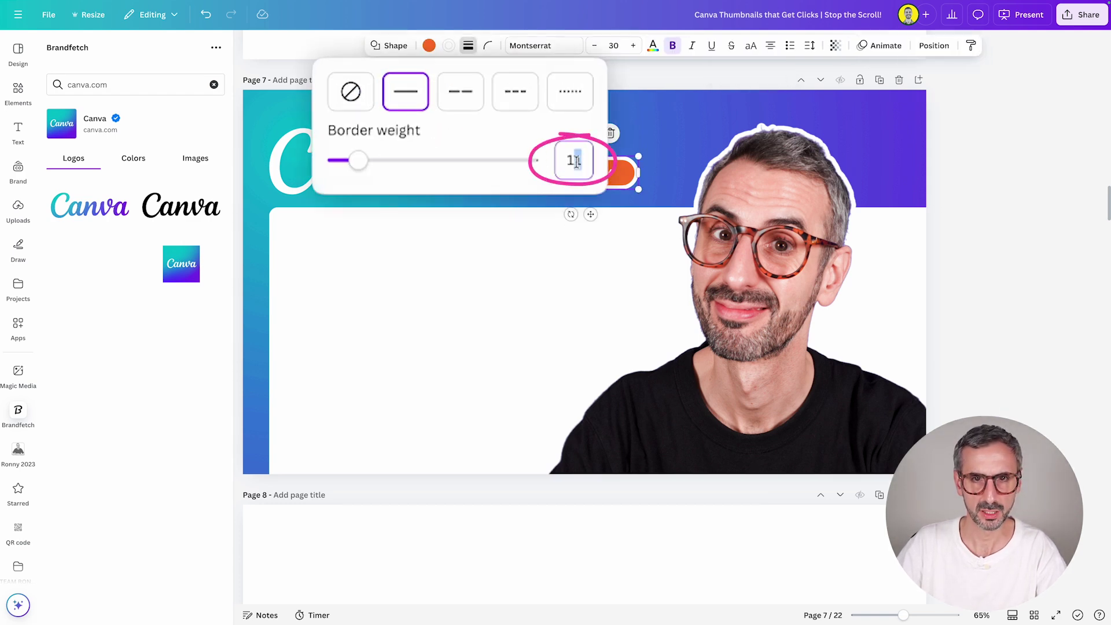
pyautogui.write('10')
pyautogui.press('Return')
pyautogui.write('8')
pyautogui.click(467, 335)
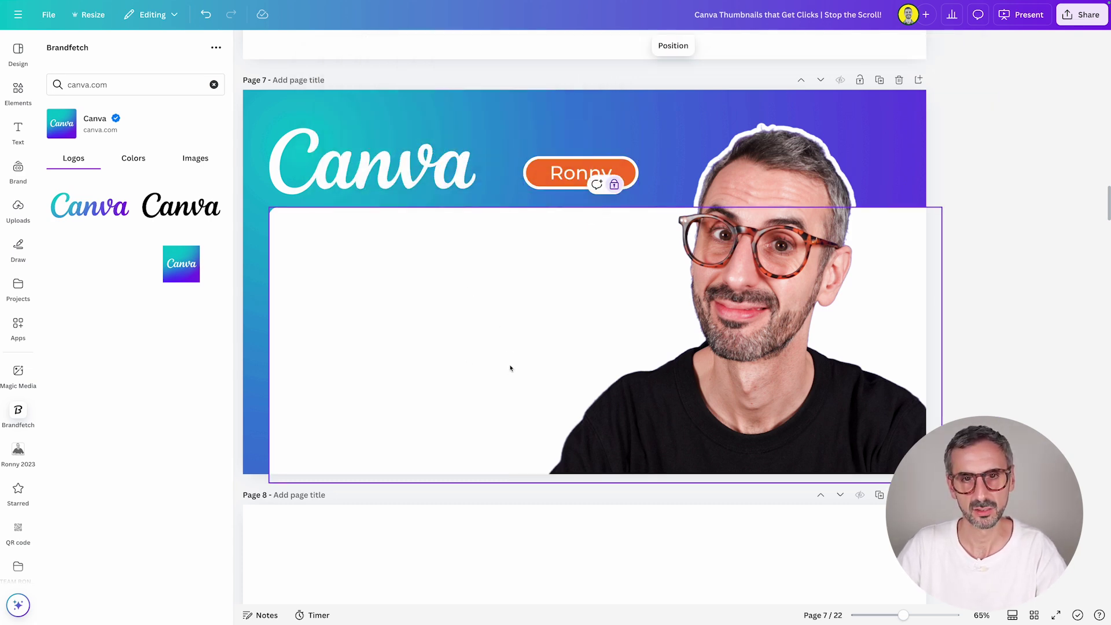
# - Ungroup the name label and realign the name text to the centre of the orange pill
pyautogui.press('Tab')
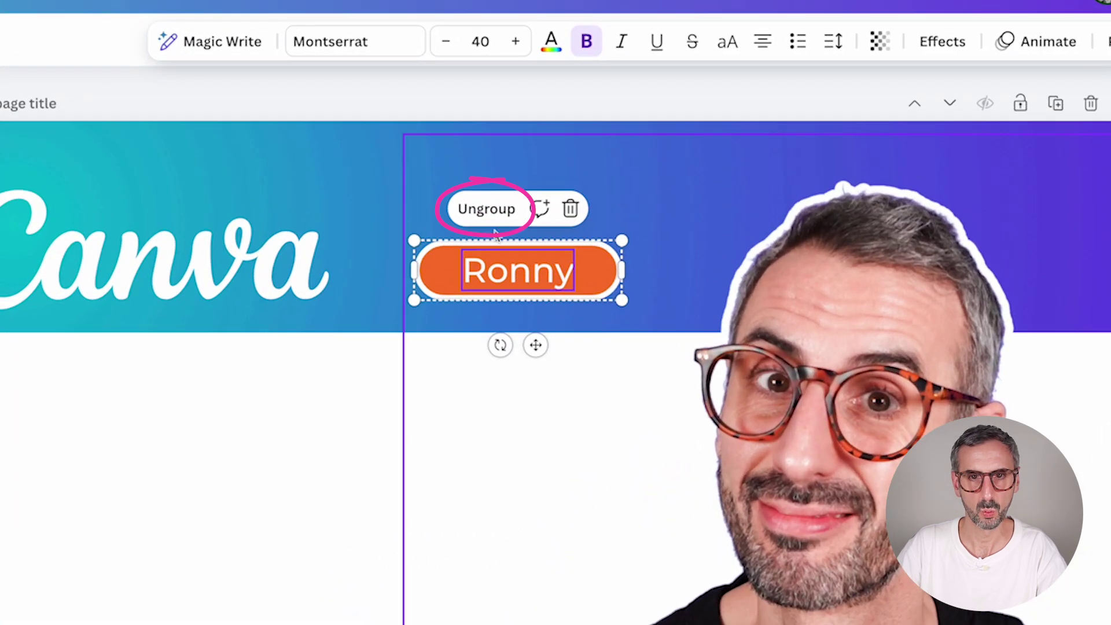
pyautogui.click(563, 133)
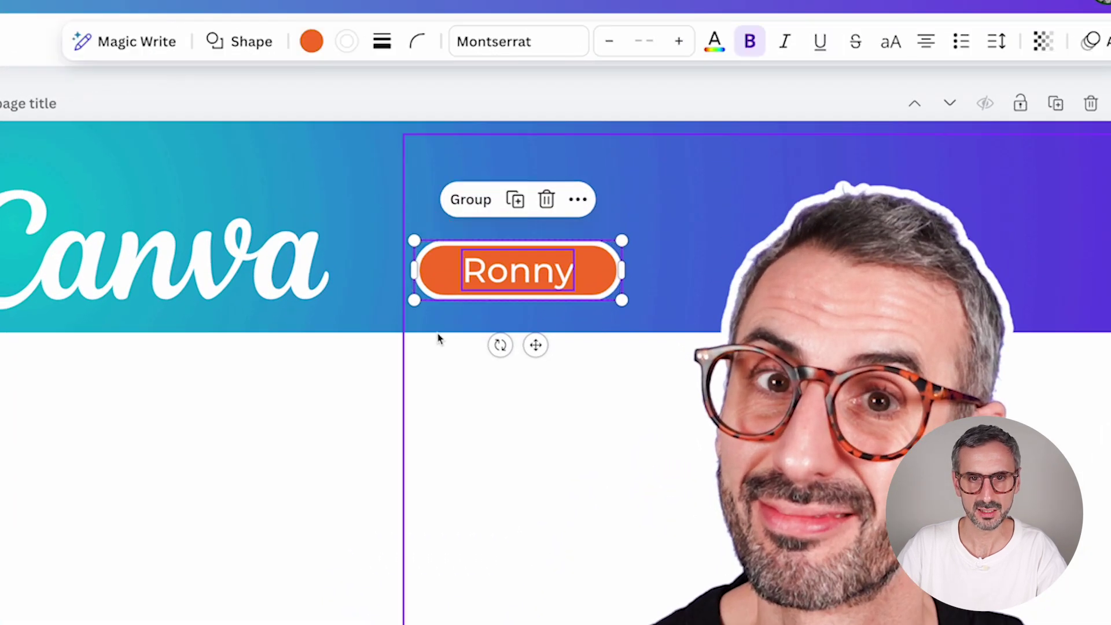
pyautogui.click(508, 281)
pyautogui.moveTo(508, 281); pyautogui.dragTo(499, 277)
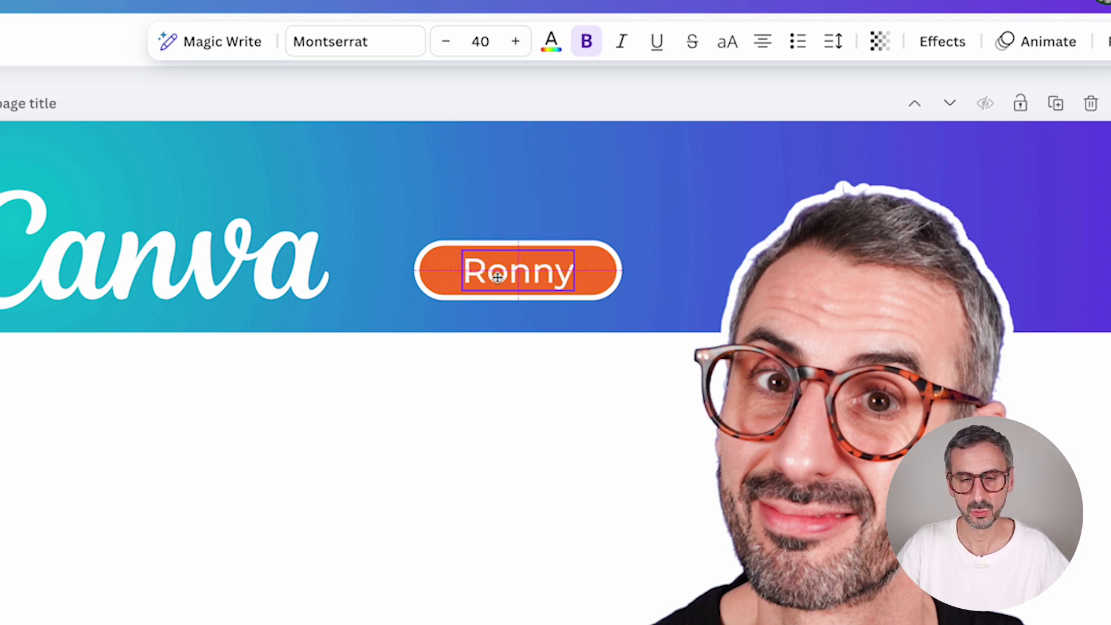
# - Select the orange pill and the name text and group them again
pyautogui.moveTo(497, 276)
pyautogui.mouseDown()
pyautogui.moveTo(446, 270)
pyautogui.moveTo(476, 242)
pyautogui.moveTo(432, 278)
pyautogui.moveTo(483, 276)
pyautogui.mouseUp()
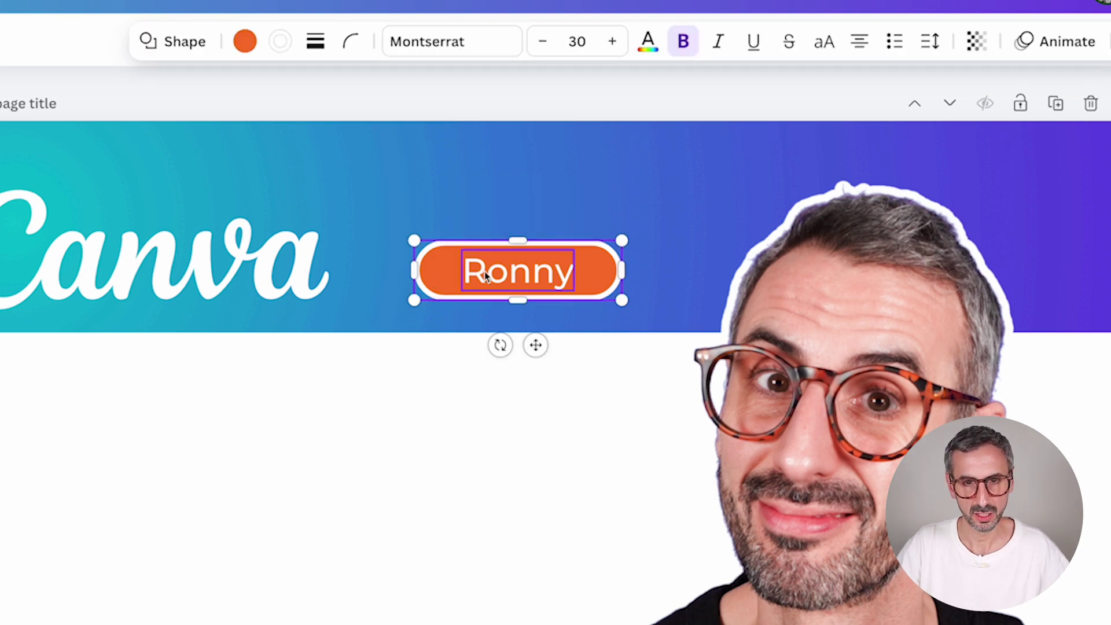
pyautogui.keyDown('shift'); pyautogui.click(483, 276); pyautogui.keyUp('shift')
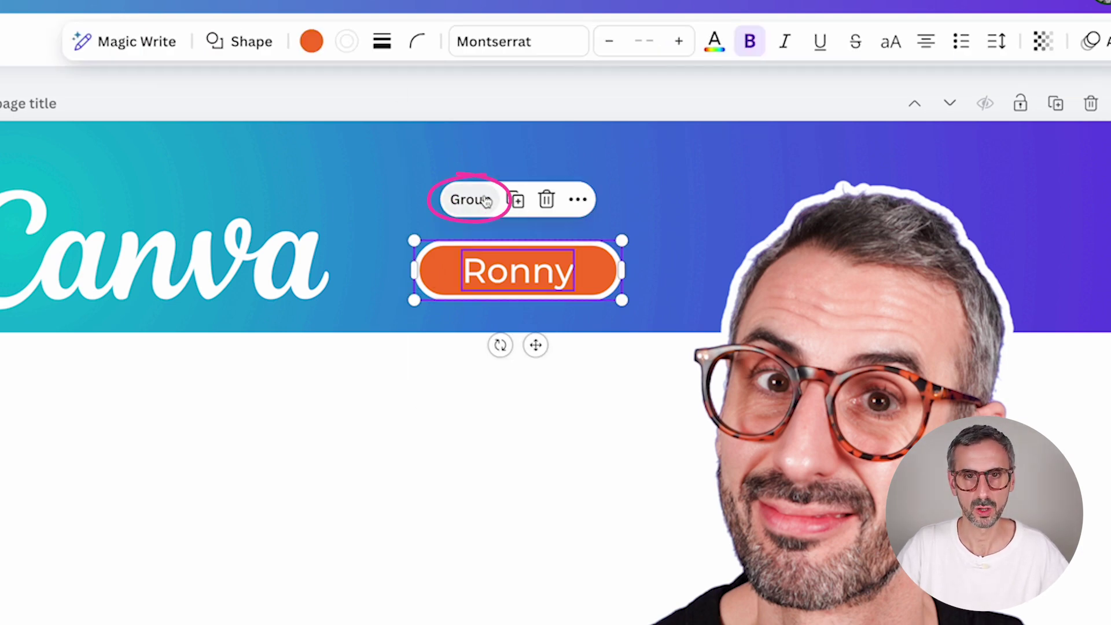
pyautogui.click(488, 201)
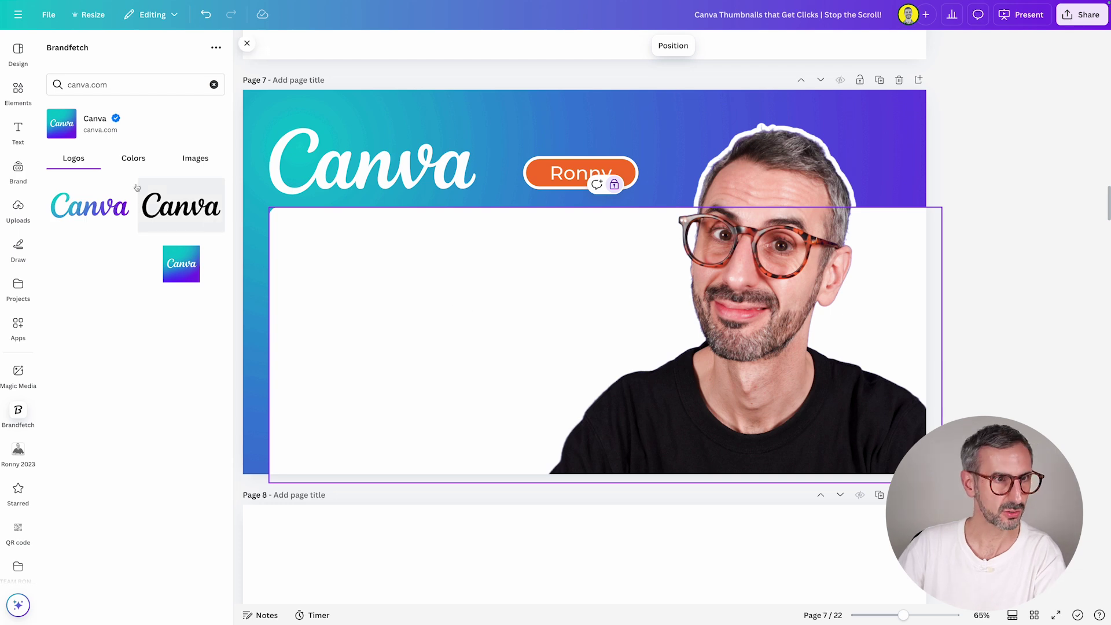
# - Search the graphics for "cursor pointer" and place the blue arrow pointer at the upper-right end of the orange name pill
pyautogui.click(18, 92)
pyautogui.tripleClick(123, 51)
pyautogui.write('cursor poin')
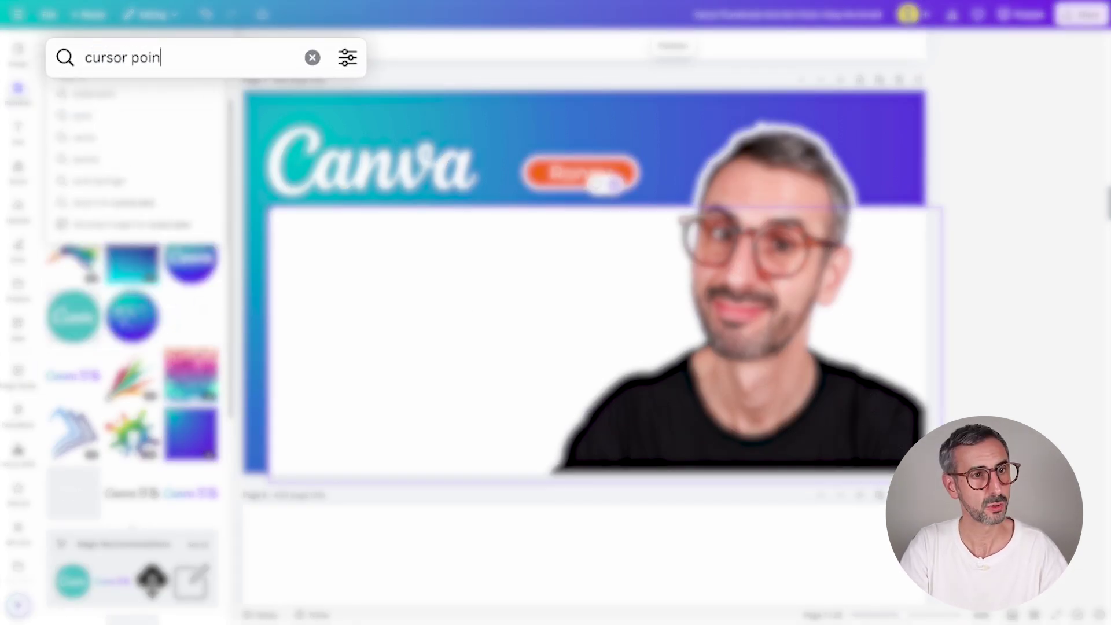
pyautogui.write('ter')
pyautogui.press('Return')
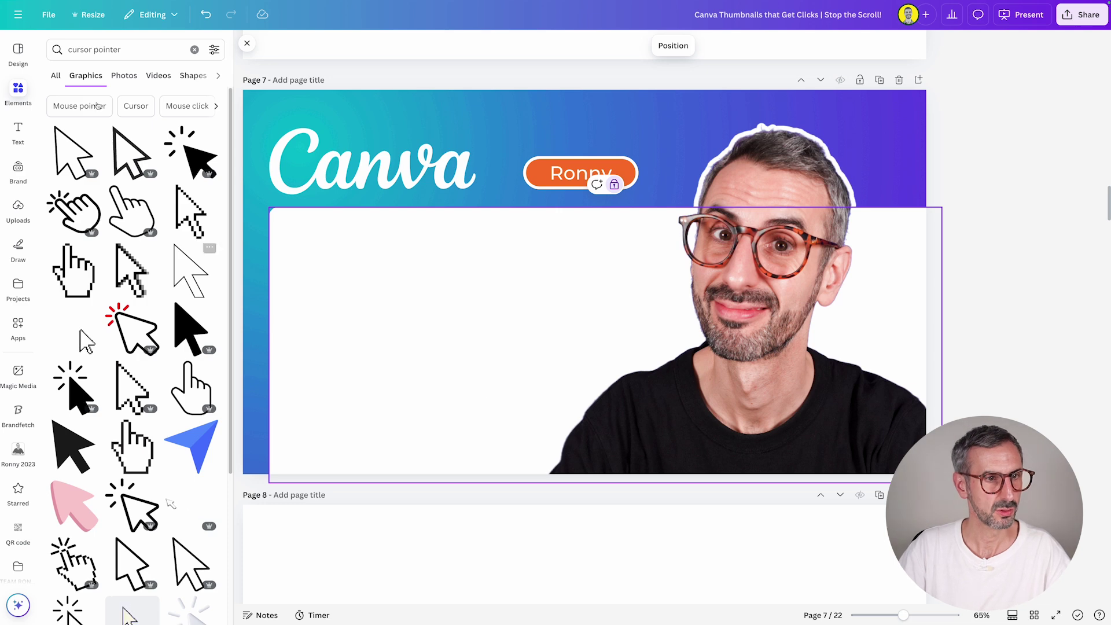
pyautogui.click(198, 456)
pyautogui.moveTo(596, 278); pyautogui.dragTo(642, 161)
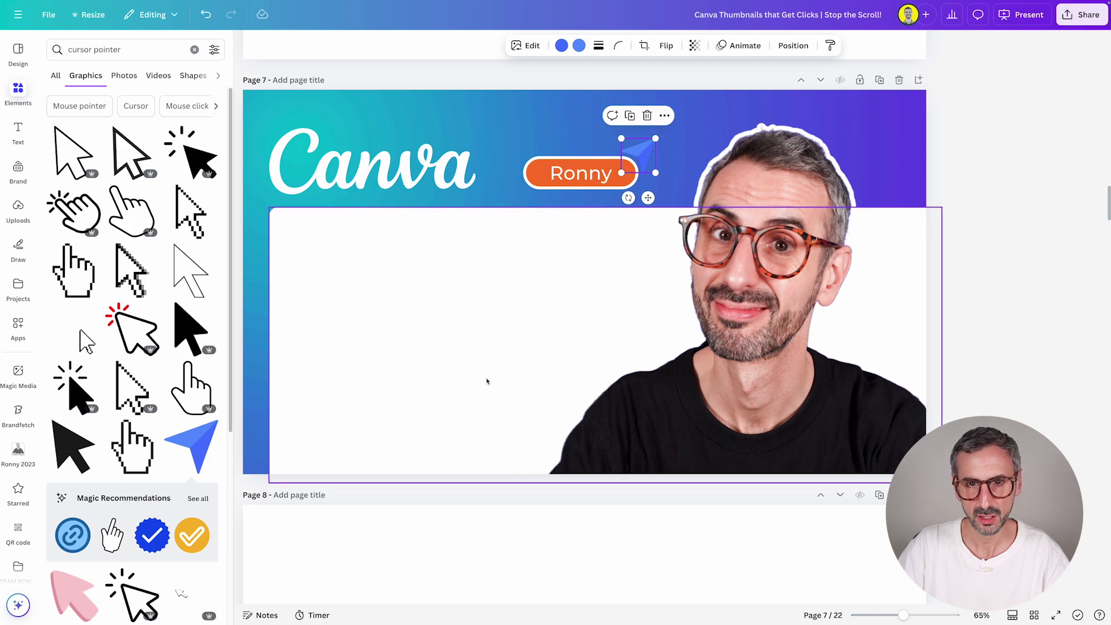
# - Recolour both blue halves of the arrow pointer with the name pill's orange
pyautogui.click(487, 384)
pyautogui.click(642, 151)
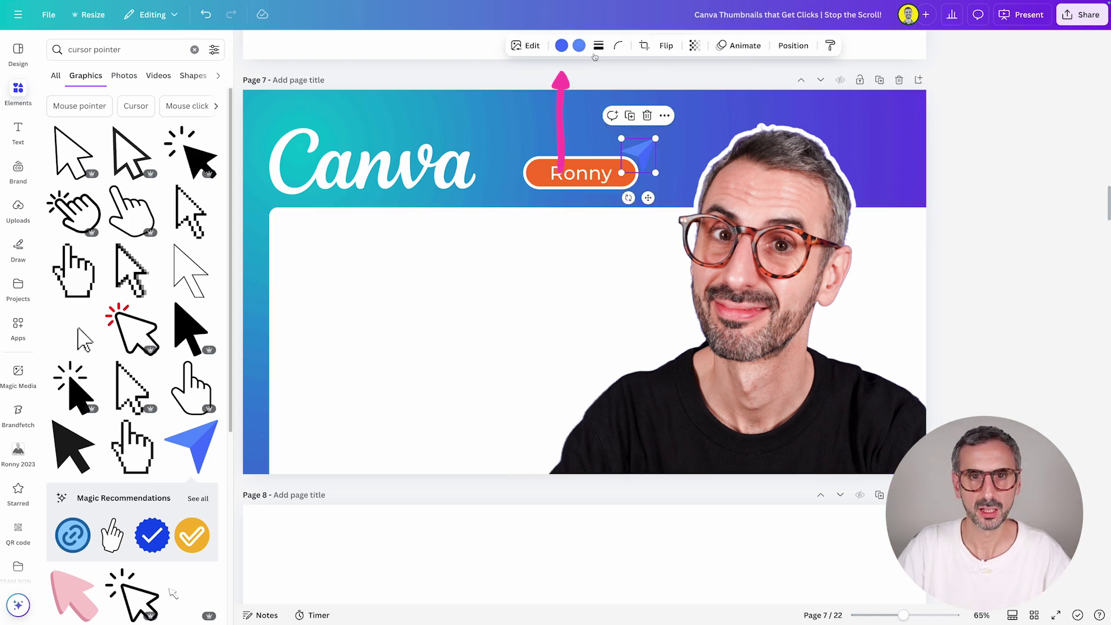
pyautogui.click(561, 47)
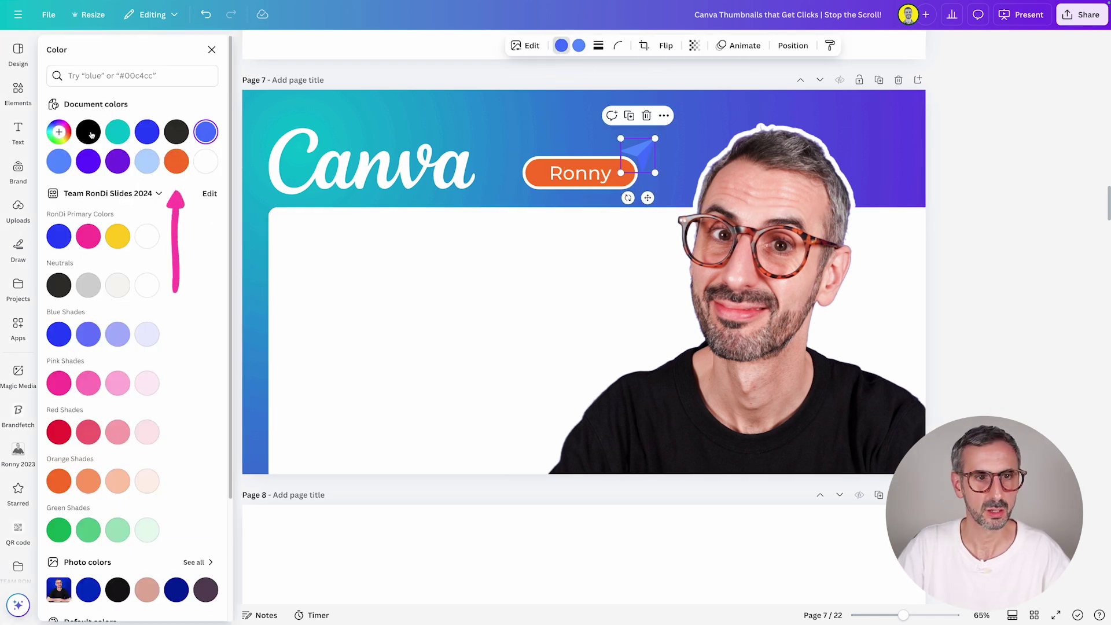
pyautogui.click(176, 161)
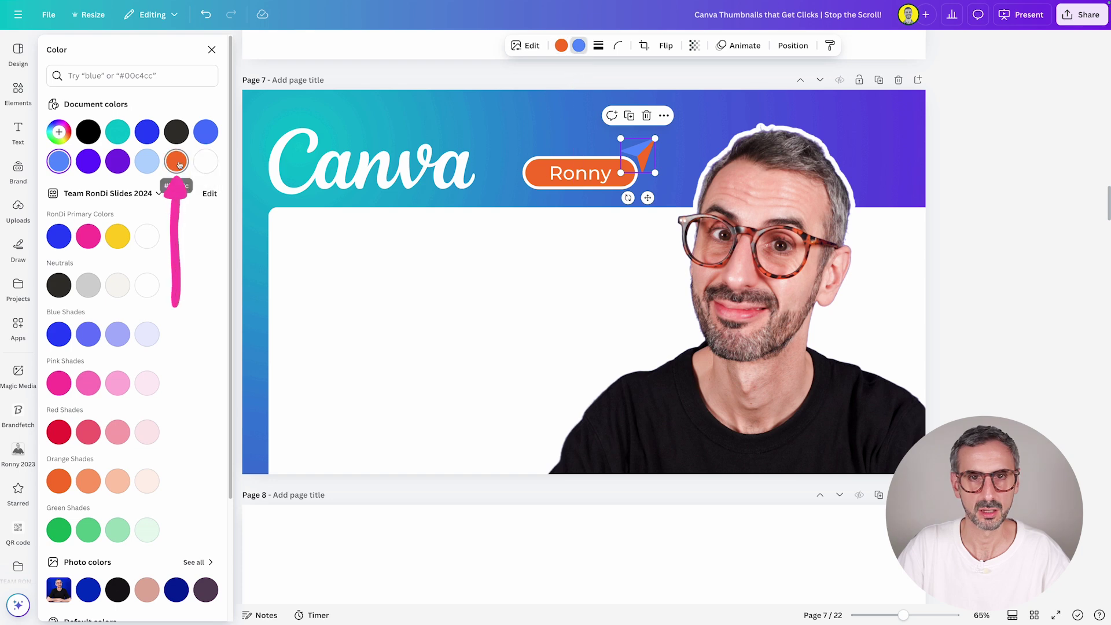
pyautogui.click(576, 334)
pyautogui.click(643, 152)
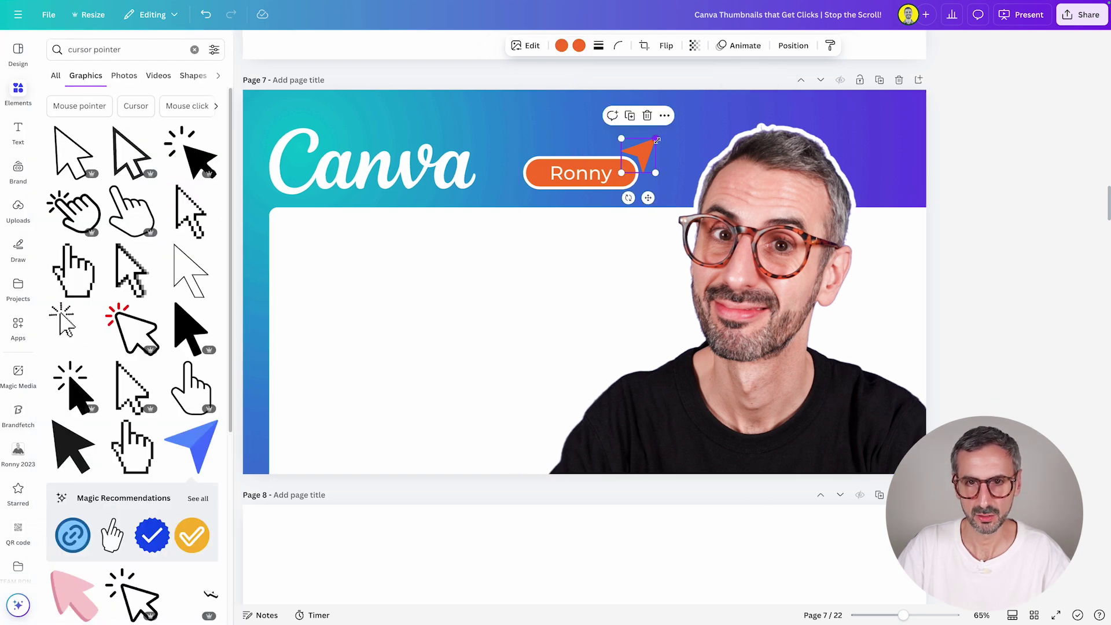
# - Shrink the orange pointer to about 71 px and fit it against the name pill's upper-right corner
pyautogui.moveTo(656, 141); pyautogui.dragTo(652, 146)
pyautogui.moveTo(904, 616); pyautogui.dragTo(916, 617)
pyautogui.moveTo(834, 371); pyautogui.dragTo(841, 365)
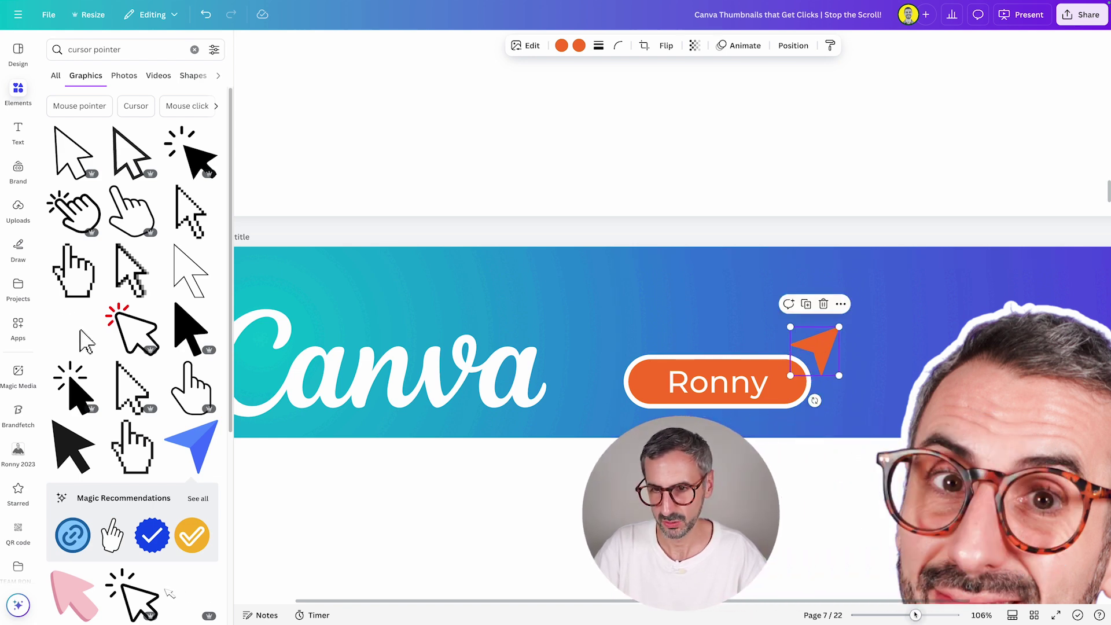
pyautogui.keyDown('ctrl'); pyautogui.scroll(5, 858, 407); pyautogui.keyUp('ctrl')
pyautogui.moveTo(911, 320); pyautogui.dragTo(884, 351)
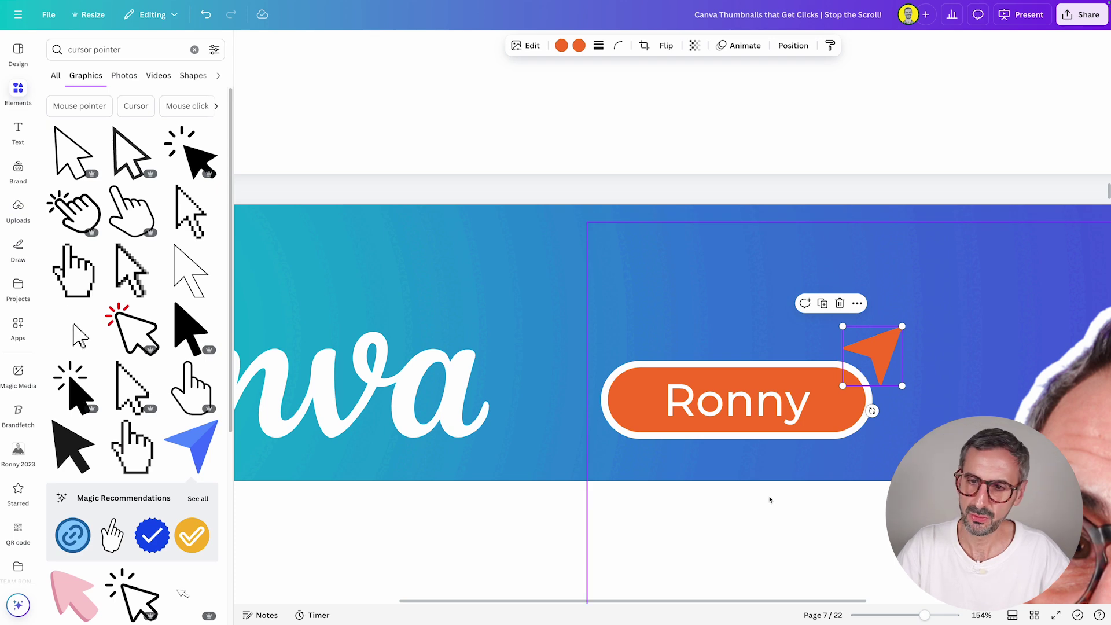
pyautogui.click(904, 346)
pyautogui.click(890, 346)
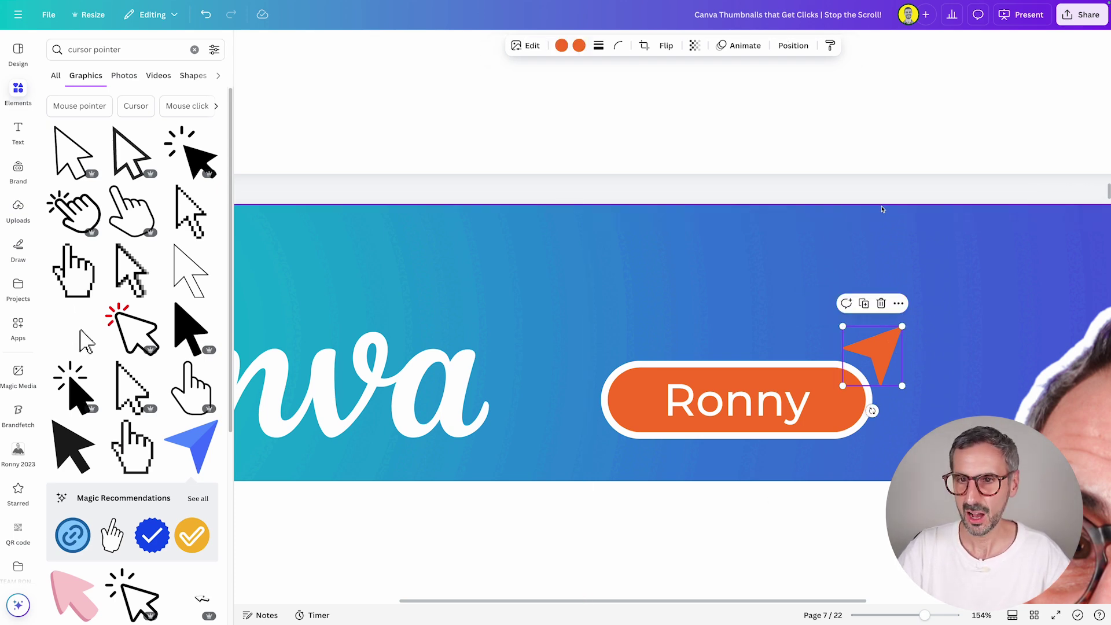
# - Try a white Glow shadow on the orange pointer with size 100, blur 0 and intensity 100
pyautogui.click(897, 271)
pyautogui.click(872, 350)
pyautogui.click(412, 57)
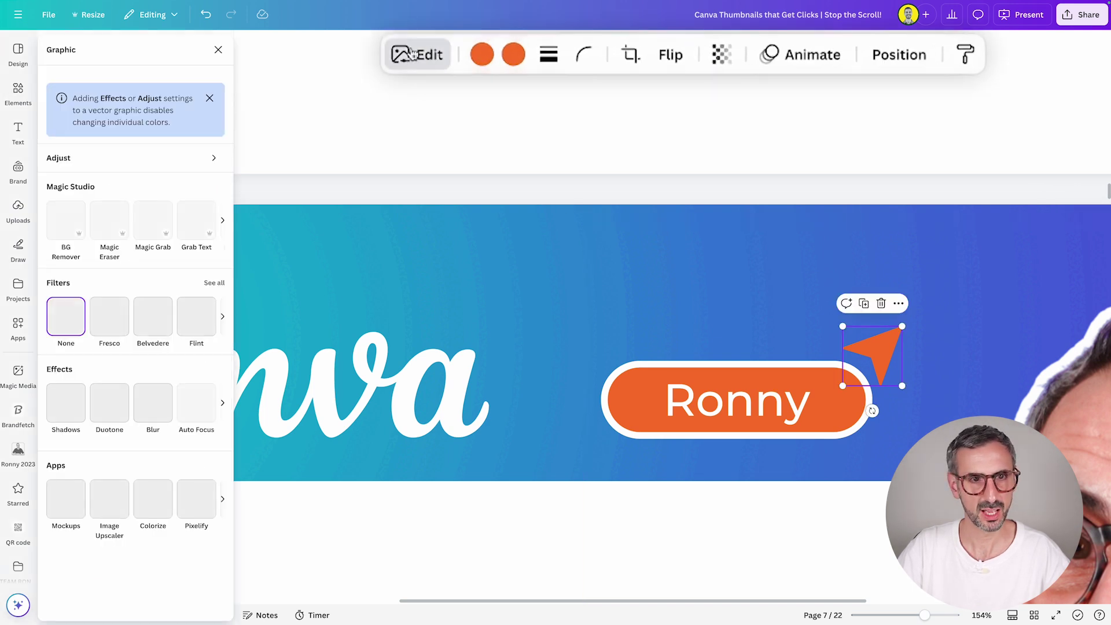
pyautogui.click(68, 412)
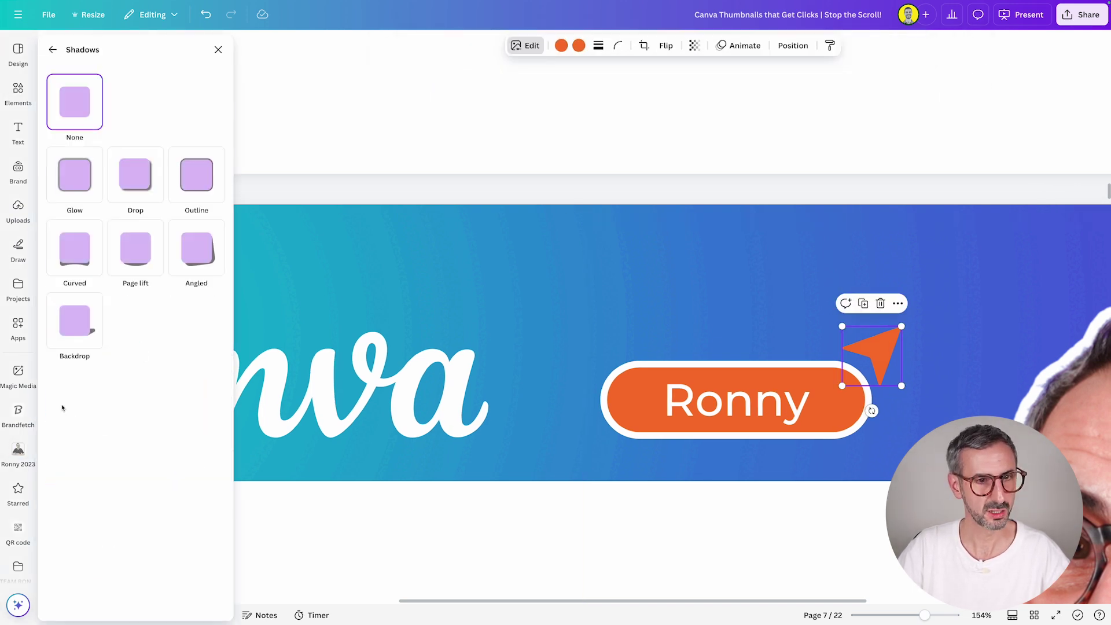
pyautogui.click(83, 179)
pyautogui.moveTo(93, 435); pyautogui.dragTo(52, 435)
pyautogui.moveTo(119, 508); pyautogui.dragTo(215, 483)
pyautogui.click(216, 463)
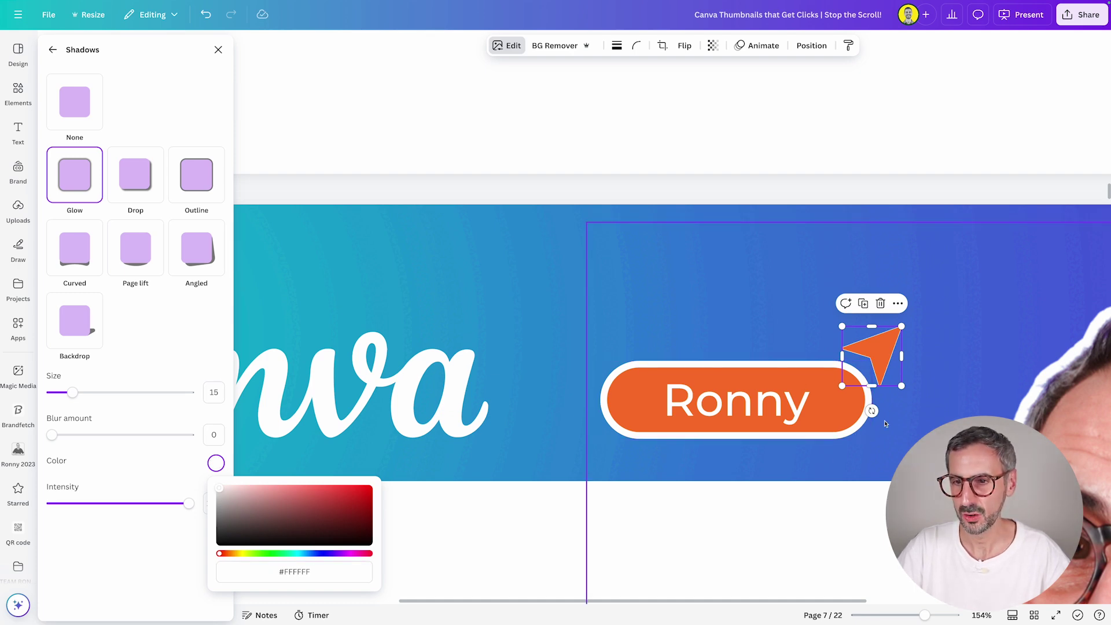
pyautogui.moveTo(72, 392); pyautogui.dragTo(276, 380)
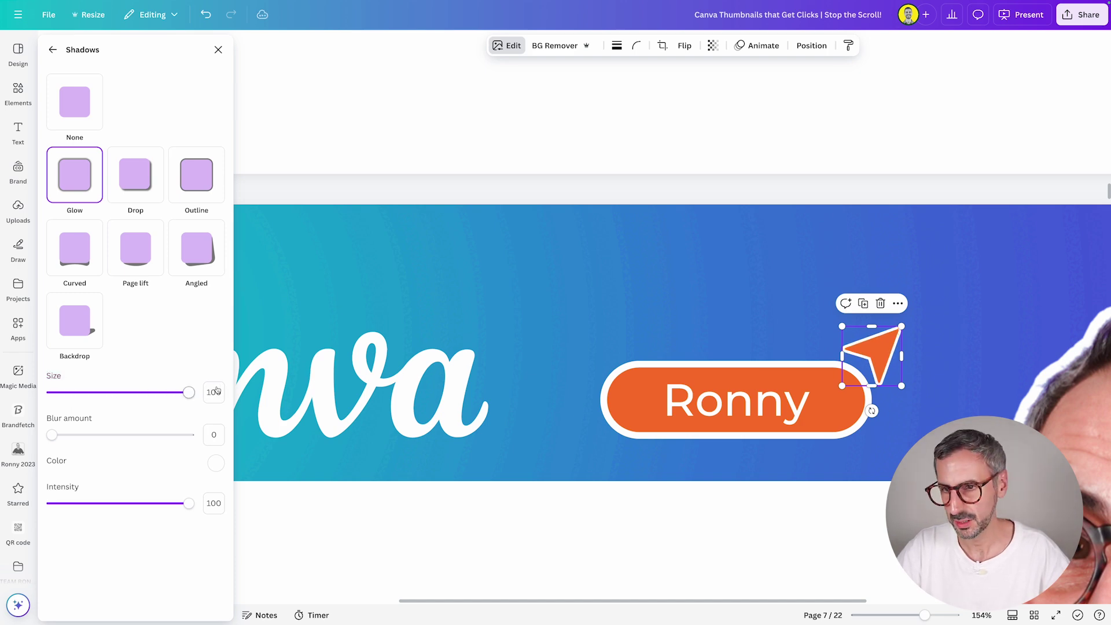
pyautogui.doubleClick(675, 551)
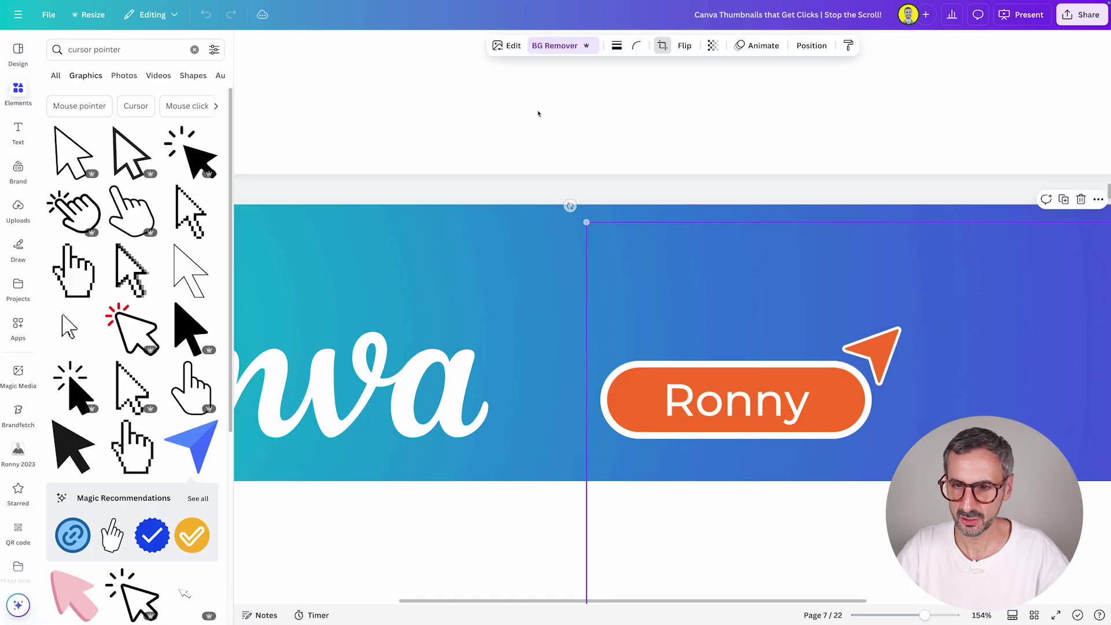
# - Set the border weight of the orange name pill to 6
pyautogui.click(814, 372)
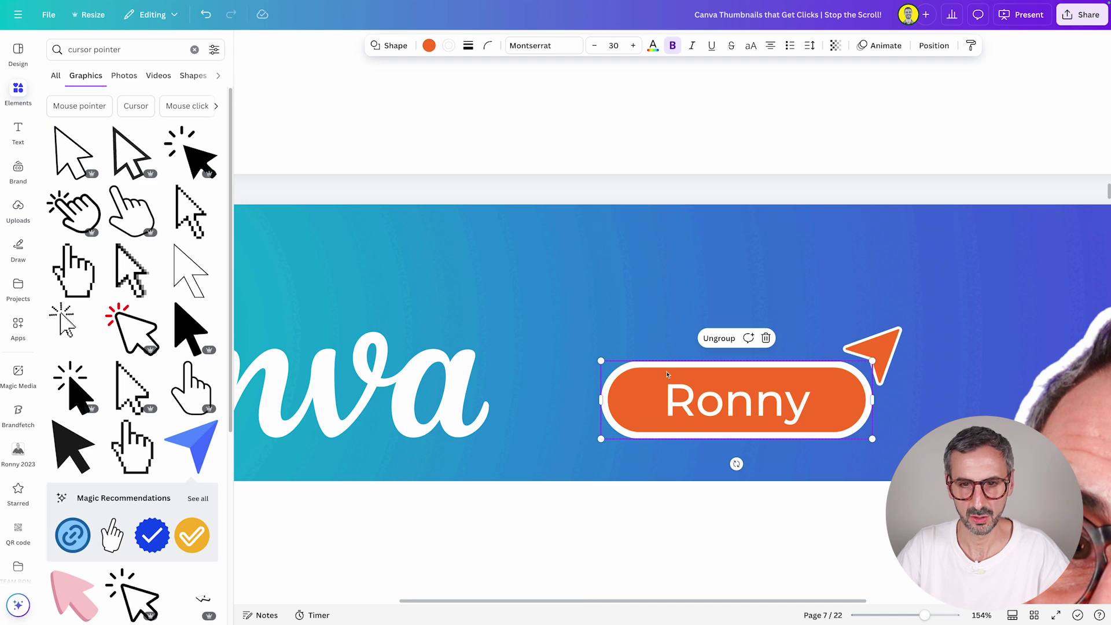
pyautogui.click(484, 53)
pyautogui.click(469, 45)
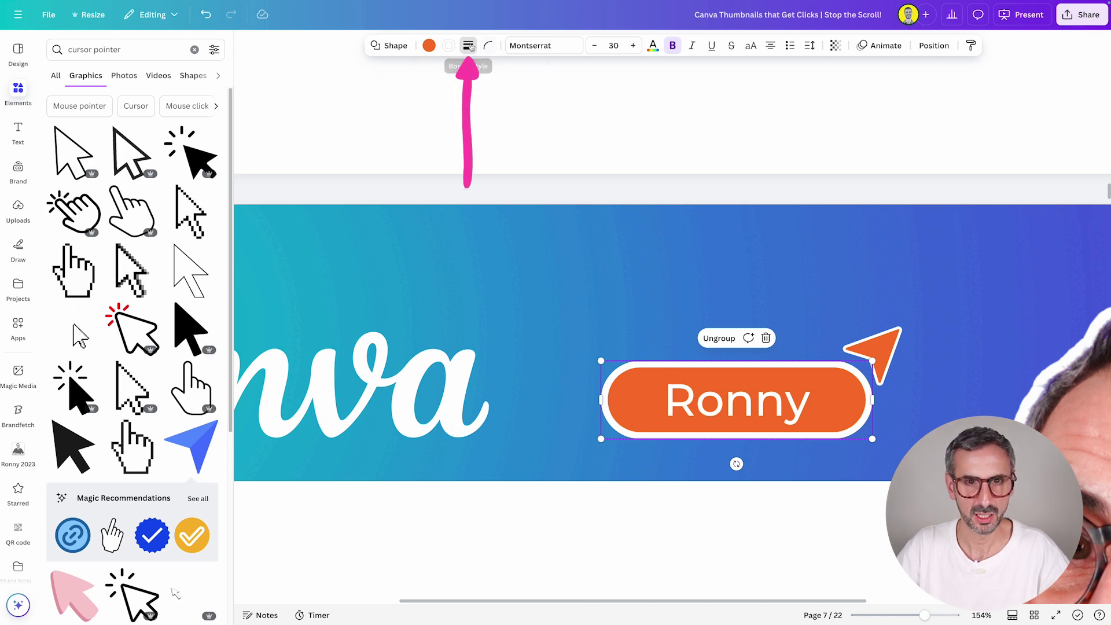
pyautogui.click(588, 160)
pyautogui.write('6')
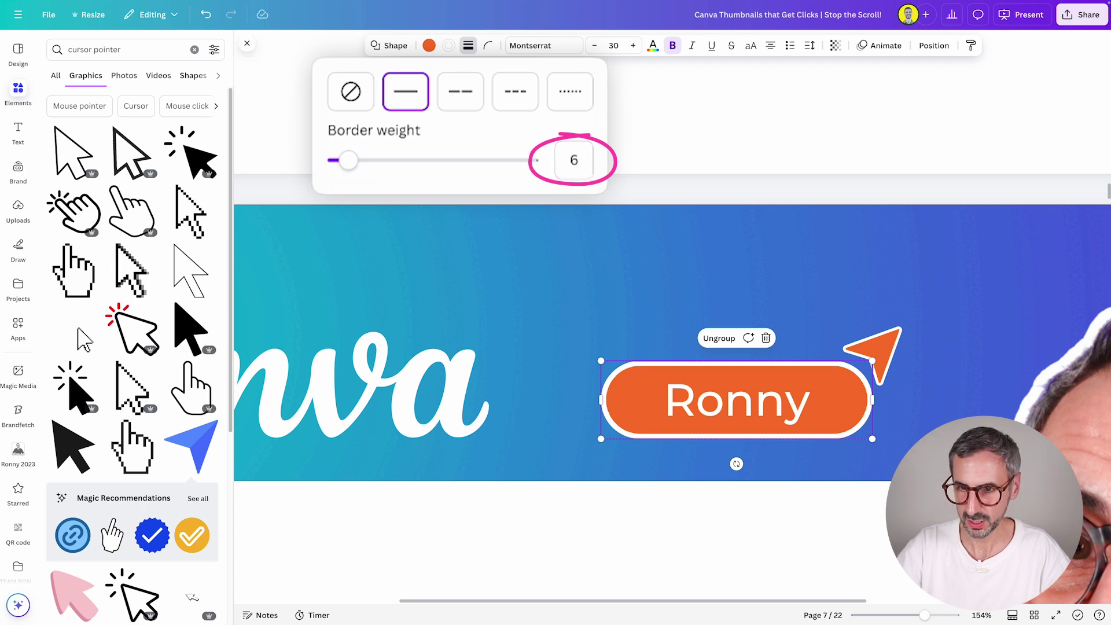
# - Reopen the pointer's shadow settings and remove the white glow from it
pyautogui.click(879, 339)
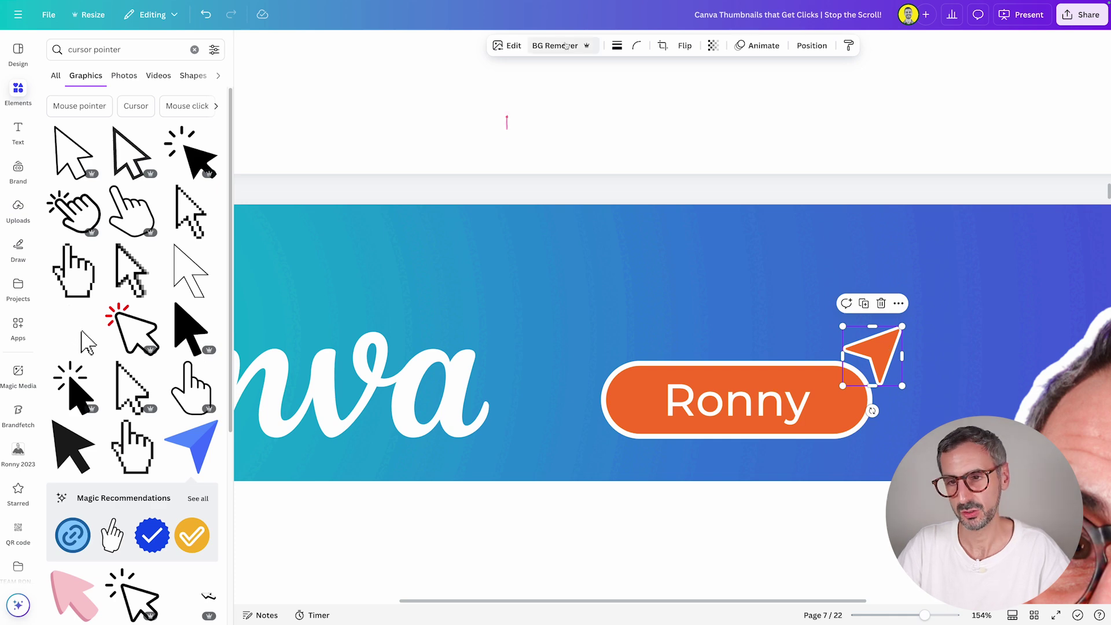
pyautogui.click(504, 45)
pyautogui.click(67, 351)
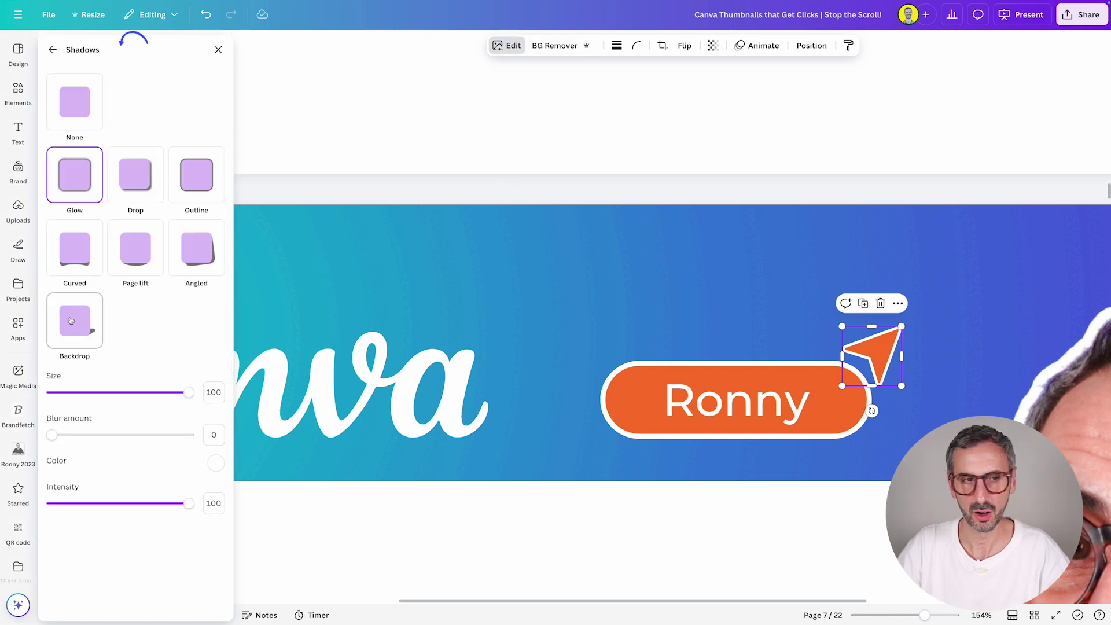
pyautogui.press('Escape')
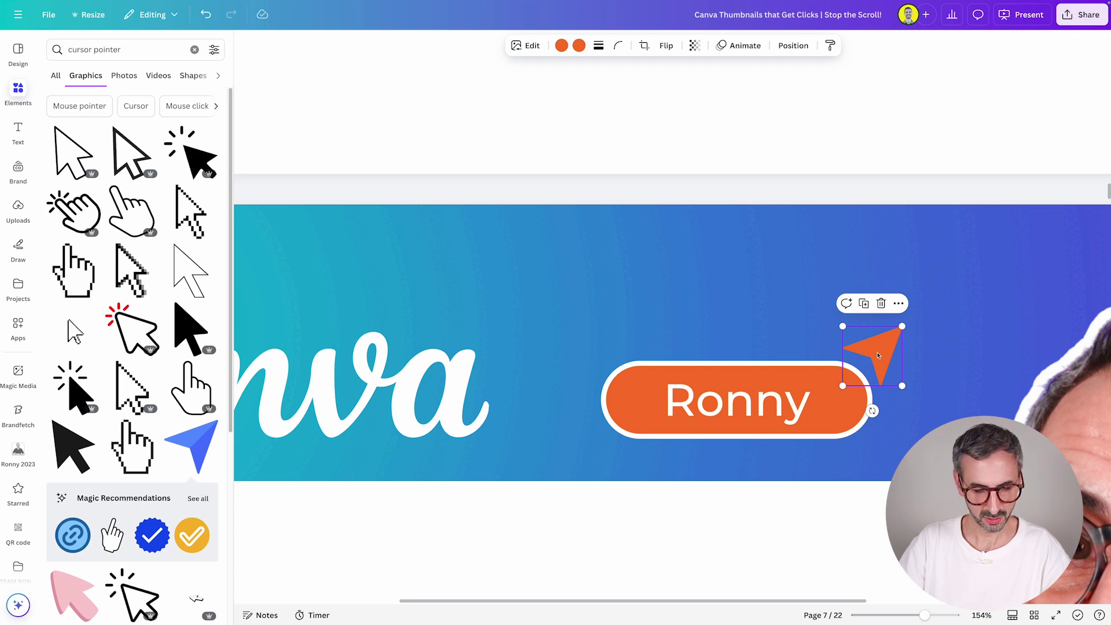
# - Duplicate the orange pointer and move one copy up and to the left of the other
pyautogui.hotkey('ctrl', 'c')
pyautogui.hotkey('ctrl', 'v')
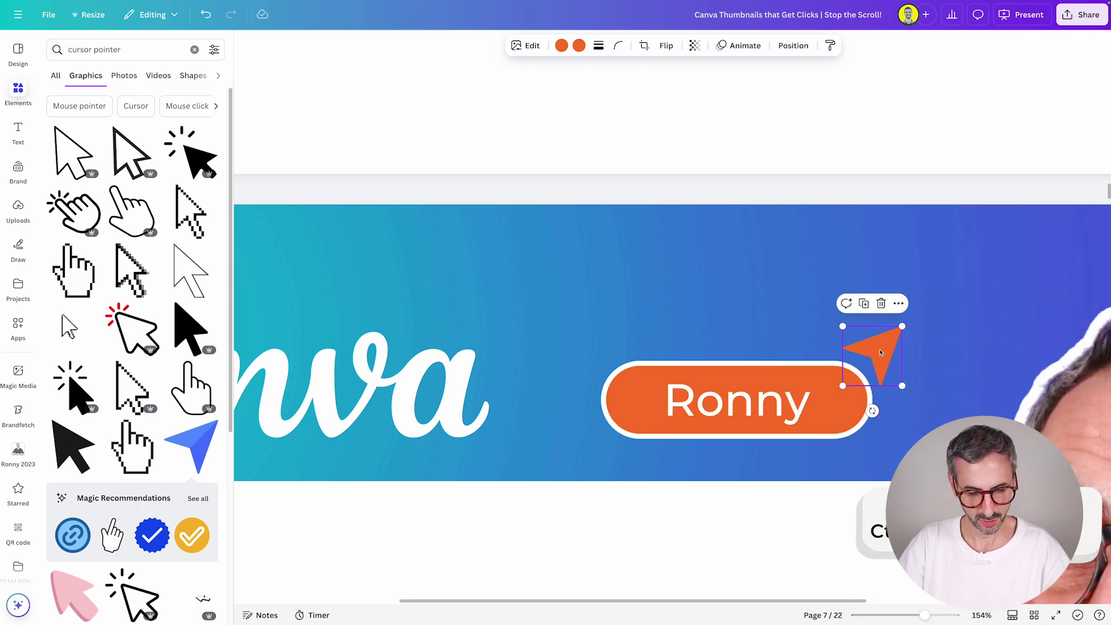
pyautogui.moveTo(882, 359); pyautogui.dragTo(827, 320)
# - Recolour both halves of the pointer beside the pill's corner to white
pyautogui.click(867, 337)
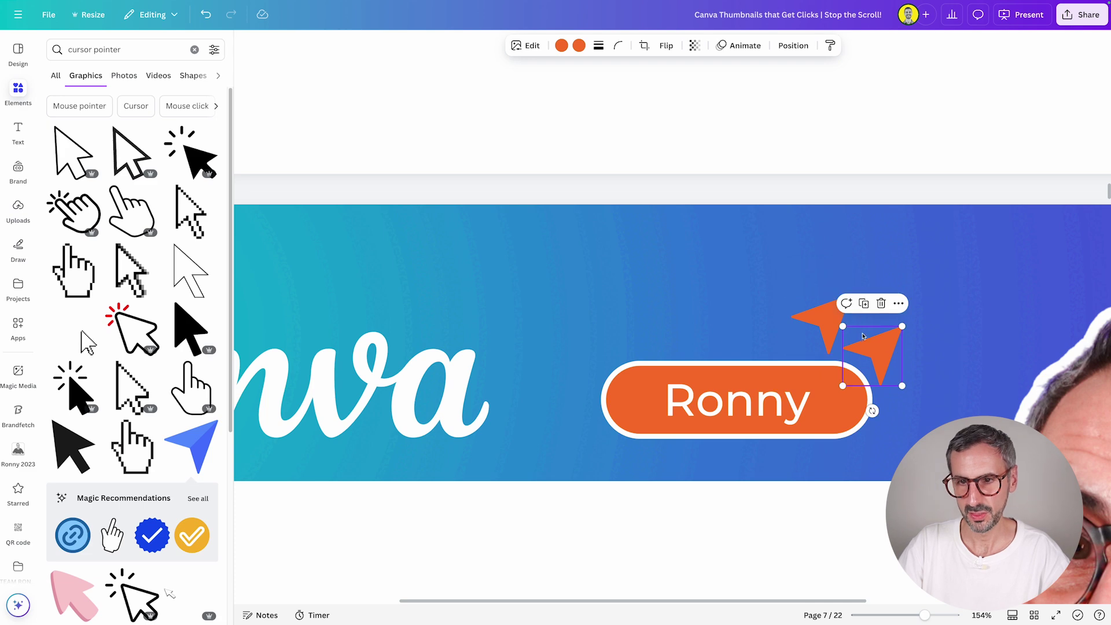
pyautogui.click(561, 46)
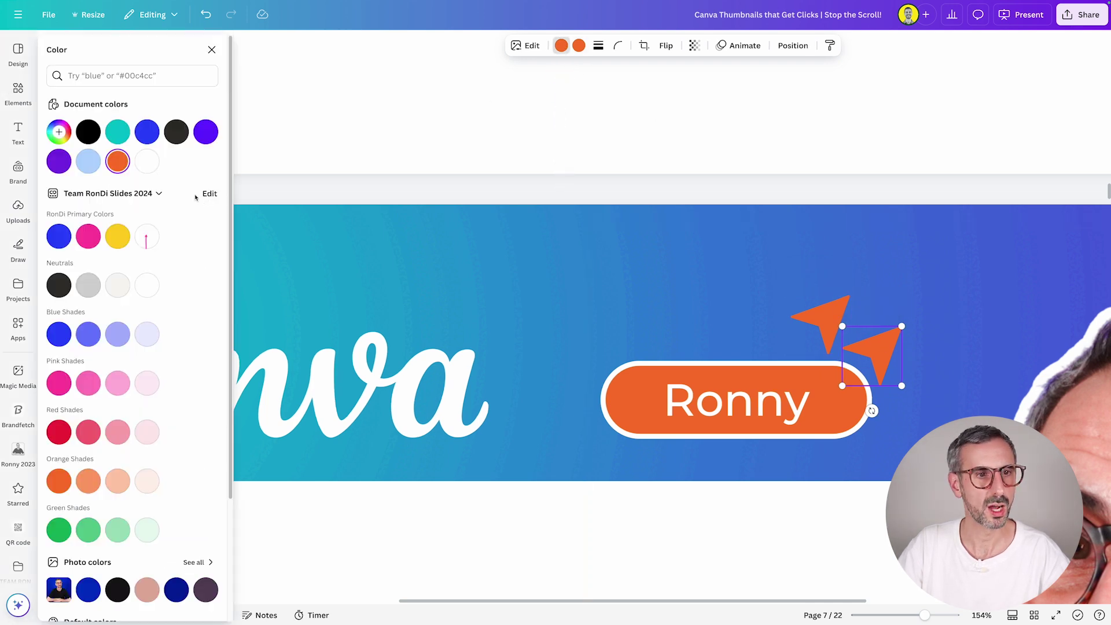
pyautogui.click(142, 160)
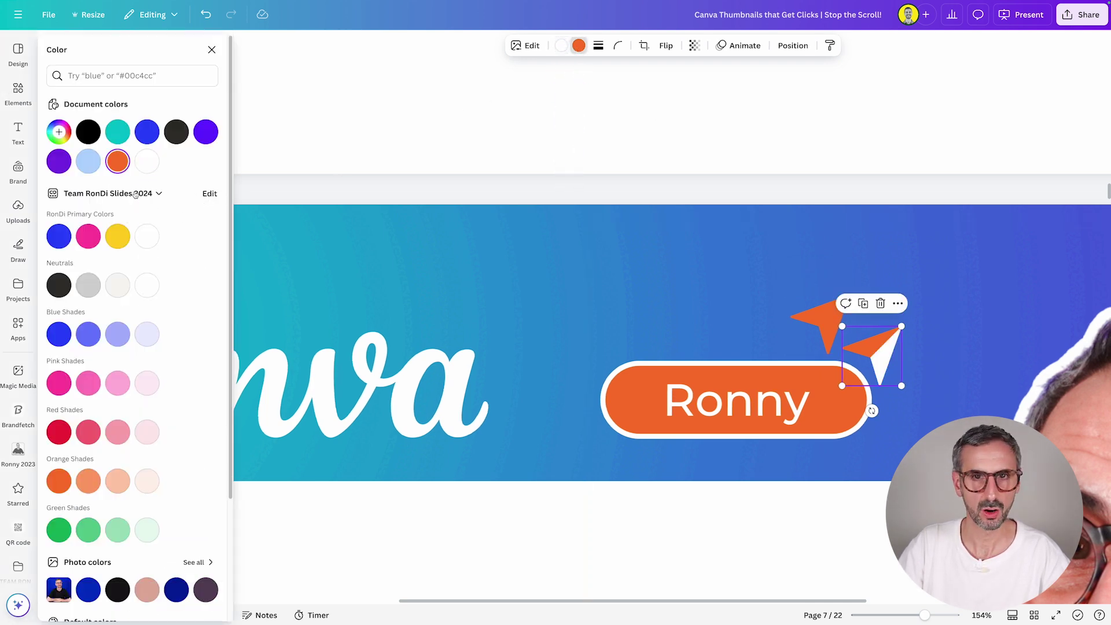
pyautogui.click(147, 161)
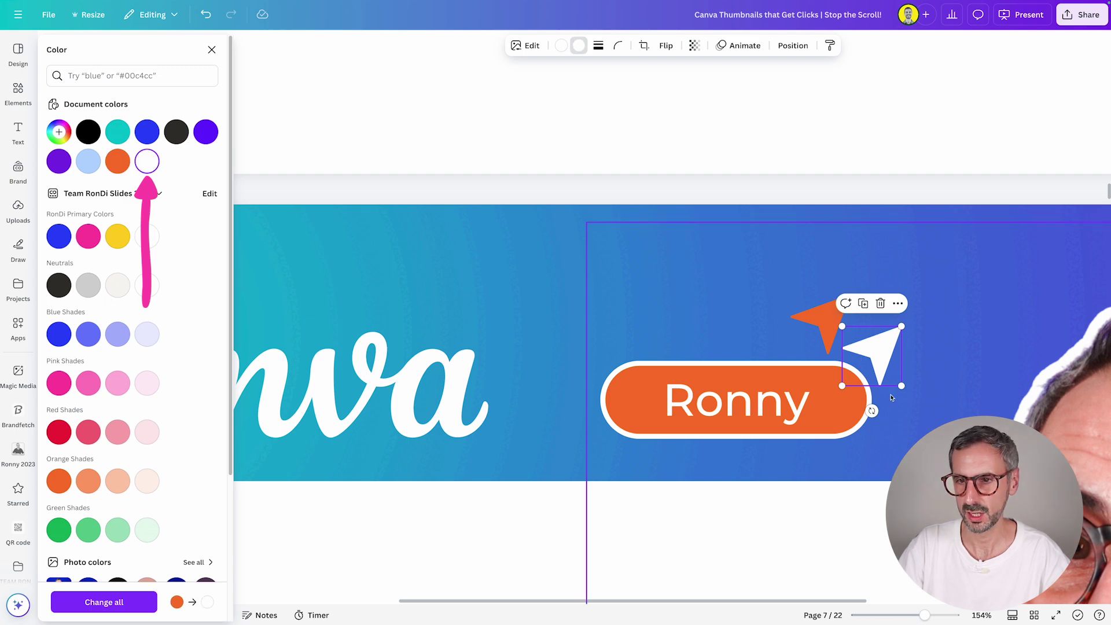
# - Enlarge the white pointer and move the orange pointer onto it so the white forms an outline
pyautogui.moveTo(905, 326); pyautogui.dragTo(914, 319)
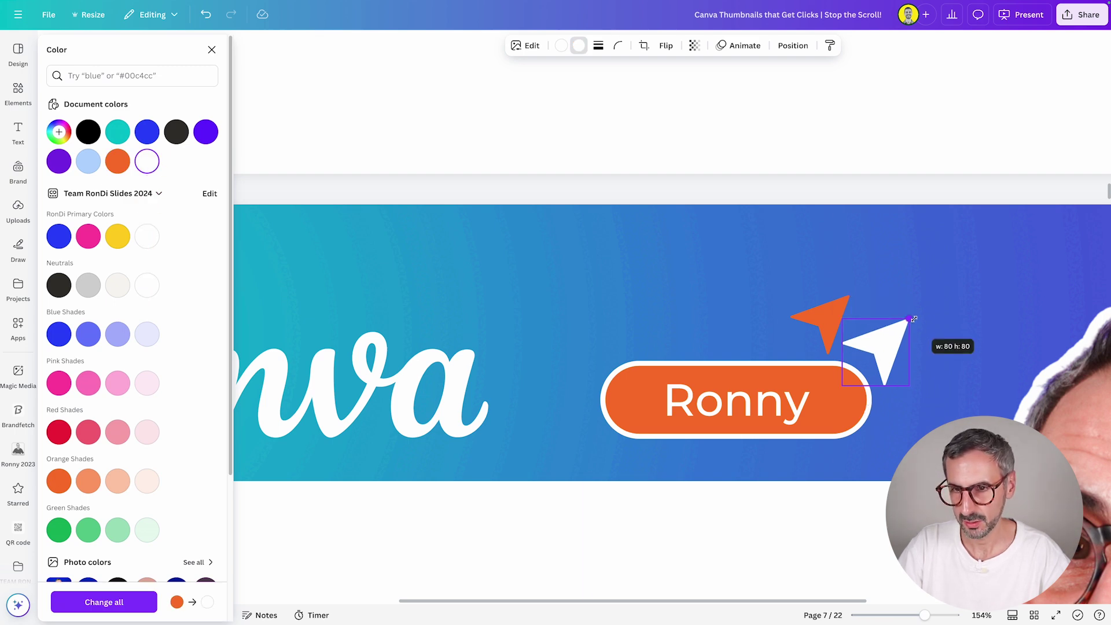
pyautogui.moveTo(828, 318)
pyautogui.mouseDown()
pyautogui.moveTo(851, 319)
pyautogui.moveTo(883, 345)
pyautogui.moveTo(837, 315)
pyautogui.mouseUp()
pyautogui.click(898, 348)
pyautogui.moveTo(909, 319); pyautogui.dragTo(914, 314)
pyautogui.moveTo(816, 324); pyautogui.dragTo(868, 340)
pyautogui.click(913, 316)
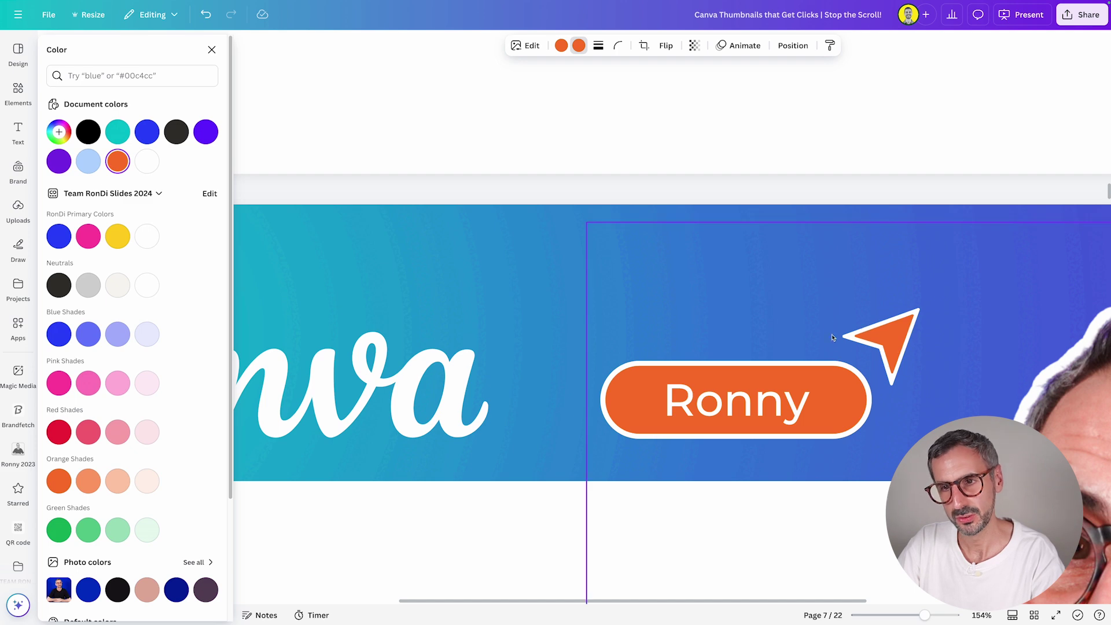
# - Select the white and orange pointers together and align them to each other's middle and center
pyautogui.click(847, 340)
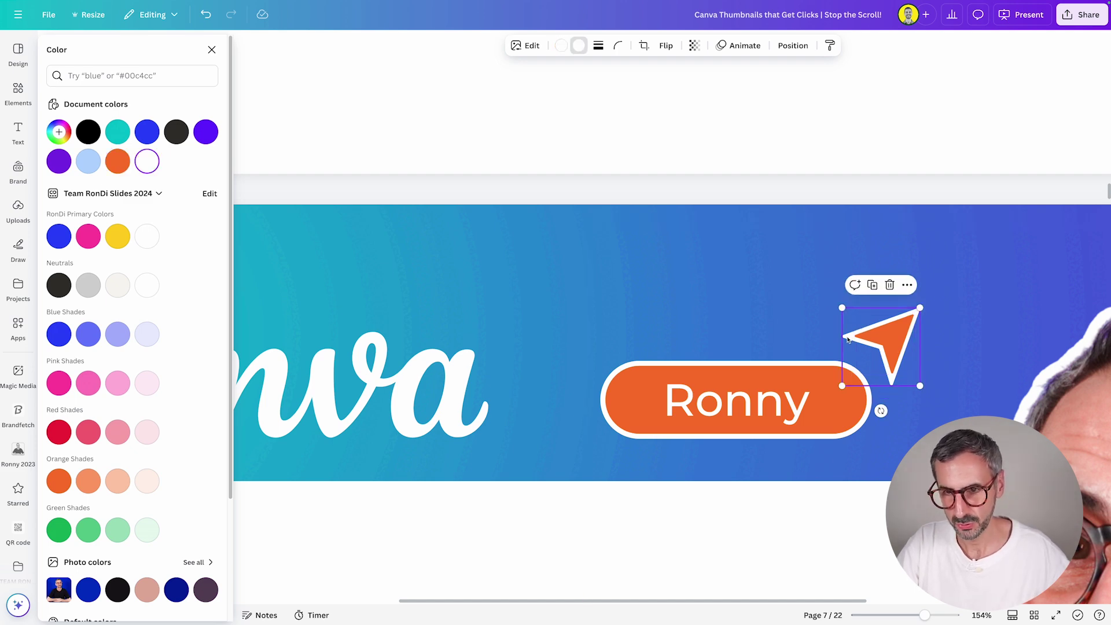
pyautogui.keyDown('shift'); pyautogui.click(885, 340); pyautogui.keyUp('shift')
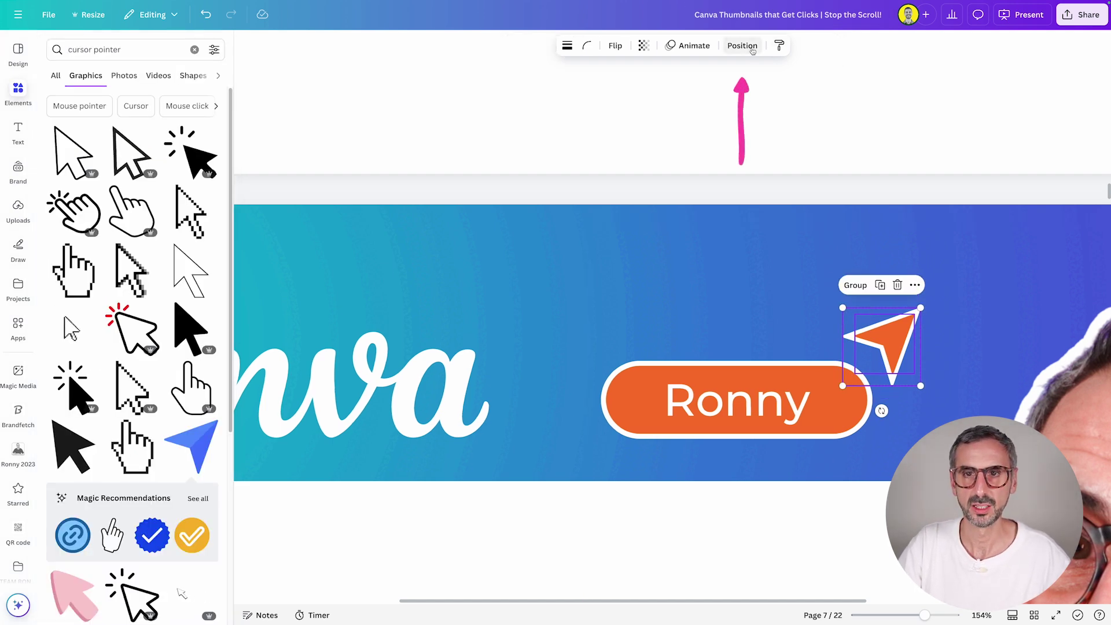
pyautogui.click(742, 45)
pyautogui.click(90, 210)
pyautogui.click(181, 211)
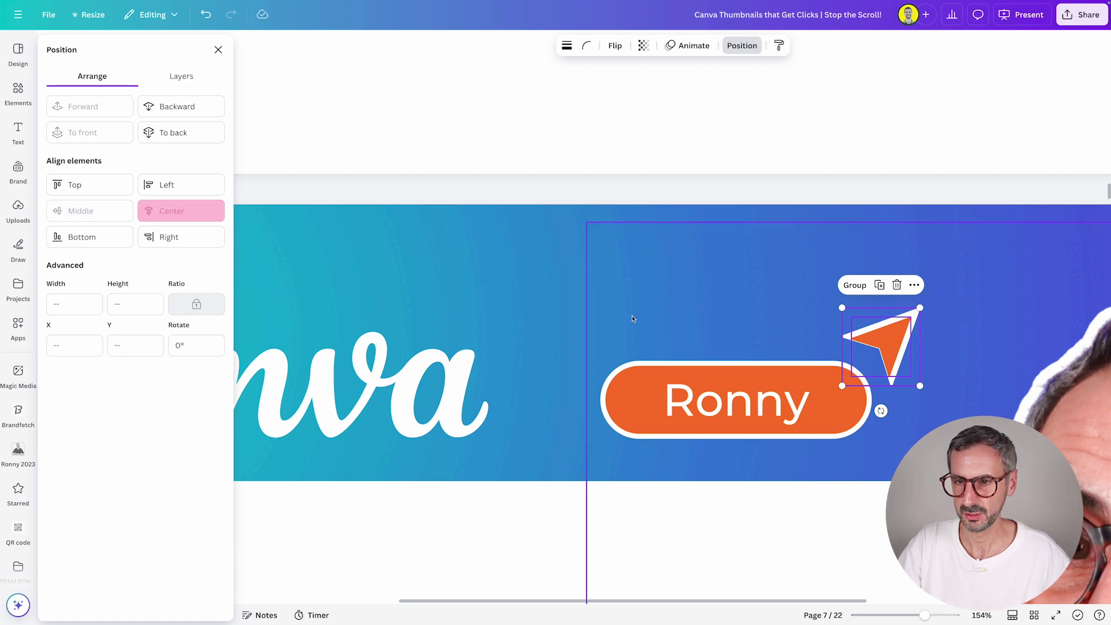
pyautogui.click(473, 293)
# - Nudge the orange pointer to X 1090.9 px and Y 130.9 px to even out its white outline
pyautogui.click(883, 342)
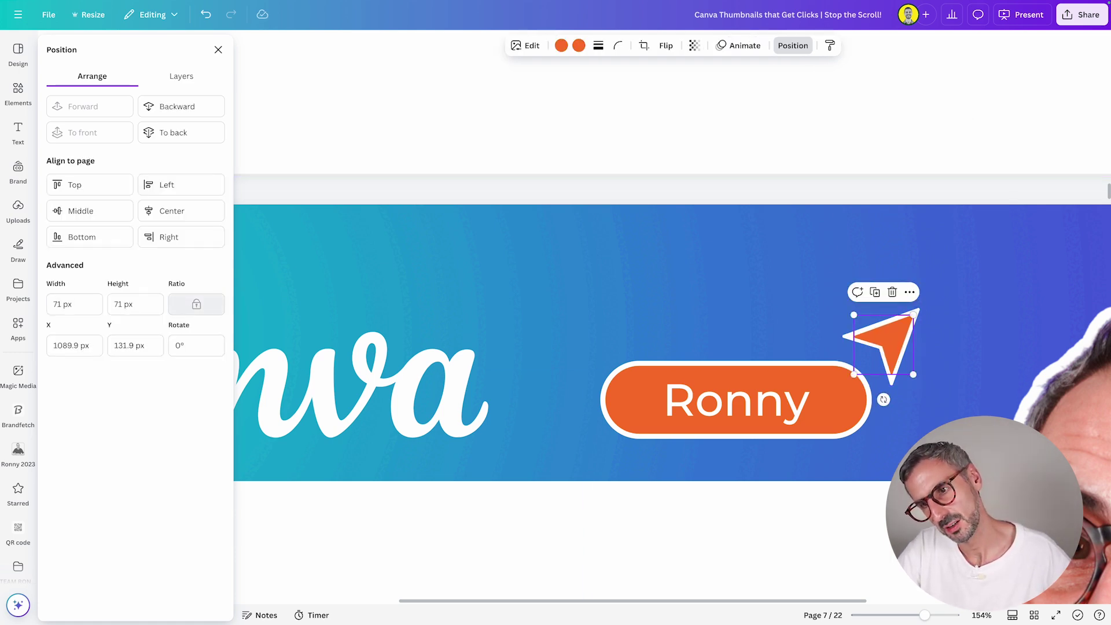
pyautogui.press('Left')
pyautogui.press('Up')
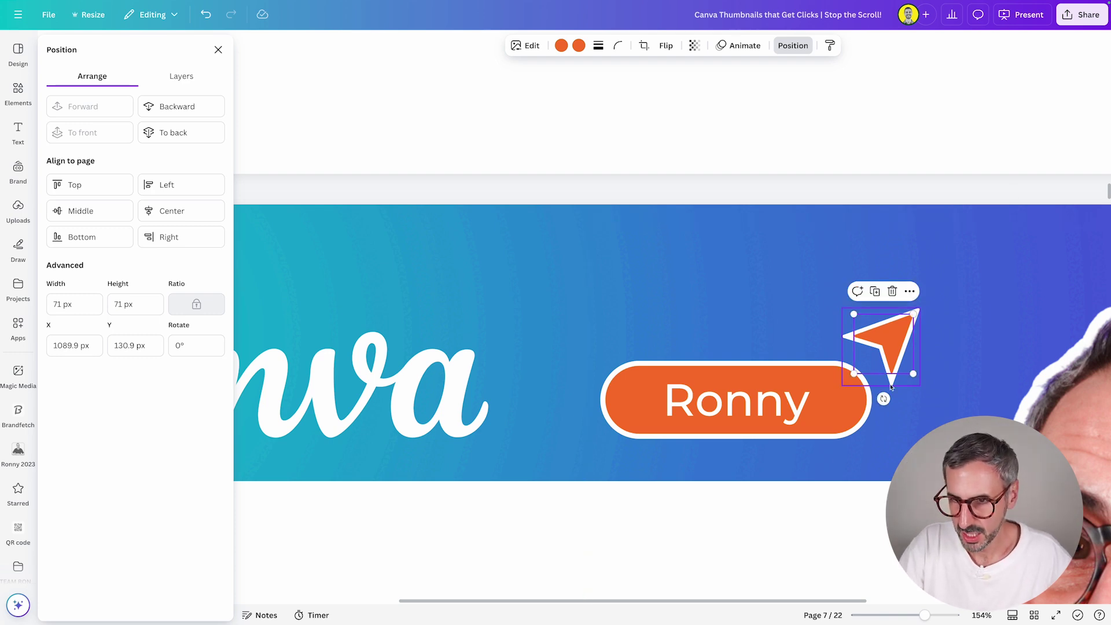
pyautogui.click(950, 367)
pyautogui.click(900, 341)
pyautogui.press('Right')
pyautogui.press('Down')
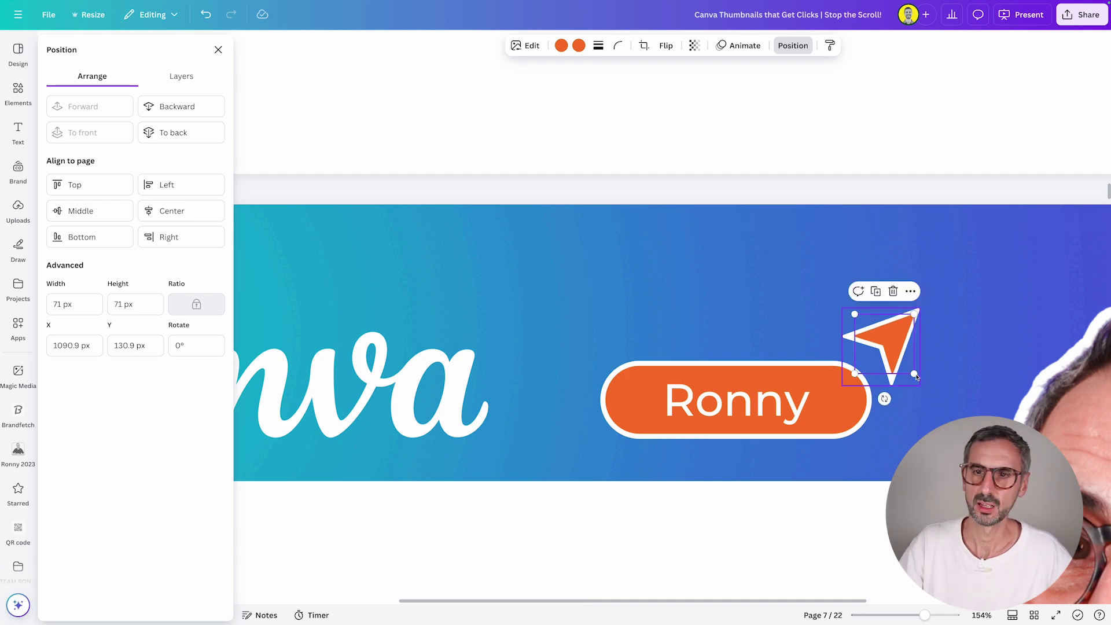
pyautogui.click(935, 131)
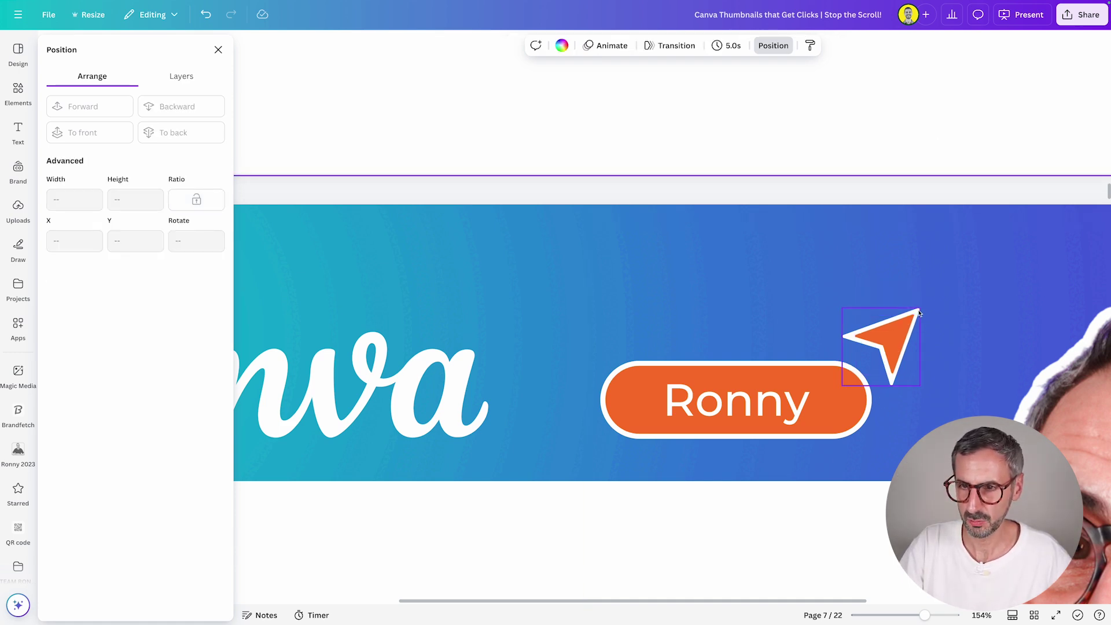
# - Group the orange and white pointers, then shrink the pair to about 57 px and rotate it about -10.6° at the name pill's corner
pyautogui.click(918, 312)
pyautogui.keyDown('shift'); pyautogui.click(900, 334); pyautogui.keyUp('shift')
pyautogui.moveTo(921, 308); pyautogui.dragTo(876, 345)
pyautogui.moveTo(863, 396); pyautogui.dragTo(874, 410)
pyautogui.click(845, 299)
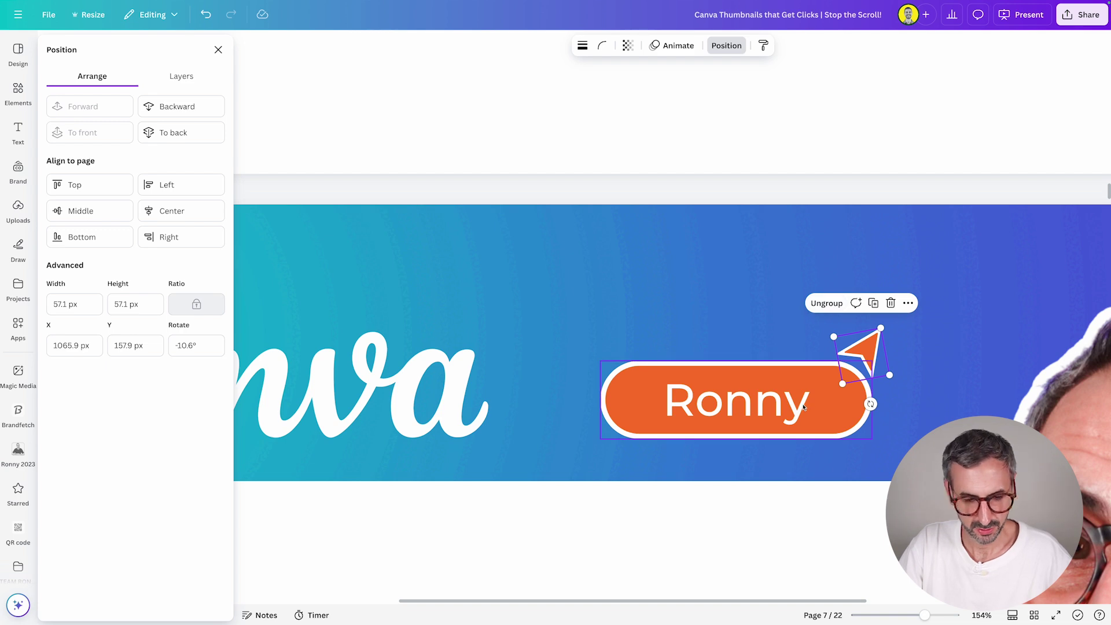
# - Group the pointer with the orange name pill and shift the group to about X 738 px and Y 83.2 px
pyautogui.keyDown('shift'); pyautogui.click(803, 407); pyautogui.keyUp('shift')
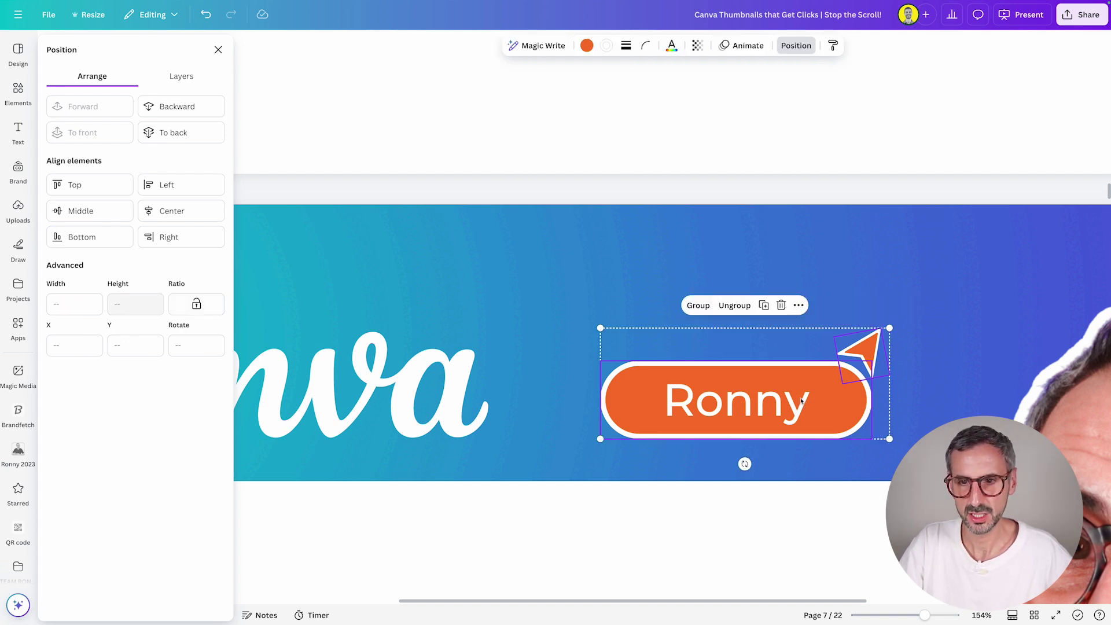
pyautogui.click(701, 305)
pyautogui.moveTo(748, 412); pyautogui.dragTo(707, 359)
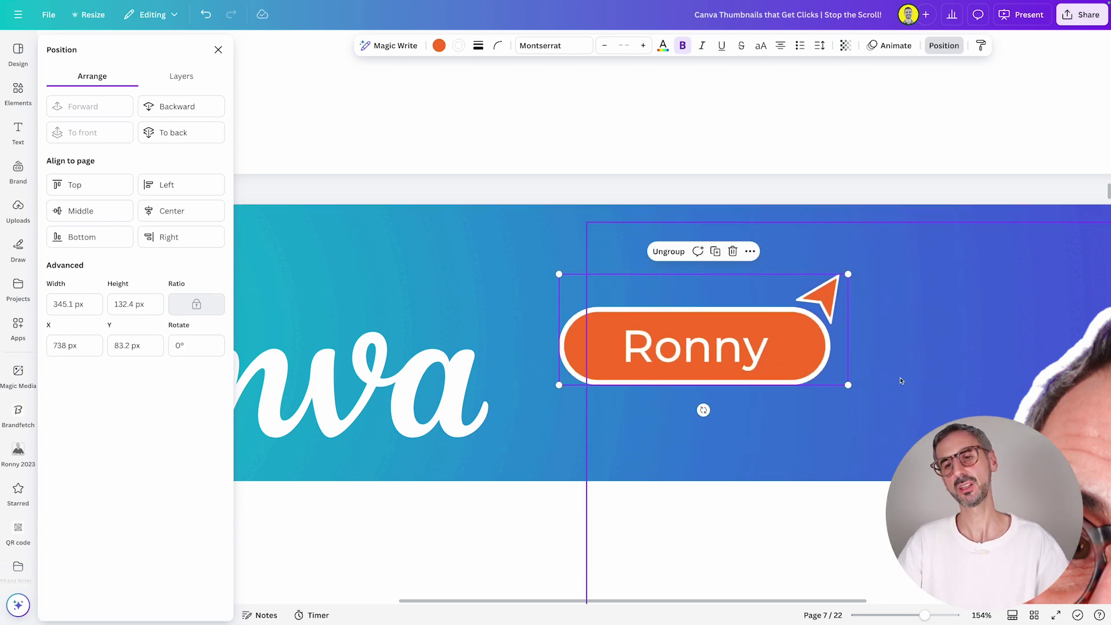
# - Position the grouped name label and pointer on the portrait's black shirt, with the pointer beside the neck
pyautogui.moveTo(924, 615); pyautogui.dragTo(919, 615)
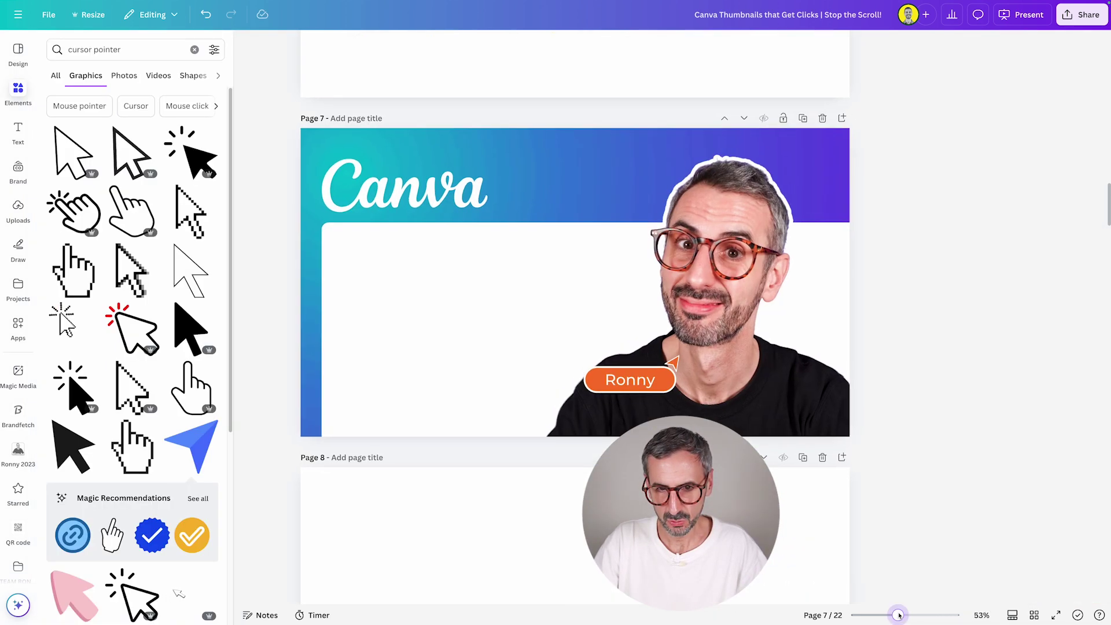
pyautogui.moveTo(898, 615); pyautogui.dragTo(903, 615)
pyautogui.scroll(2, 936, 514)
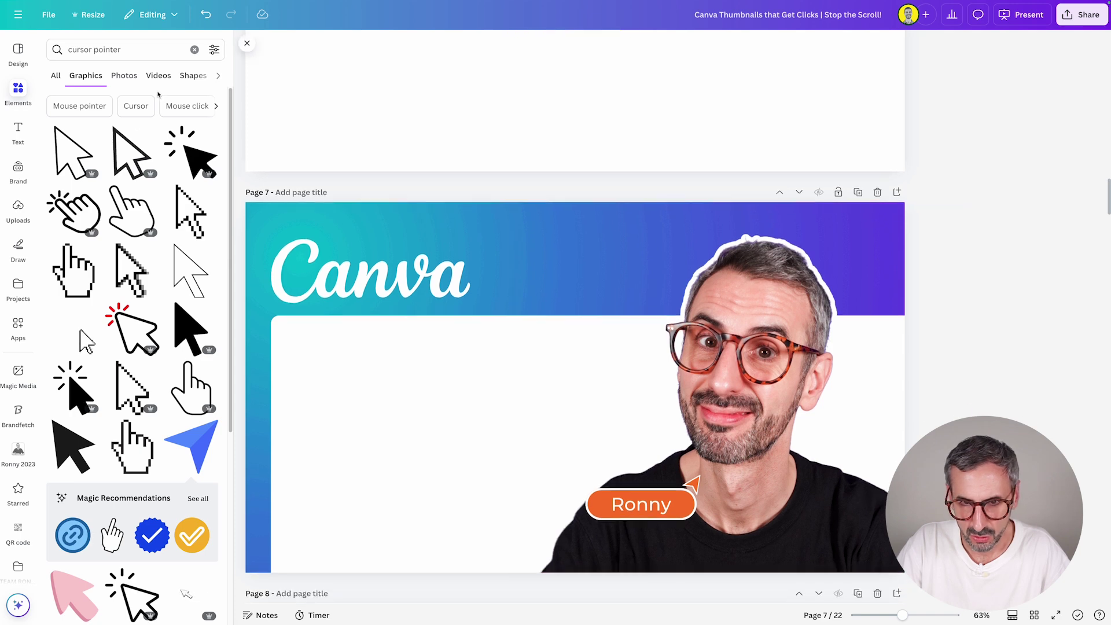
pyautogui.click(247, 43)
pyautogui.scroll(-2, 583, 186)
pyautogui.click(661, 436)
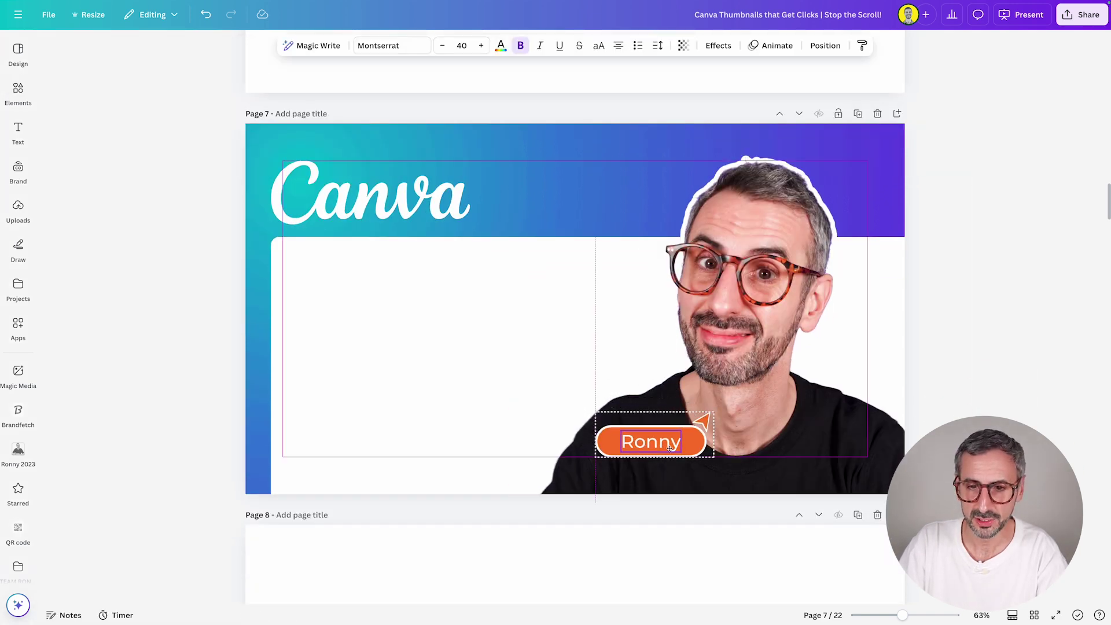
pyautogui.moveTo(661, 435)
pyautogui.mouseDown()
pyautogui.moveTo(674, 435)
pyautogui.moveTo(656, 445)
pyautogui.moveTo(667, 445)
pyautogui.mouseUp()
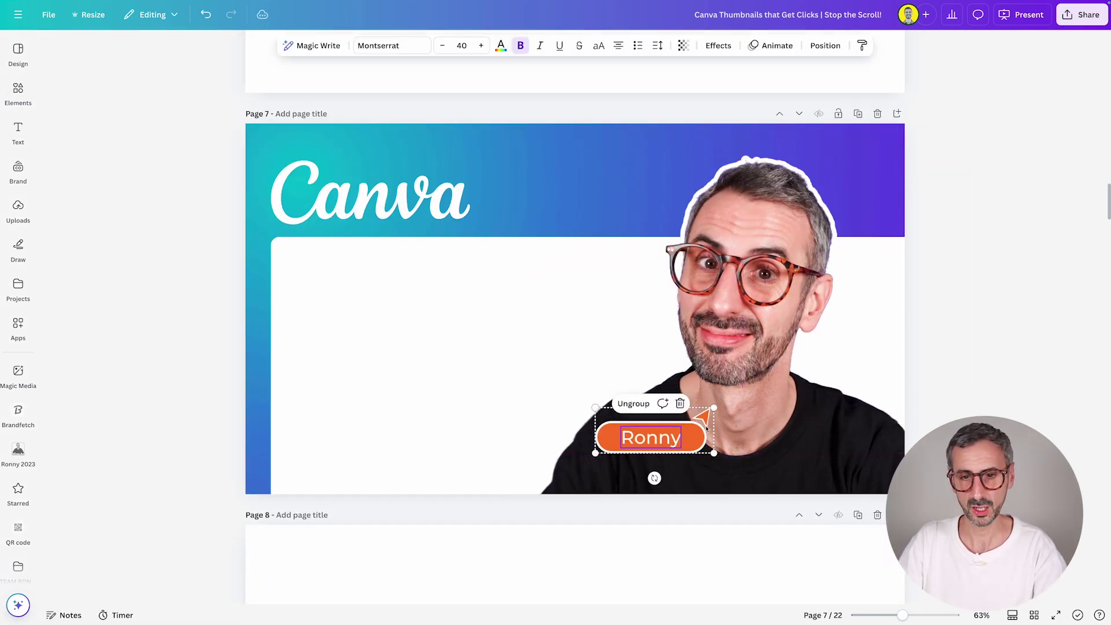
pyautogui.click(761, 461)
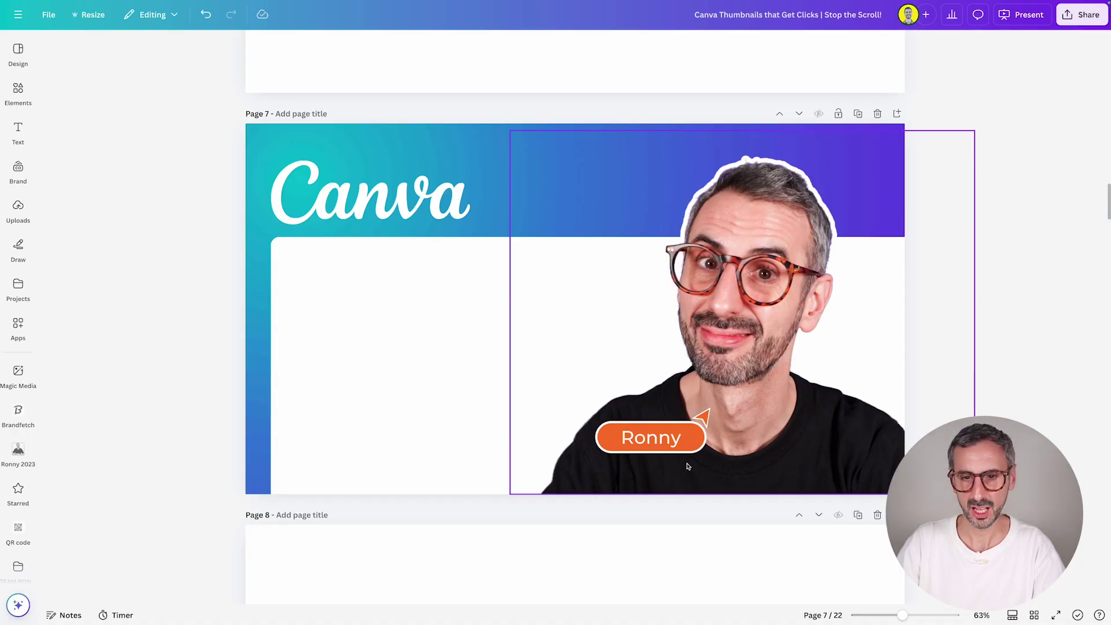
# - Fine-tune the name label group's place on the portrait by shifting it slightly up and left over the shoulder
pyautogui.click(674, 438)
pyautogui.moveTo(674, 438); pyautogui.dragTo(675, 430)
pyautogui.click(932, 463)
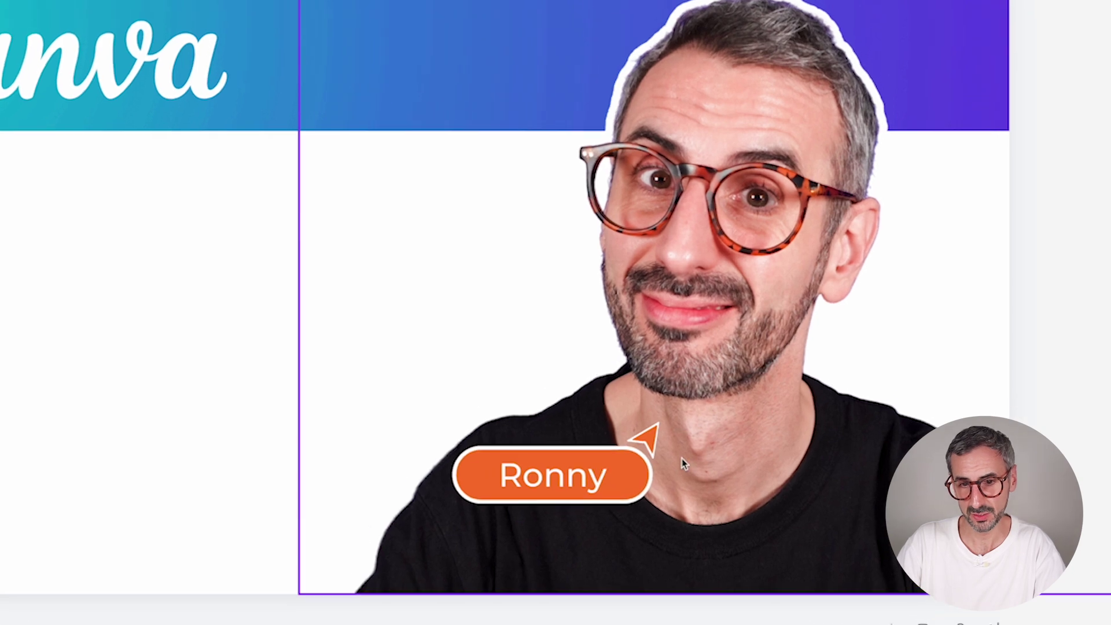
pyautogui.click(672, 443)
pyautogui.click(447, 445)
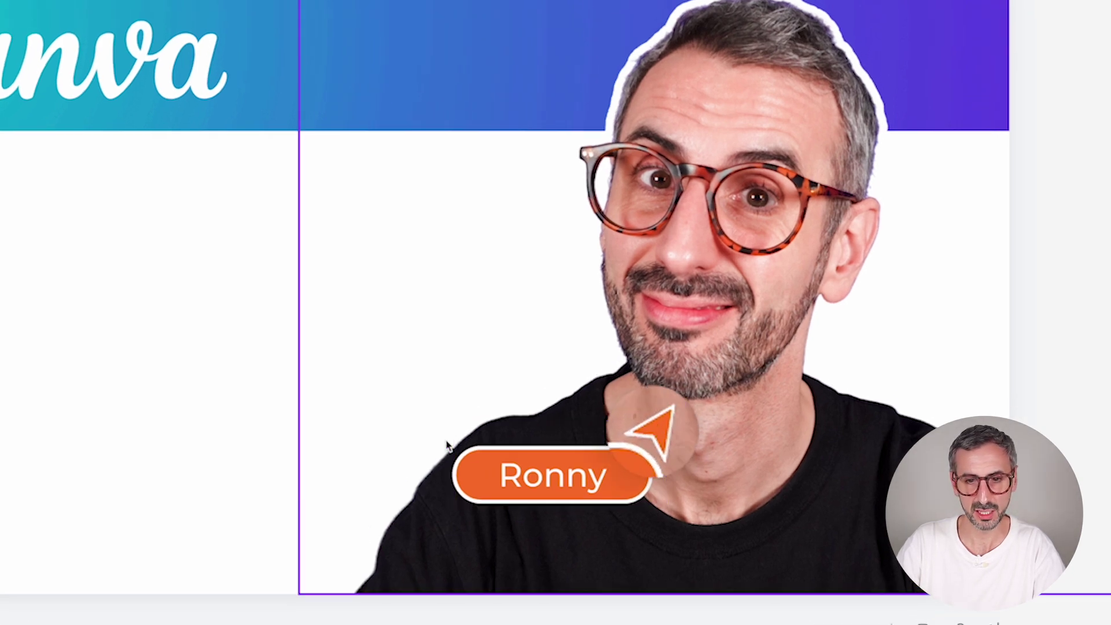
pyautogui.click(649, 445)
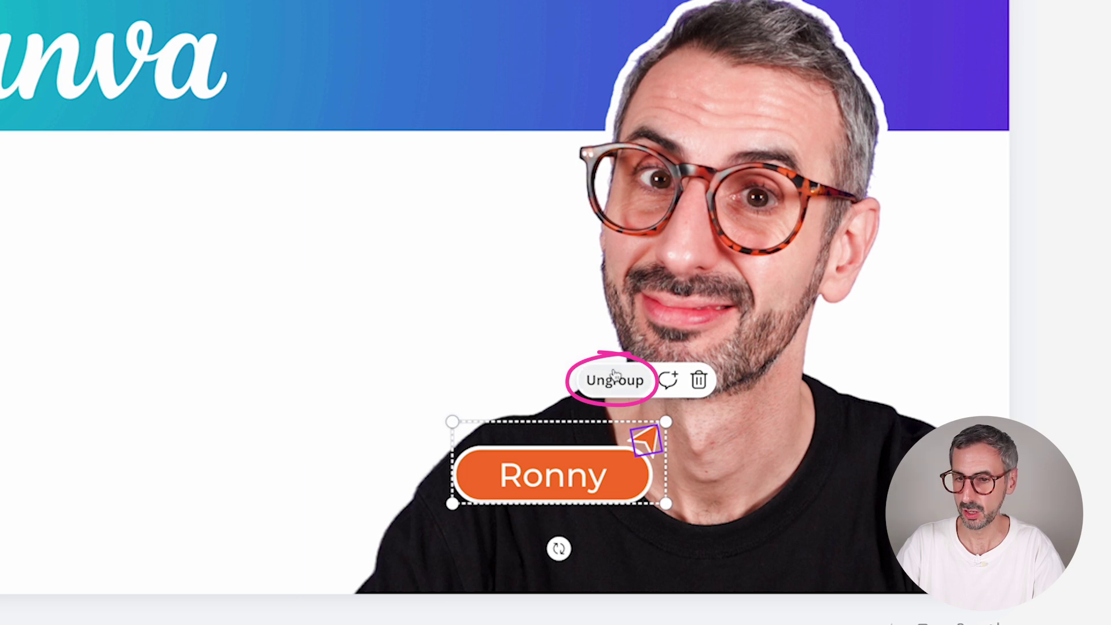
pyautogui.moveTo(644, 439); pyautogui.dragTo(657, 429)
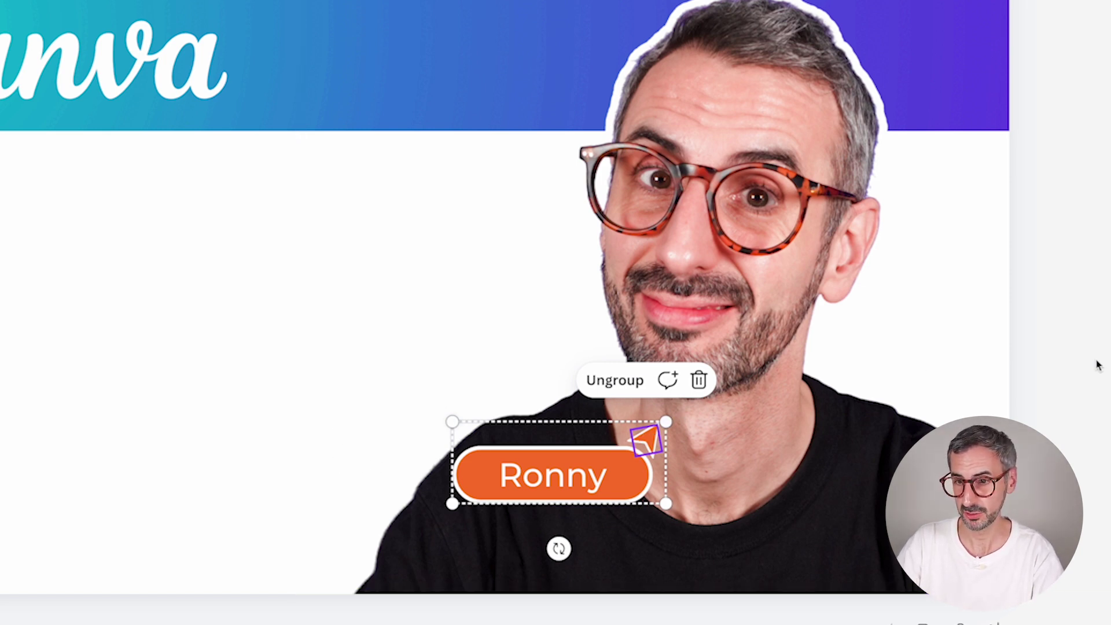
pyautogui.click(1059, 369)
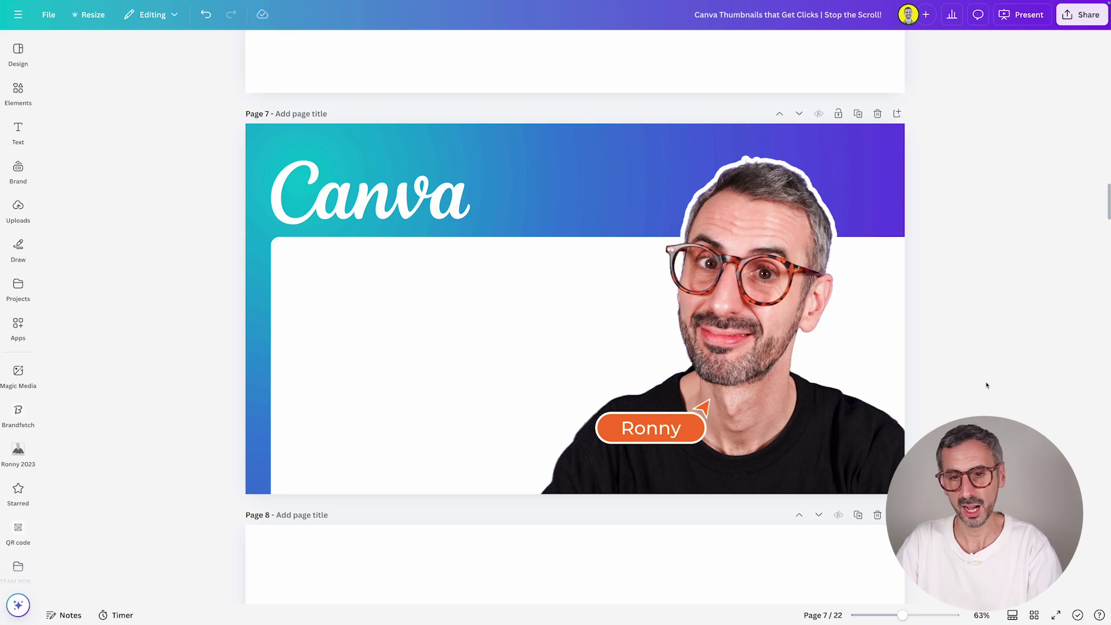
pyautogui.moveTo(668, 437); pyautogui.dragTo(658, 427)
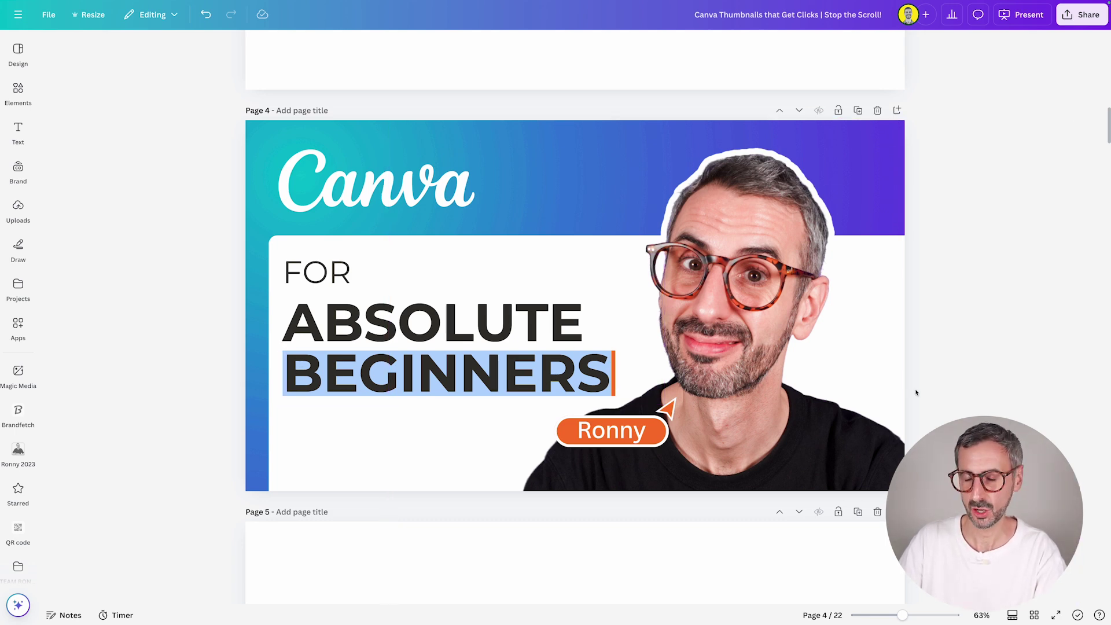
# - Add a Heading text box to page 7 and place it on the white panel beside the portrait's face
pyautogui.scroll(-1, 916, 390)
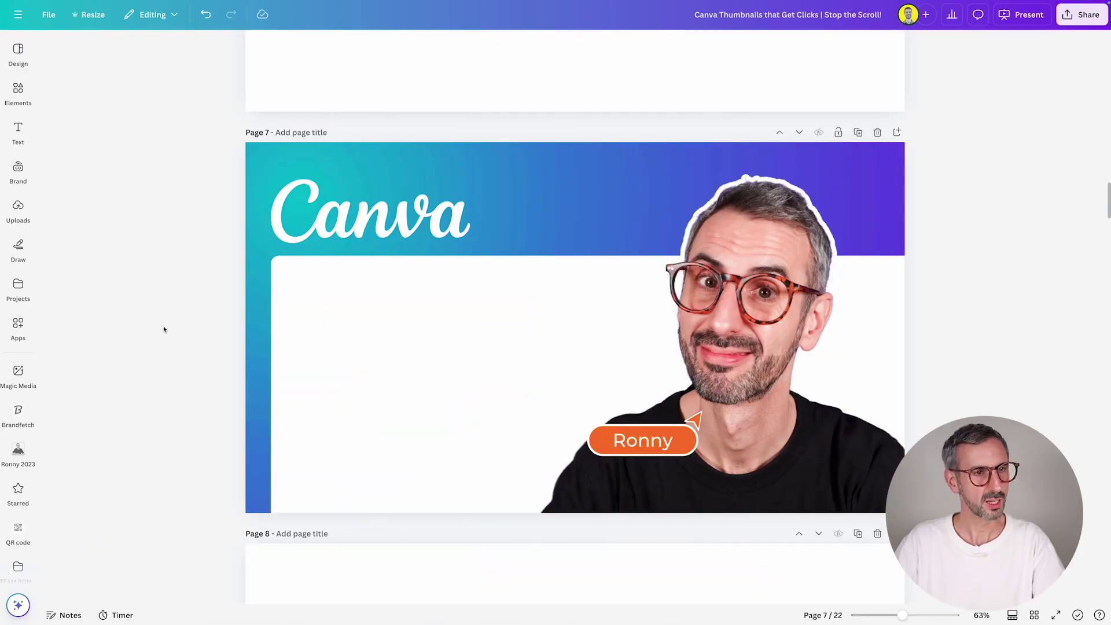
pyautogui.click(18, 131)
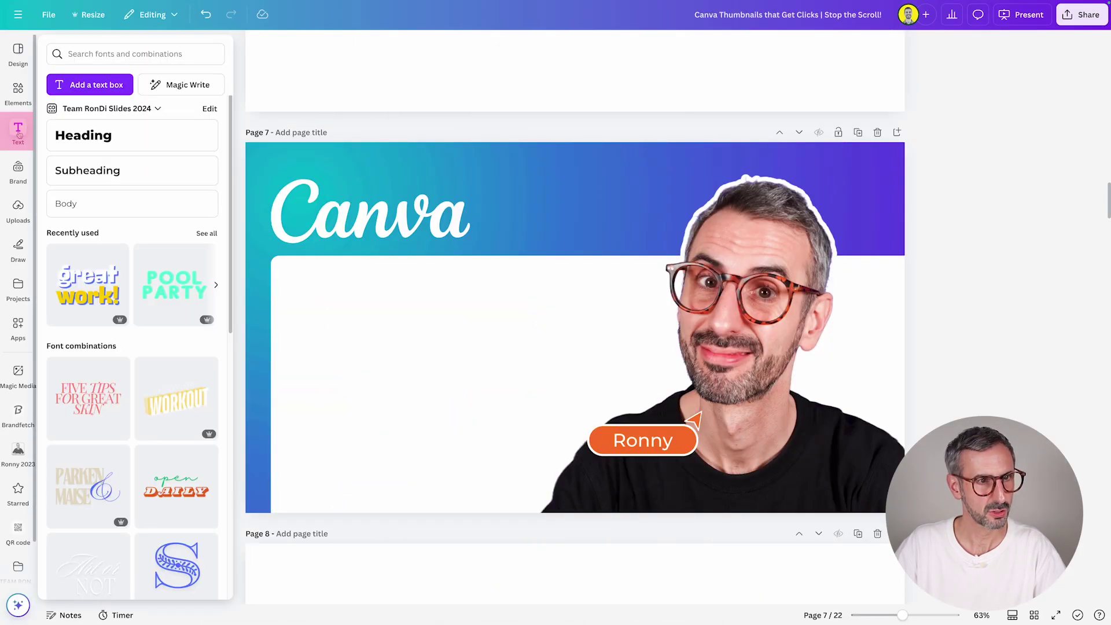
pyautogui.click(89, 137)
pyautogui.moveTo(519, 344); pyautogui.dragTo(626, 331)
pyautogui.click(417, 338)
pyautogui.click(484, 337)
pyautogui.click(484, 337)
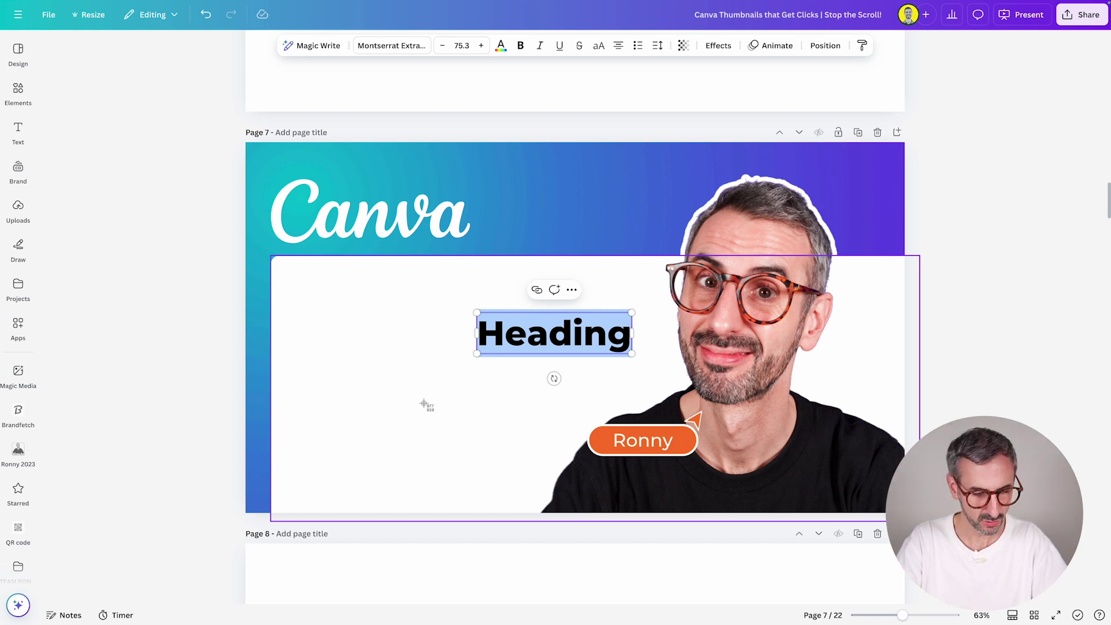
# - Capture the selected Heading text as an image, shrink it and place it on the gradient band beside the portrait's head
pyautogui.press('super+shift+4')
pyautogui.moveTo(463, 303); pyautogui.dragTo(635, 376)
pyautogui.moveTo(1051, 600); pyautogui.dragTo(355, 389)
pyautogui.moveTo(489, 356); pyautogui.dragTo(423, 436)
pyautogui.moveTo(715, 341); pyautogui.dragTo(647, 179)
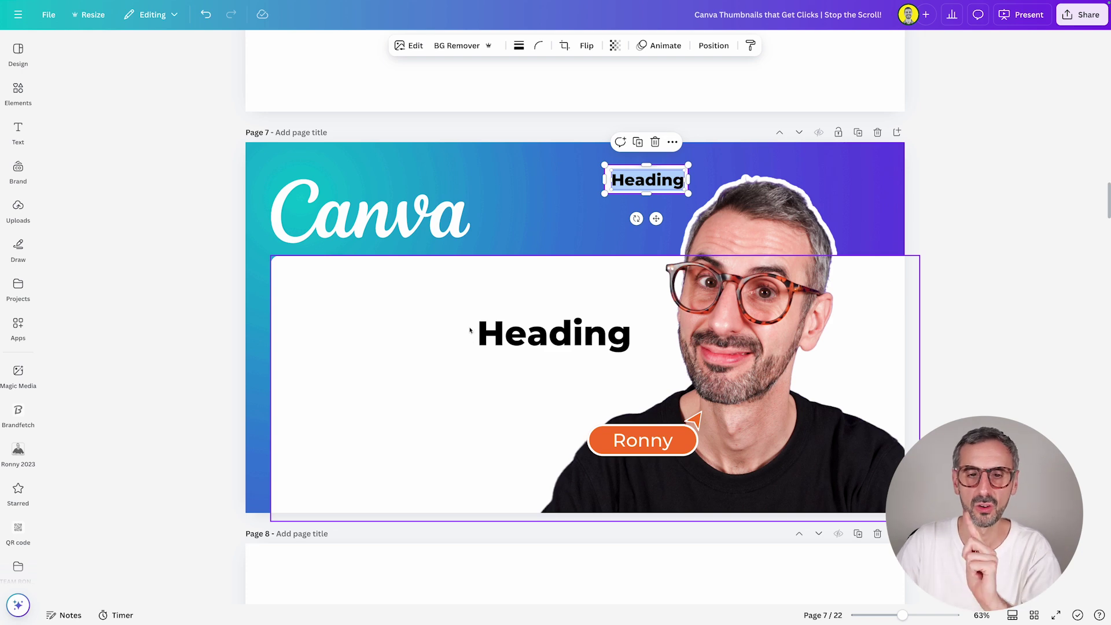
# - Move the heading text box to the white panel's upper-left area and replace its text with "FOR"
pyautogui.moveTo(534, 344); pyautogui.dragTo(348, 309)
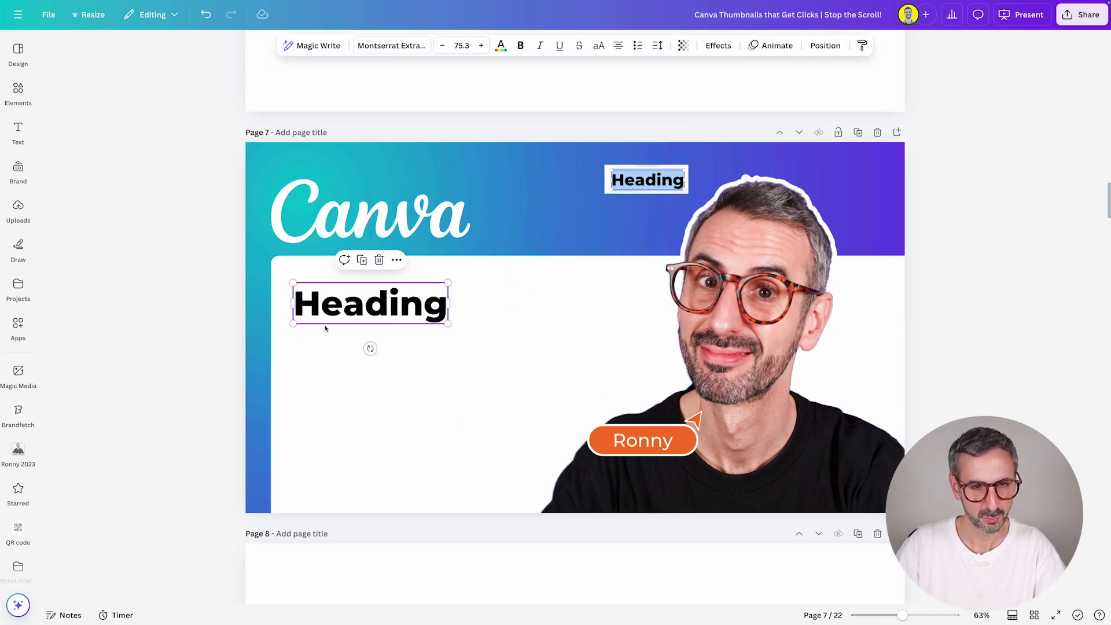
pyautogui.doubleClick(333, 304)
pyautogui.write('f')
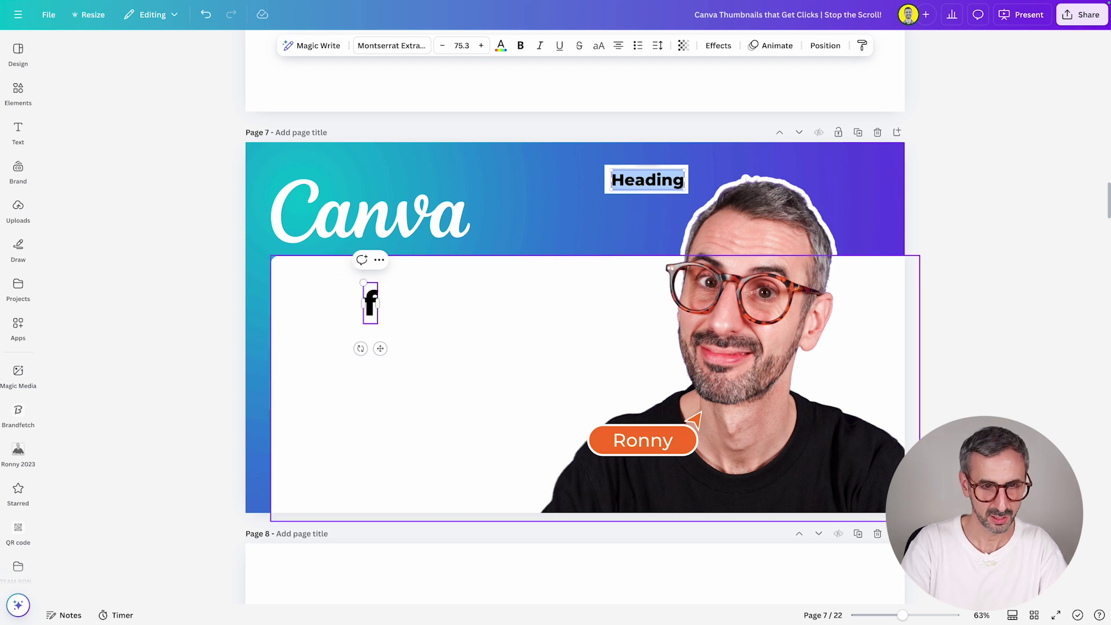
pyautogui.write('or')
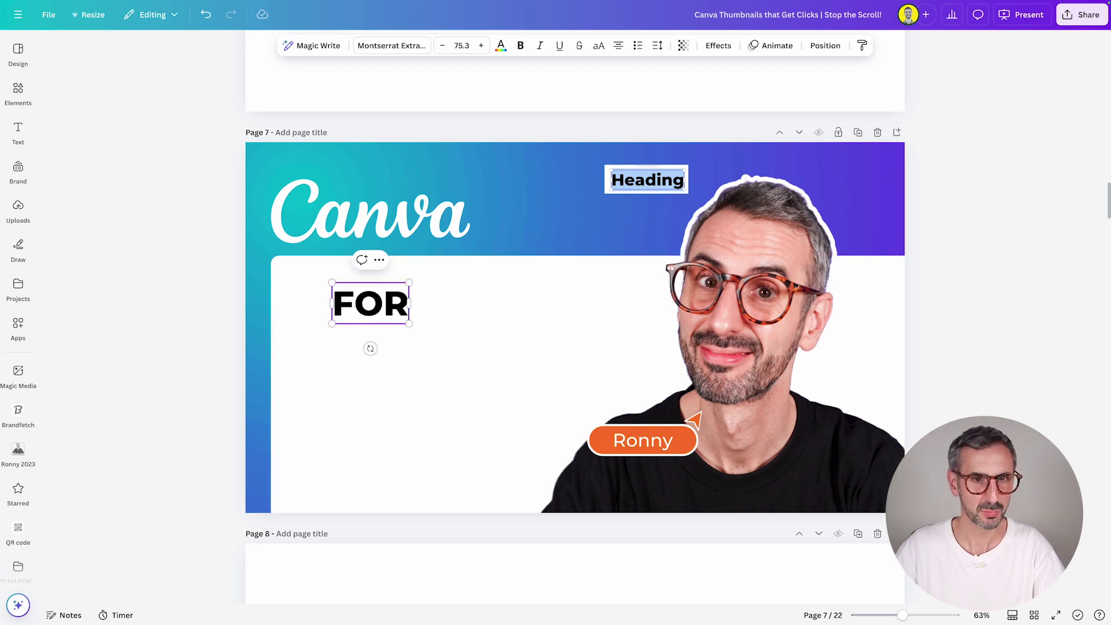
# - Reduce the FOR text and set its font size to 60
pyautogui.moveTo(409, 283); pyautogui.dragTo(383, 296)
pyautogui.click(456, 51)
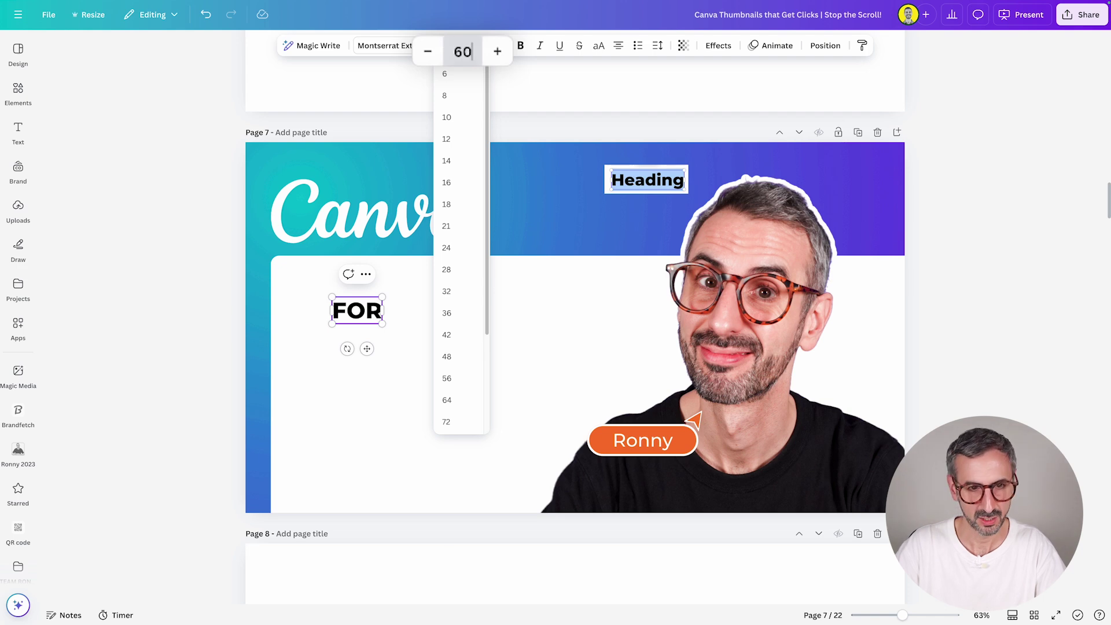
pyautogui.write('60')
pyautogui.press('Return')
# - Change the FOR text's font to Montserrat Light, trying the ExtraLight weight as well
pyautogui.click(384, 45)
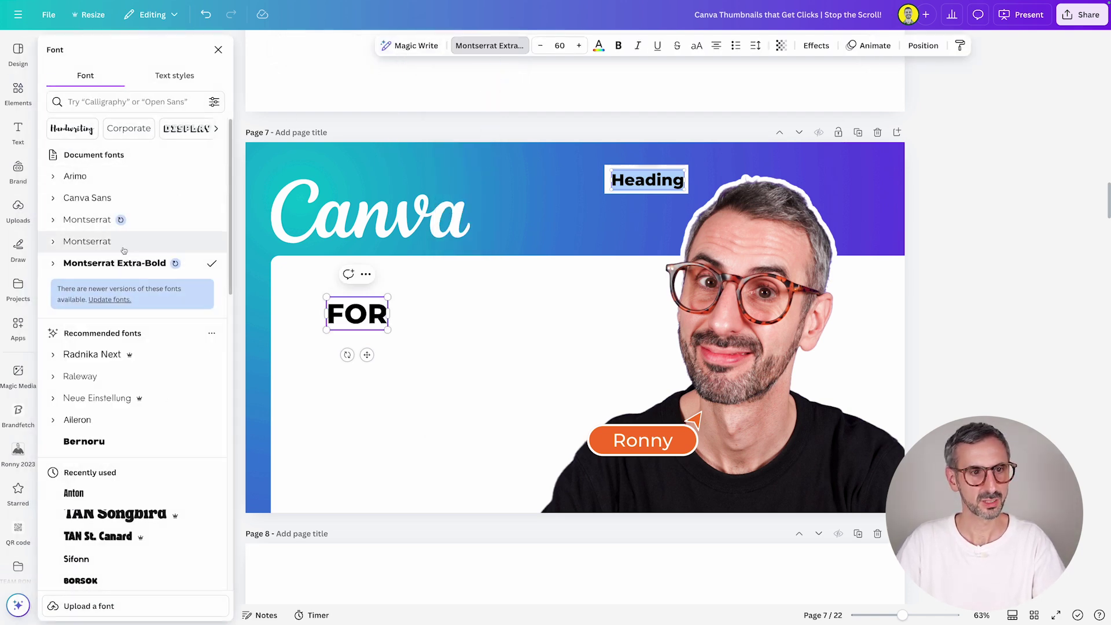
pyautogui.click(52, 241)
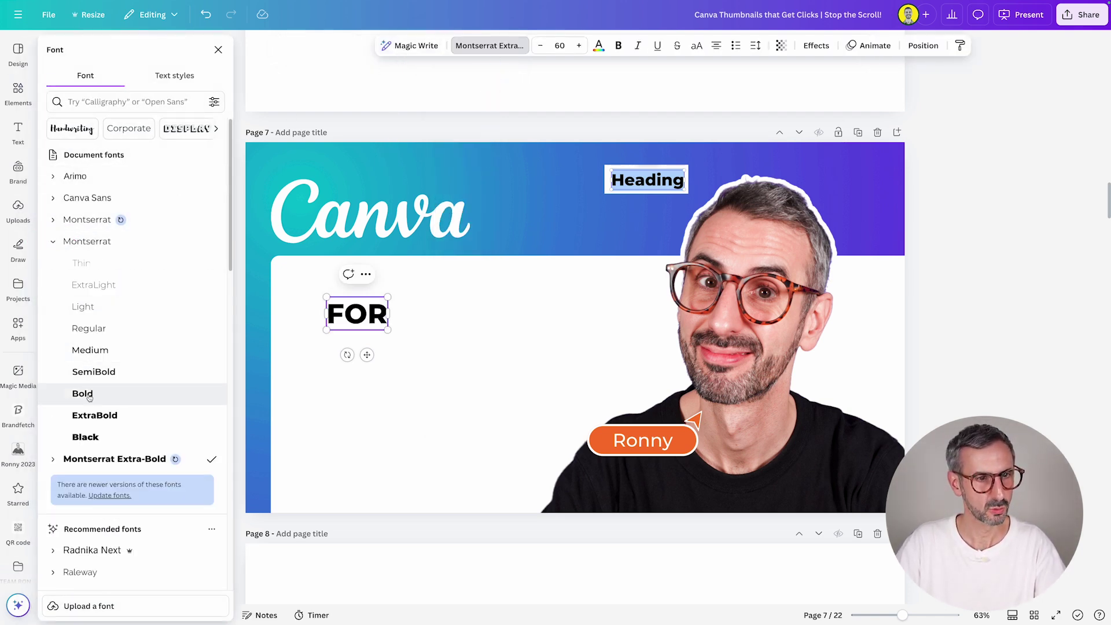
pyautogui.click(83, 307)
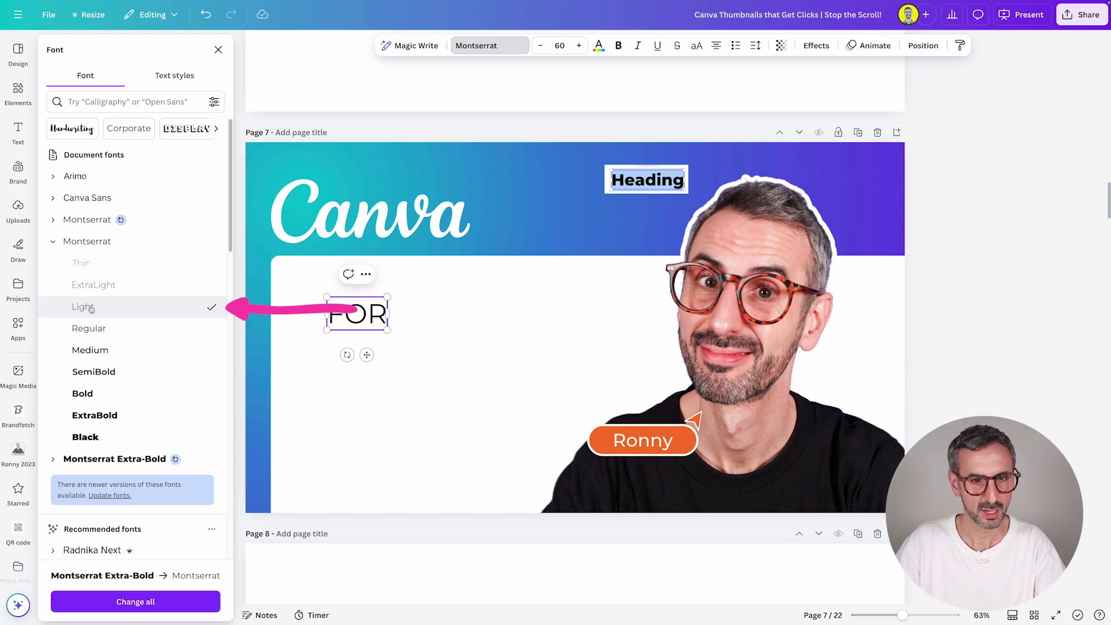
pyautogui.click(87, 285)
pyautogui.click(92, 307)
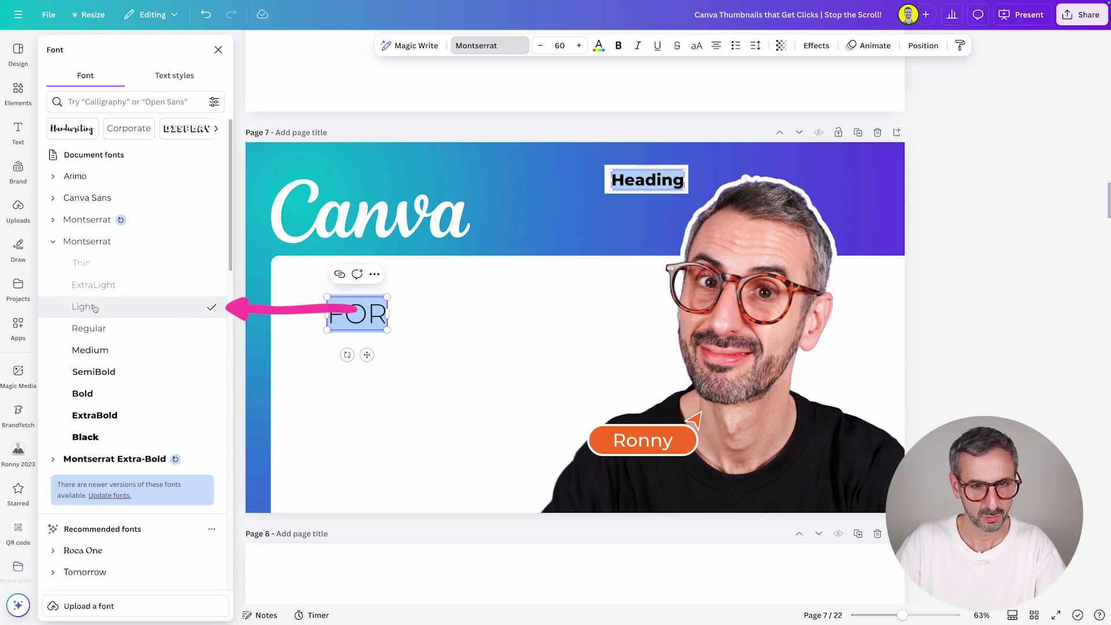
# - Move the FOR text into the white panel's upper-left corner and set its font to Montserrat Regular
pyautogui.click(432, 354)
pyautogui.click(358, 306)
pyautogui.moveTo(358, 306); pyautogui.dragTo(320, 281)
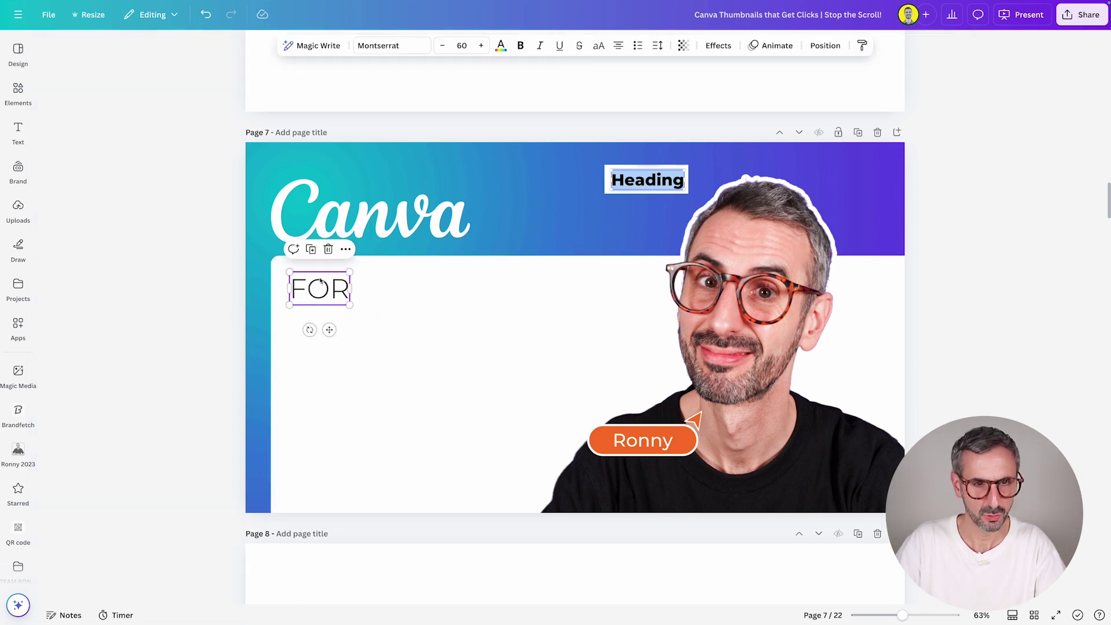
pyautogui.doubleClick(320, 282)
pyautogui.click(379, 45)
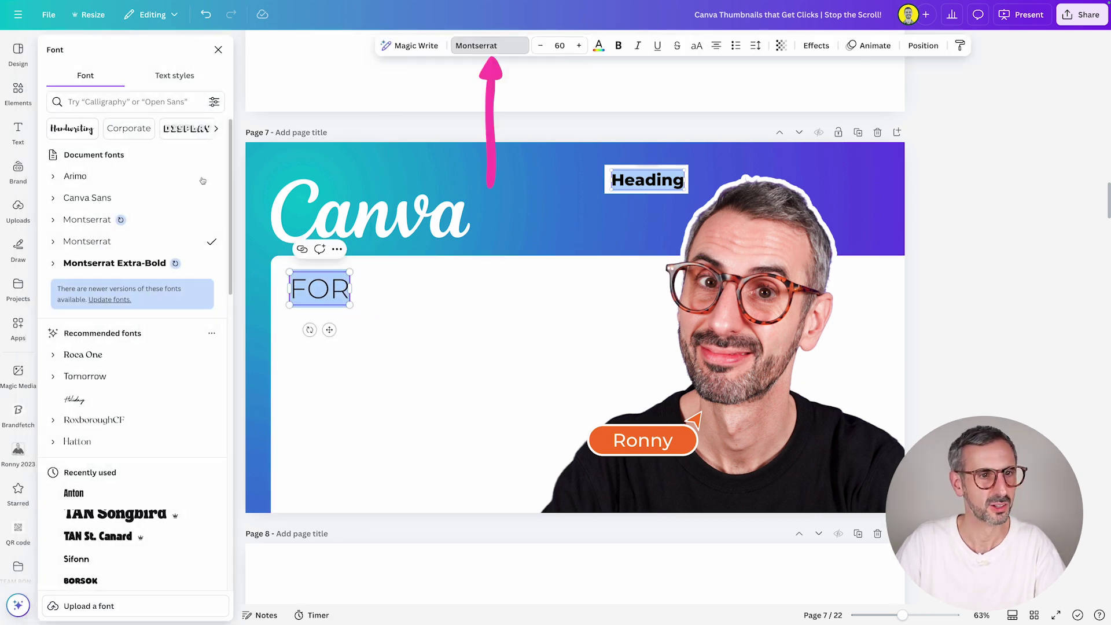
pyautogui.click(68, 246)
pyautogui.click(88, 328)
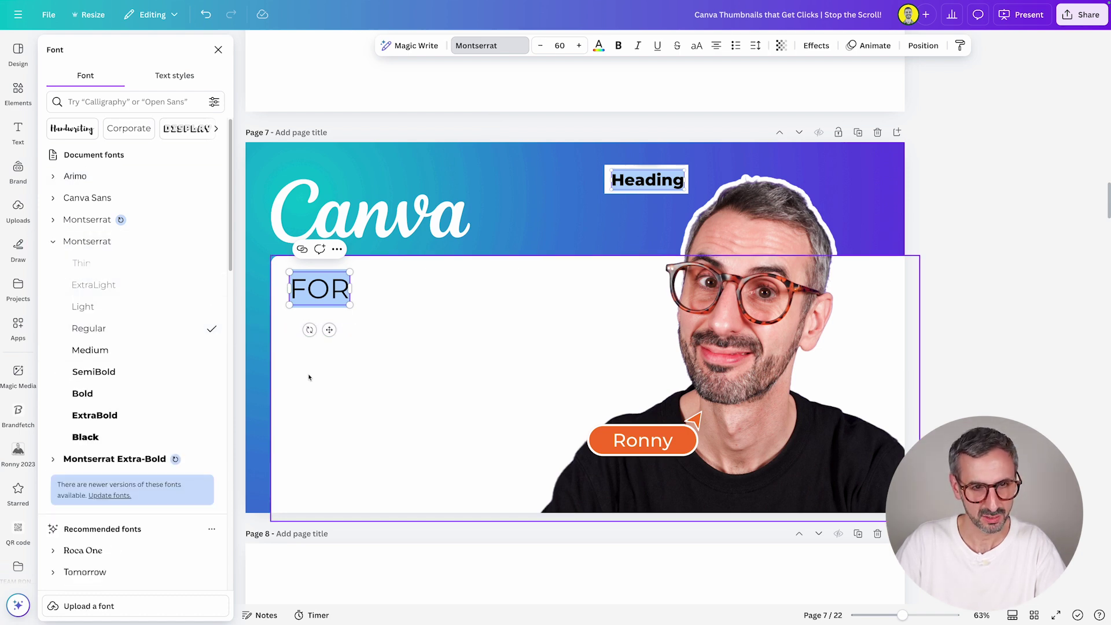
# - Nudge the FOR text slightly left and down within the white panel's upper-left corner
pyautogui.click(308, 377)
pyautogui.click(331, 299)
pyautogui.moveTo(332, 299); pyautogui.dragTo(325, 301)
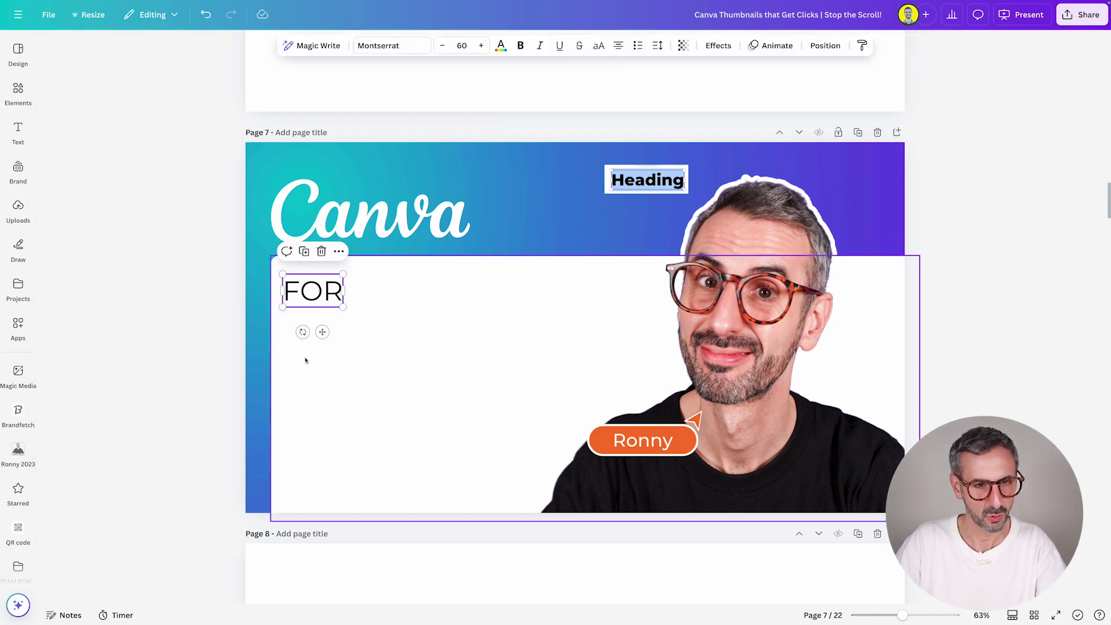
pyautogui.click(306, 361)
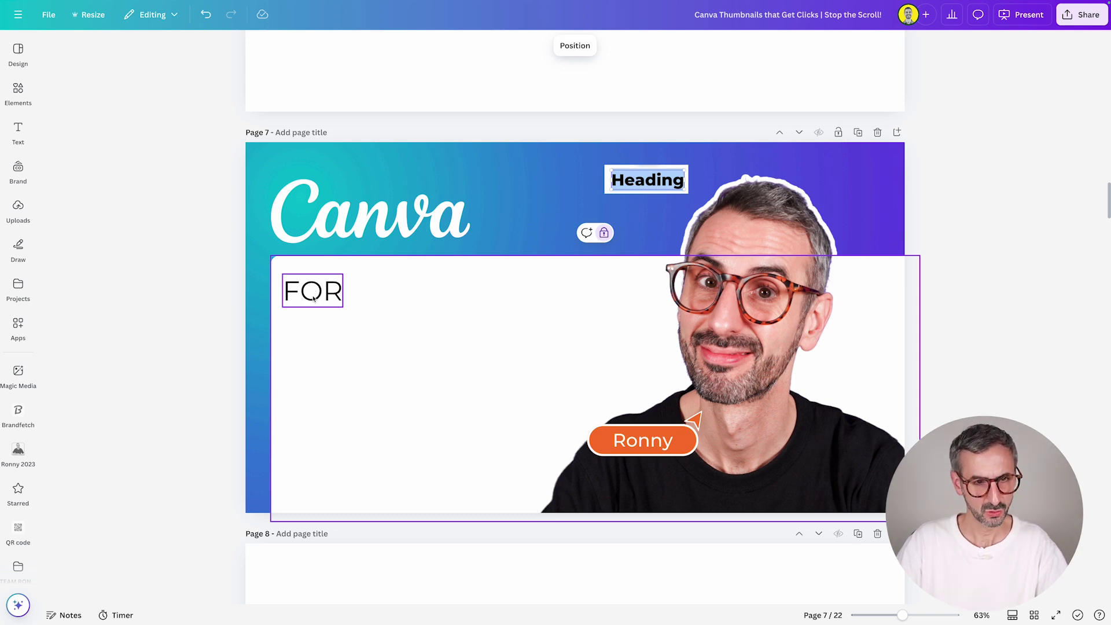
# - Duplicate the FOR text directly below the original, widen the copy's text box and left-align its text
pyautogui.moveTo(313, 298); pyautogui.dragTo(486, 336)
pyautogui.doubleClick(384, 336)
pyautogui.click(618, 45)
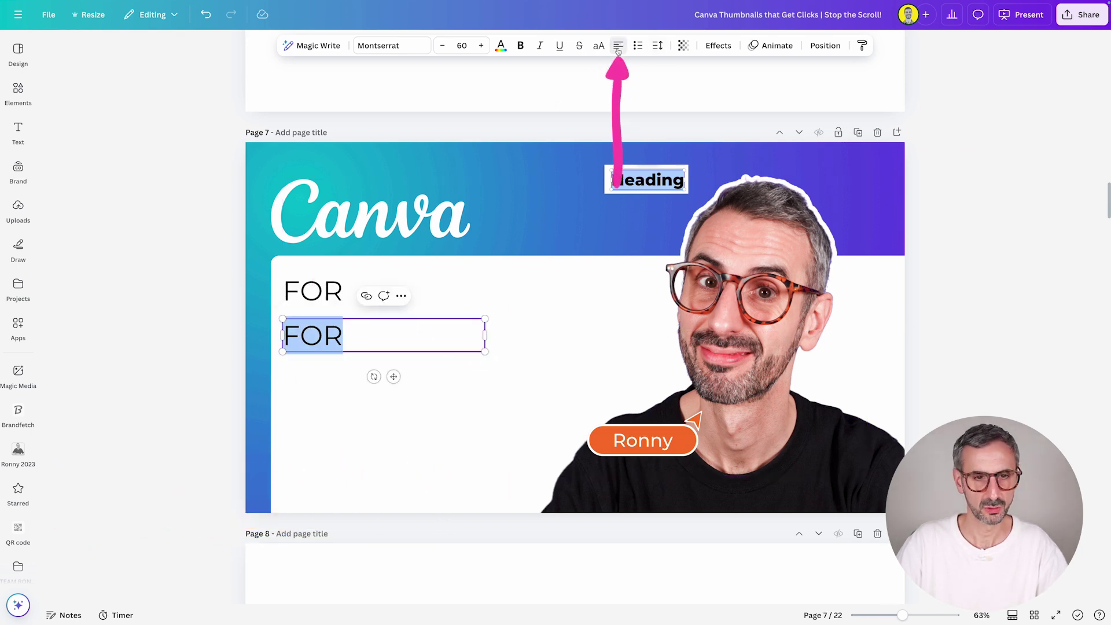
# - Replace the duplicated text with "ABSOLUTE BEGINNERS" on two lines
pyautogui.write('ABS')
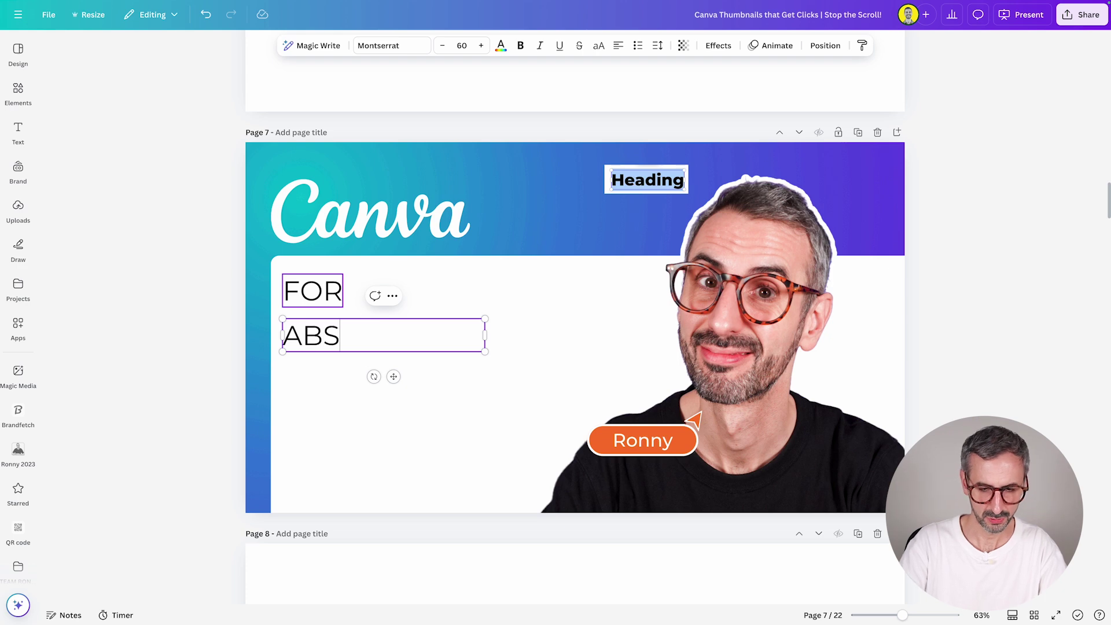
pyautogui.write('OLUTE')
pyautogui.press('Return')
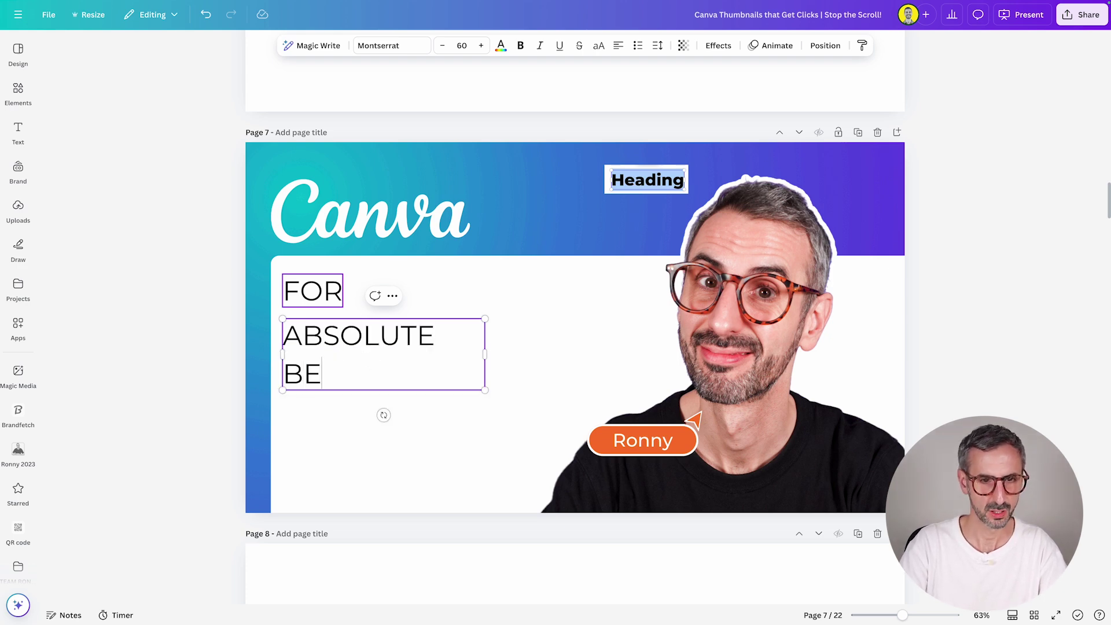
pyautogui.write('BEGINNERS')
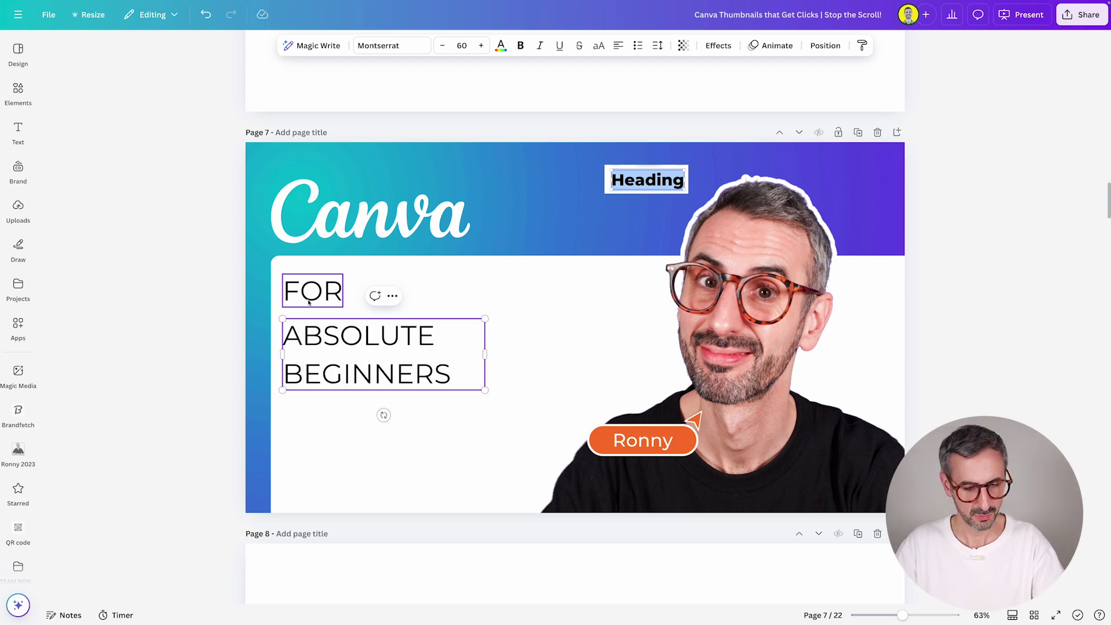
# - Set the ABSOLUTE BEGINNERS text to size 120, widen its box so each word fits on one line, and make it bold
pyautogui.hotkey('ctrl', 'a')
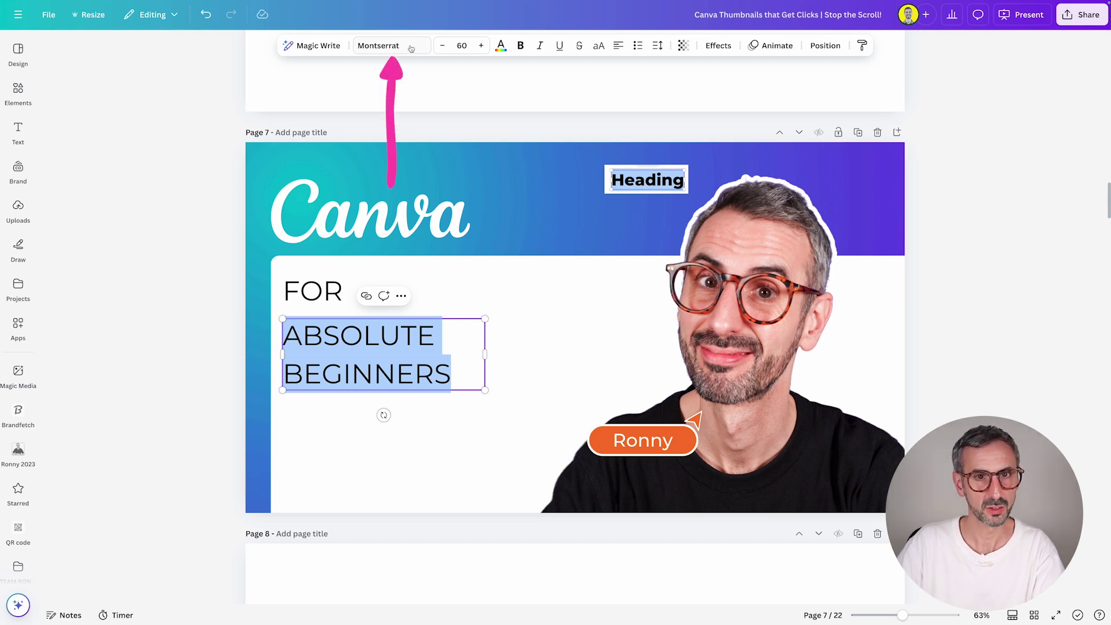
pyautogui.click(462, 45)
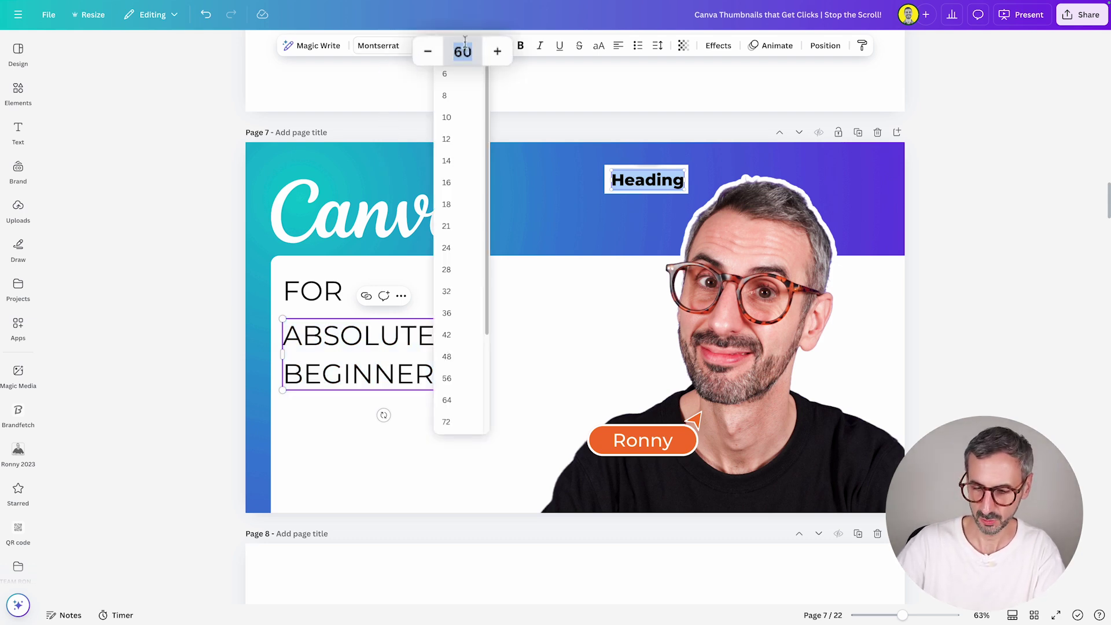
pyautogui.press('Return')
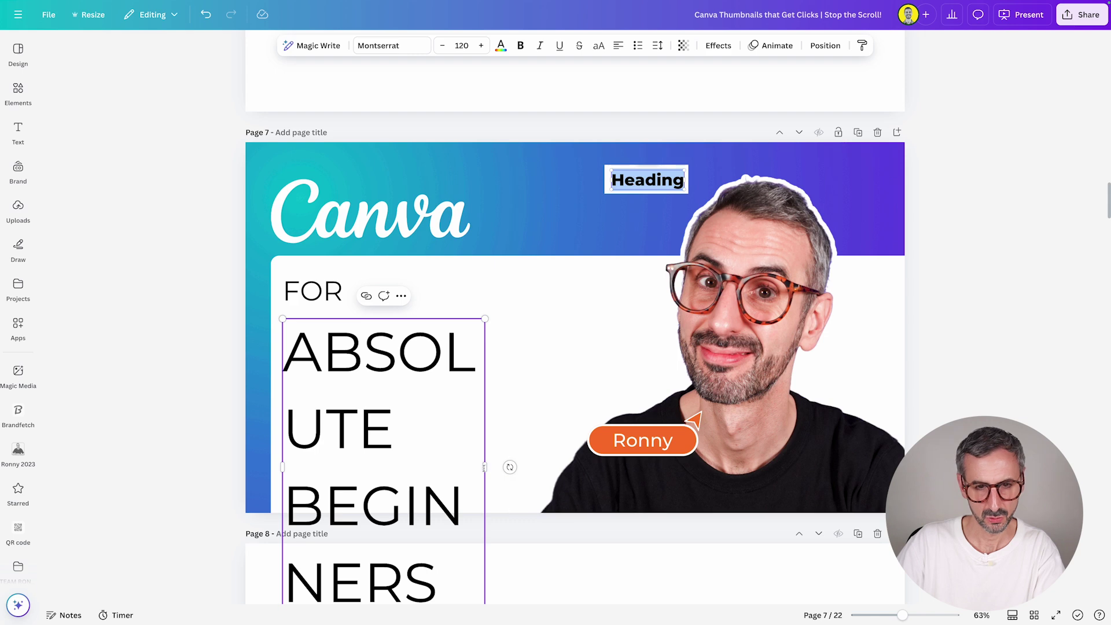
pyautogui.moveTo(484, 467); pyautogui.dragTo(273, 359)
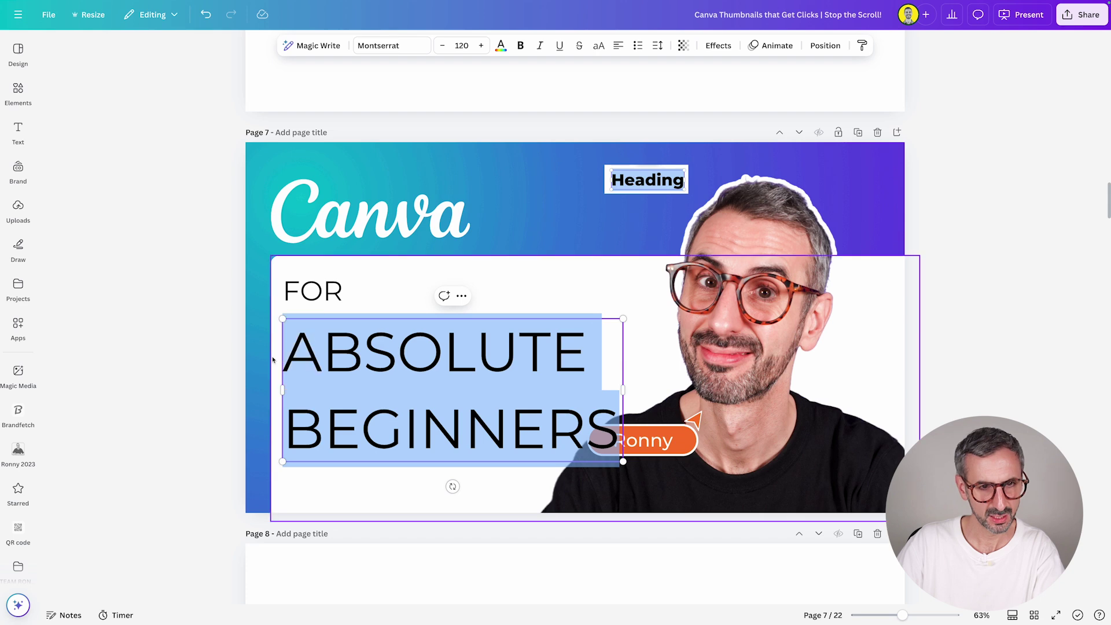
pyautogui.click(522, 46)
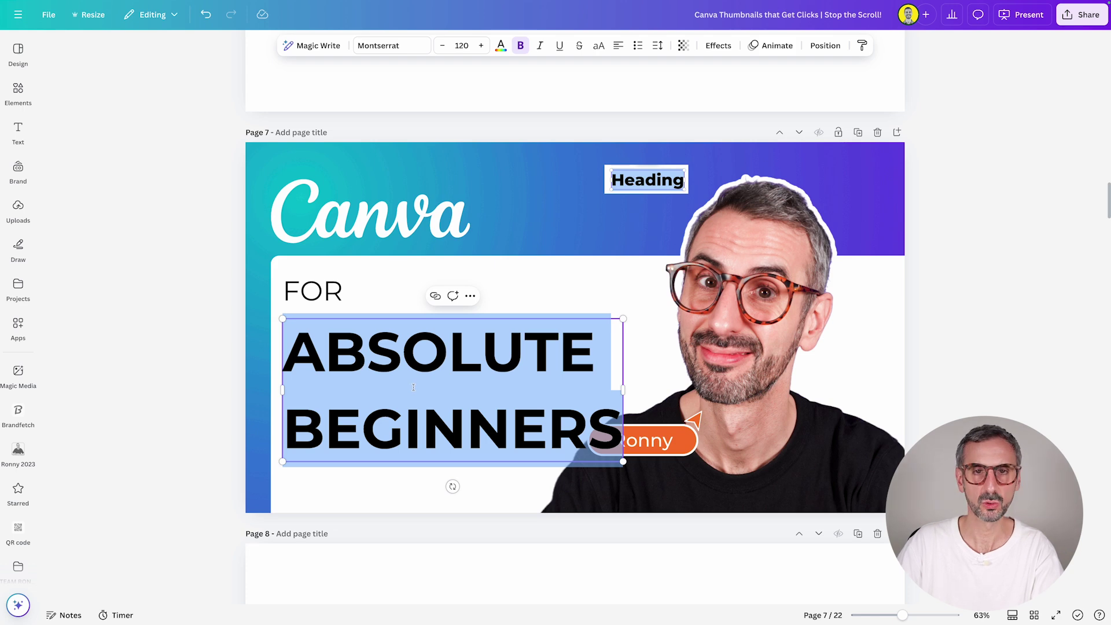
# - Set the line spacing of the ABSOLUTE BEGINNERS text to 1.1
pyautogui.click(658, 46)
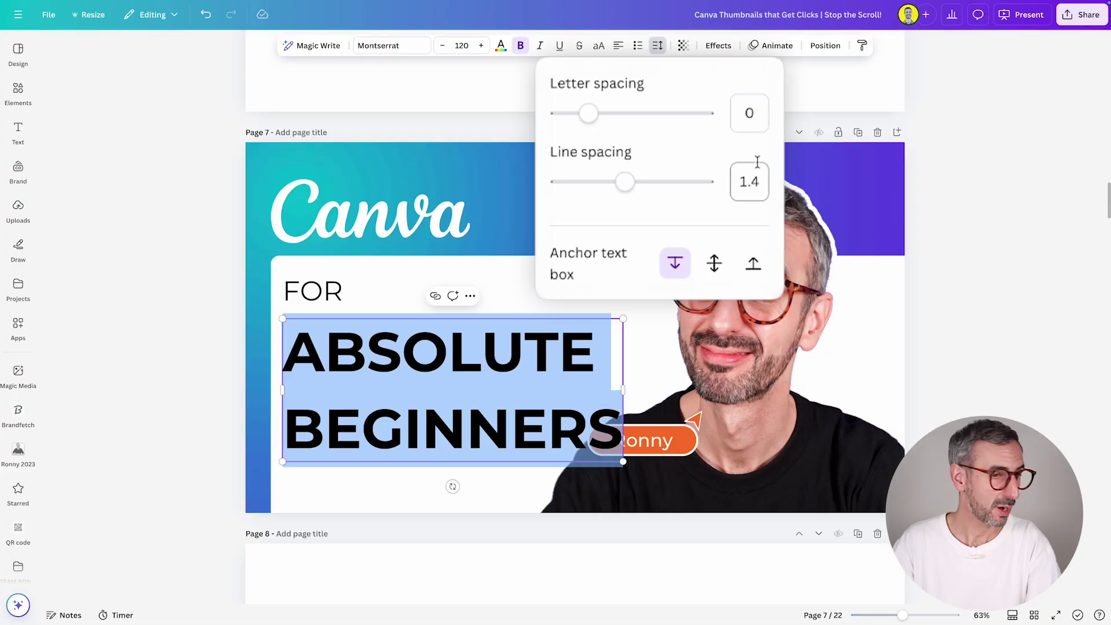
pyautogui.click(750, 185)
pyautogui.press('Right')
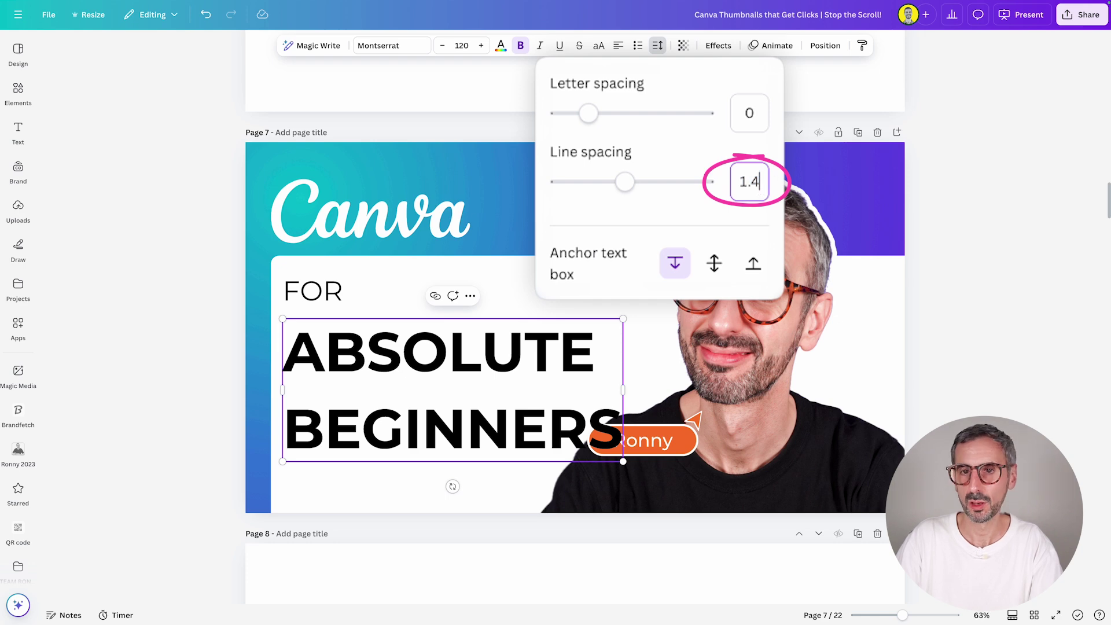
pyautogui.write('1')
pyautogui.press('Return')
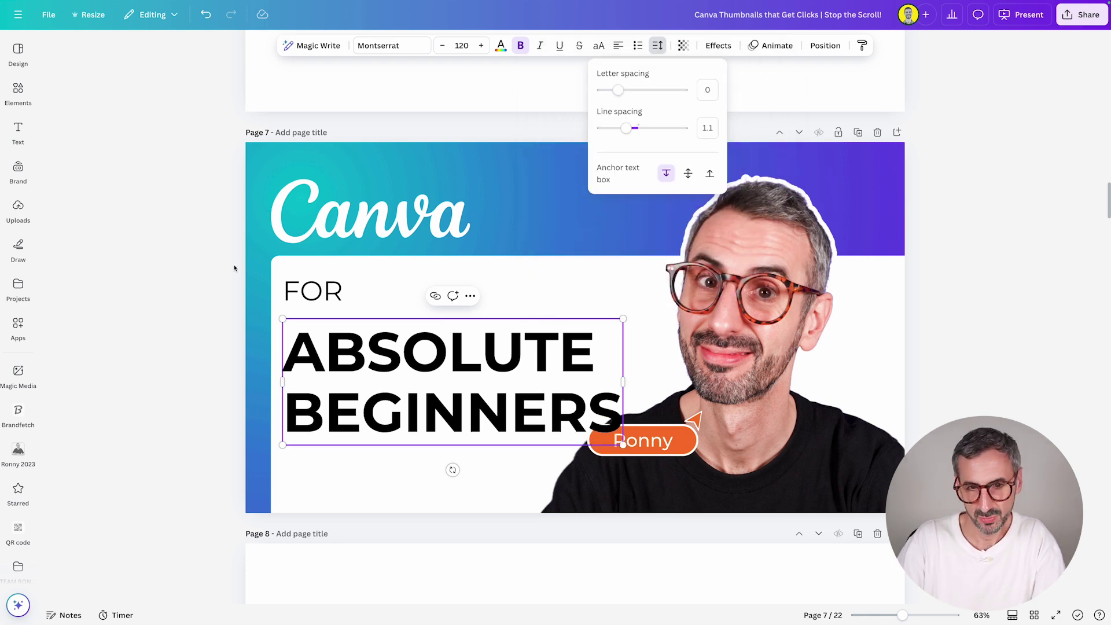
# - Move ABSOLUTE BEGINNERS up close beneath FOR and shift both texts slightly higher in the white panel
pyautogui.press('Escape')
pyautogui.click(326, 295)
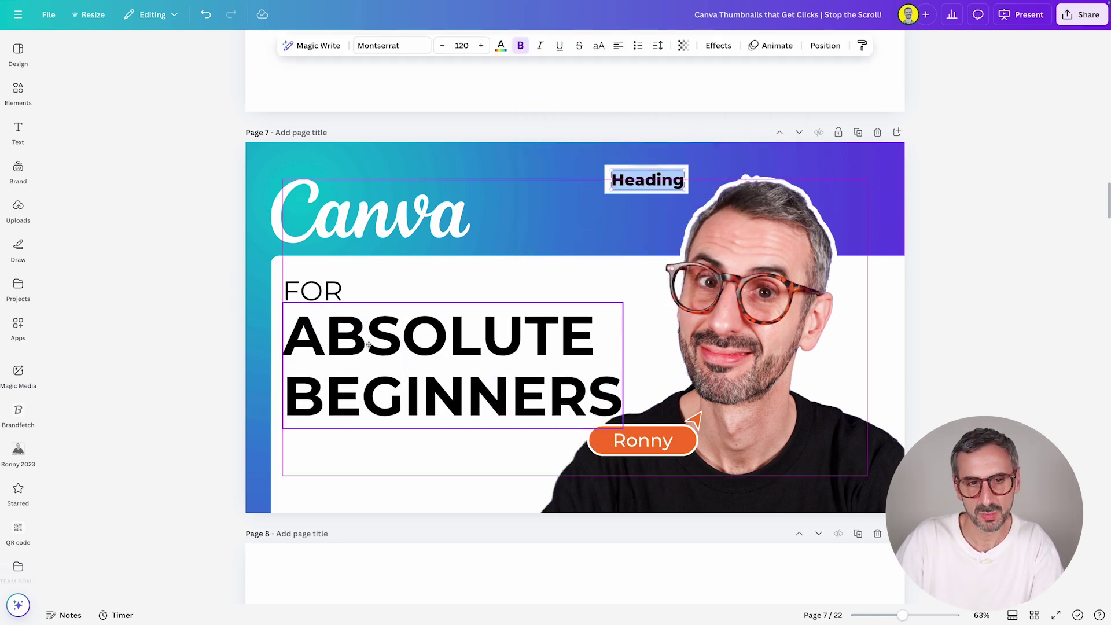
pyautogui.moveTo(364, 353); pyautogui.dragTo(364, 349)
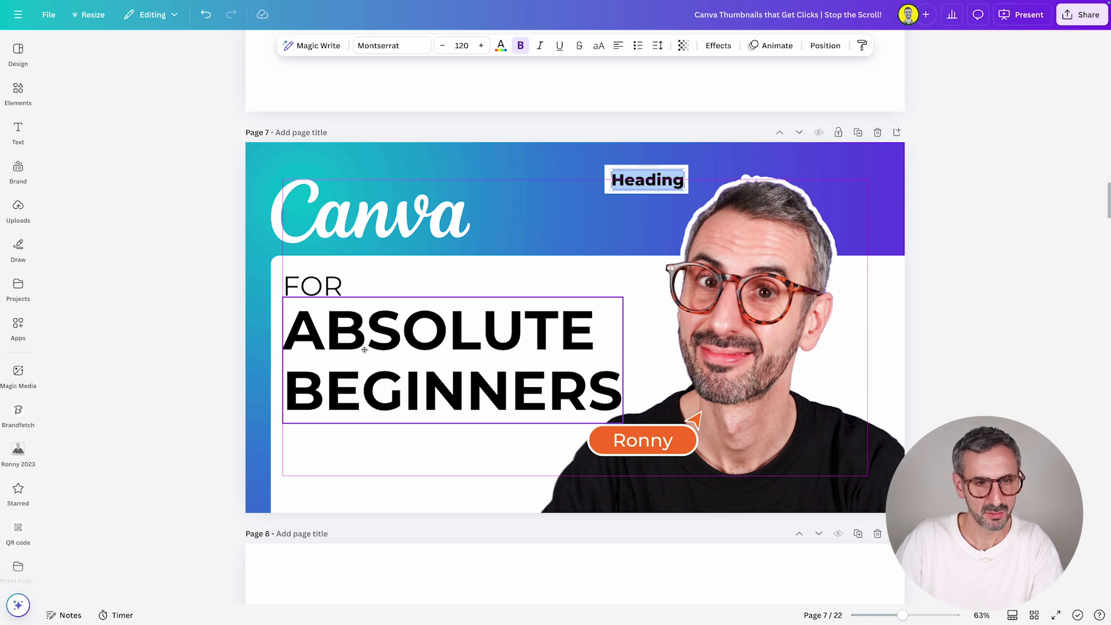
pyautogui.press('Escape')
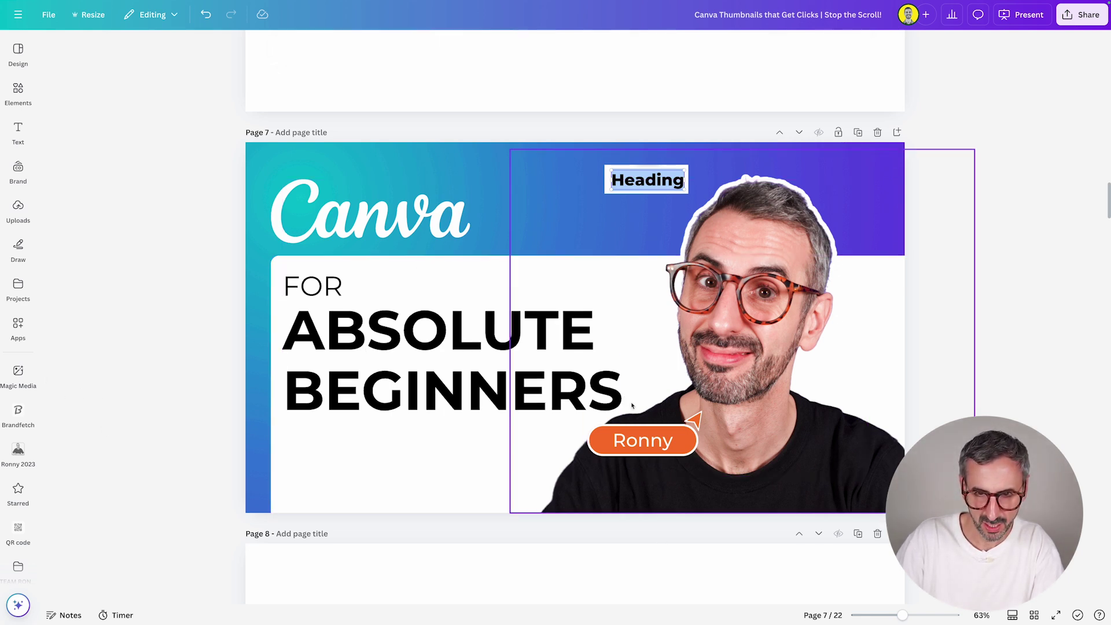
# - Nudge the portrait and the orange name label together slightly downward, away from the word BEGINNERS
pyautogui.click(689, 392)
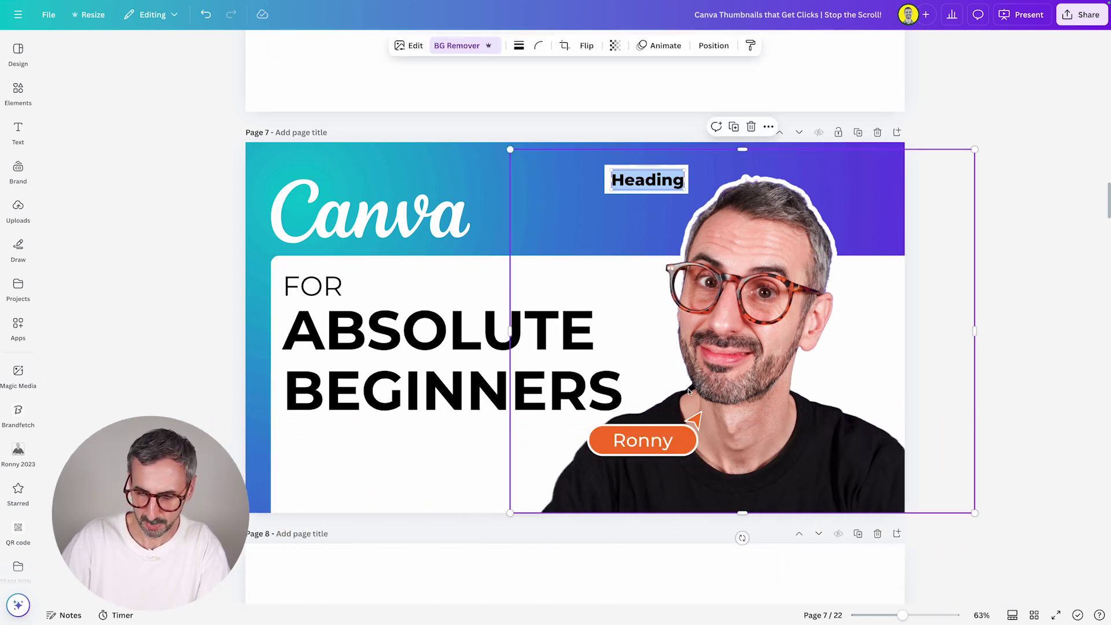
pyautogui.keyDown('shift'); pyautogui.click(677, 440); pyautogui.keyUp('shift')
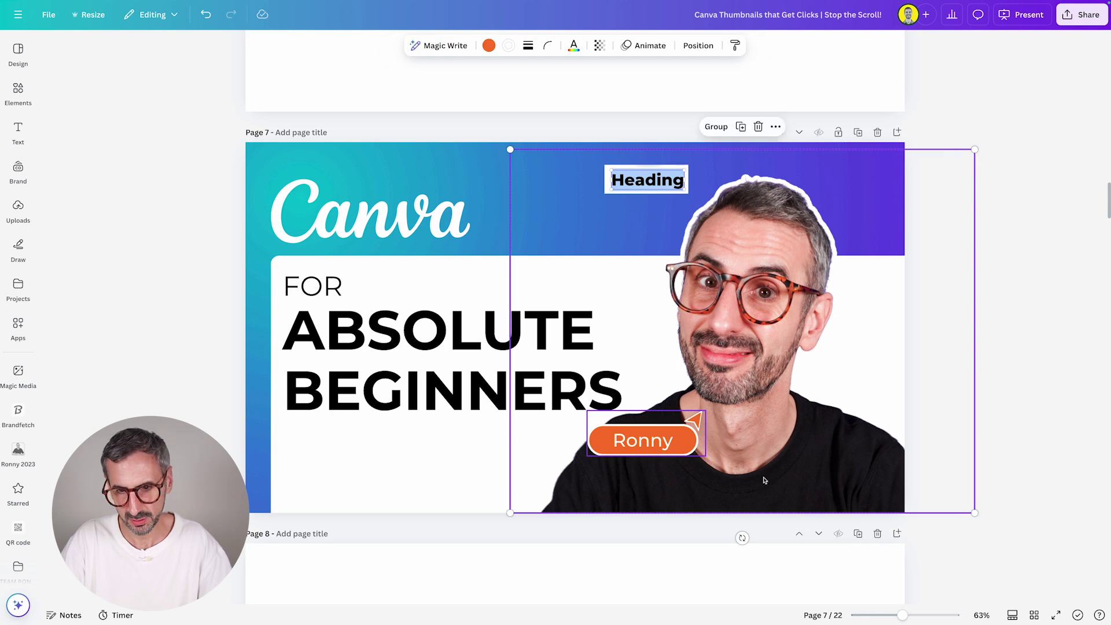
pyautogui.press('Down')
pyautogui.press('Down')
pyautogui.press('Down')
pyautogui.press('Down')
pyautogui.press('Down')
pyautogui.press('Down')
pyautogui.press('Down')
pyautogui.press('Down')
pyautogui.press('Down')
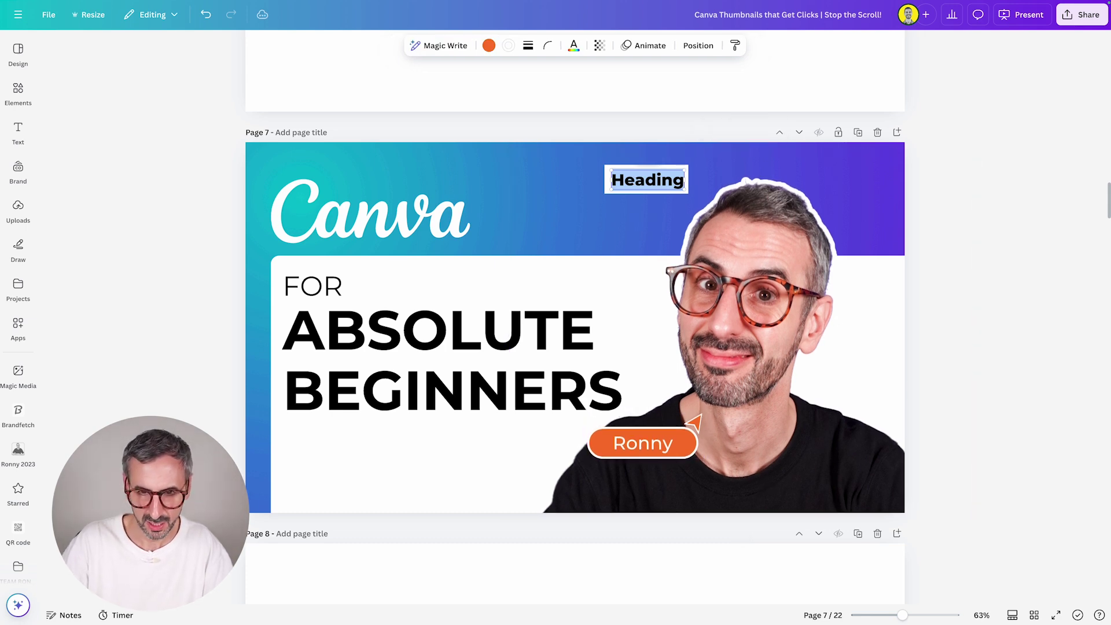
pyautogui.click(484, 477)
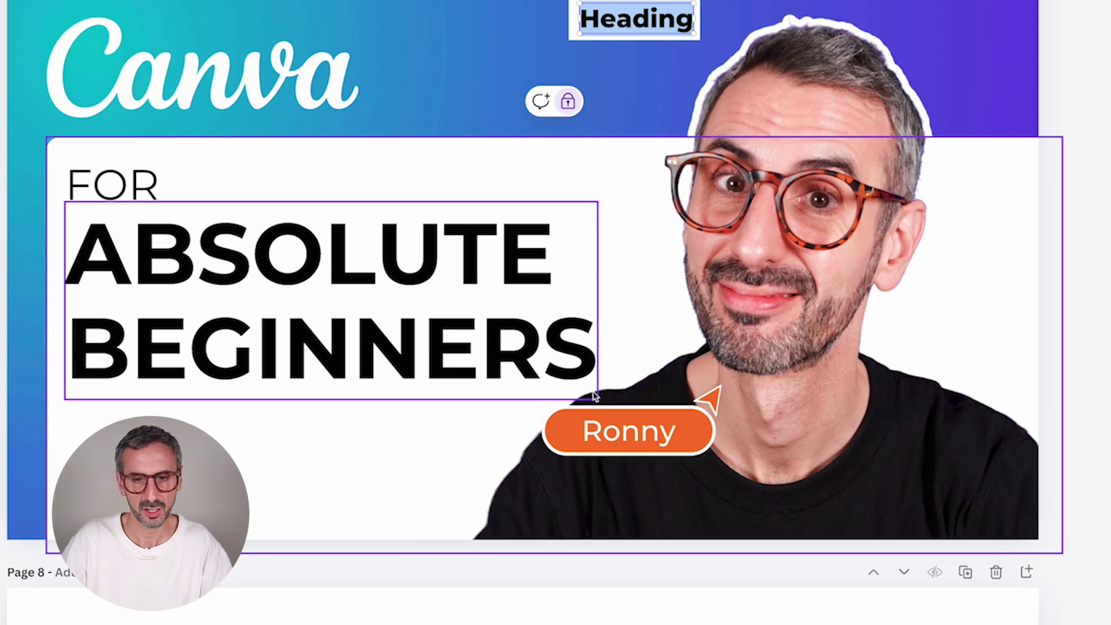
pyautogui.click(741, 511)
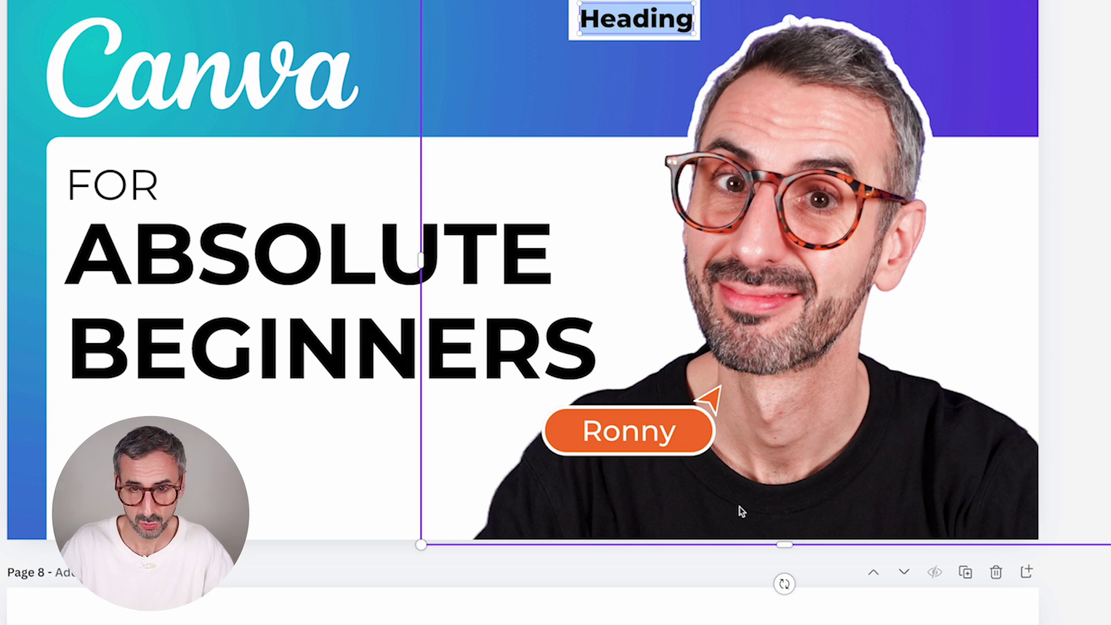
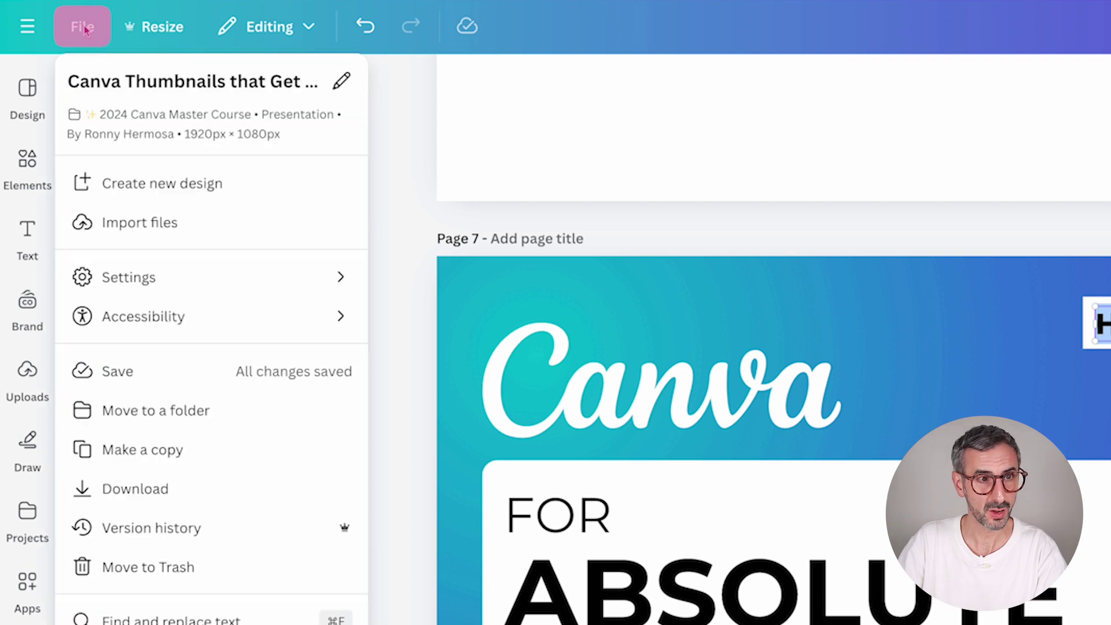
# - Show rulers and guides, and place a vertical guide near the left edge of the title text
pyautogui.moveTo(250, 292)
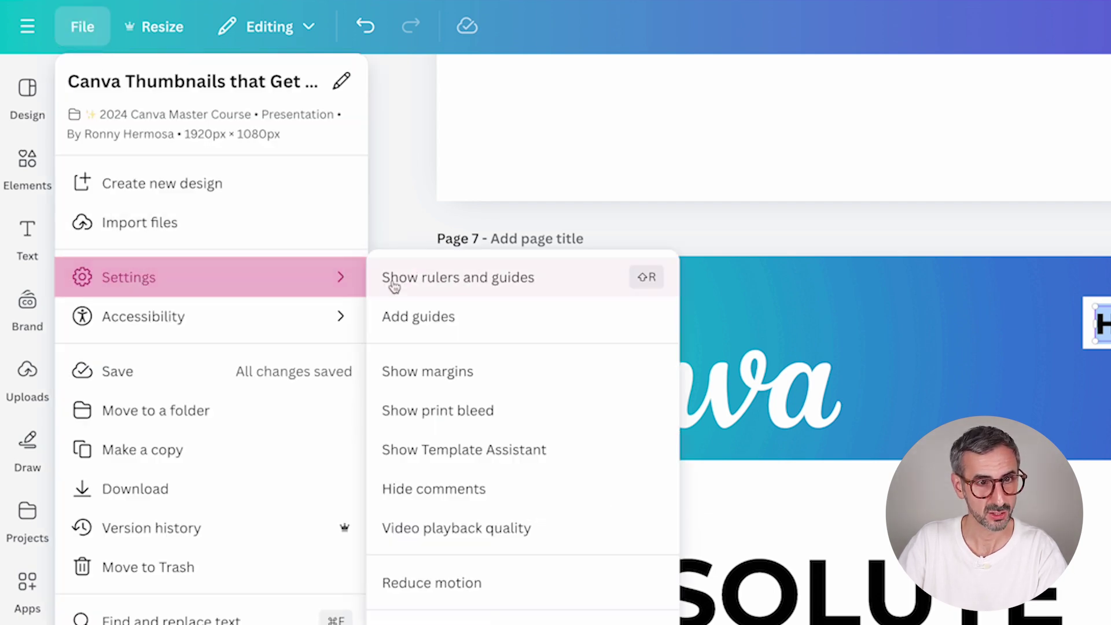
pyautogui.click(496, 278)
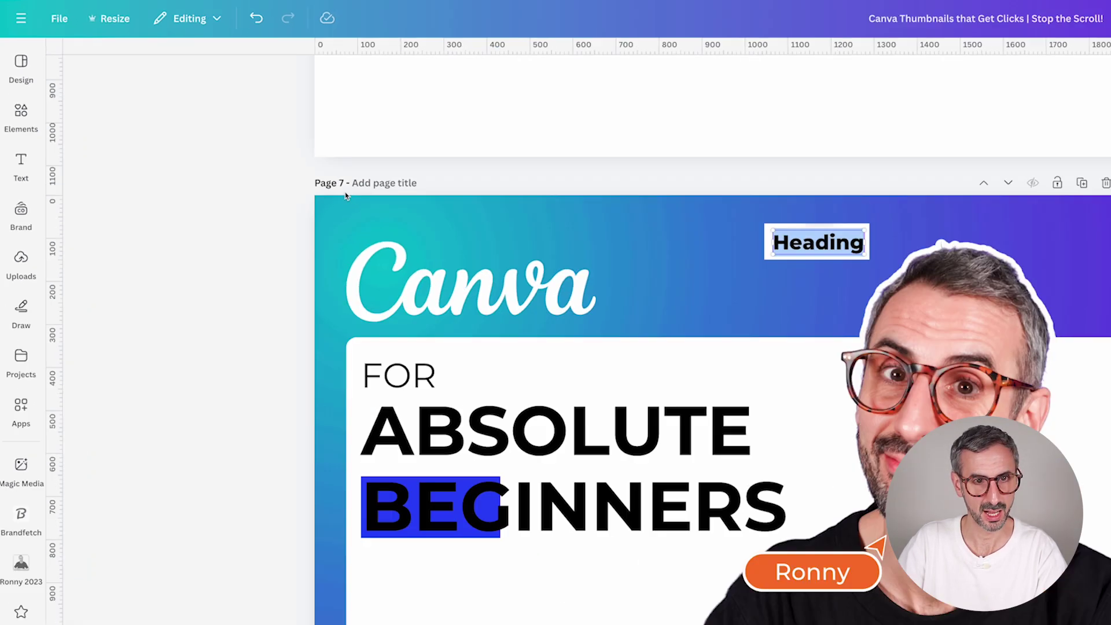
pyautogui.moveTo(60, 289); pyautogui.dragTo(360, 290)
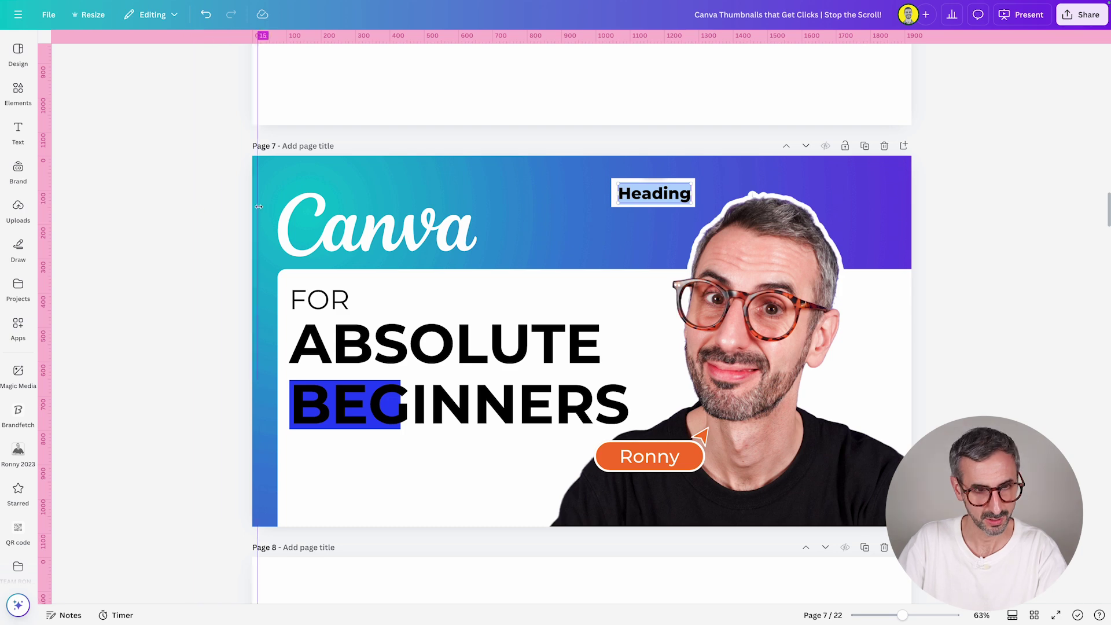
pyautogui.moveTo(259, 206); pyautogui.dragTo(286, 205)
# - Add horizontal guides below and above the word BEGINNERS and align the vertical guide with the text's left edge
pyautogui.moveTo(467, 36); pyautogui.dragTo(512, 437)
pyautogui.click(512, 436)
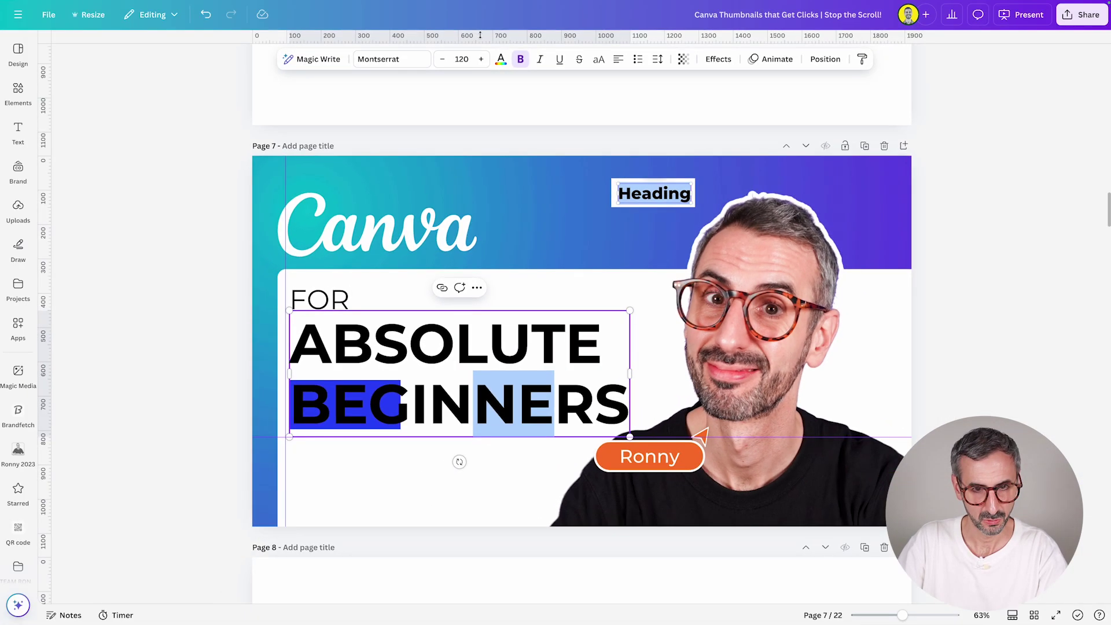
pyautogui.moveTo(514, 35); pyautogui.dragTo(514, 369)
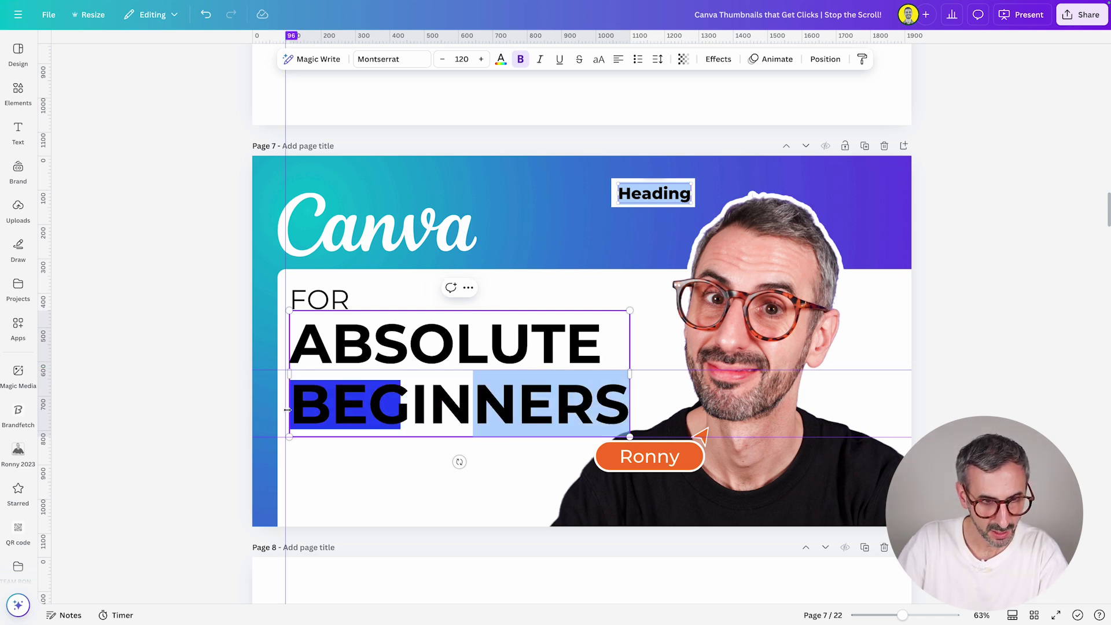
pyautogui.moveTo(287, 409); pyautogui.dragTo(282, 410)
pyautogui.moveTo(285, 491); pyautogui.dragTo(288, 492)
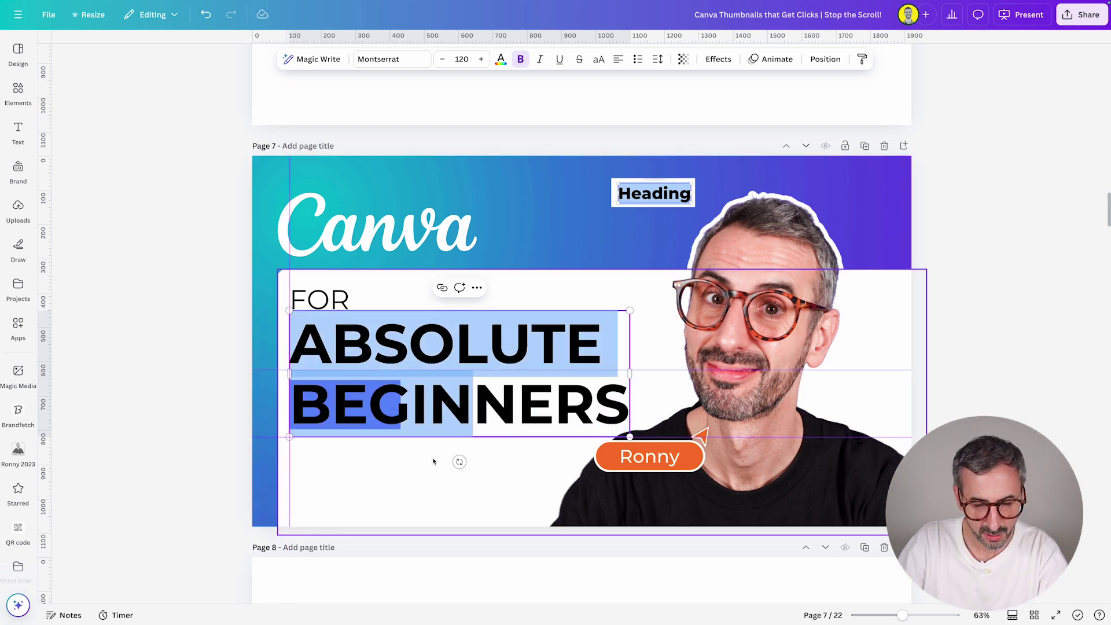
pyautogui.click(181, 484)
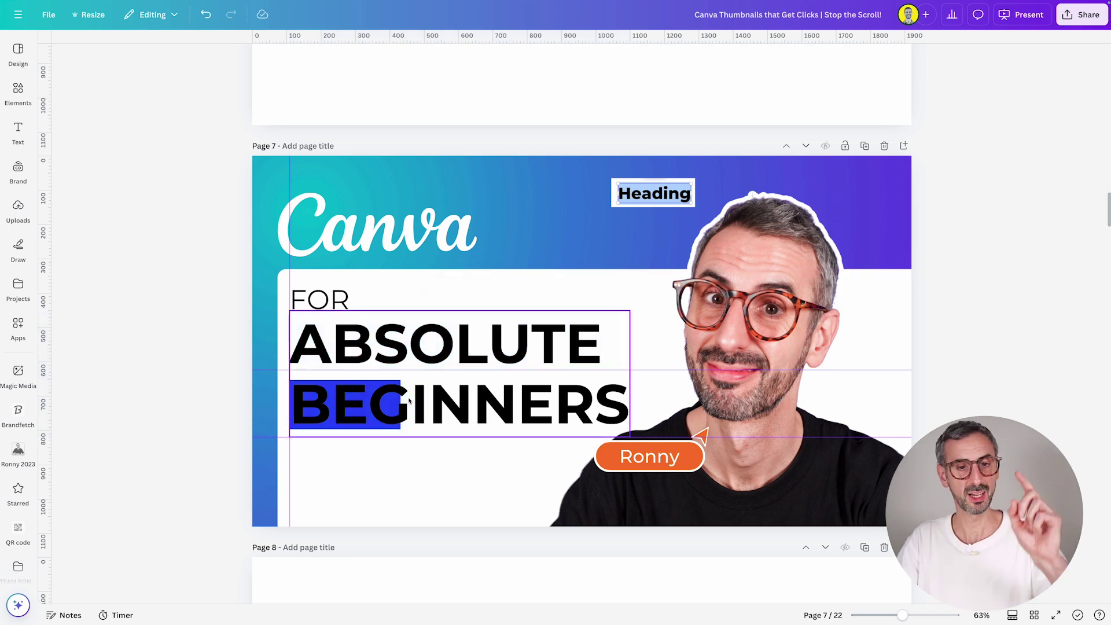
# - Move the blue rectangle above the ABSOLUTE BEGINNERS text in the layer order
pyautogui.click(382, 400)
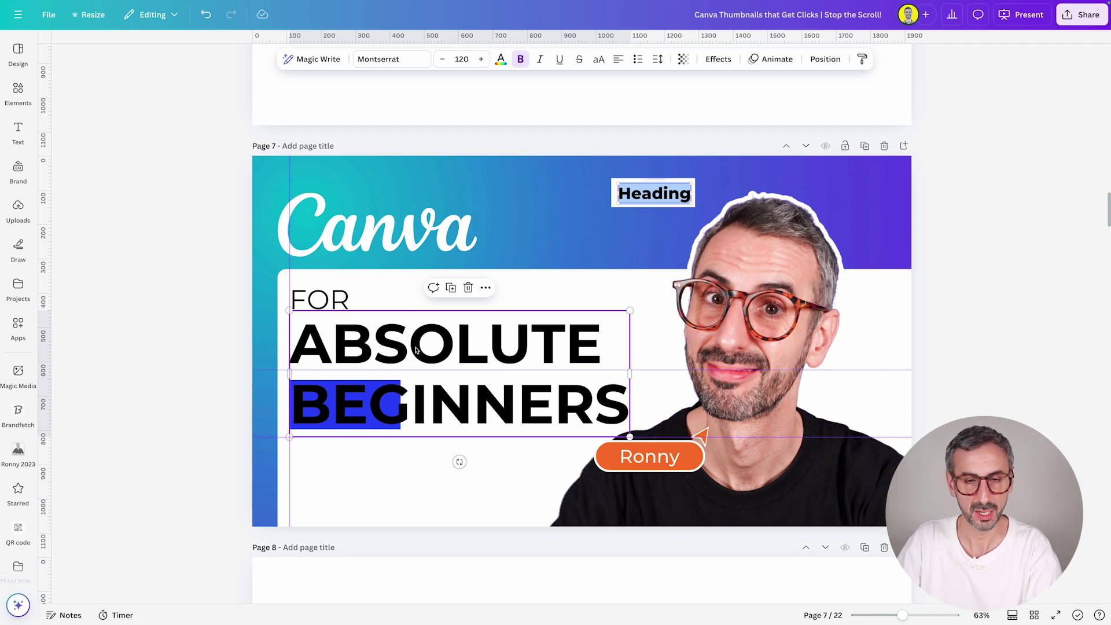
pyautogui.click(819, 63)
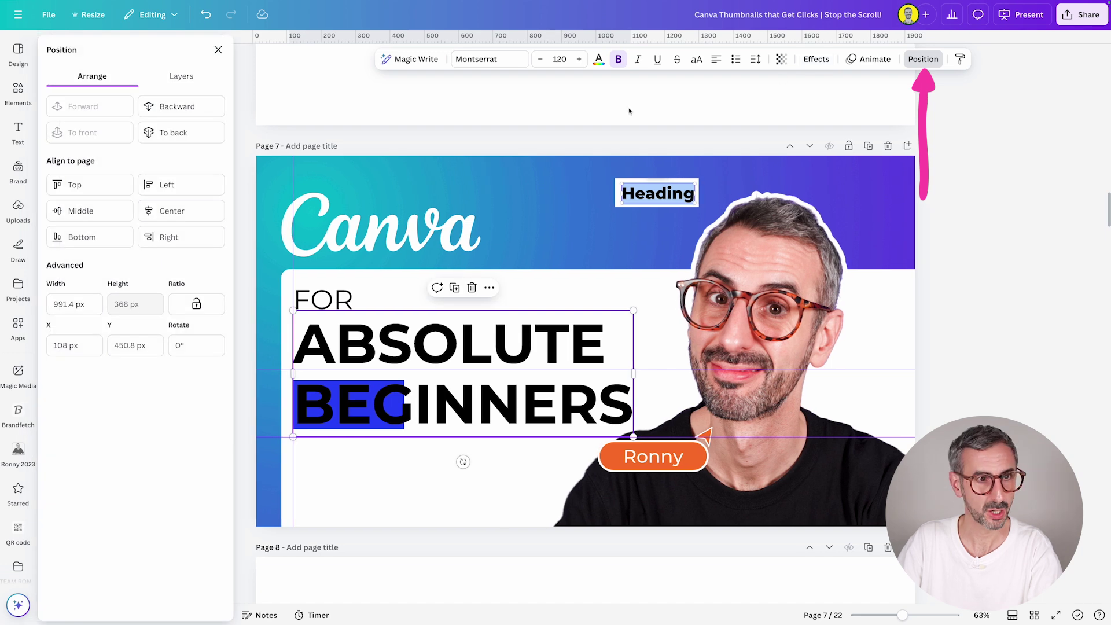
pyautogui.click(190, 77)
pyautogui.moveTo(188, 219); pyautogui.dragTo(186, 144)
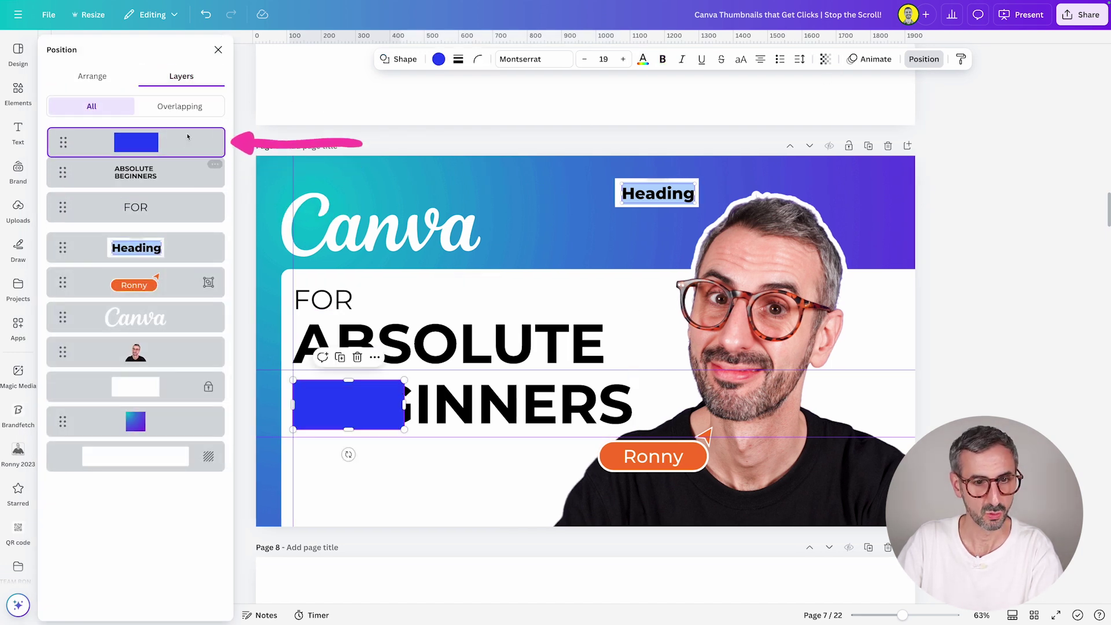
# - Stretch the blue rectangle vertically to both horizontal guides and extend it rightward across most of BEGINNERS
pyautogui.moveTo(347, 382); pyautogui.dragTo(347, 370)
pyautogui.moveTo(349, 430); pyautogui.dragTo(348, 437)
pyautogui.moveTo(403, 401); pyautogui.dragTo(619, 403)
pyautogui.click(606, 404)
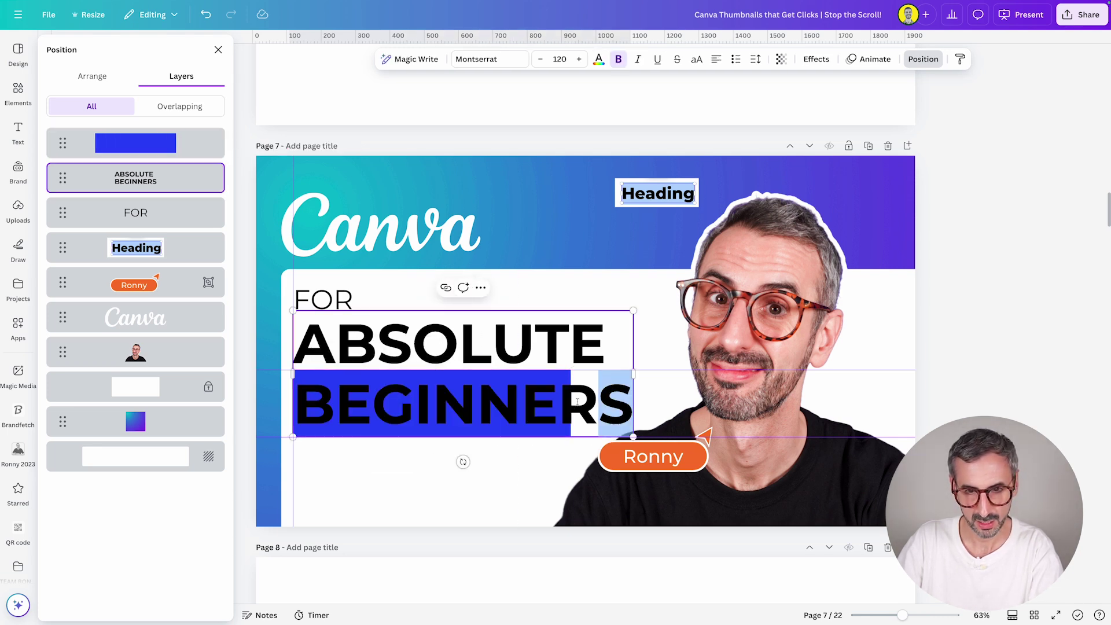
pyautogui.click(218, 50)
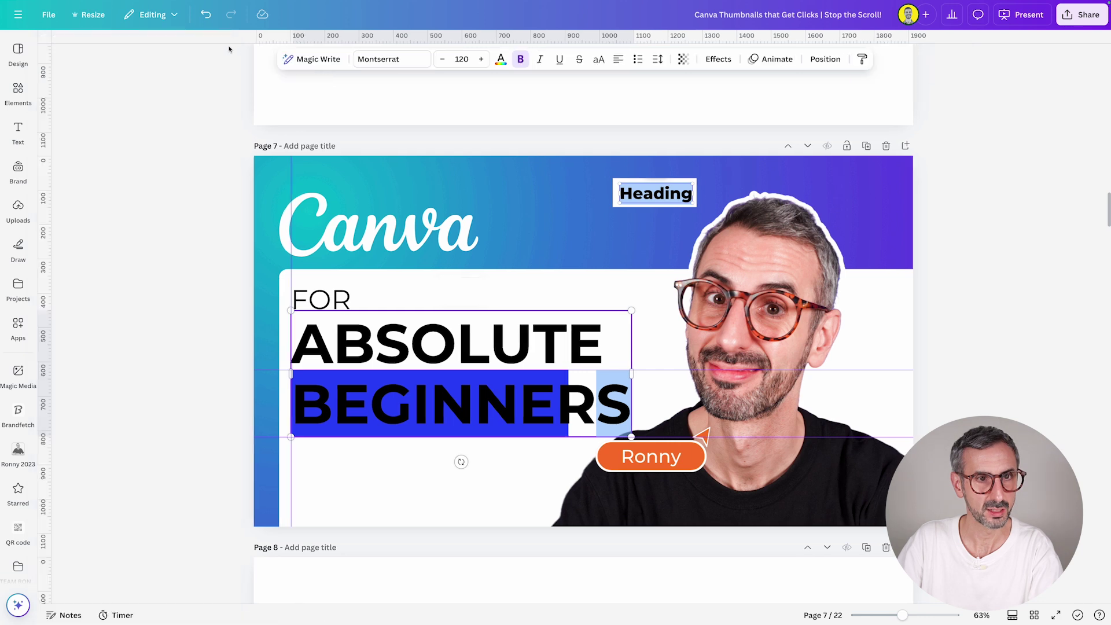
# - Add a vertical guide at the title text's right edge, about 1099 px, and extend the blue rectangle to it
pyautogui.moveTo(247, 210); pyautogui.dragTo(629, 293)
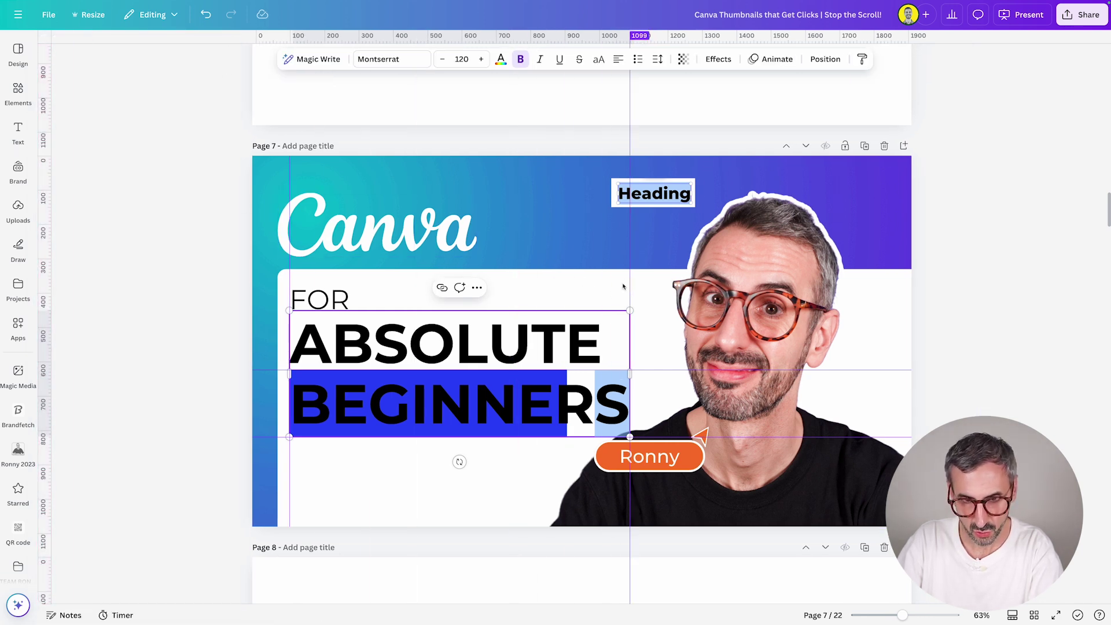
pyautogui.click(449, 426)
pyautogui.moveTo(568, 404); pyautogui.dragTo(628, 412)
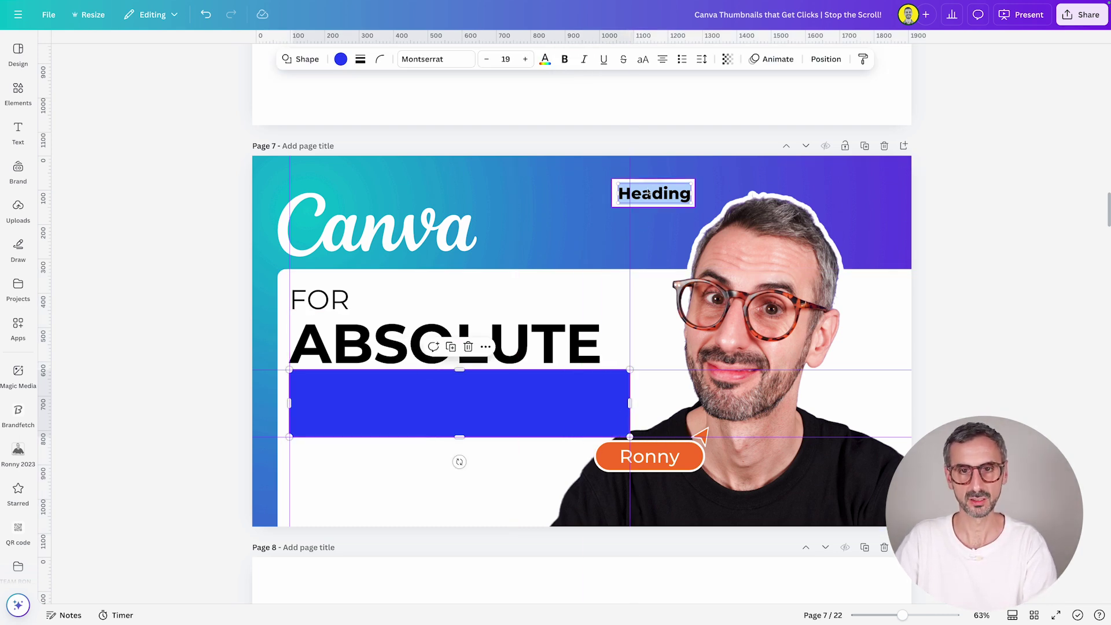
# - Move the Heading image down and left beside the Canva logo and enlarge it to more than twice its size
pyautogui.click(617, 189)
pyautogui.moveTo(617, 189); pyautogui.dragTo(545, 238)
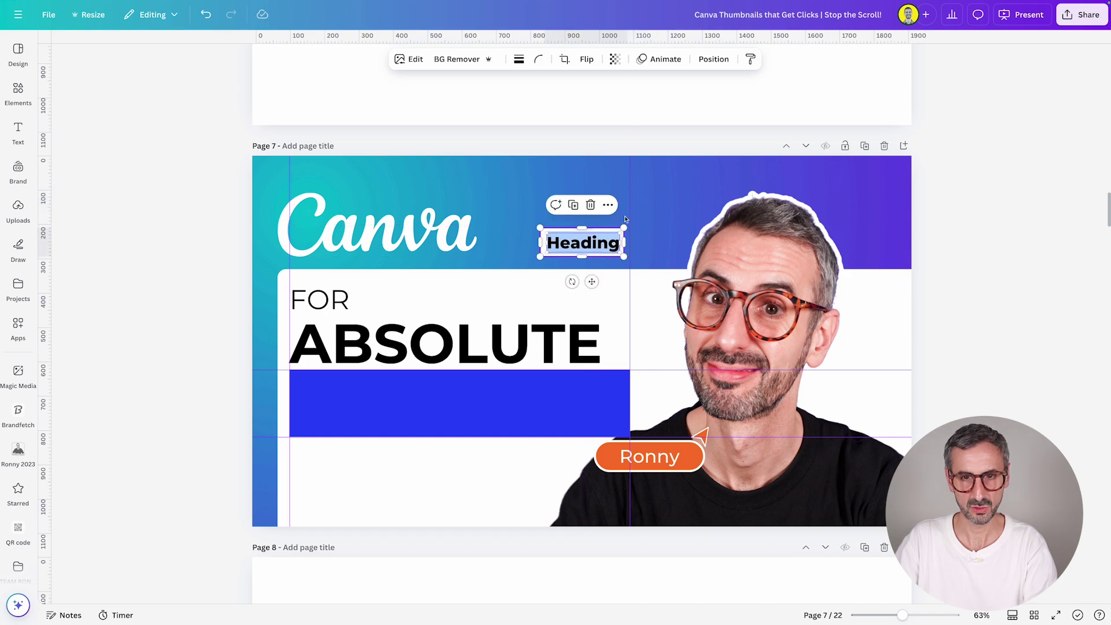
pyautogui.moveTo(624, 227); pyautogui.dragTo(749, 184)
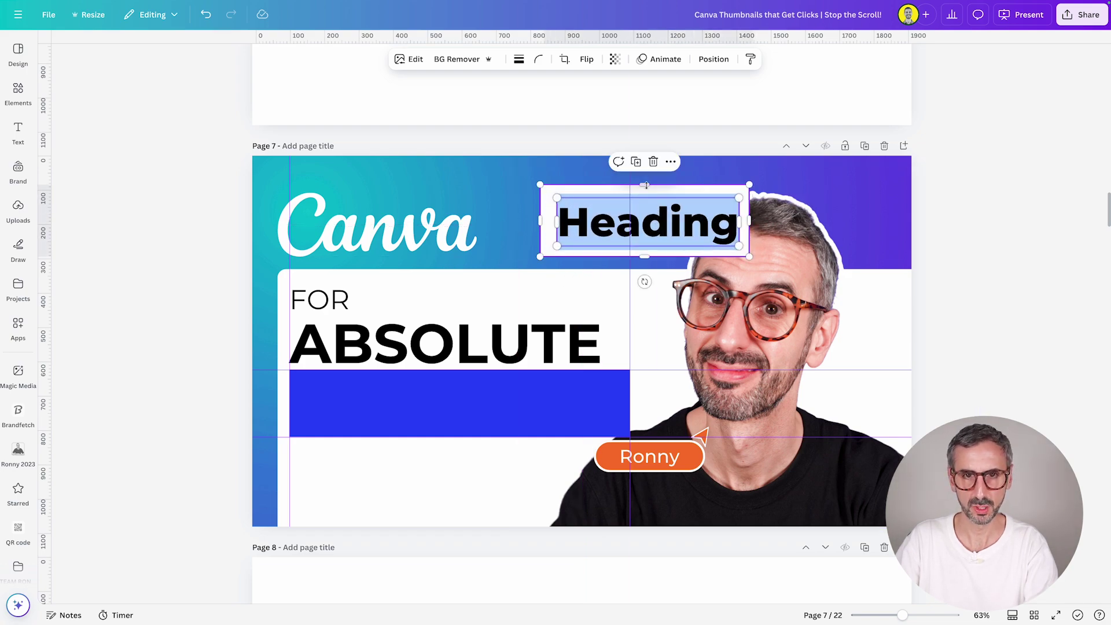
# - Recolor the blue rectangle with the light blue #B4D7FF sampled from the Heading image's highlight, and delete that image
pyautogui.click(458, 414)
pyautogui.click(341, 59)
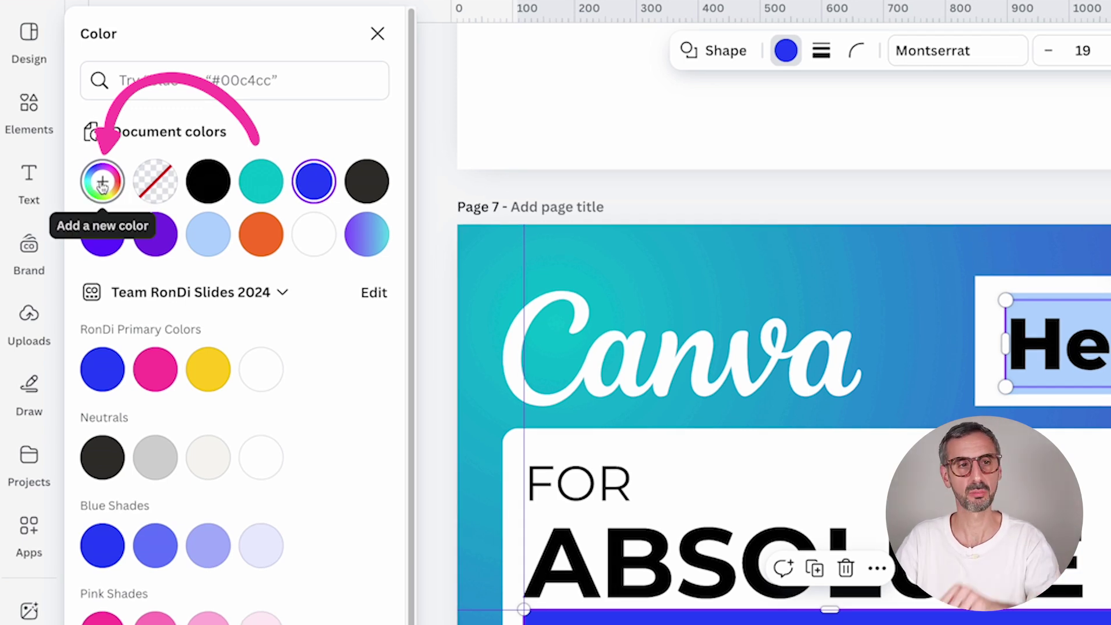
pyautogui.click(102, 182)
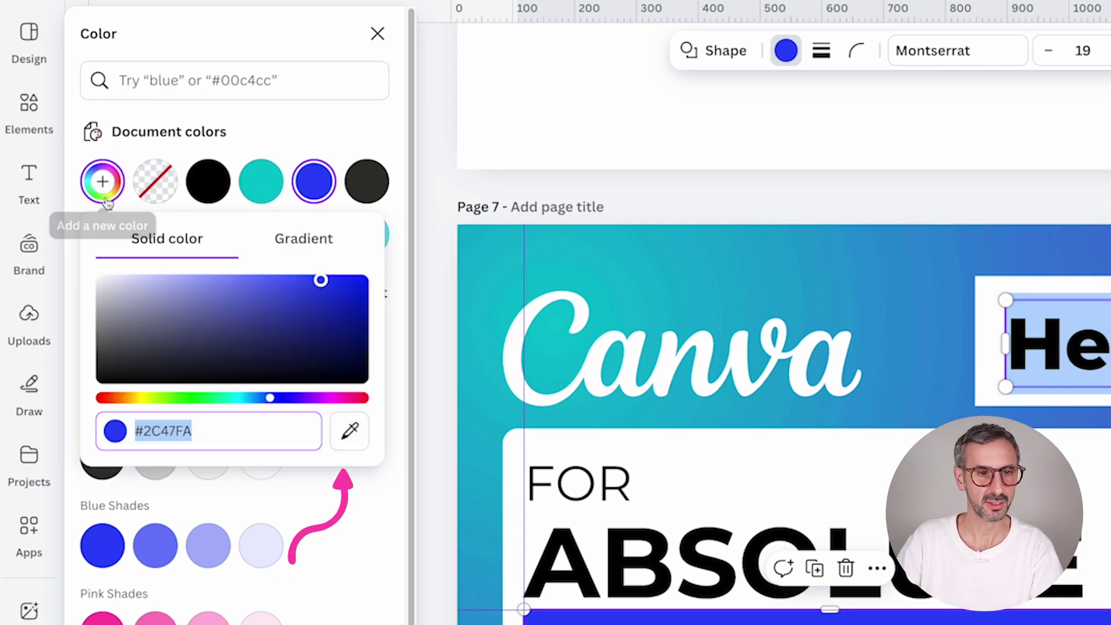
pyautogui.click(350, 433)
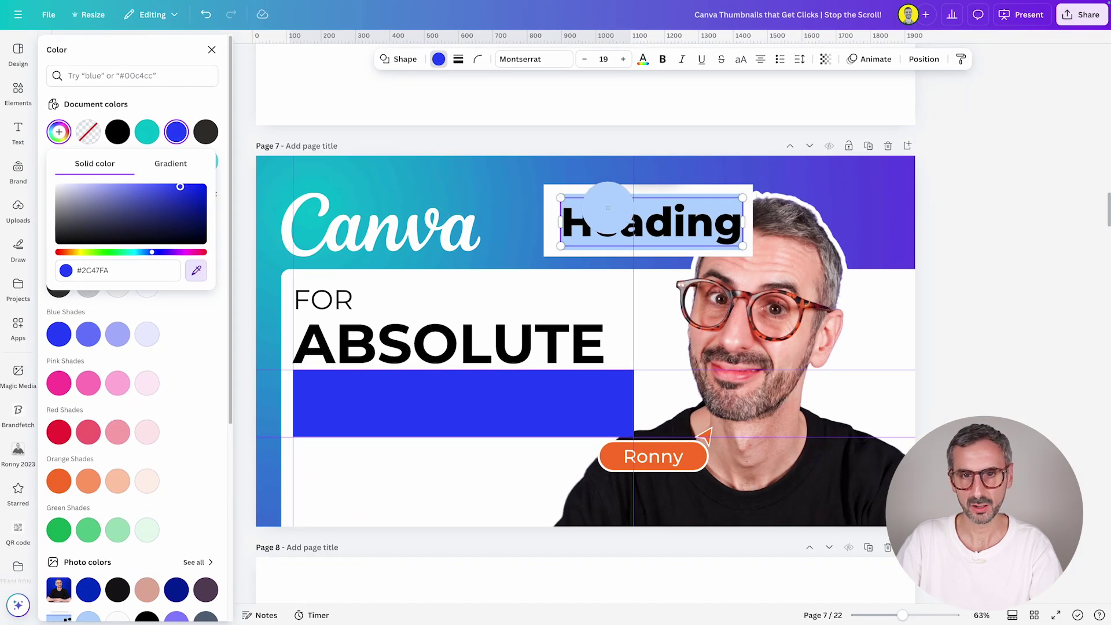
pyautogui.click(611, 205)
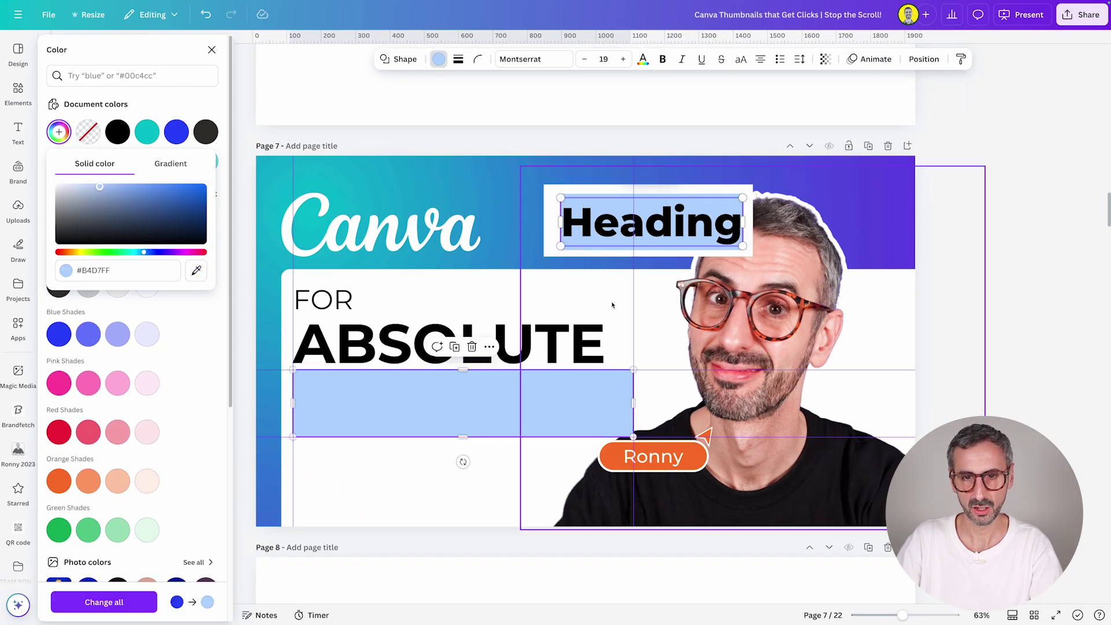
pyautogui.click(596, 209)
pyautogui.press('Delete')
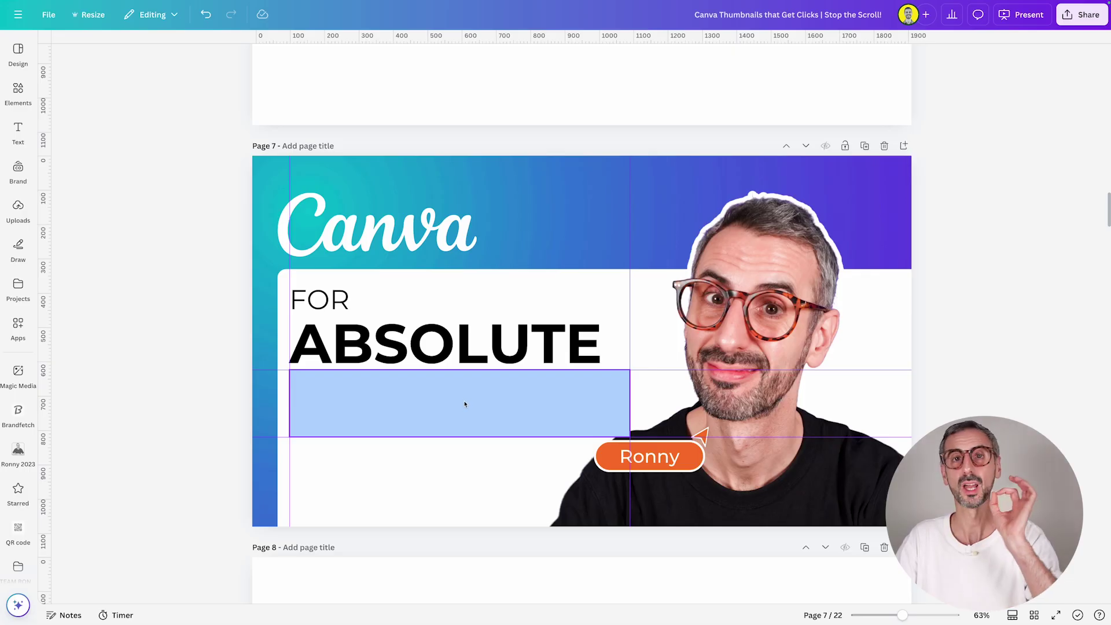
# - Move the light blue rectangle directly beneath the ABSOLUTE BEGINNERS text in the layer order
pyautogui.click(465, 404)
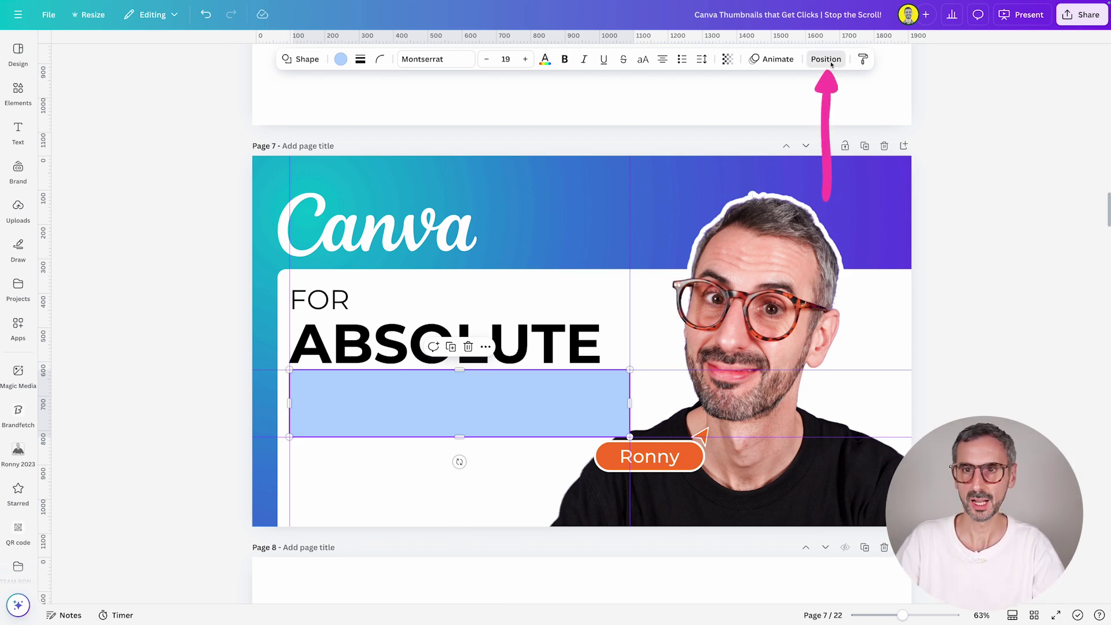
pyautogui.click(826, 60)
pyautogui.moveTo(64, 148); pyautogui.dragTo(65, 185)
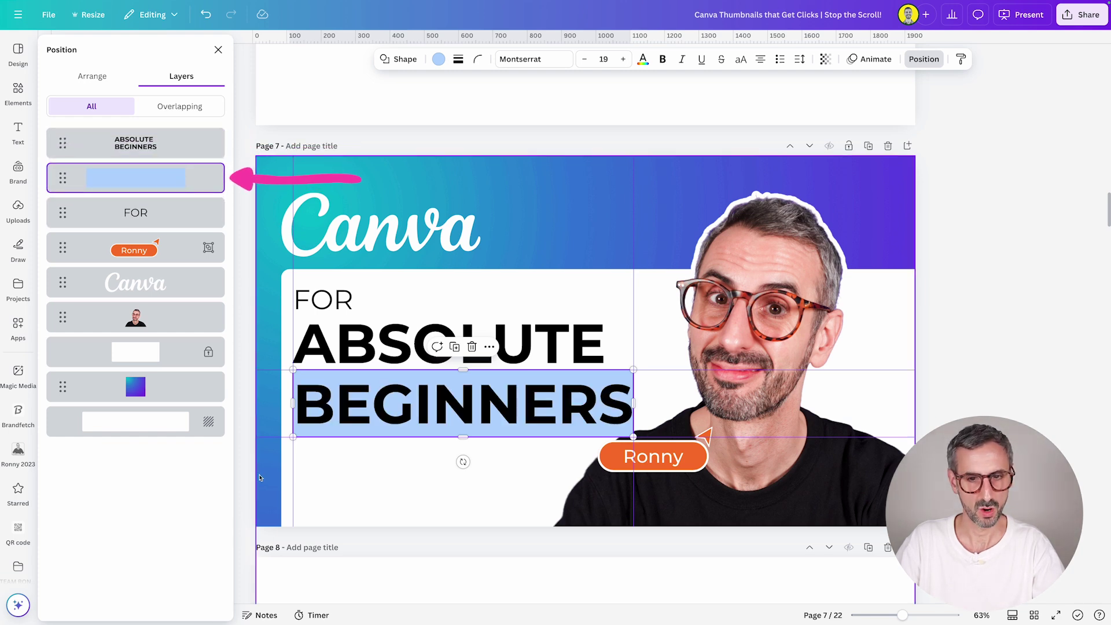
pyautogui.click(374, 487)
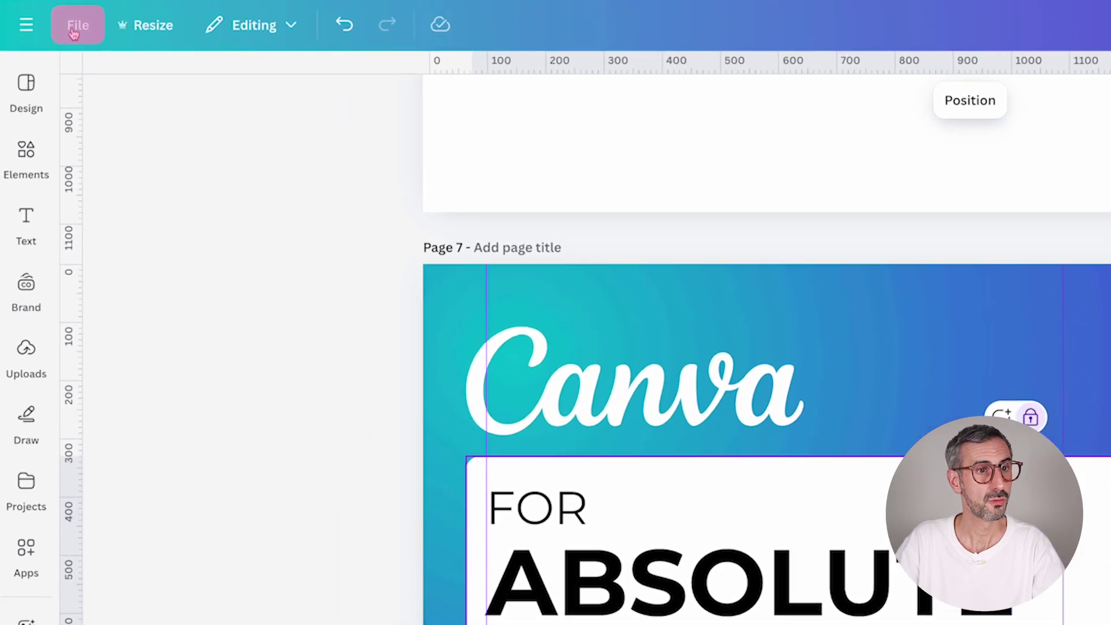
# - Hide the rulers and guides in the design
pyautogui.click(48, 15)
pyautogui.moveTo(145, 278)
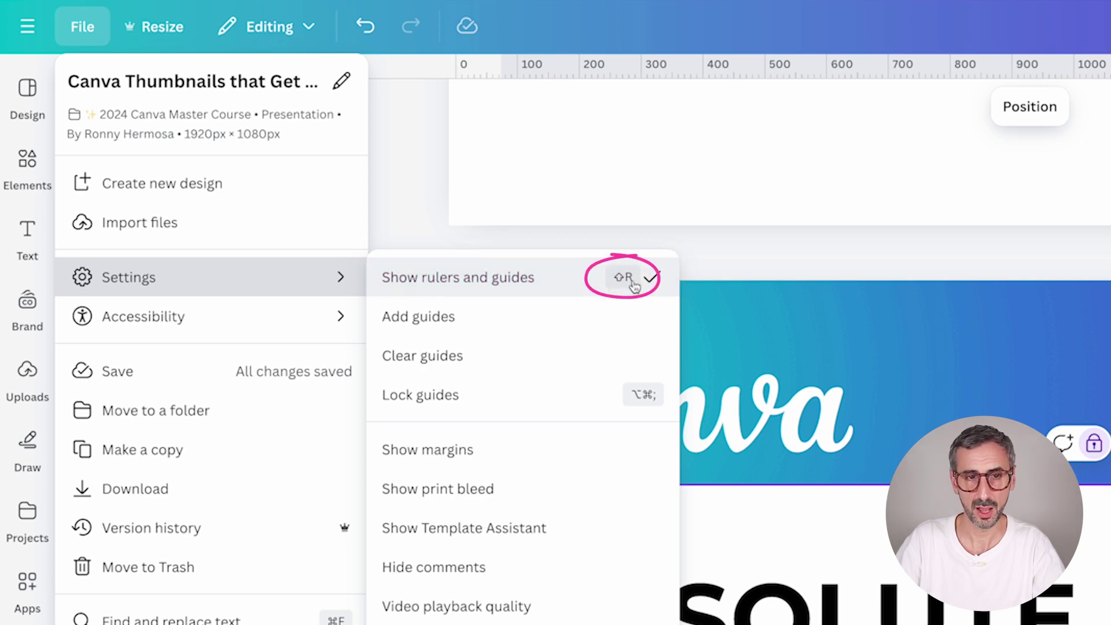
pyautogui.click(598, 288)
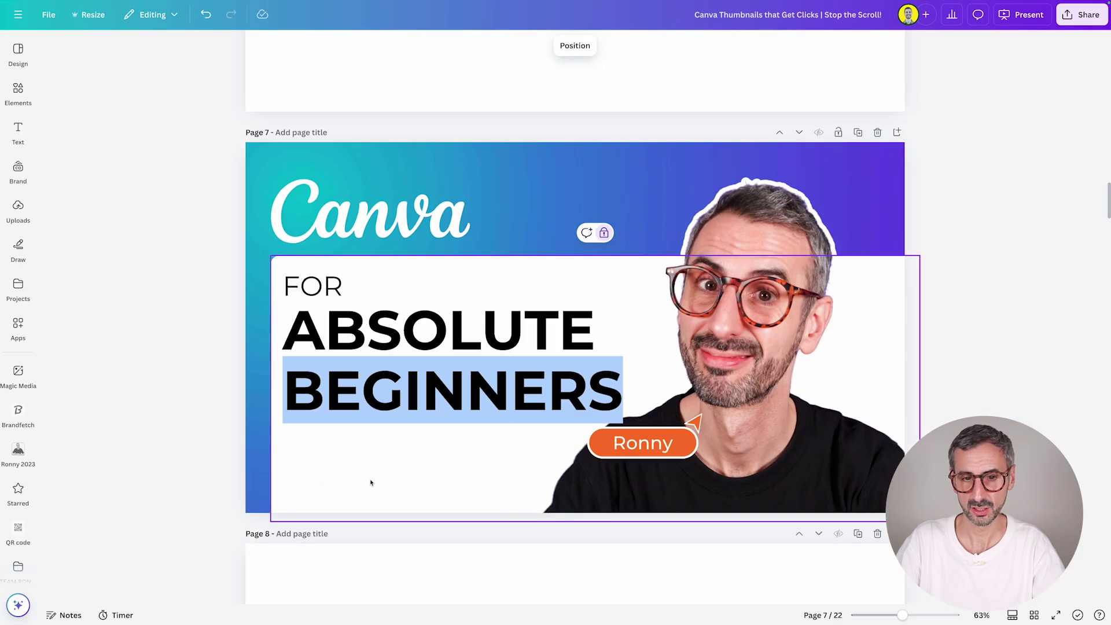
# - Select the portrait and the orange name label together and shift them slightly right
pyautogui.click(1058, 384)
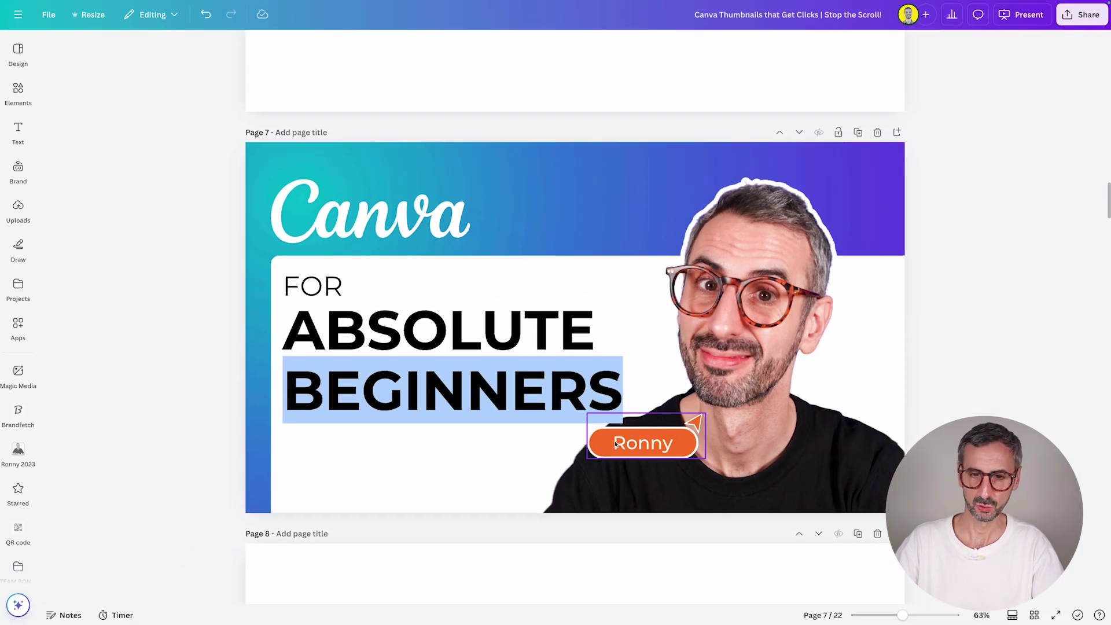
pyautogui.moveTo(688, 490); pyautogui.dragTo(762, 409)
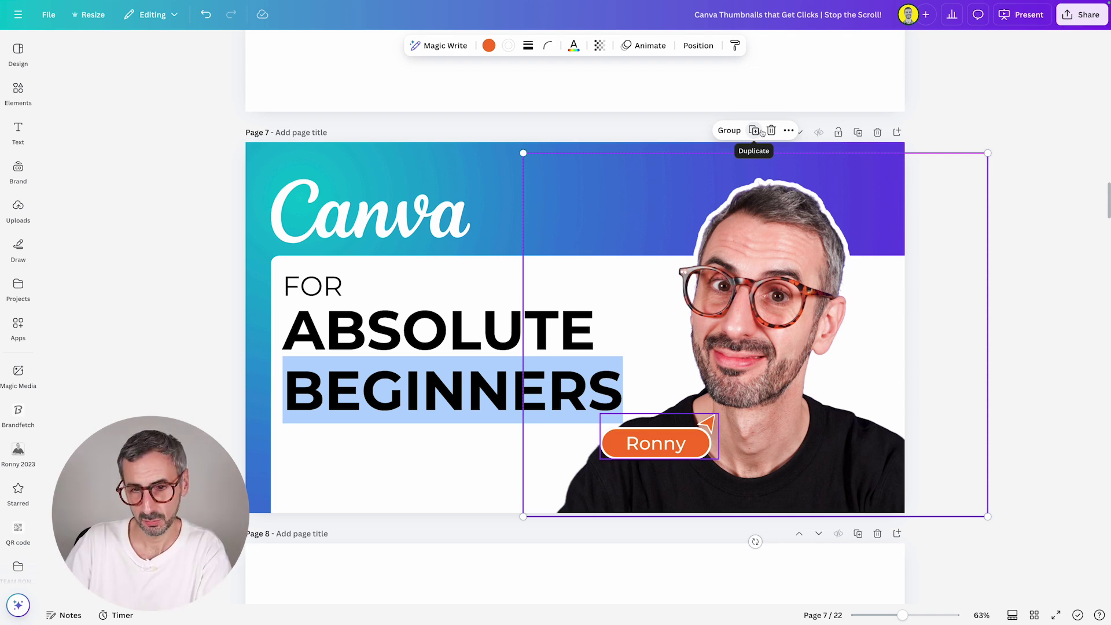
pyautogui.click(144, 321)
# - Scale down FOR, ABSOLUTE BEGINNERS and the blue highlight together to about 959 × 433, keeping their upper-left corner in place
pyautogui.click(296, 305)
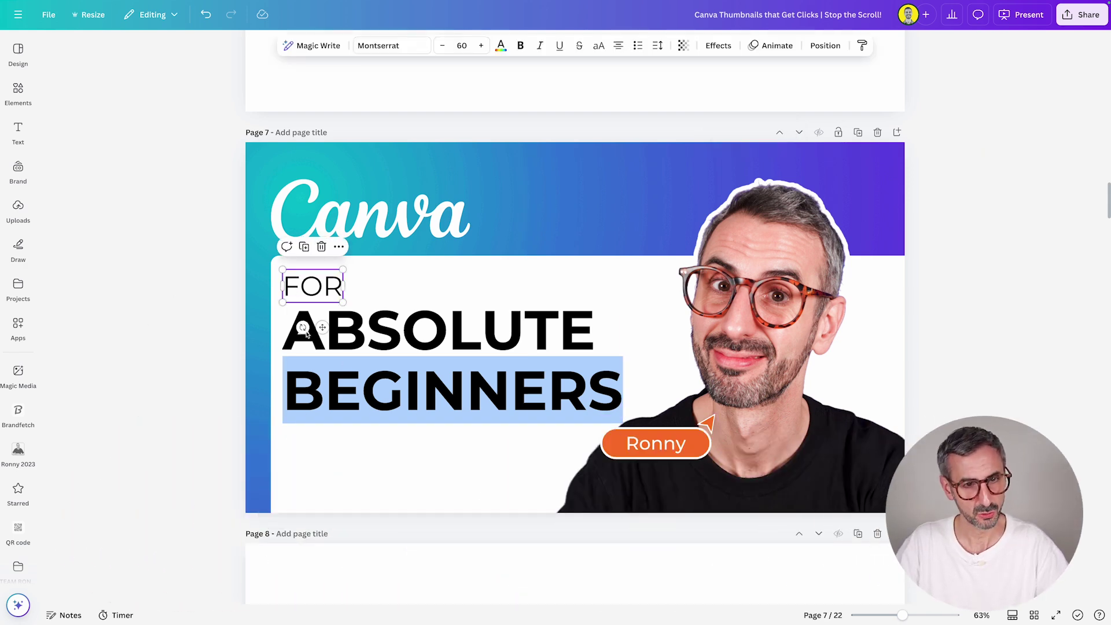
pyautogui.keyDown('shift'); pyautogui.click(409, 377); pyautogui.keyUp('shift')
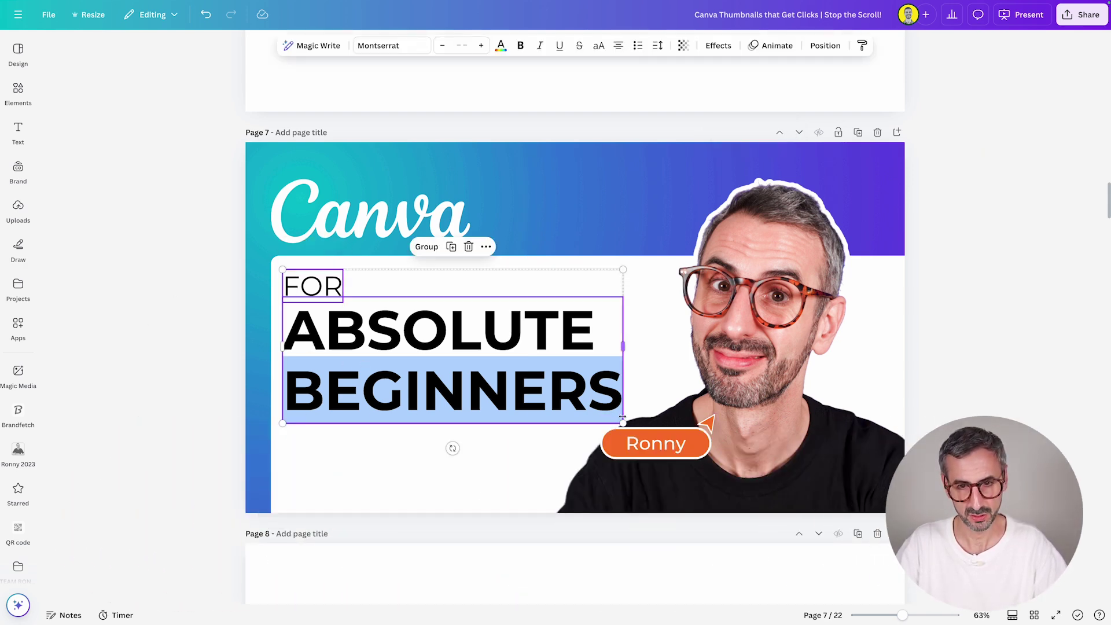
pyautogui.click(365, 488)
pyautogui.moveTo(181, 276); pyautogui.dragTo(493, 452)
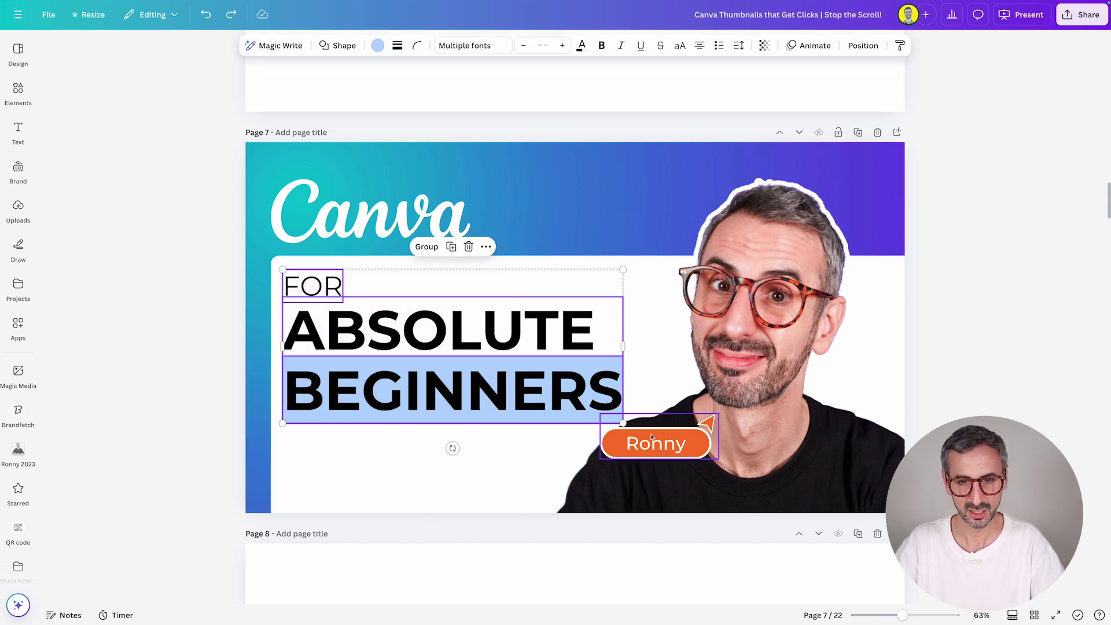
pyautogui.moveTo(626, 423)
pyautogui.mouseDown()
pyautogui.moveTo(605, 412)
pyautogui.moveTo(615, 414)
pyautogui.mouseUp()
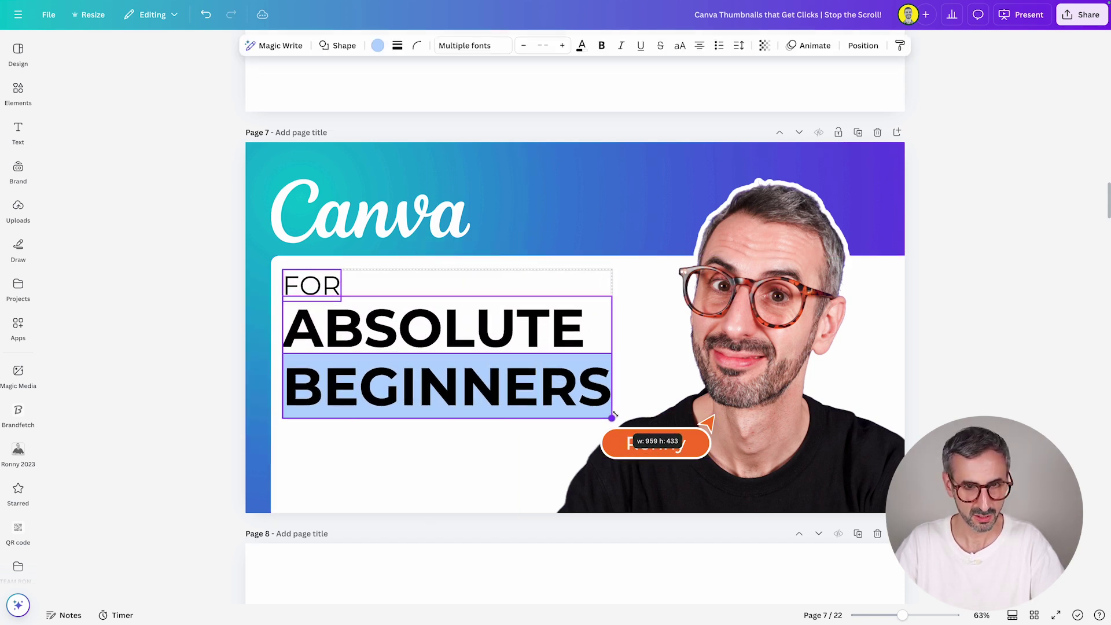
pyautogui.click(409, 496)
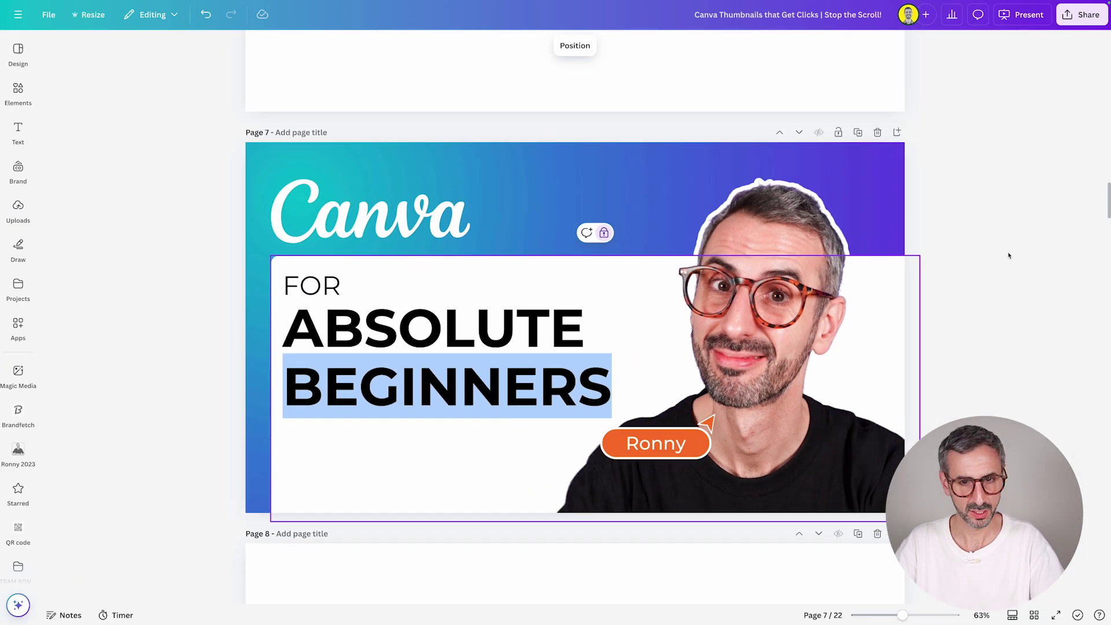
pyautogui.click(960, 248)
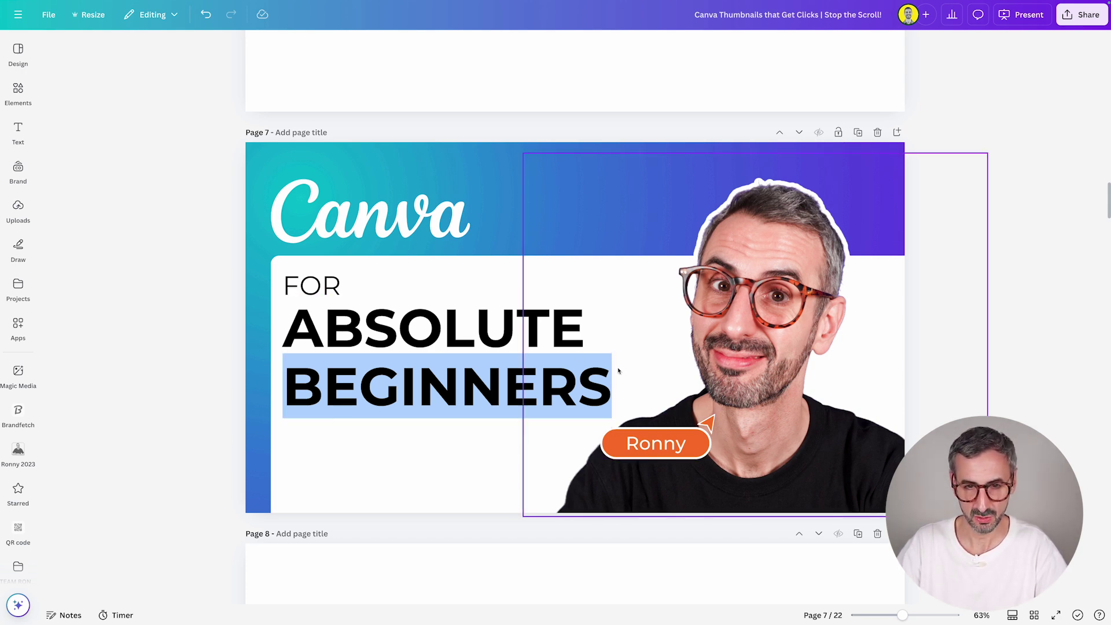
# - Insert a straight black line and place it in the empty white area below BEGINNERS
pyautogui.click(480, 457)
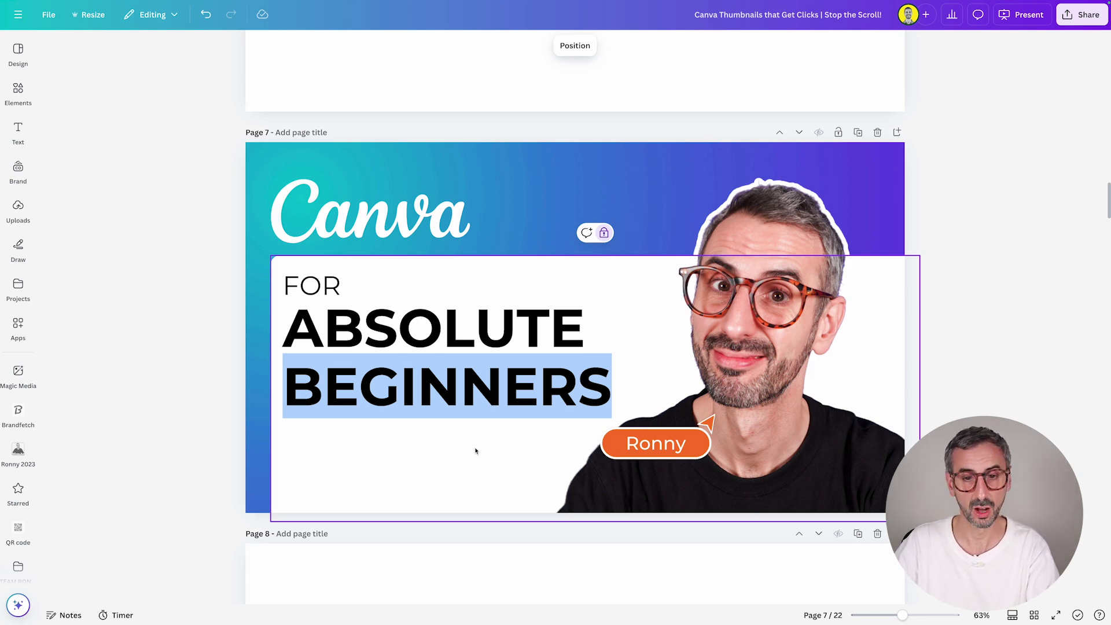
pyautogui.press('l')
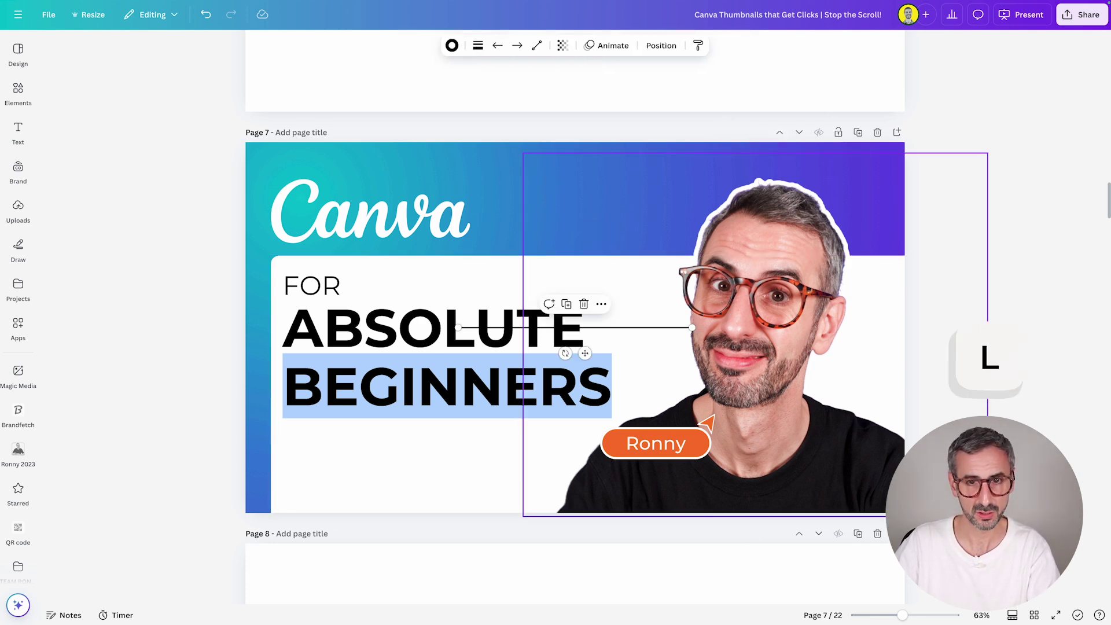
pyautogui.moveTo(585, 353); pyautogui.dragTo(441, 485)
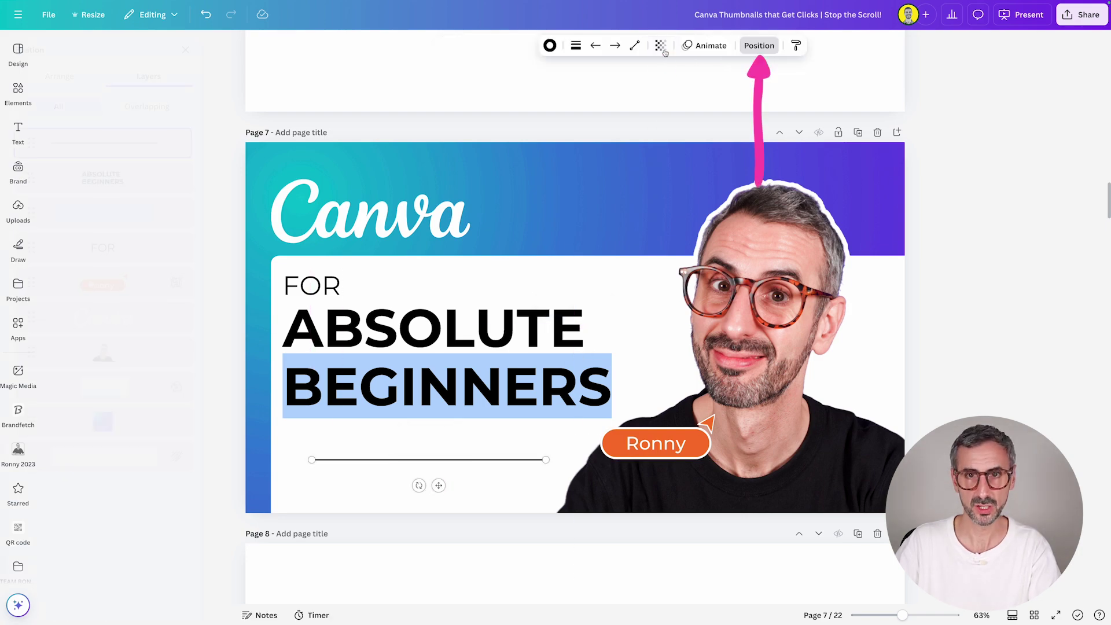
# - Rotate the line to 90° so that it stands vertically
pyautogui.click(661, 46)
pyautogui.click(92, 76)
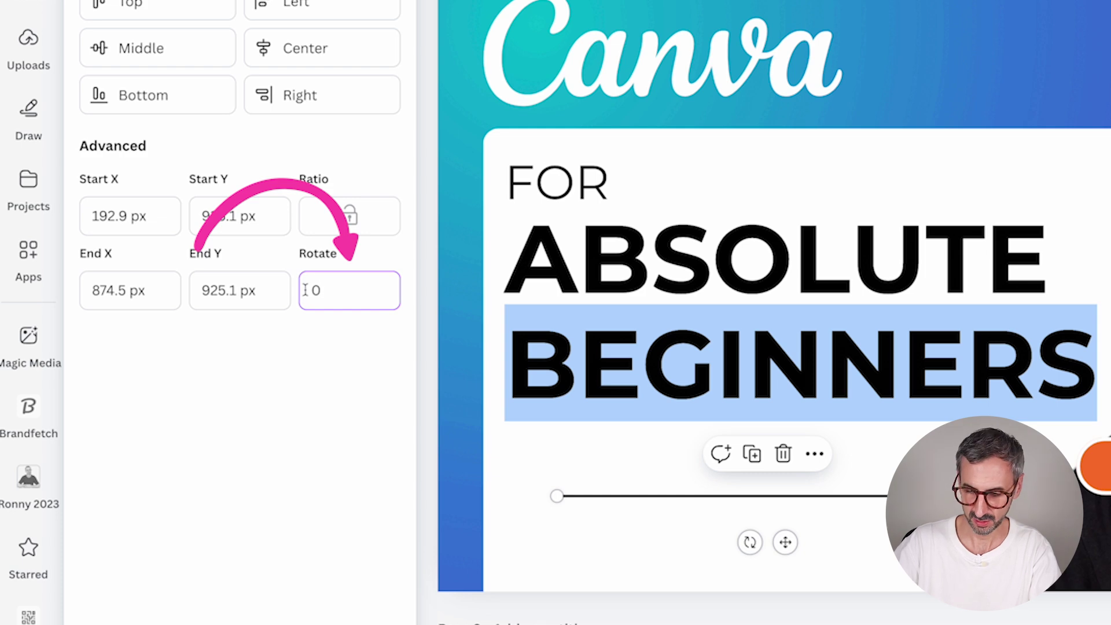
pyautogui.press('Return')
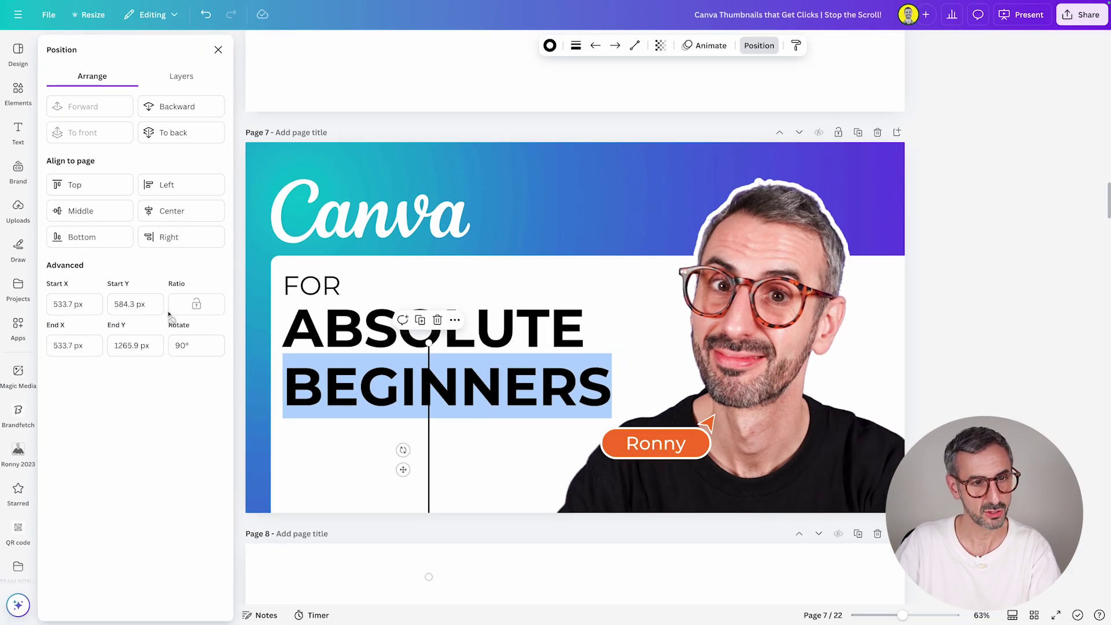
# - Resize the vertical line to the blue highlight's height and position it against the highlight's right edge like a text cursor
pyautogui.moveTo(429, 344); pyautogui.dragTo(438, 460)
pyautogui.moveTo(439, 505); pyautogui.dragTo(663, 406)
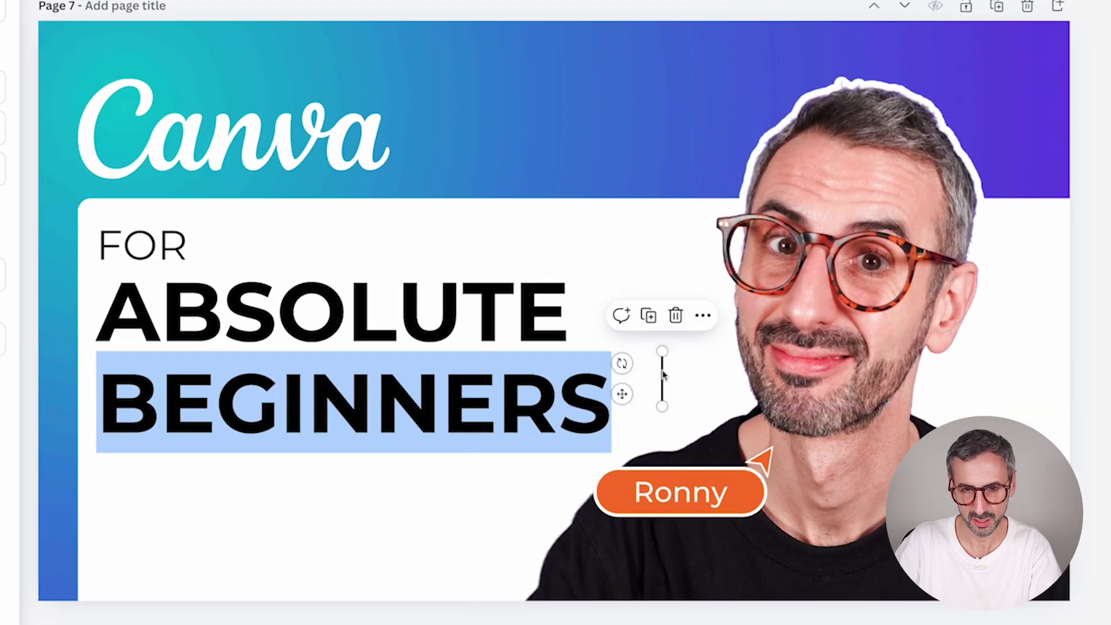
pyautogui.moveTo(372, 564); pyautogui.dragTo(338, 599)
pyautogui.moveTo(664, 381); pyautogui.dragTo(630, 454)
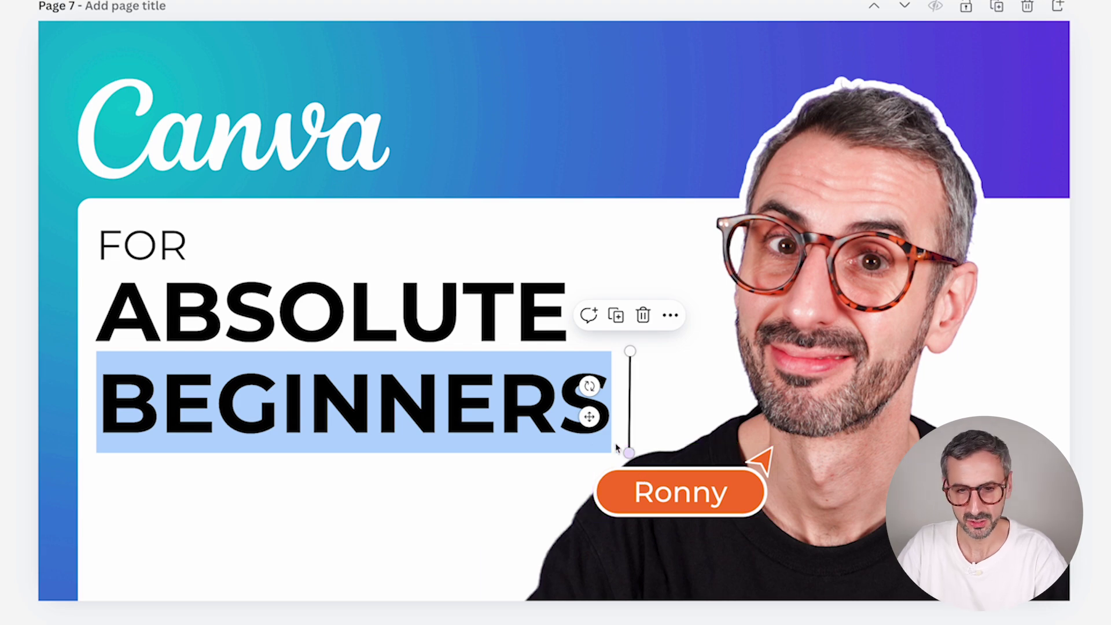
pyautogui.moveTo(632, 406); pyautogui.dragTo(617, 402)
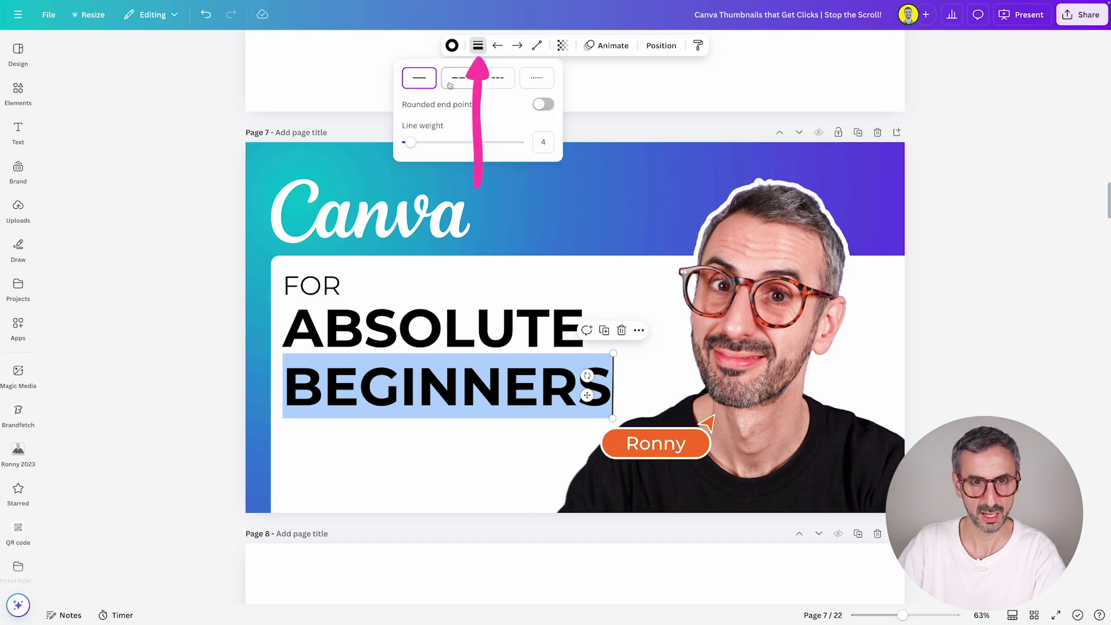
# - Set the cursor line's weight to 10 and recolor it with the document's orange
pyautogui.moveTo(410, 142); pyautogui.dragTo(418, 142)
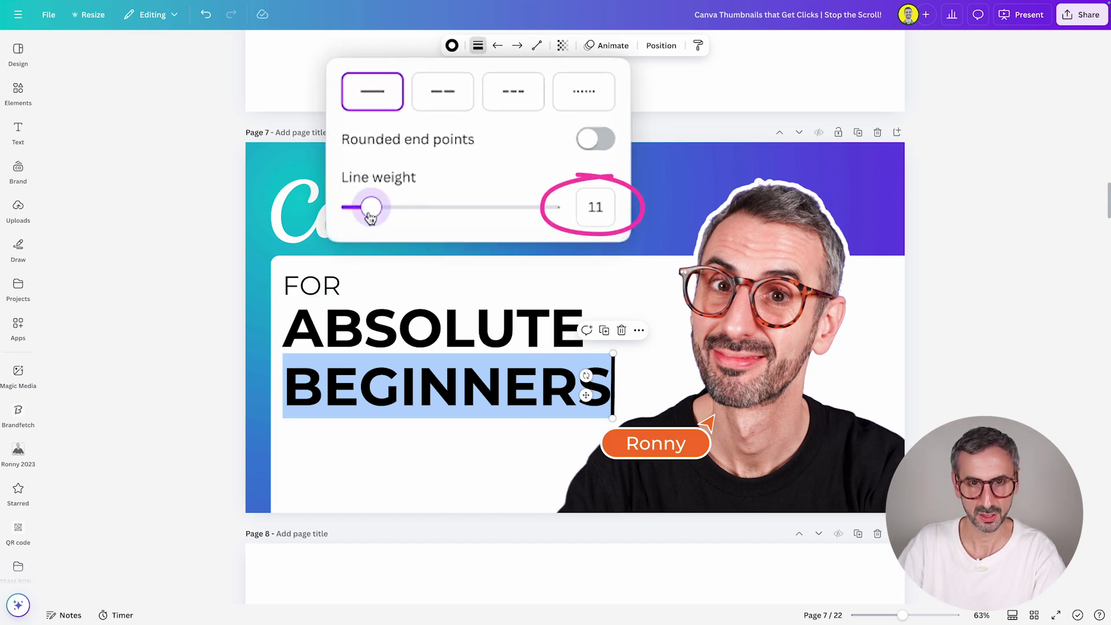
pyautogui.moveTo(370, 218); pyautogui.dragTo(369, 216)
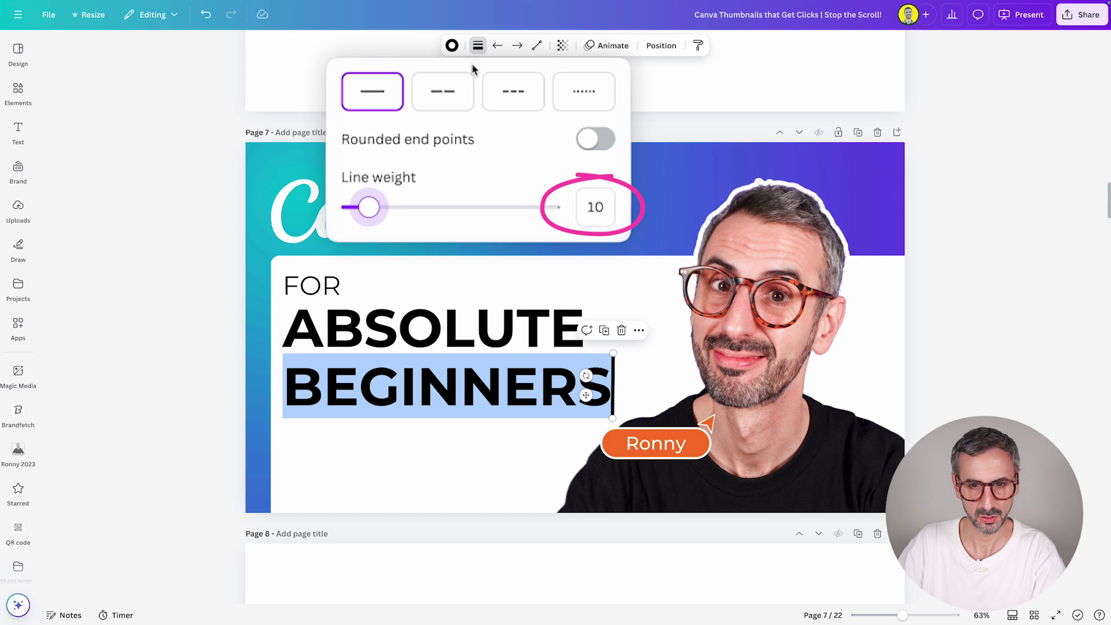
pyautogui.click(452, 45)
pyautogui.click(117, 162)
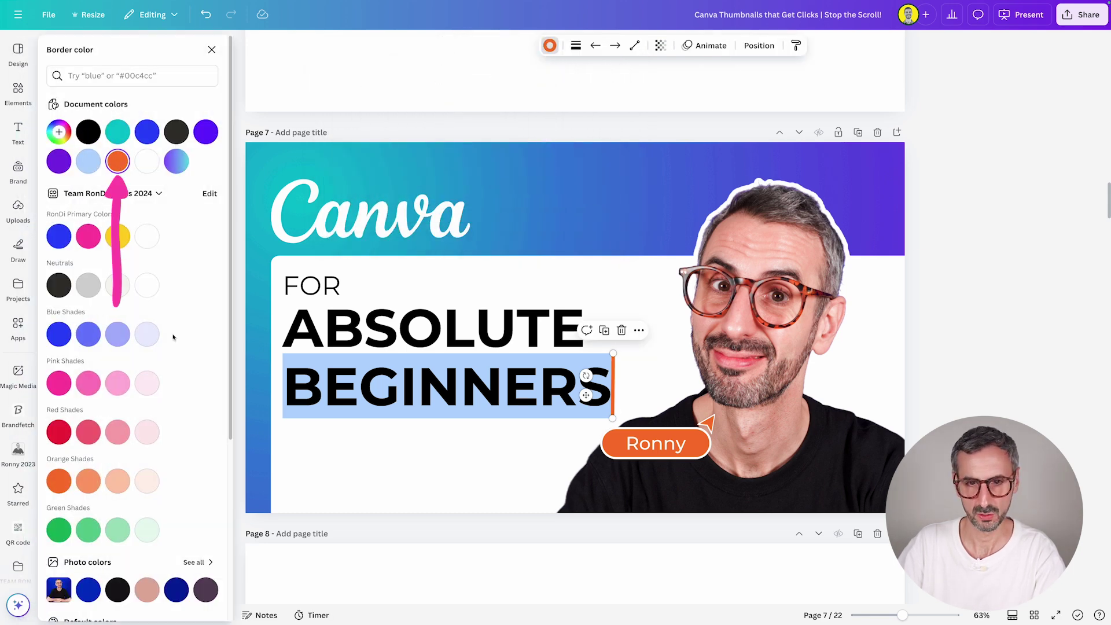
pyautogui.click(376, 489)
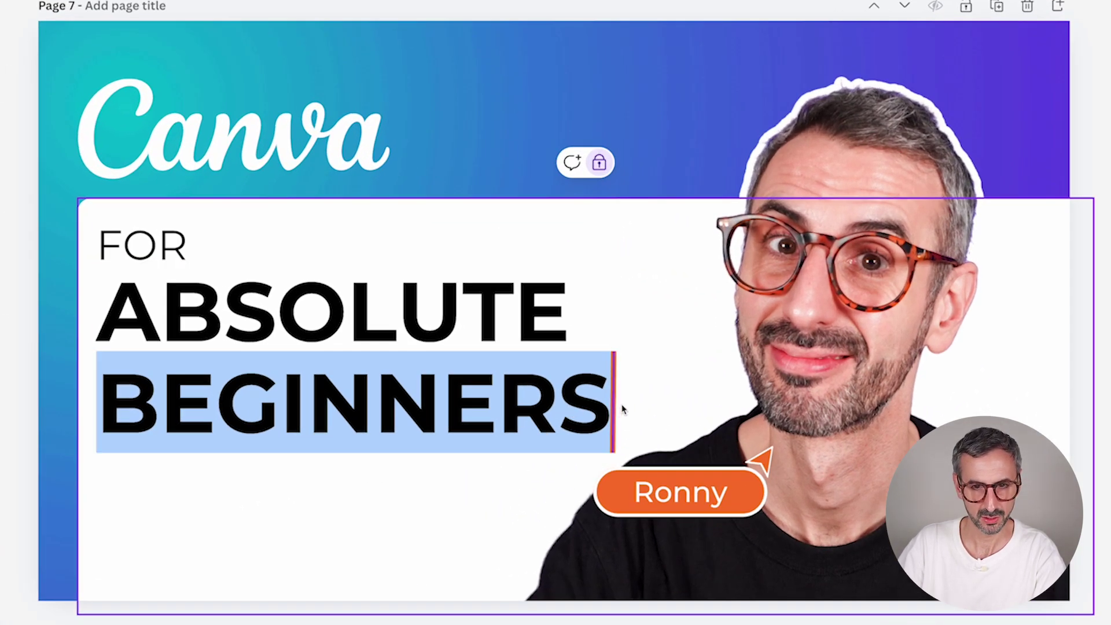
# - Select the orange cursor line again and set its line weight to 12
pyautogui.click(616, 408)
pyautogui.press('Escape')
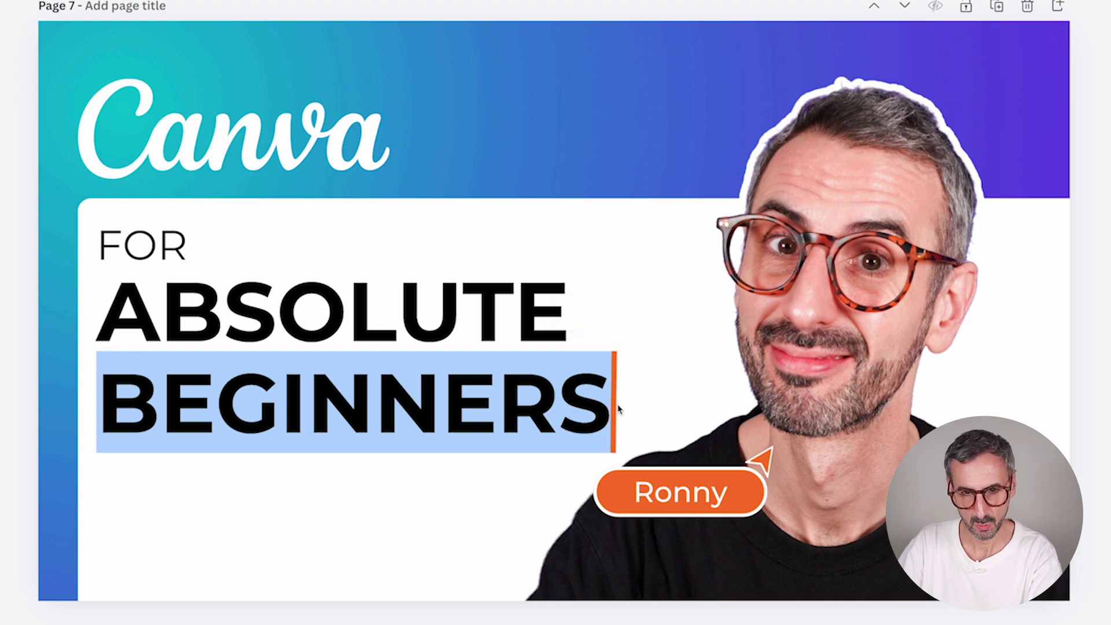
pyautogui.click(630, 405)
pyautogui.click(311, 521)
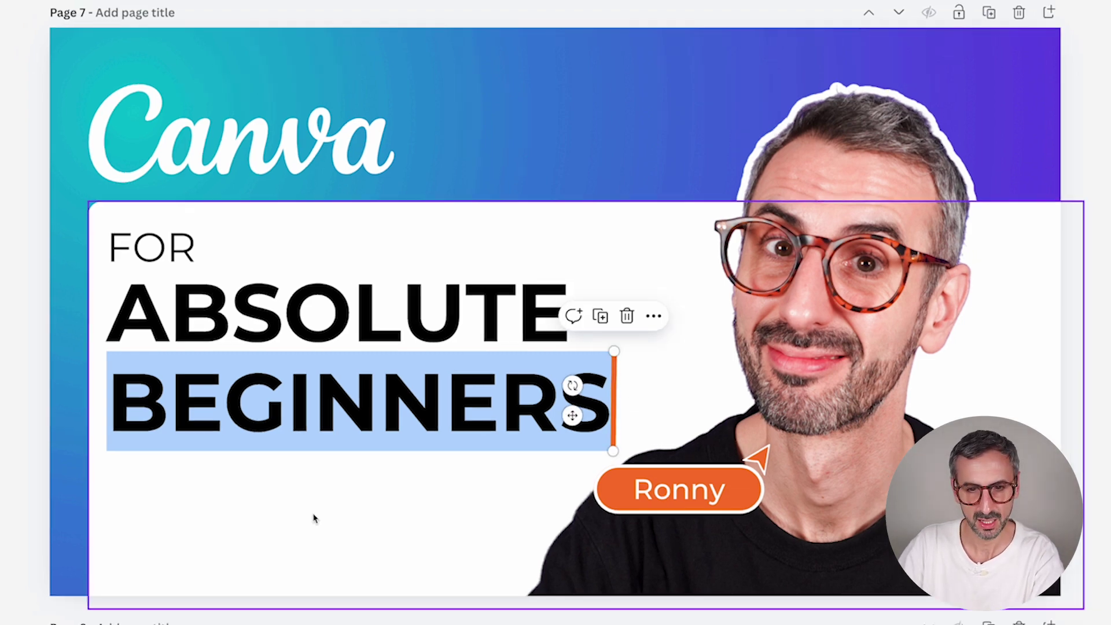
pyautogui.click(614, 377)
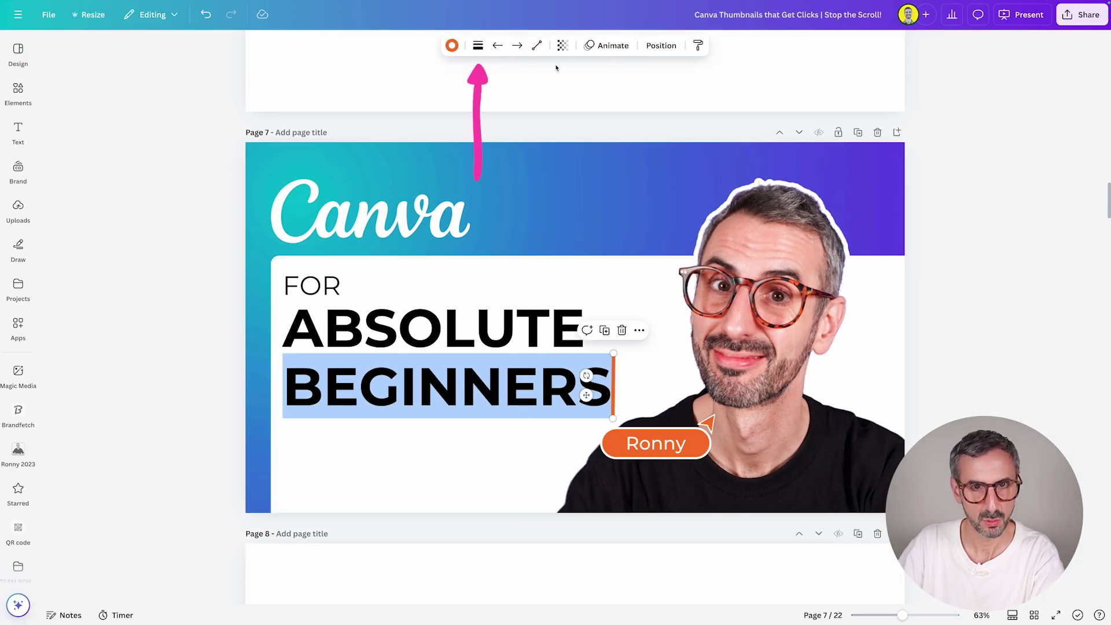
pyautogui.click(477, 45)
pyautogui.click(599, 206)
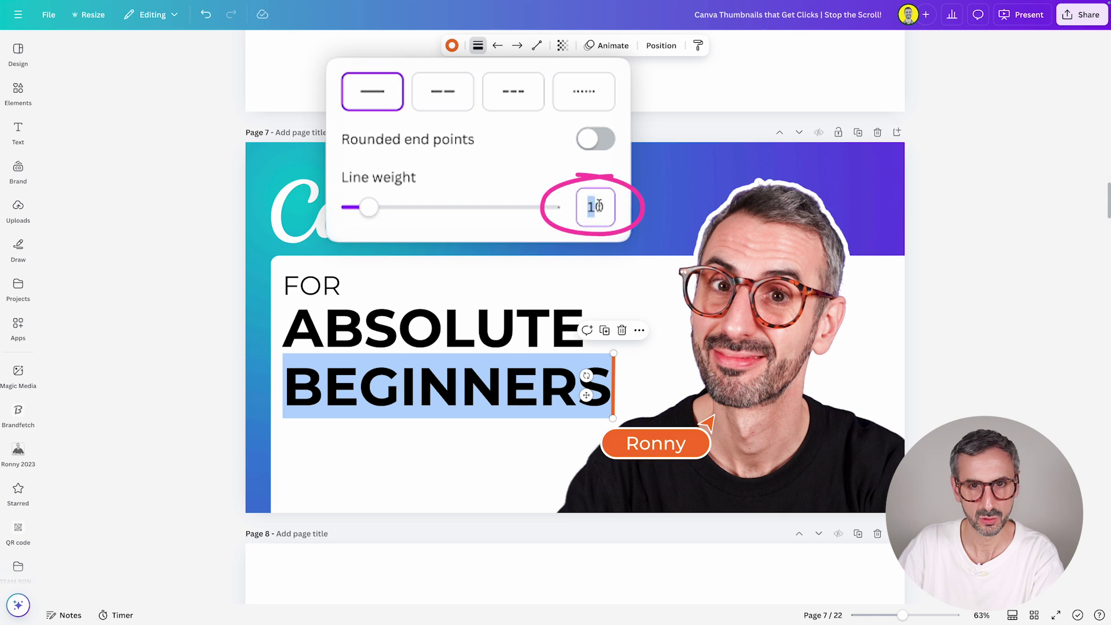
pyautogui.write('12')
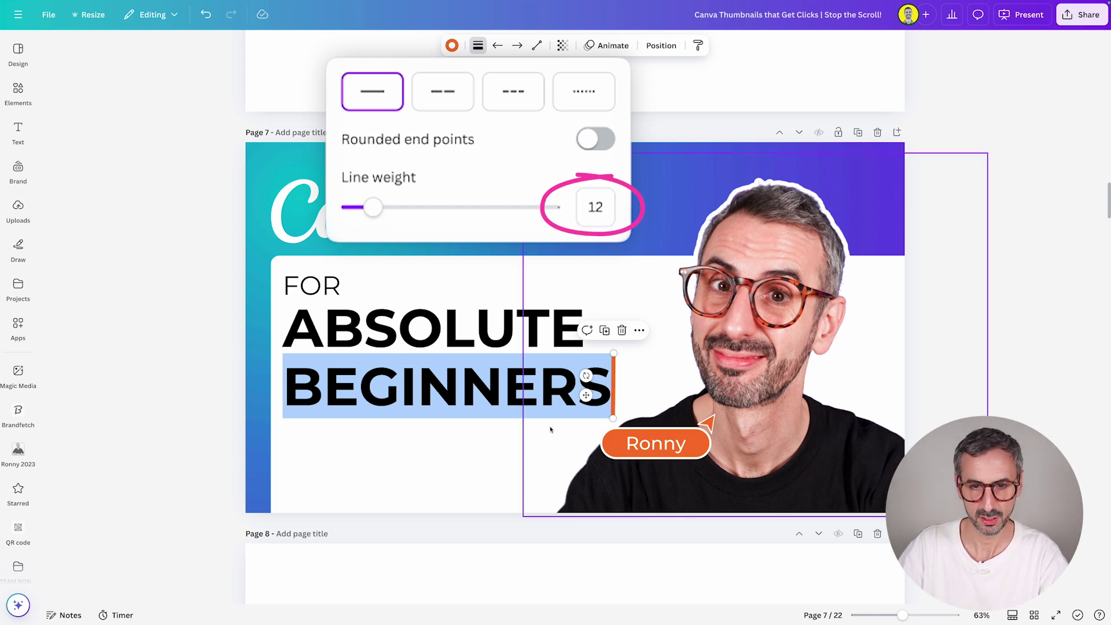
# - Move the orange name label slightly down and to the right, beneath its pointer arrow
pyautogui.click(589, 423)
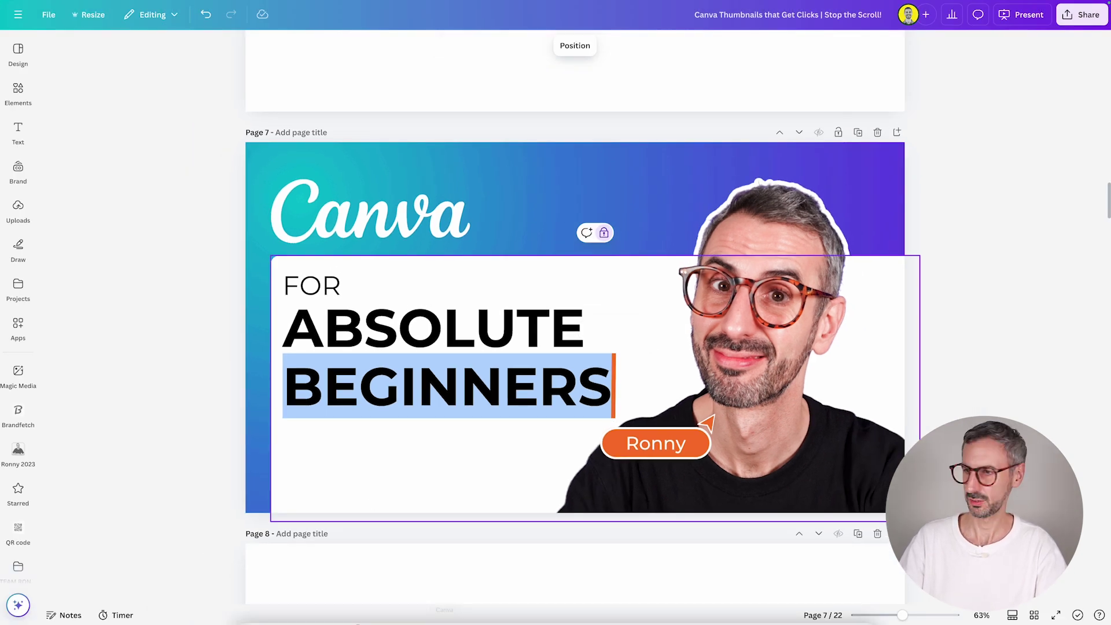
pyautogui.moveTo(672, 446); pyautogui.dragTo(675, 450)
pyautogui.click(1014, 326)
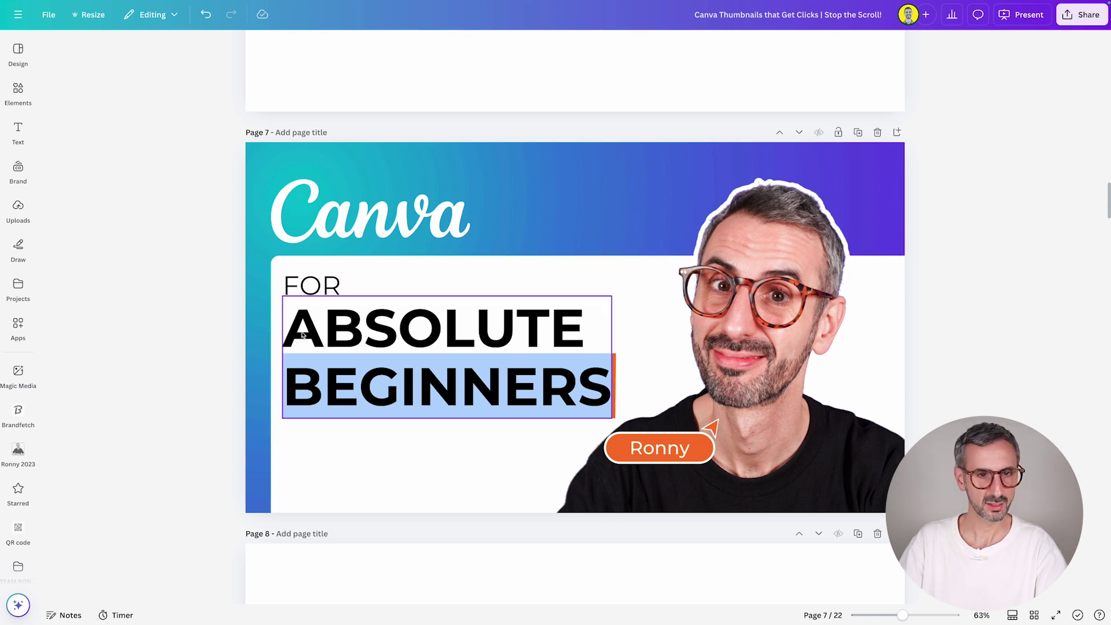
# - Select the title texts, blue highlight and orange cursor line together with the portrait, and nudge them slightly left
pyautogui.moveTo(197, 252); pyautogui.dragTo(154, 347)
pyautogui.moveTo(223, 275); pyautogui.dragTo(611, 385)
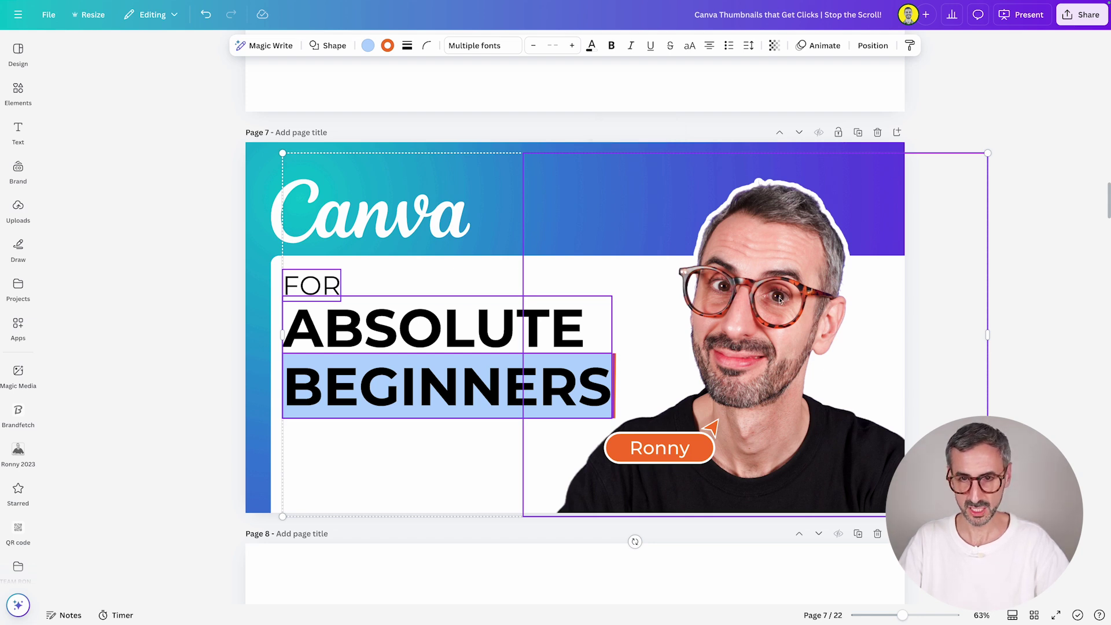
pyautogui.hotkey('shift', 'Left')
# - Exclude the portrait from the selection, group the title texts, highlight and cursor line, and shift the group slightly right
pyautogui.keyDown('shift'); pyautogui.click(655, 409); pyautogui.keyUp('shift')
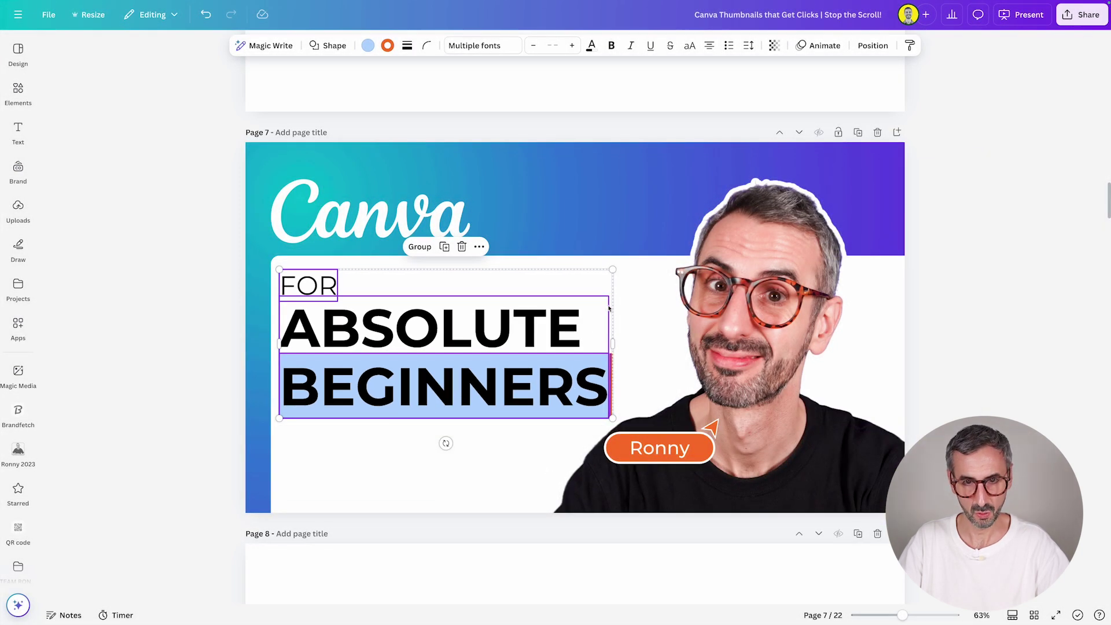
pyautogui.hotkey('ctrl', 'g')
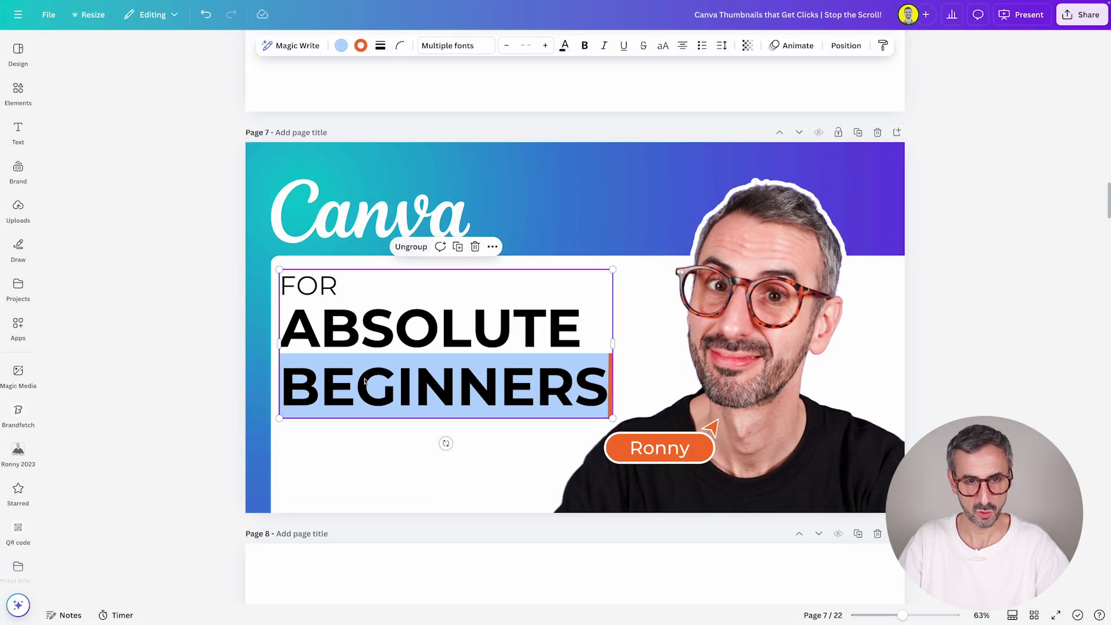
pyautogui.moveTo(386, 375); pyautogui.dragTo(390, 375)
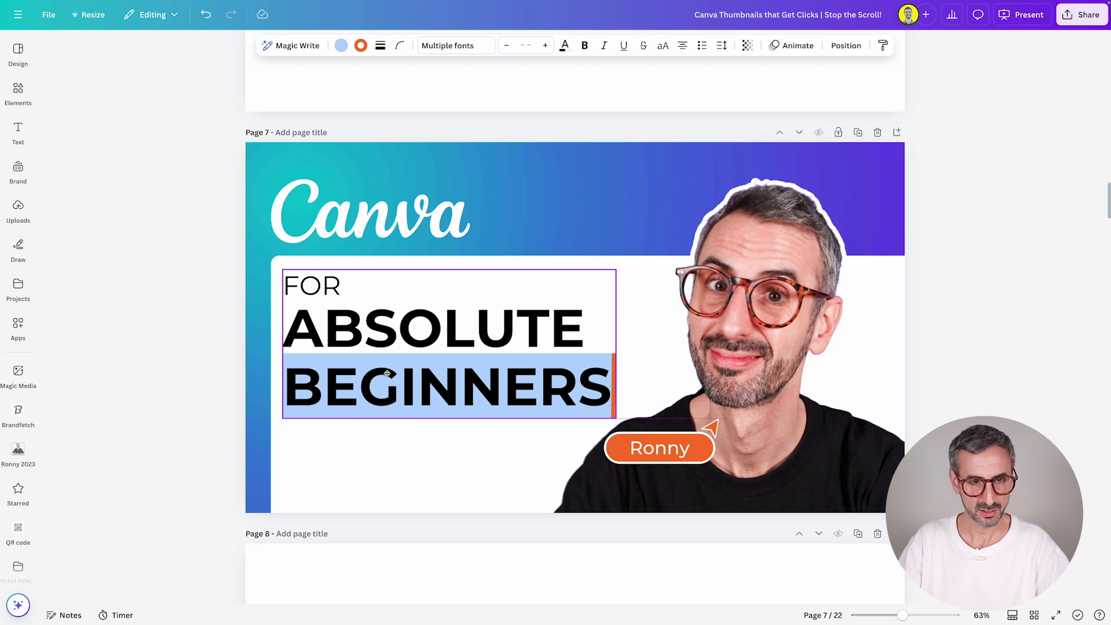
pyautogui.click(132, 416)
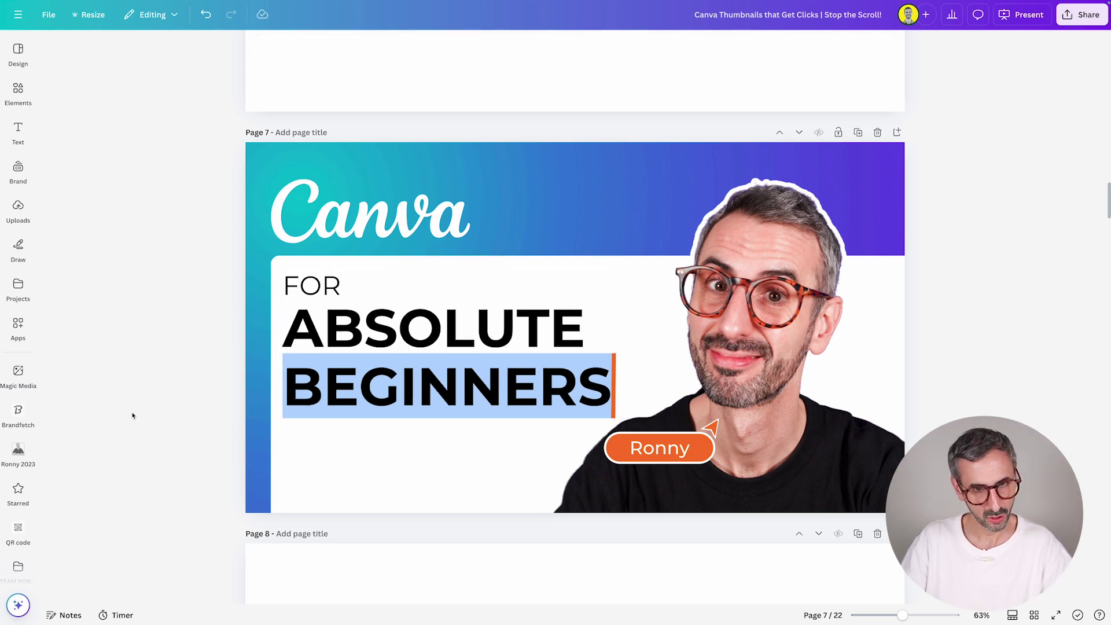